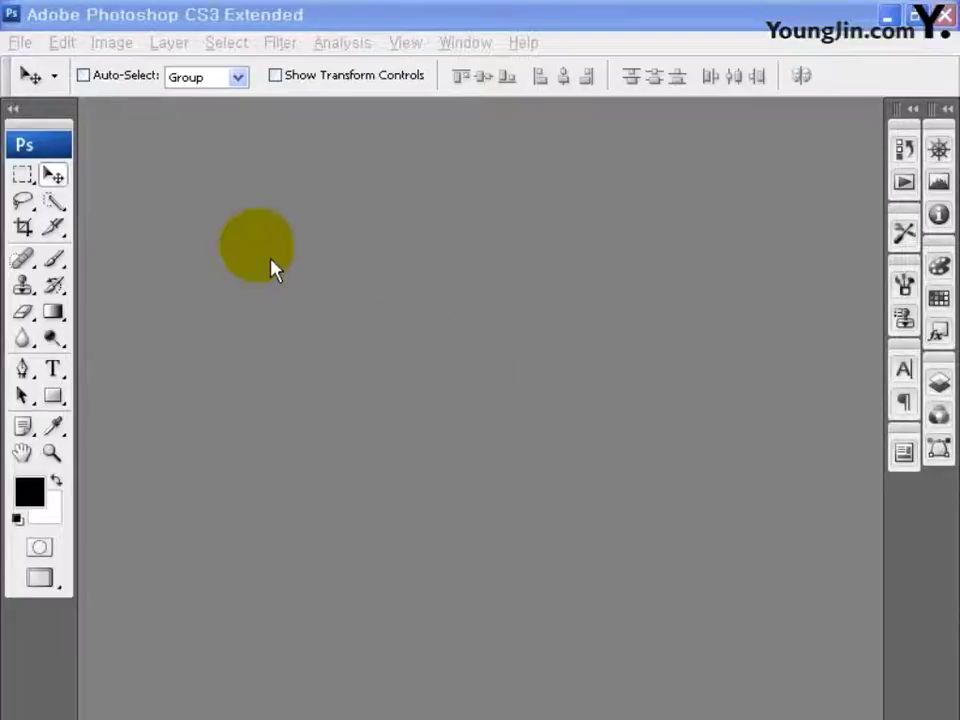
- Create a new document 900 pixels wide and 300 pixels high at 72 pixels/inch, RGB Color, with a white background
{"action": "left_click", "coordinate": [20, 42]}
{"action": "left_click", "coordinate": [36, 67]}
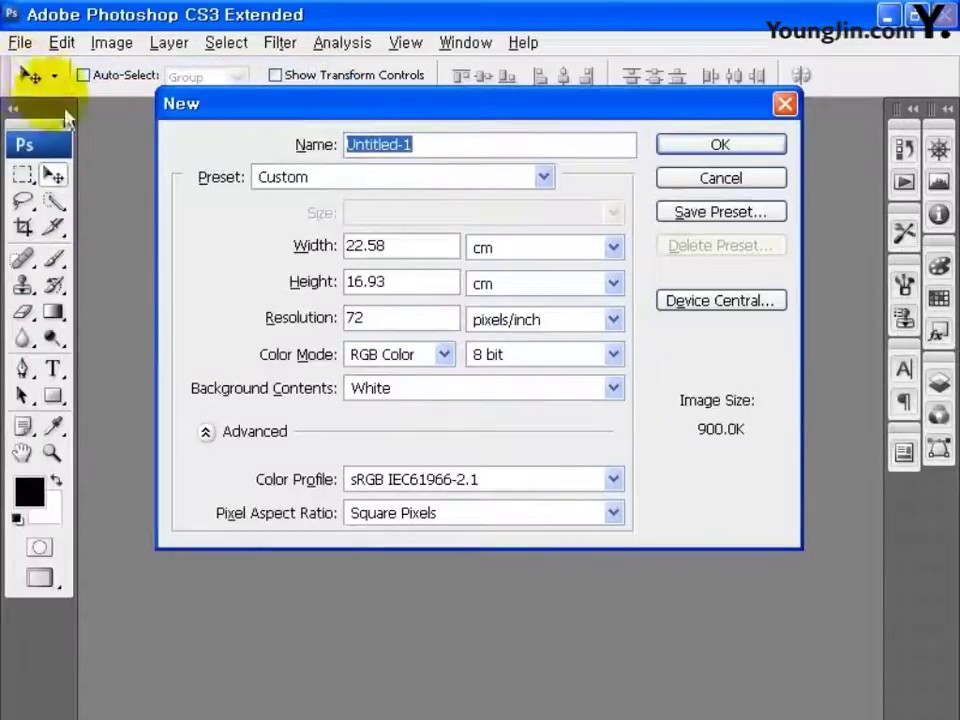
{"action": "left_click", "coordinate": [495, 247]}
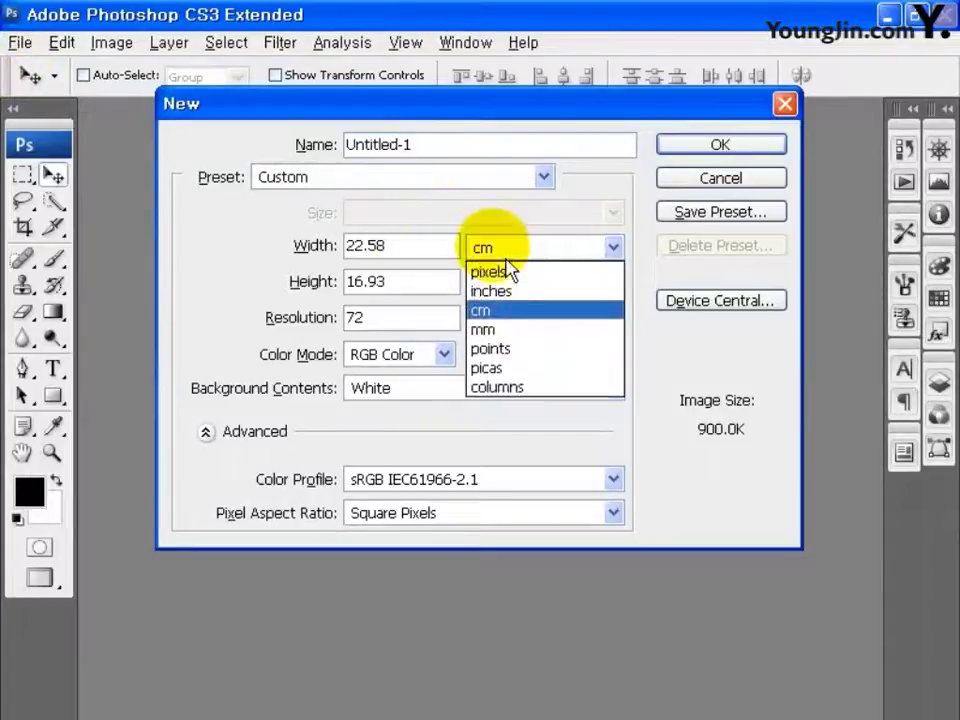
{"action": "left_click", "coordinate": [505, 272]}
{"action": "double_click", "coordinate": [422, 258]}
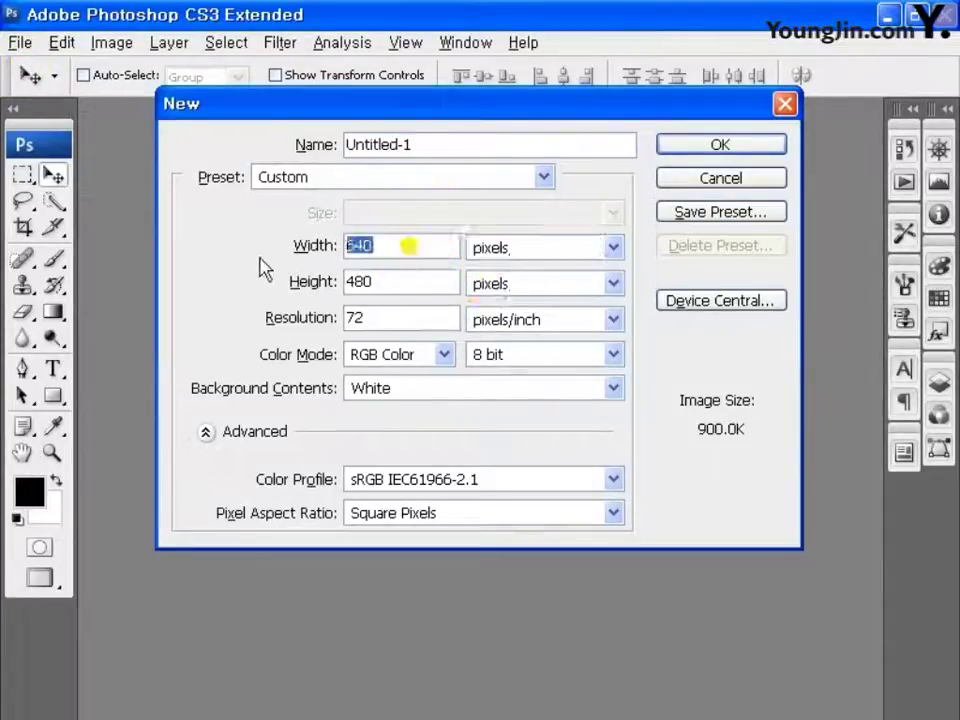
{"action": "double_click", "coordinate": [393, 282]}
{"action": "type", "text": "300"}
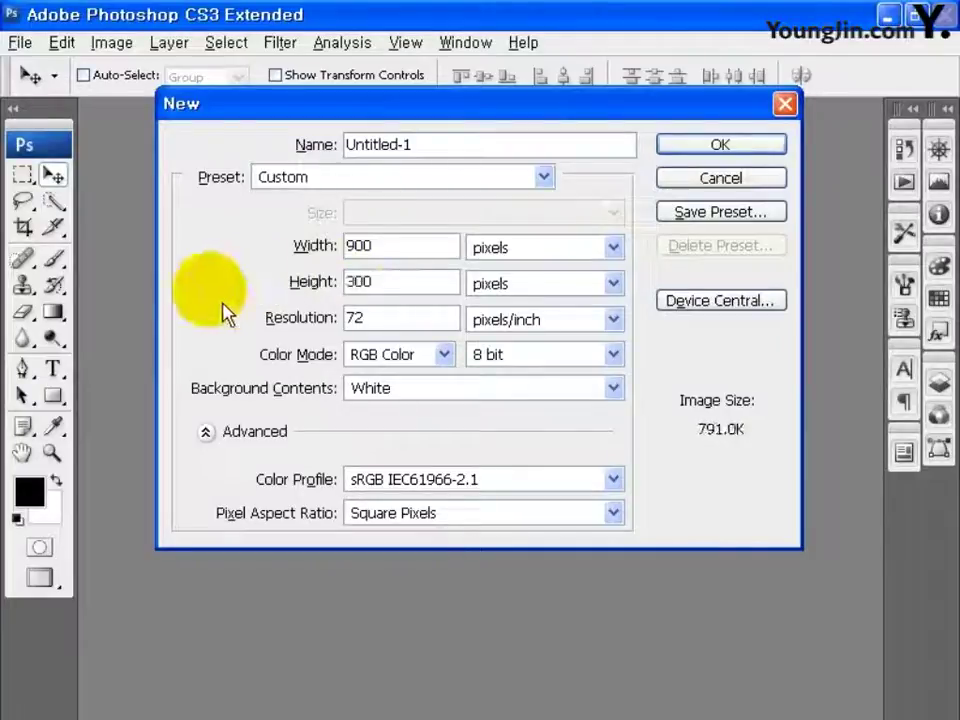
{"action": "left_click", "coordinate": [405, 333]}
{"action": "left_click", "coordinate": [445, 355]}
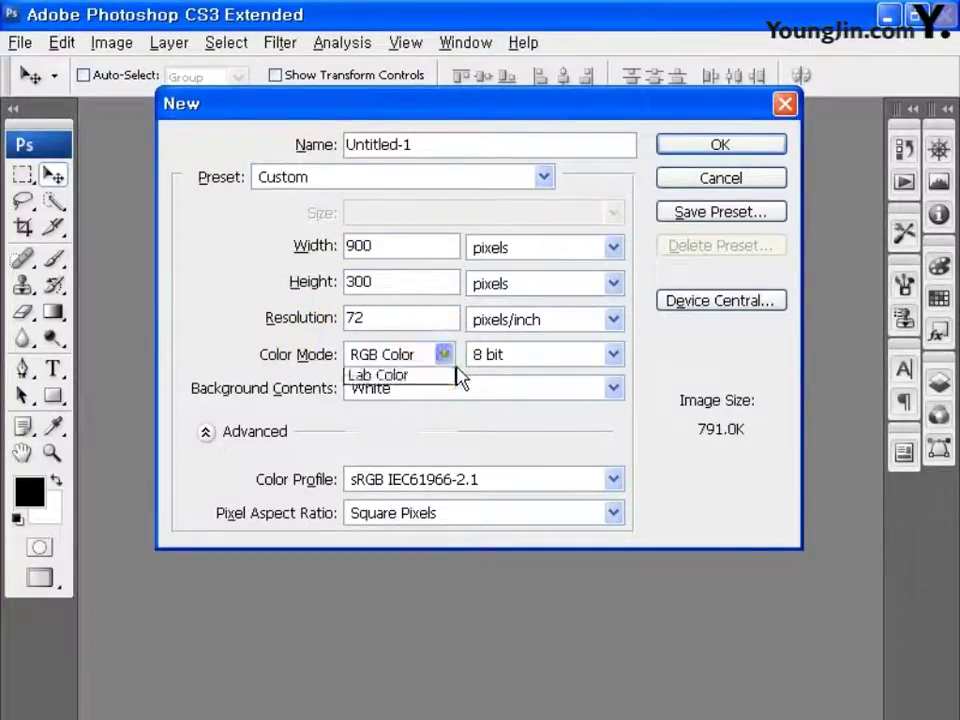
{"action": "left_click", "coordinate": [457, 376]}
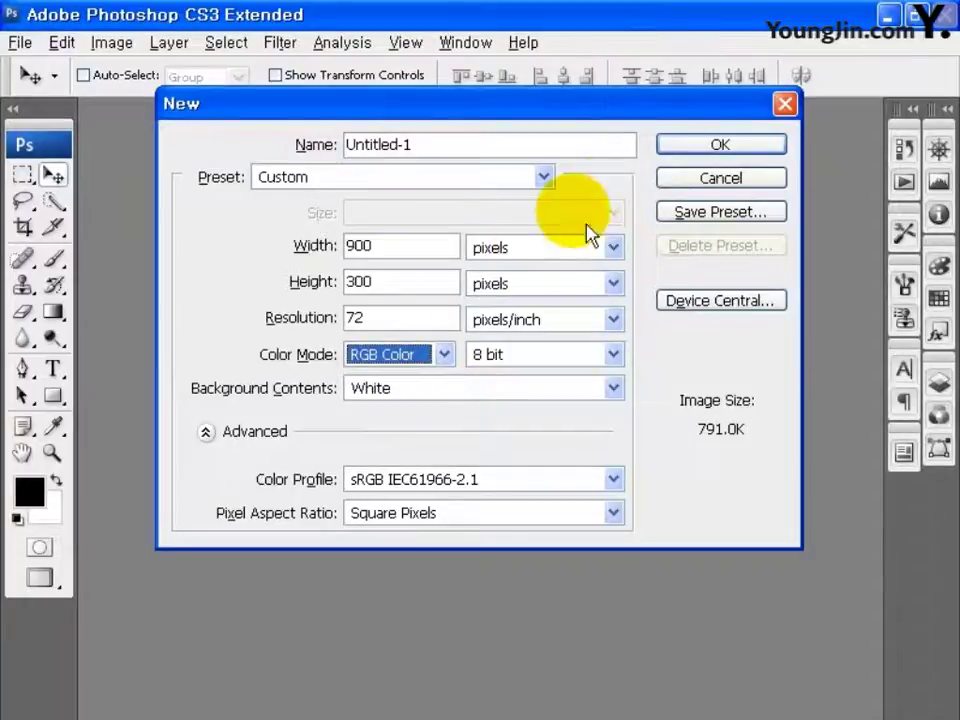
{"action": "left_click", "coordinate": [708, 150]}
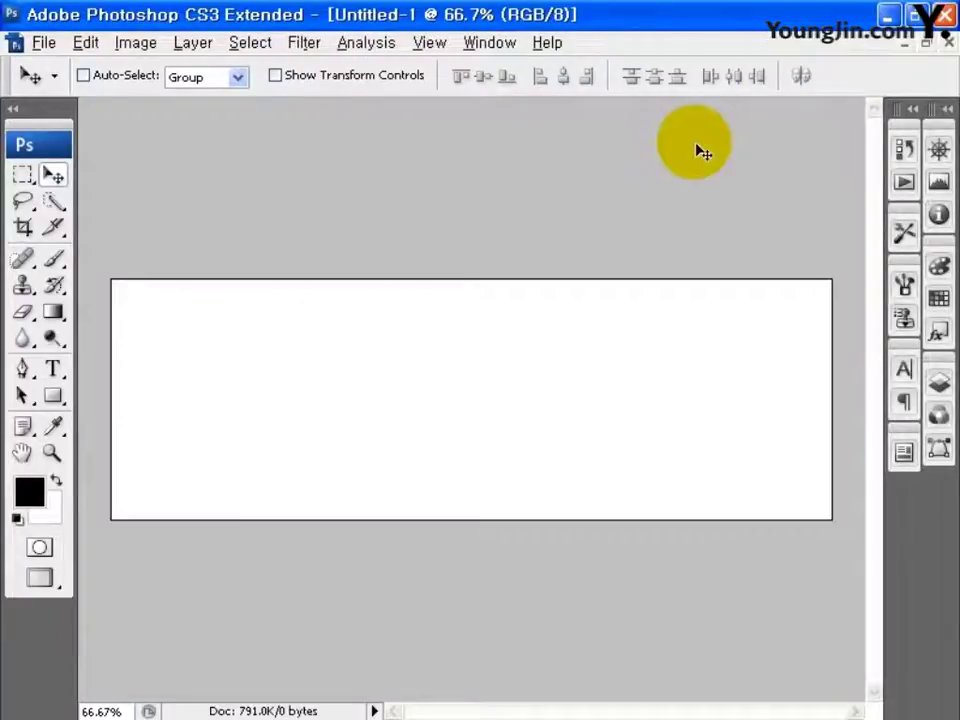
- Show the rulers and set their units to pixels
{"action": "key", "text": "ctrl+r"}
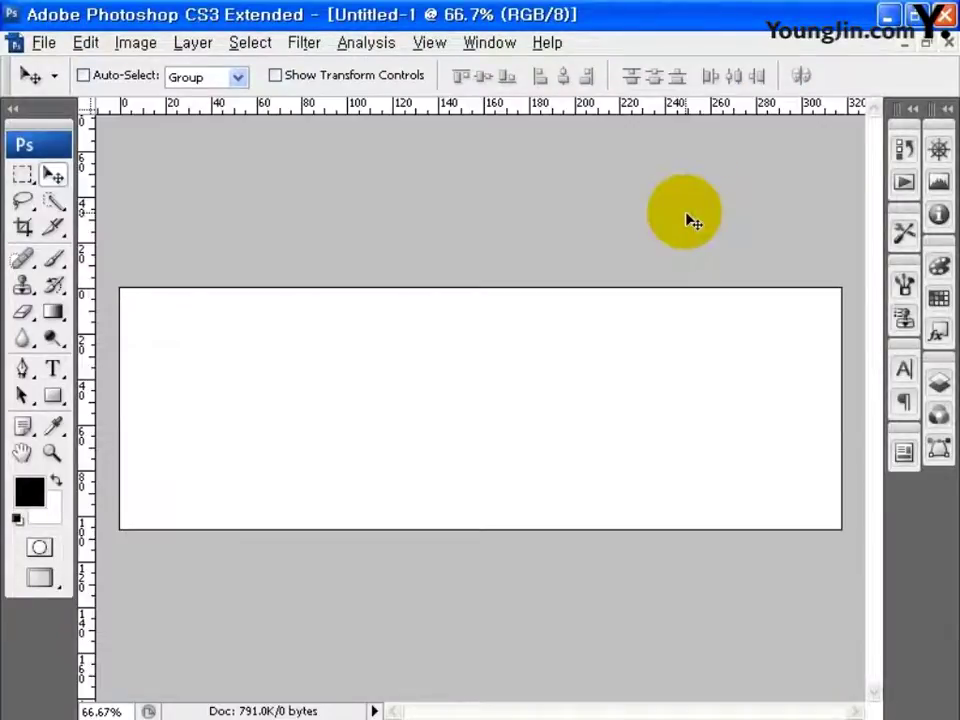
{"action": "right_click", "coordinate": [569, 108]}
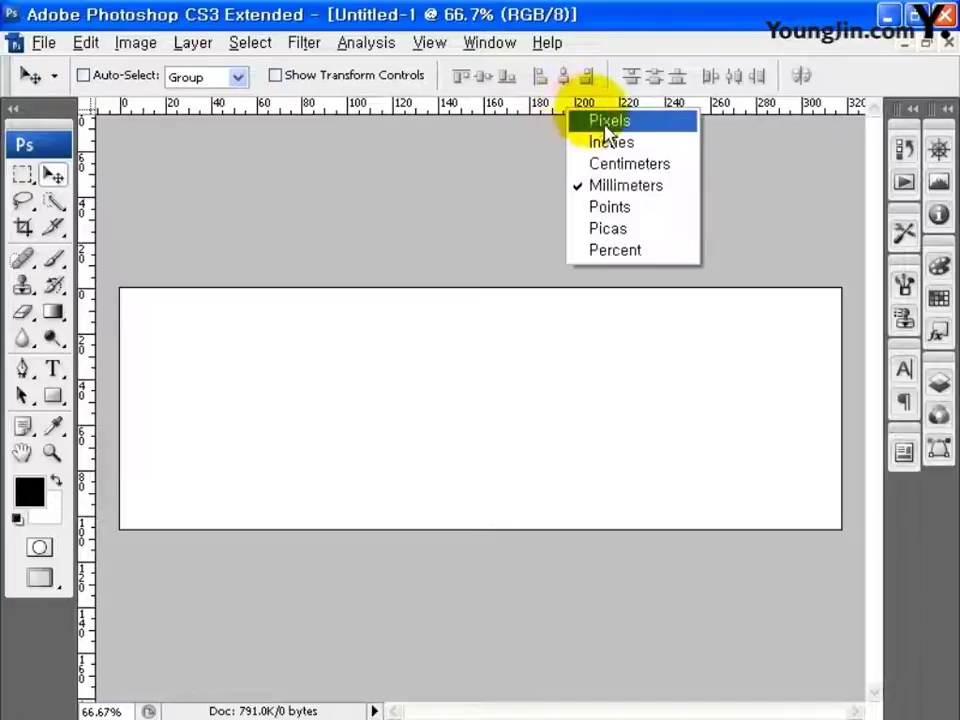
{"action": "left_click", "coordinate": [640, 121]}
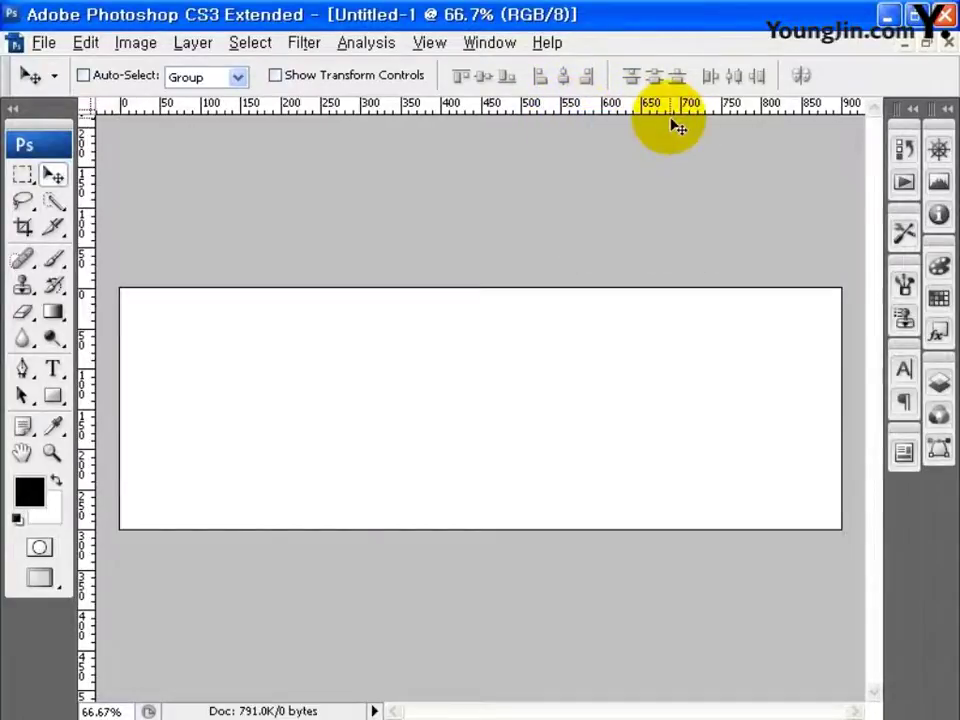
- With the Info panel shown, place horizontal guides at about 20, 65 and 240 px and a vertical guide at about 190 px
{"action": "left_click", "coordinate": [505, 44]}
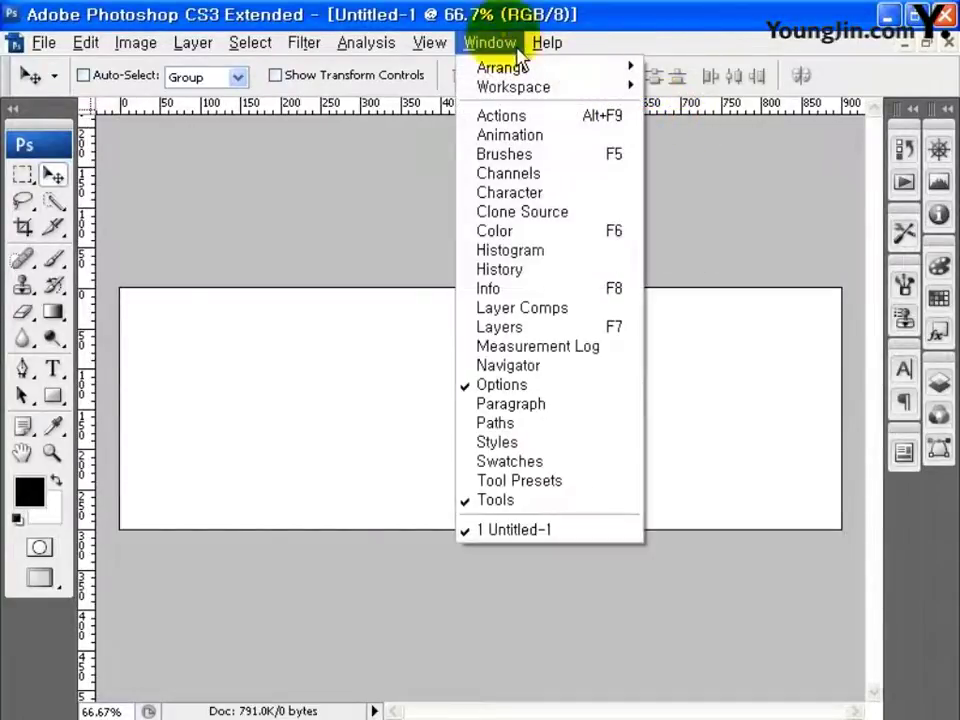
{"action": "left_click", "coordinate": [522, 288]}
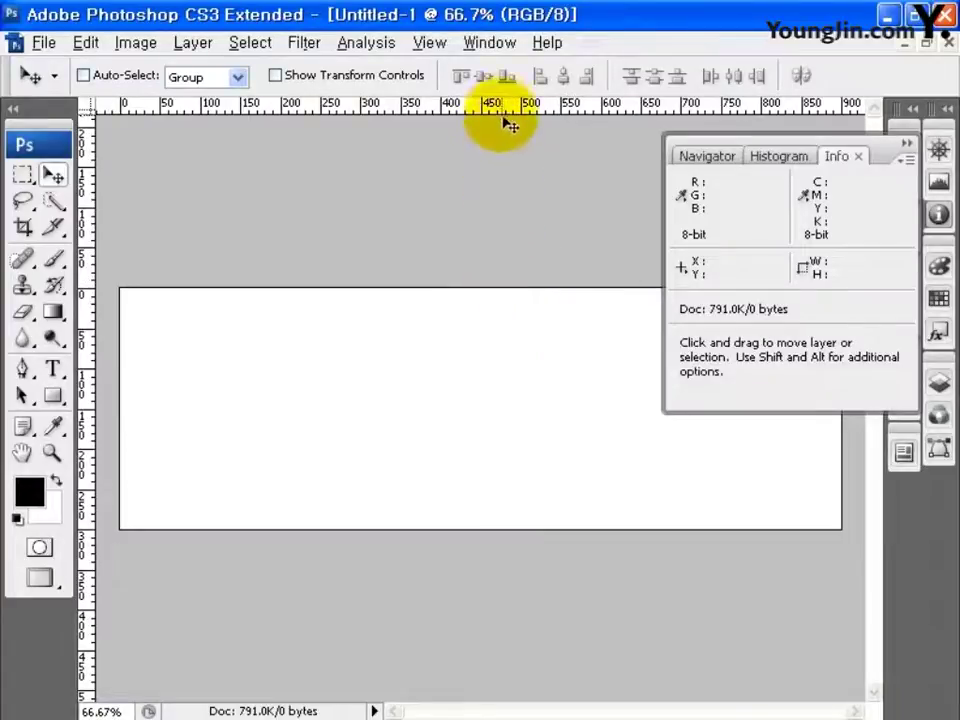
{"action": "left_click_drag", "start_coordinate": [515, 106], "coordinate": [484, 481]}
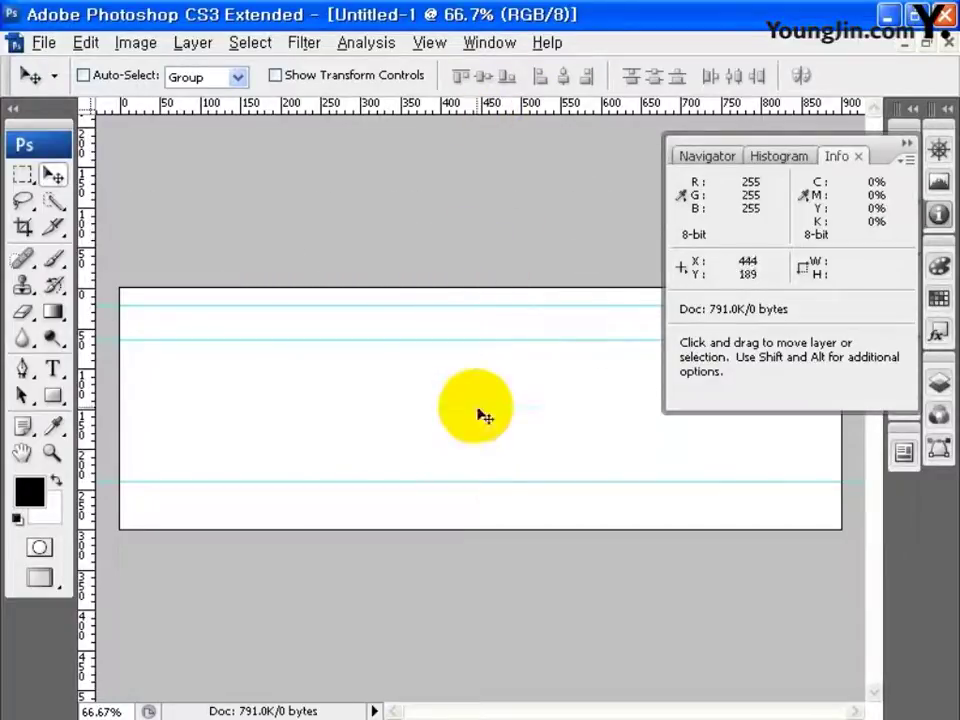
{"action": "left_click_drag", "start_coordinate": [88, 340], "coordinate": [281, 331]}
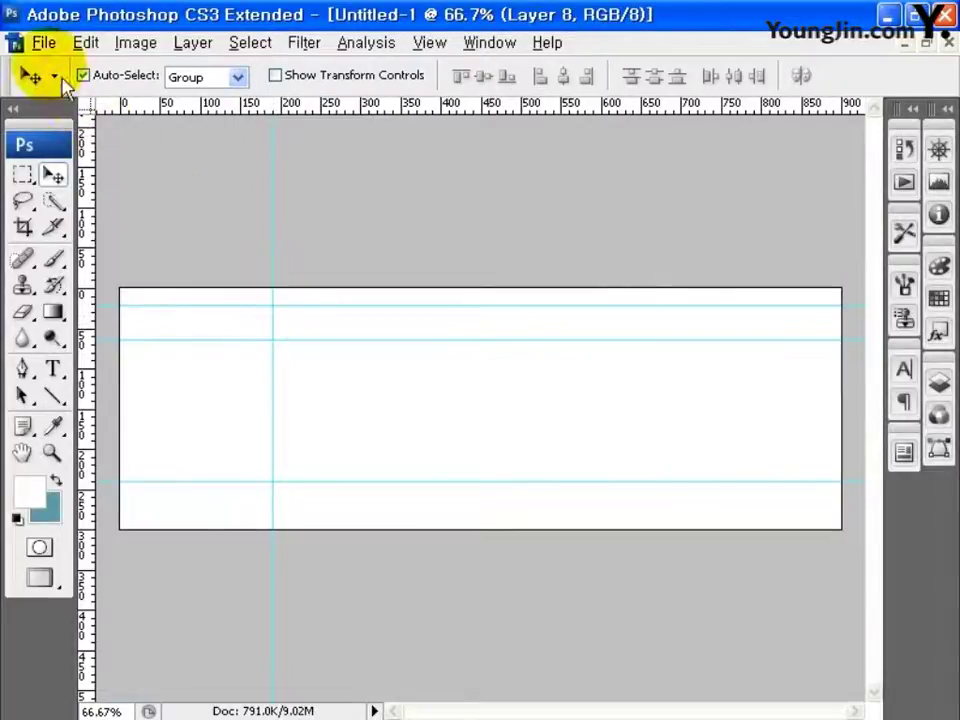
- Open image1 from the source folder and reset the foreground and background colors to their defaults
{"action": "left_click", "coordinate": [44, 42]}
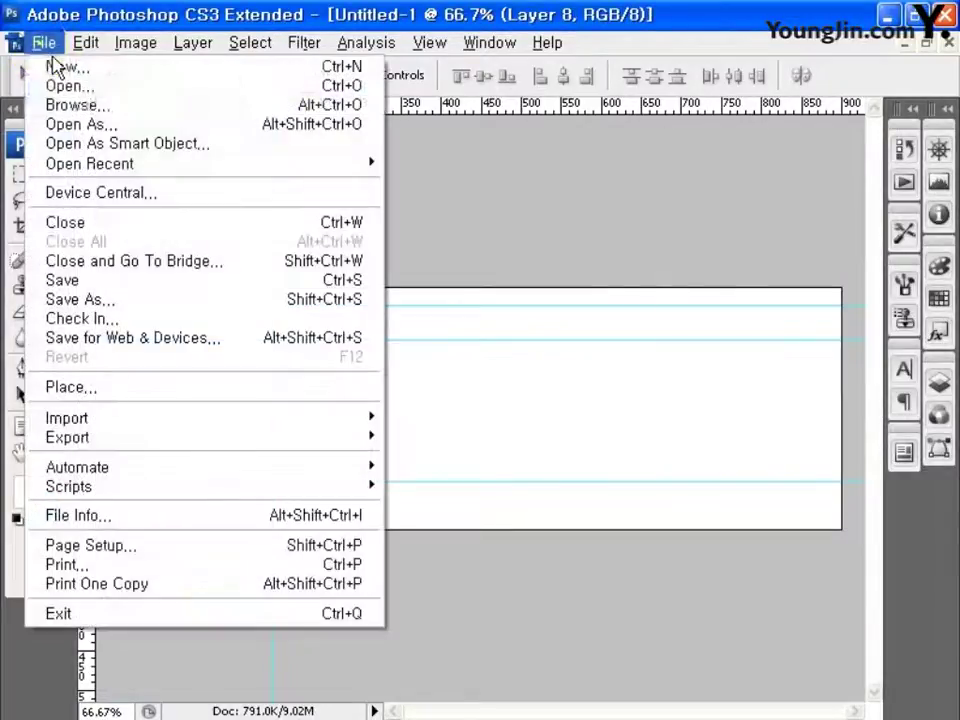
{"action": "left_click", "coordinate": [62, 87]}
{"action": "left_click", "coordinate": [198, 116]}
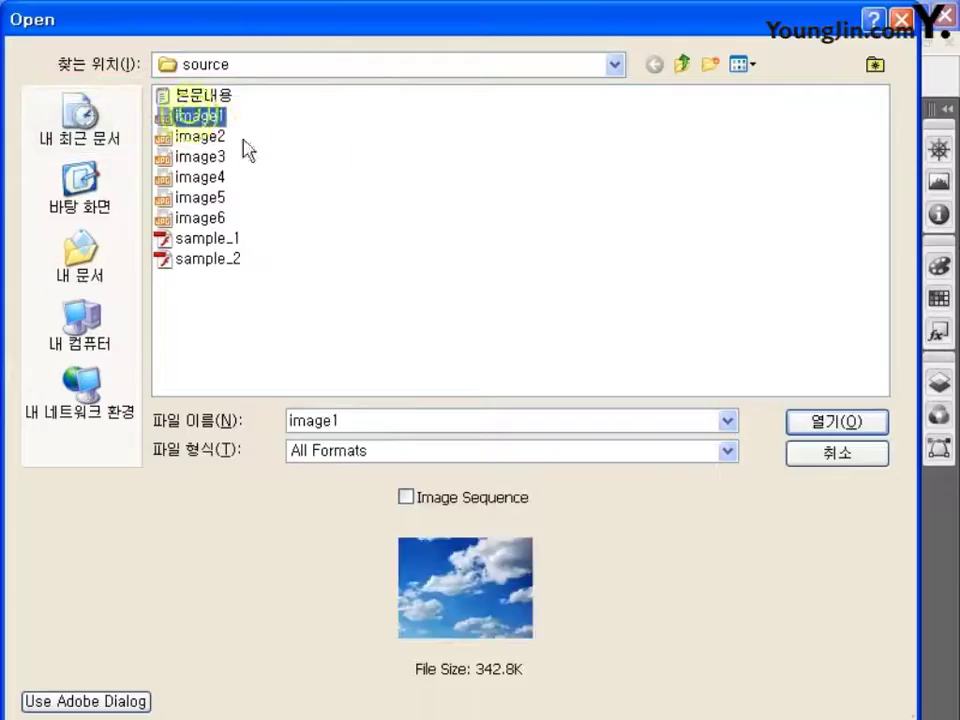
{"action": "left_click", "coordinate": [846, 422]}
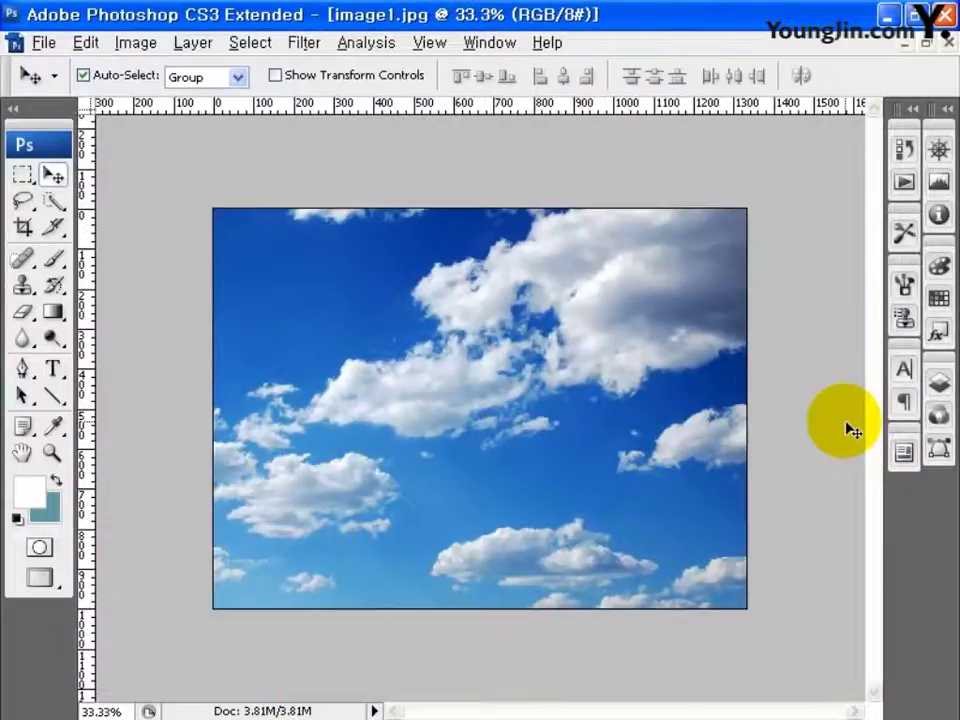
{"action": "key", "text": "d"}
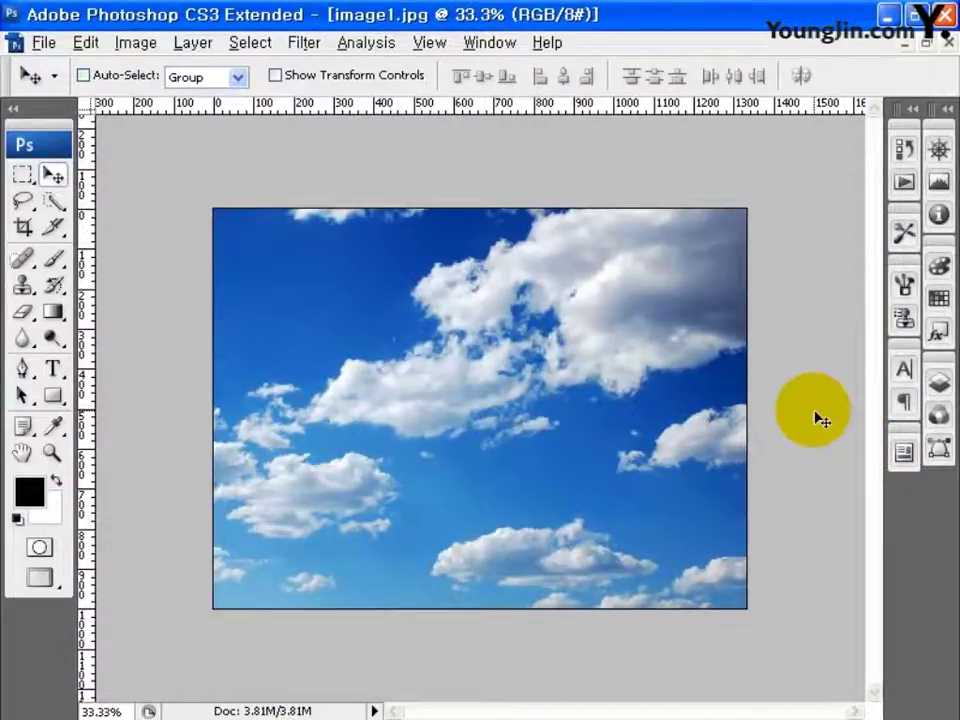
- Switch the documents to floating windows and copy the cloud image from image1.jpg onto the Untitled-1 canvas
{"action": "left_click", "coordinate": [927, 44]}
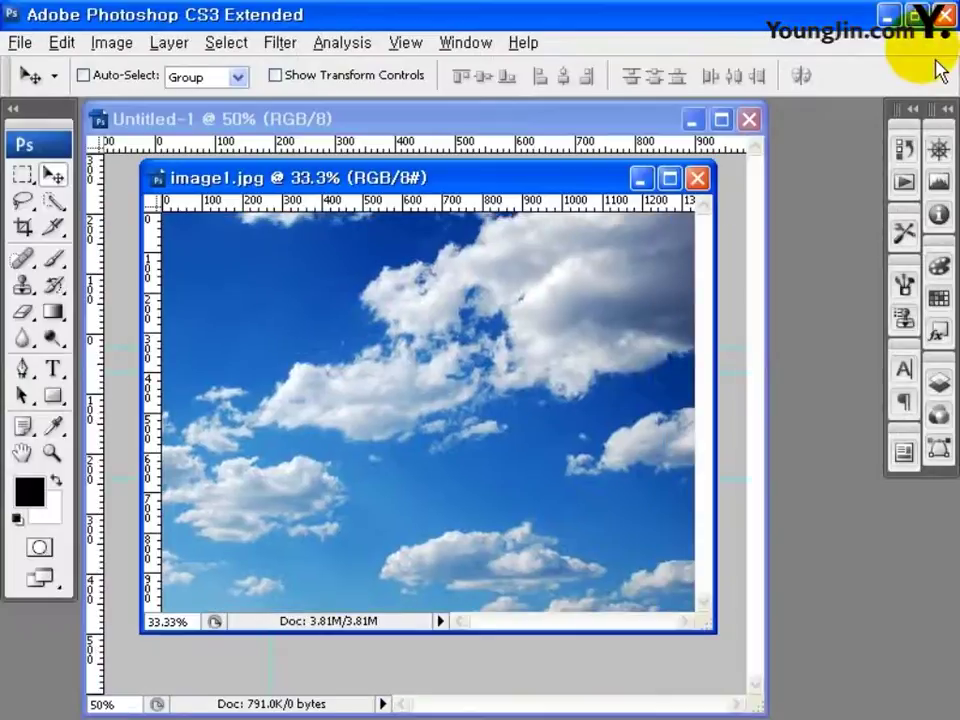
{"action": "left_click_drag", "start_coordinate": [553, 172], "coordinate": [770, 438]}
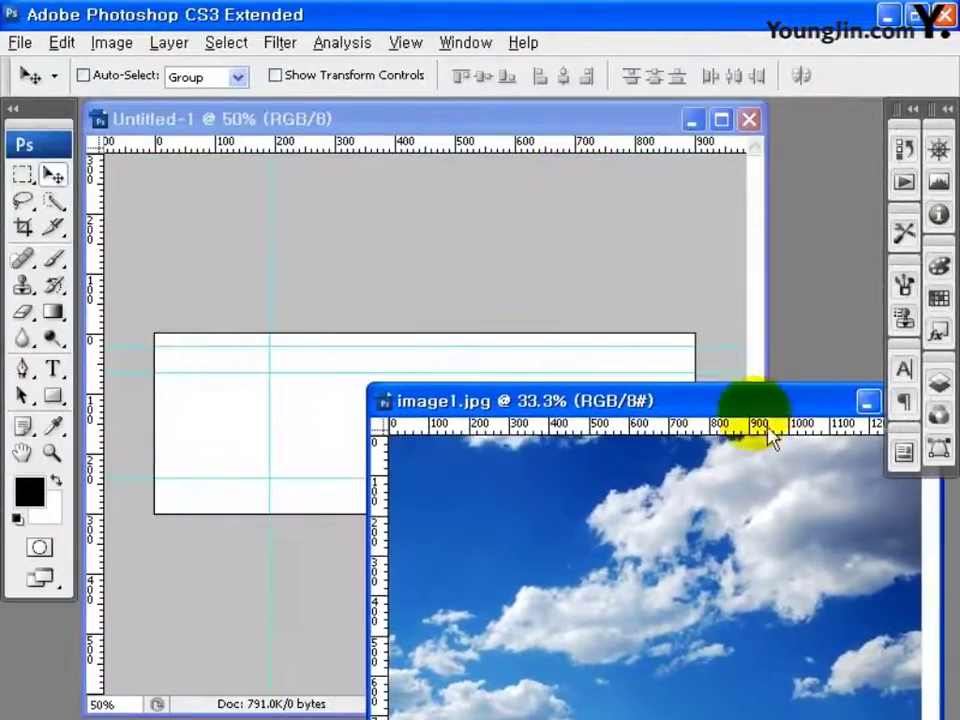
{"action": "left_click_drag", "start_coordinate": [401, 418], "coordinate": [358, 390]}
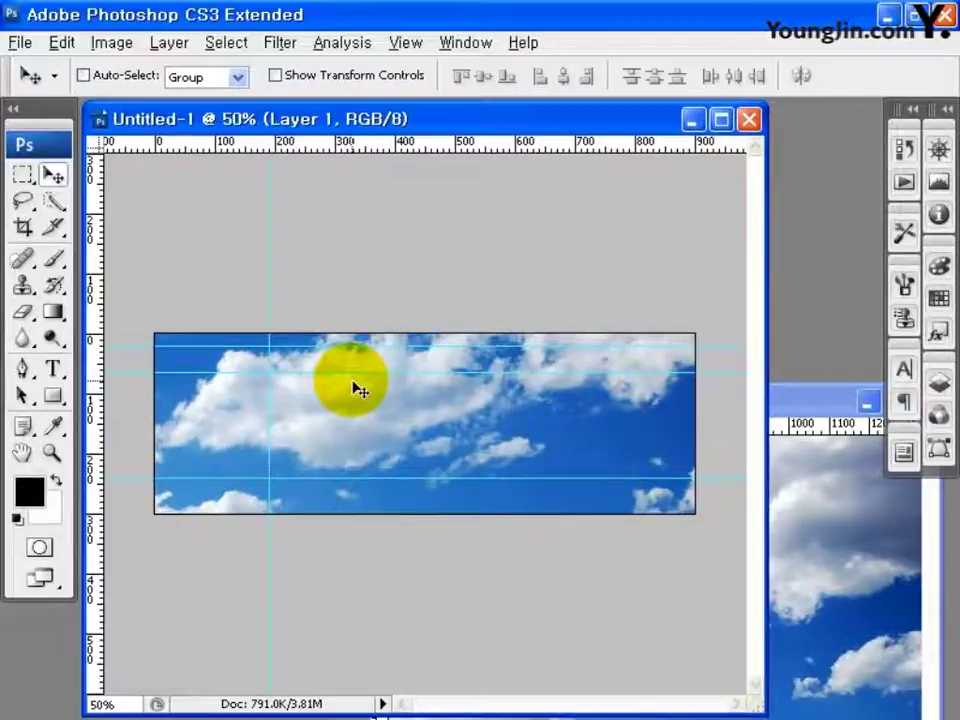
- Scale the cloud layer to about 68.6% with Free Transform and move it down so its center sits at Y 300 px
{"action": "key", "text": "ctrl+minus"}
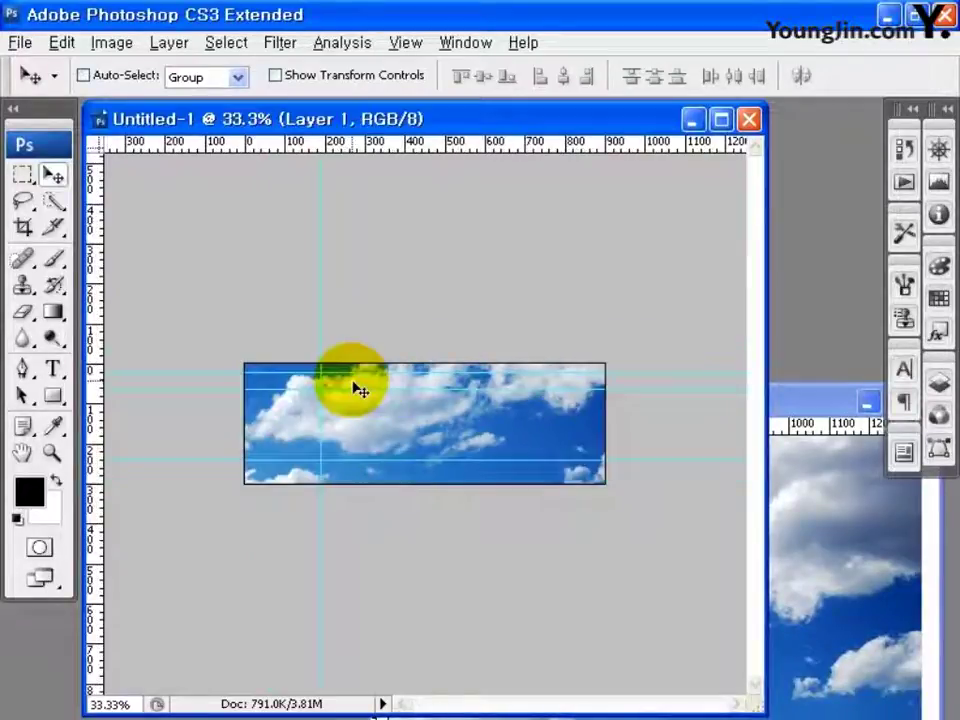
{"action": "left_click", "coordinate": [62, 42]}
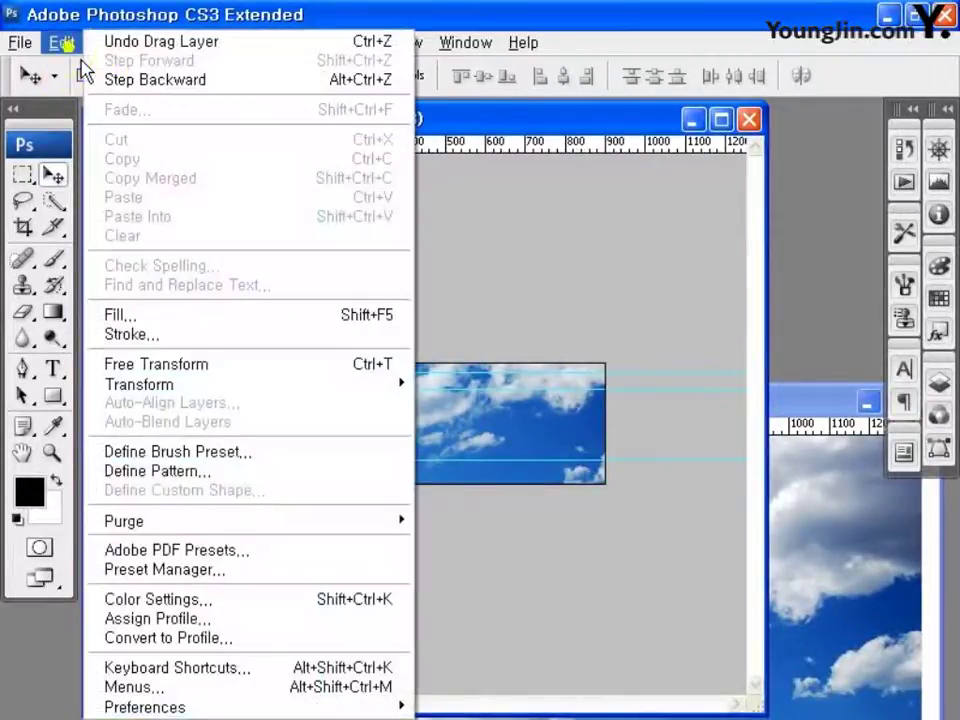
{"action": "left_click", "coordinate": [155, 364]}
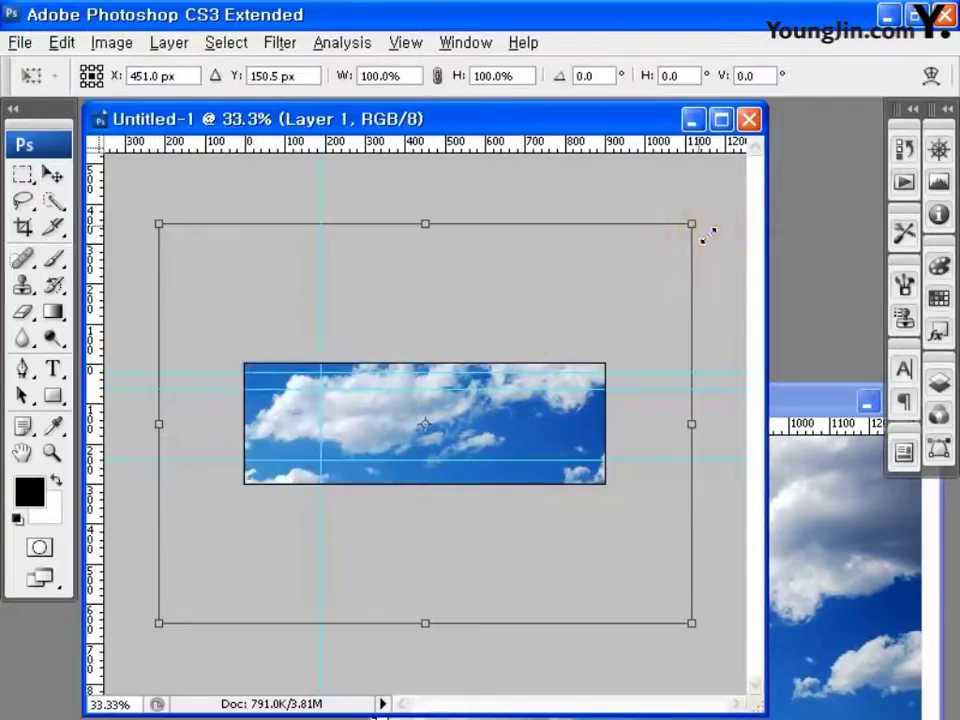
{"action": "left_click_drag", "start_coordinate": [697, 230], "coordinate": [616, 289]}
{"action": "left_click_drag", "start_coordinate": [159, 623], "coordinate": [242, 561]}
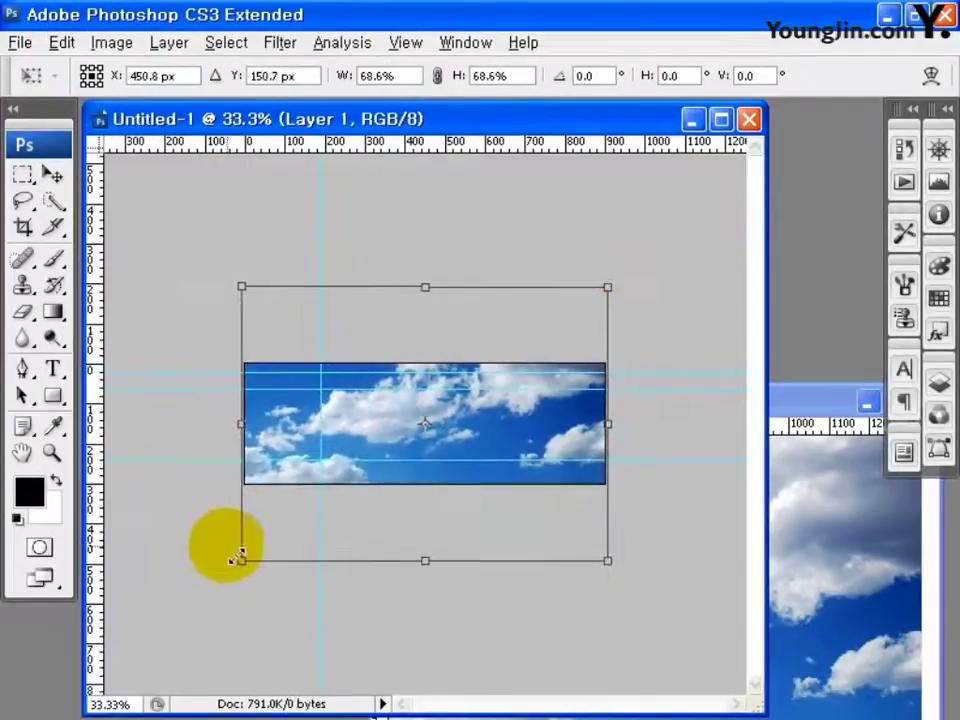
{"action": "left_click_drag", "start_coordinate": [489, 530], "coordinate": [489, 578]}
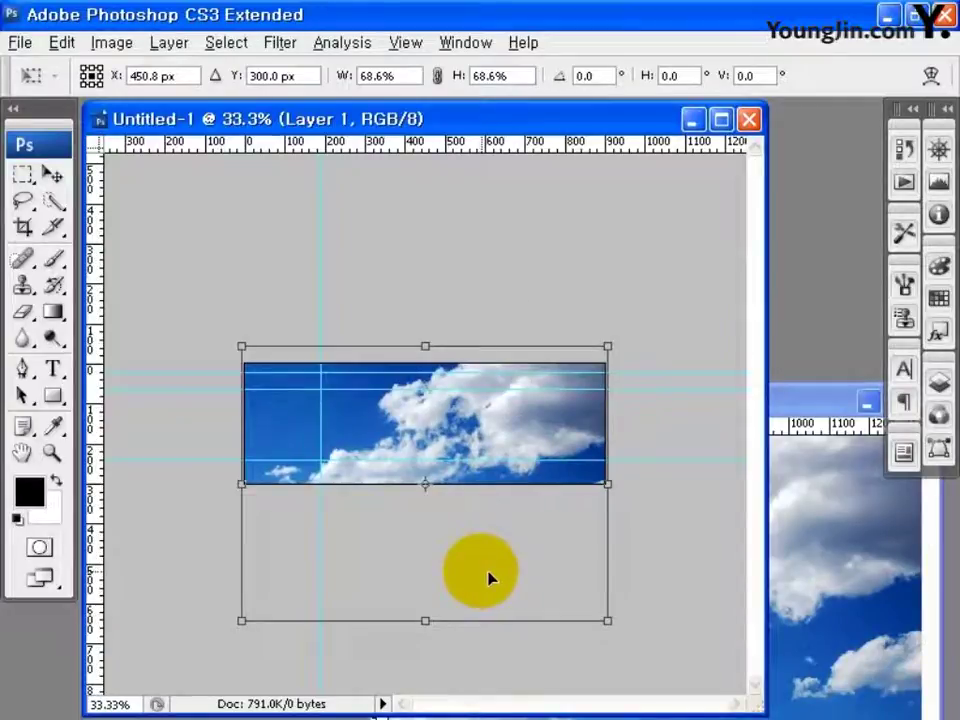
{"action": "key", "text": "Return"}
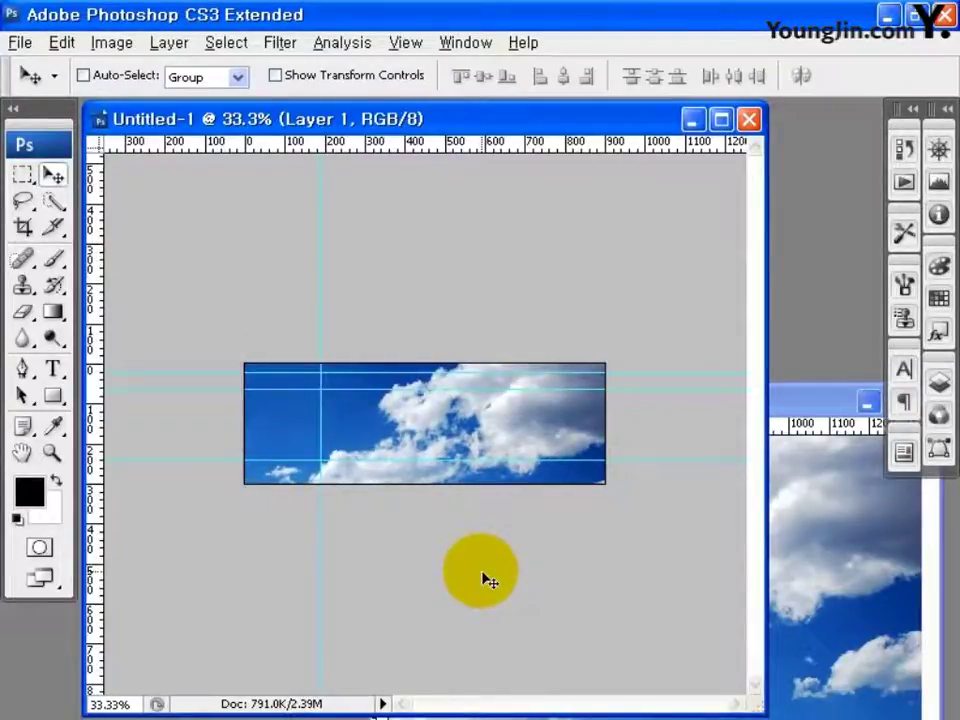
- Lower the cloud layer's opacity to 53% and maximize the Untitled-1 document window
{"action": "key", "text": "ctrl+plus"}
{"action": "left_click", "coordinate": [938, 383]}
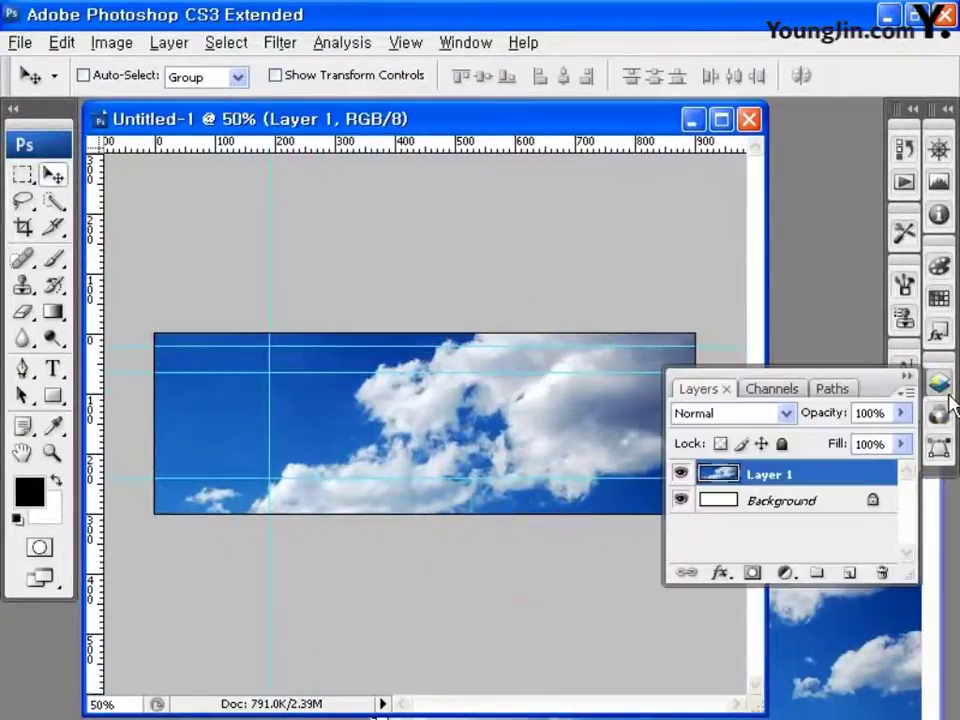
{"action": "left_click", "coordinate": [900, 412]}
{"action": "left_click_drag", "start_coordinate": [893, 458], "coordinate": [860, 458]}
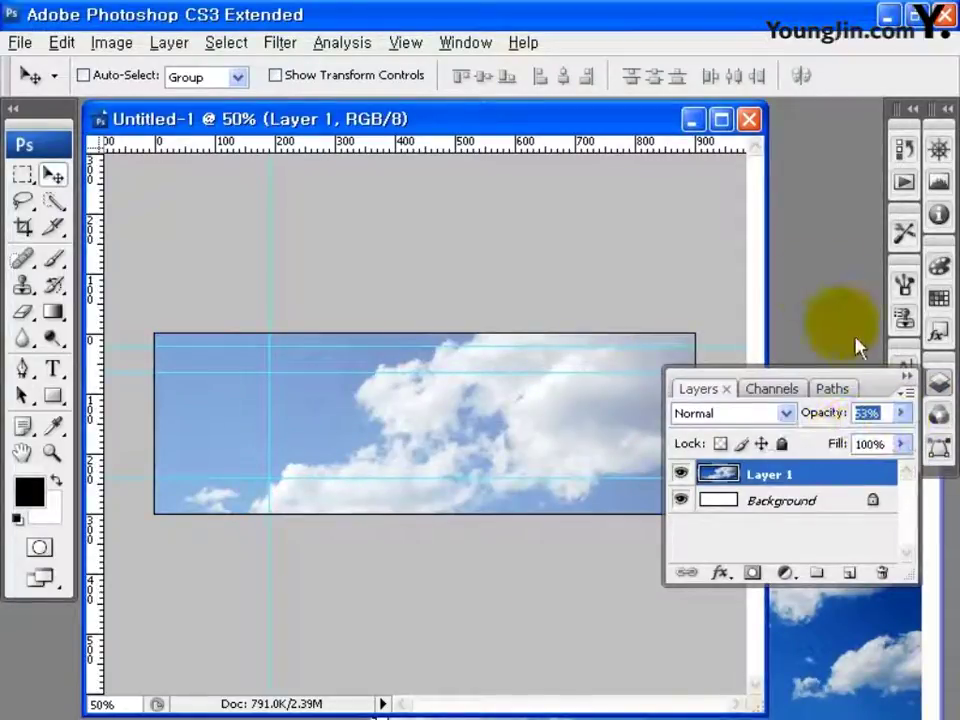
{"action": "left_click", "coordinate": [721, 119]}
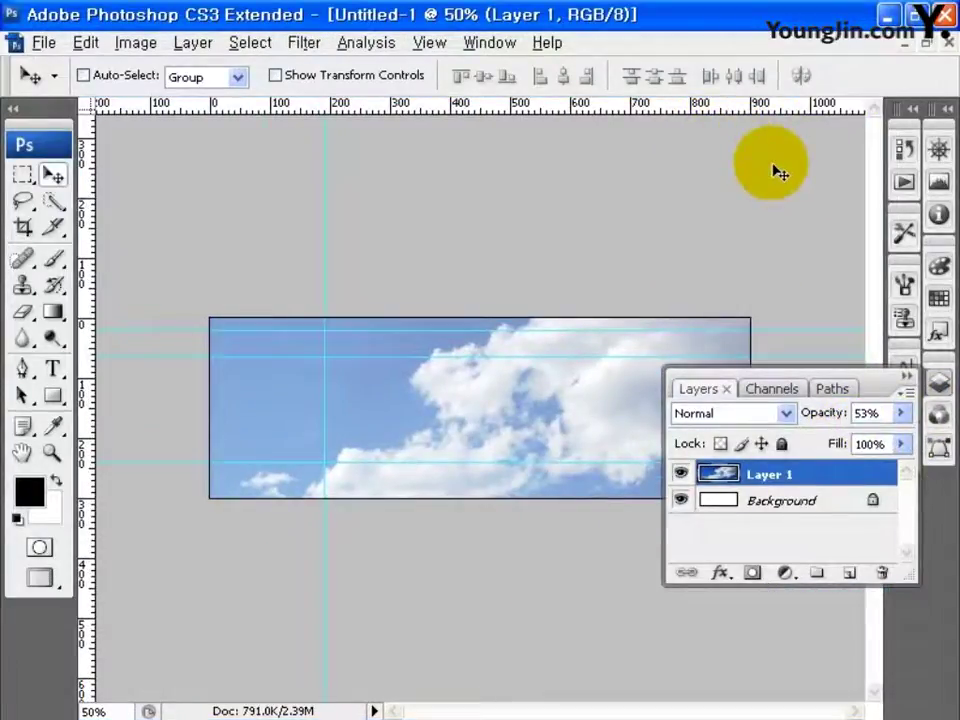
{"action": "key", "text": "ctrl+plus"}
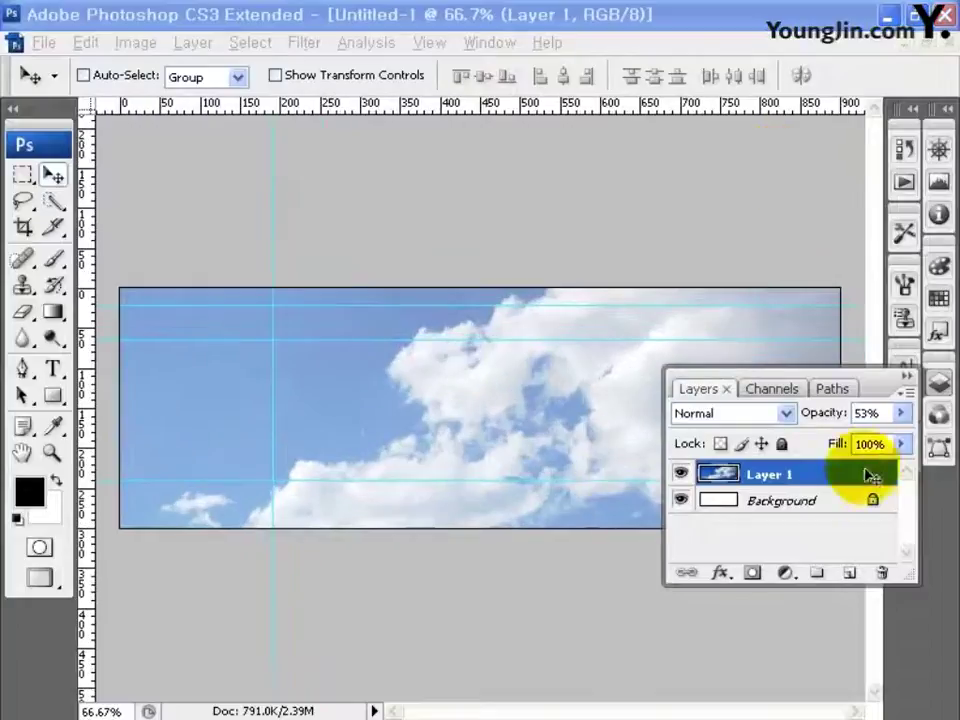
- Add a new layer above the cloud layer and set the foreground color to #7A9AC3
{"action": "left_click", "coordinate": [850, 575]}
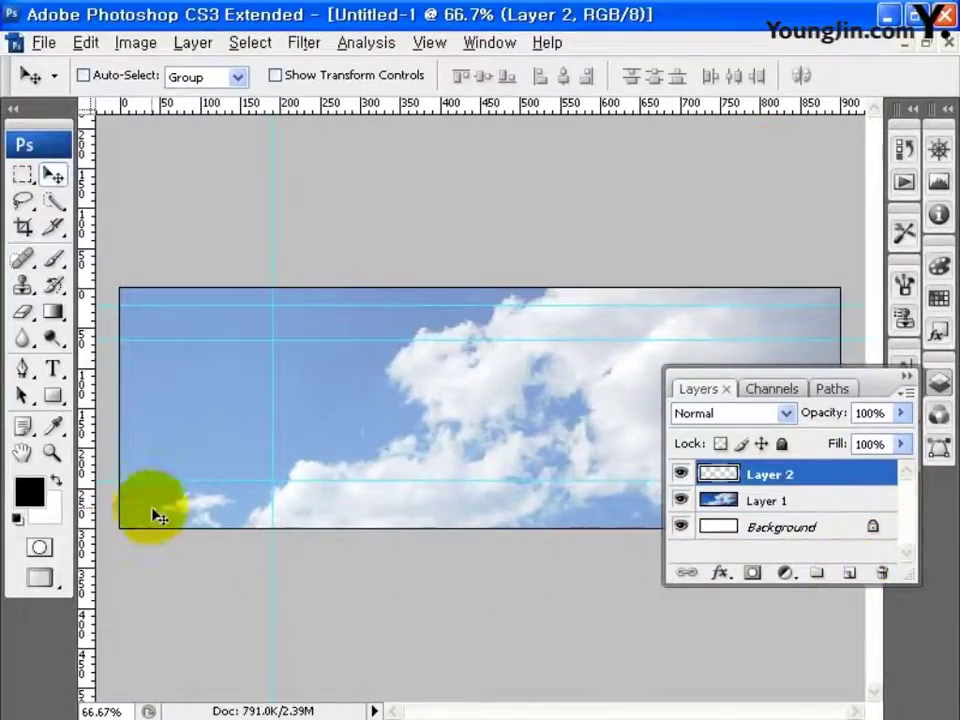
{"action": "left_click", "coordinate": [30, 490]}
{"action": "left_click", "coordinate": [580, 484]}
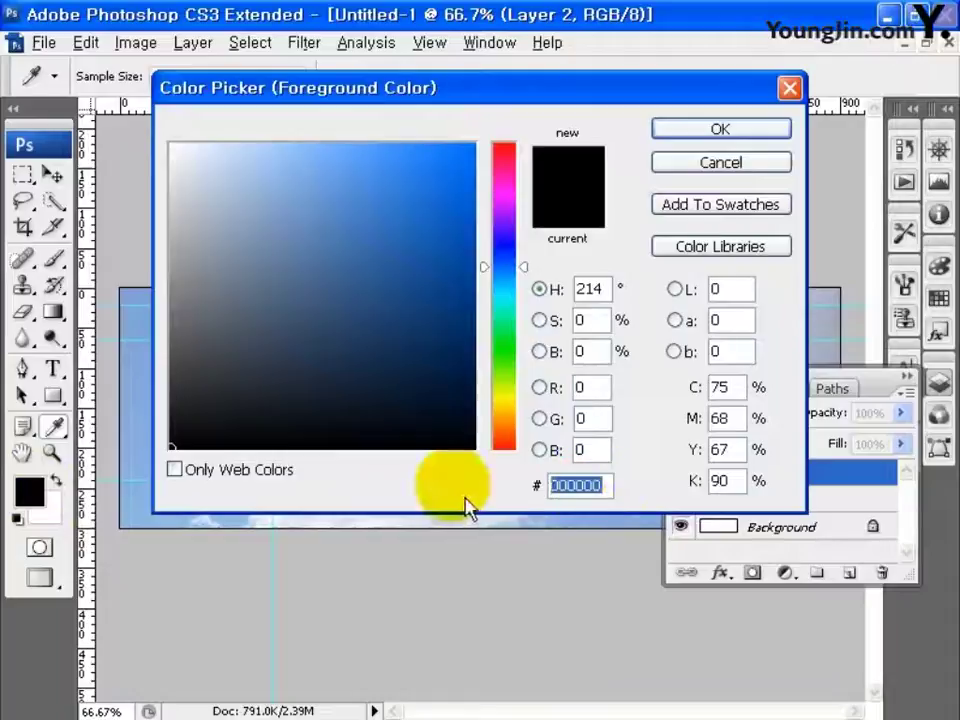
{"action": "type", "text": "7A9"}
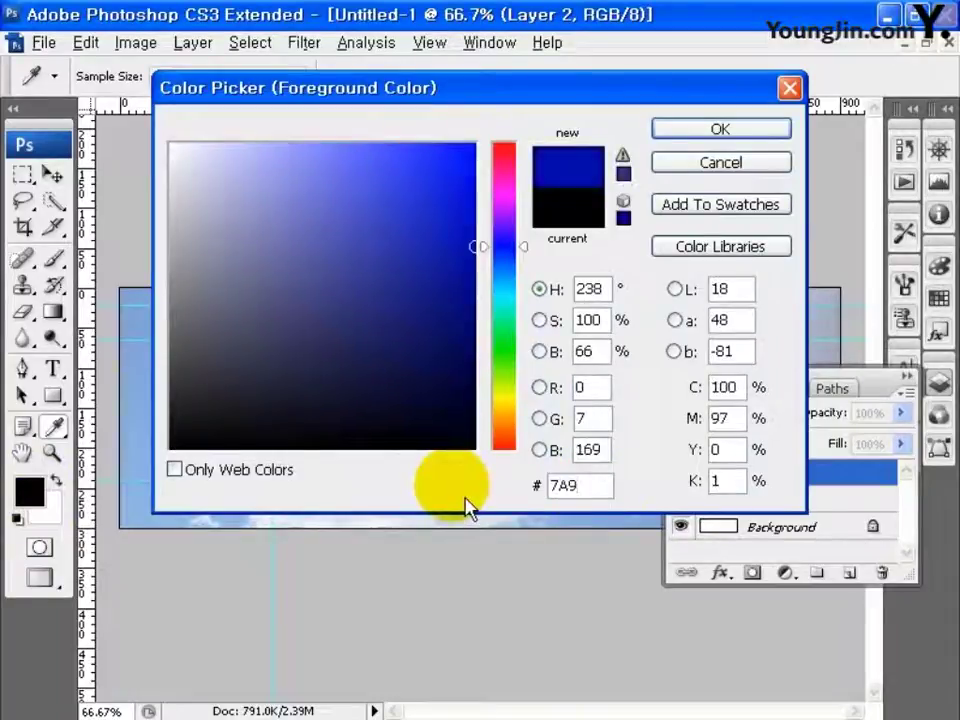
{"action": "type", "text": "AC3"}
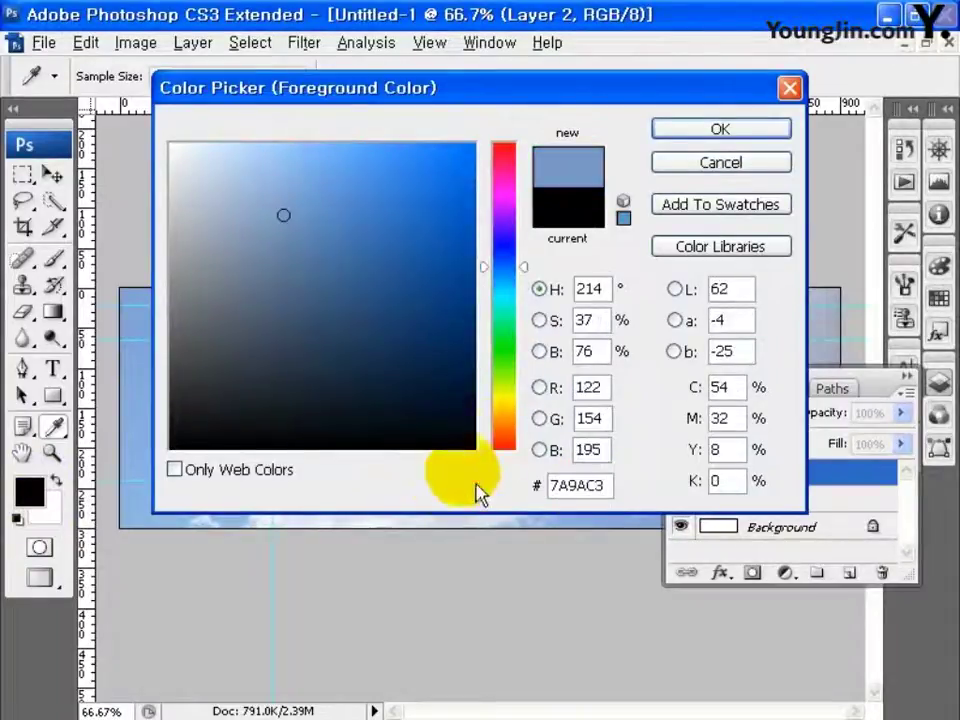
{"action": "left_click", "coordinate": [720, 131]}
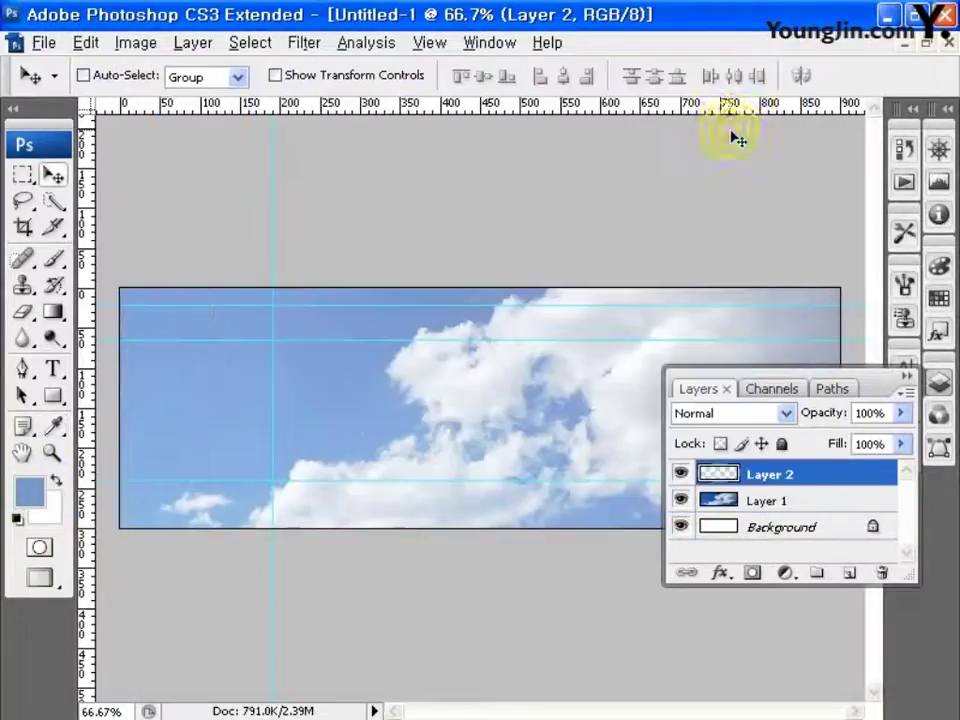
- Draw a linear foreground-to-transparent gradient on the new layer, running from the banner's right edge inward to the left
{"action": "left_click", "coordinate": [53, 311]}
{"action": "left_click", "coordinate": [172, 75]}
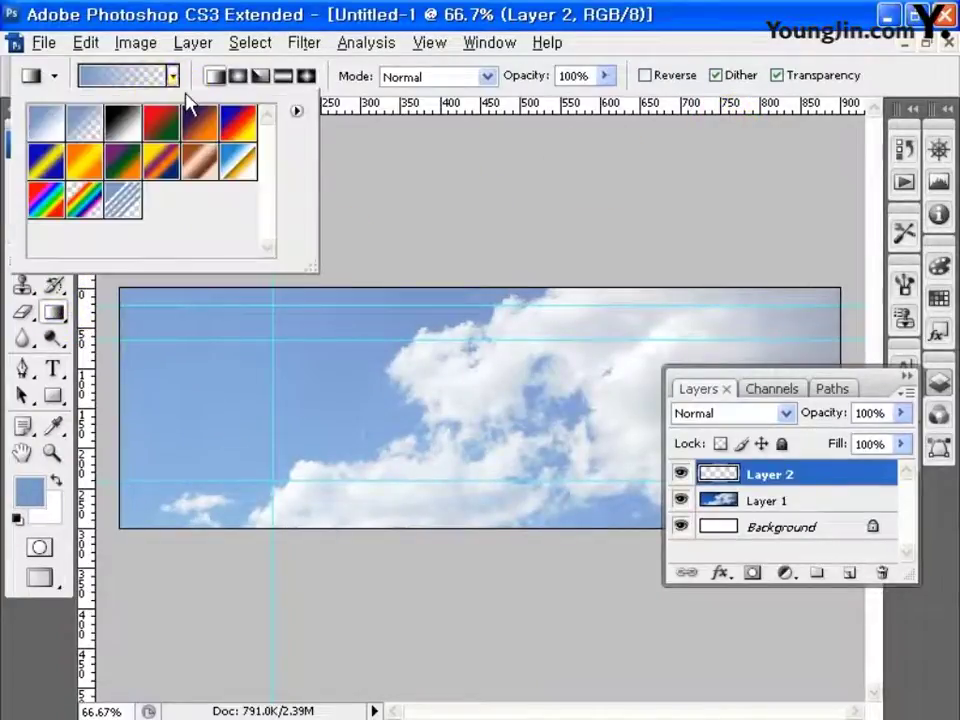
{"action": "left_click", "coordinate": [85, 125]}
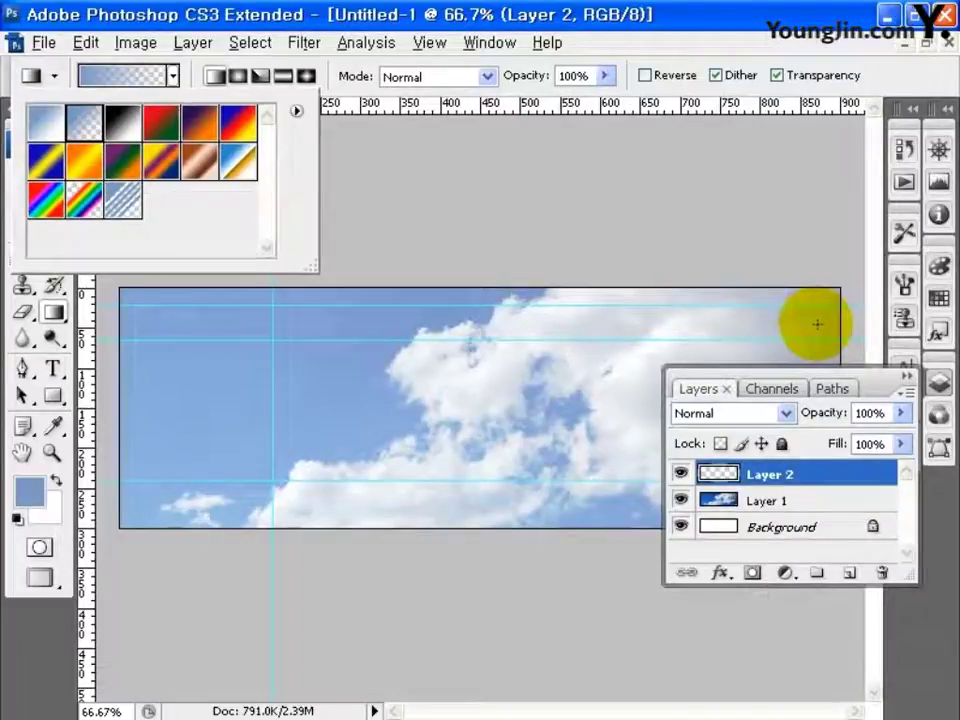
{"action": "left_click_drag", "start_coordinate": [830, 318], "coordinate": [613, 316]}
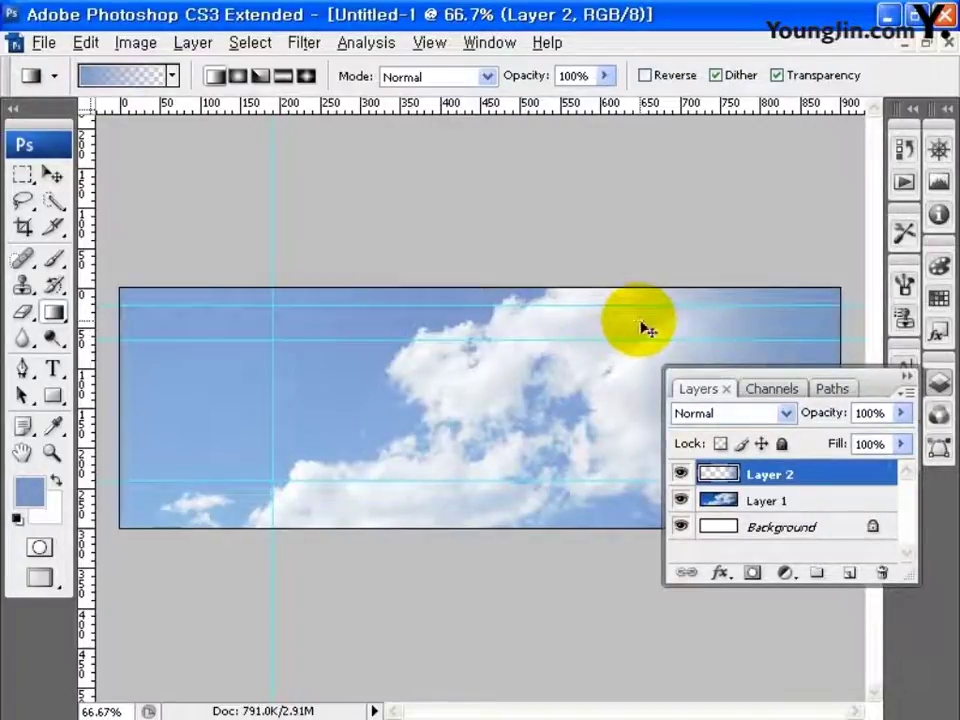
- Open image2 from the source folder and copy its glass building picture onto the Untitled-1 canvas
{"action": "key", "text": "ctrl+o"}
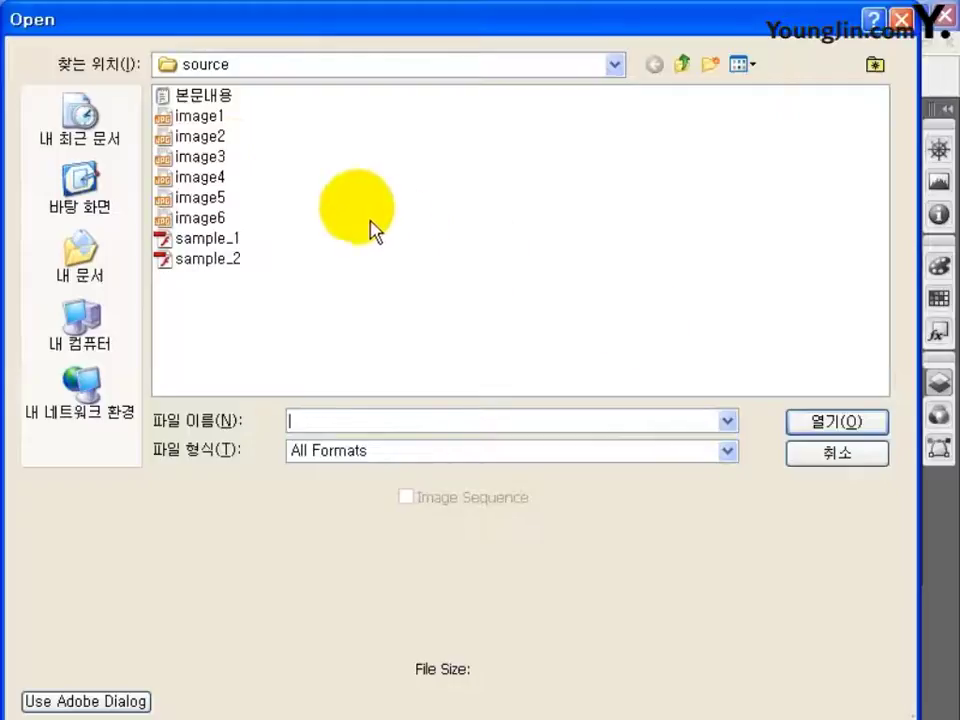
{"action": "left_click", "coordinate": [205, 137]}
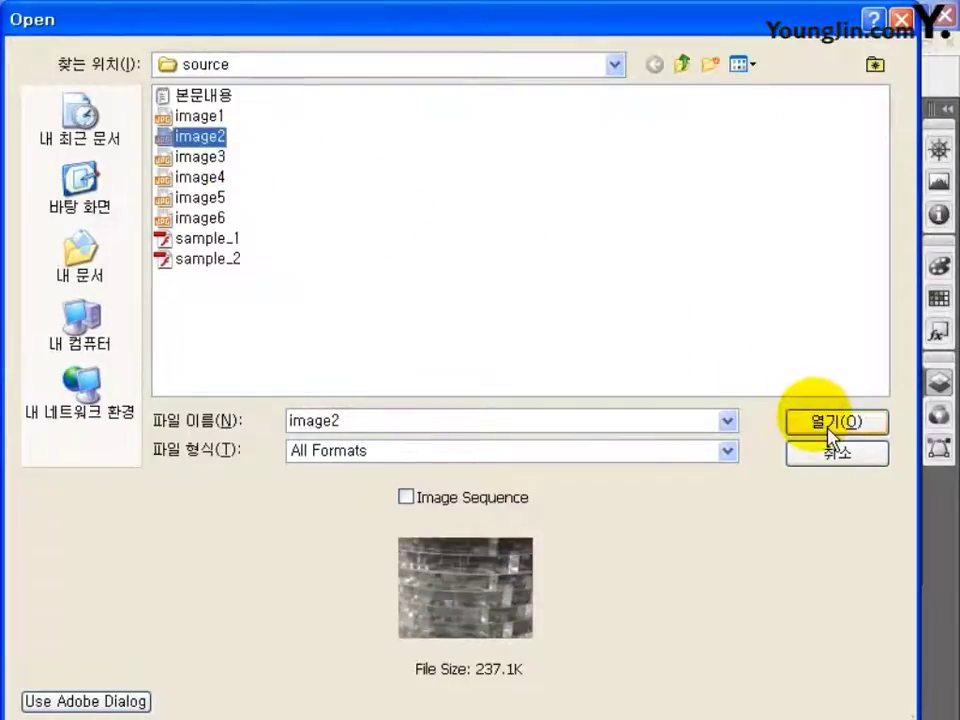
{"action": "left_click", "coordinate": [830, 422]}
{"action": "left_click", "coordinate": [926, 43]}
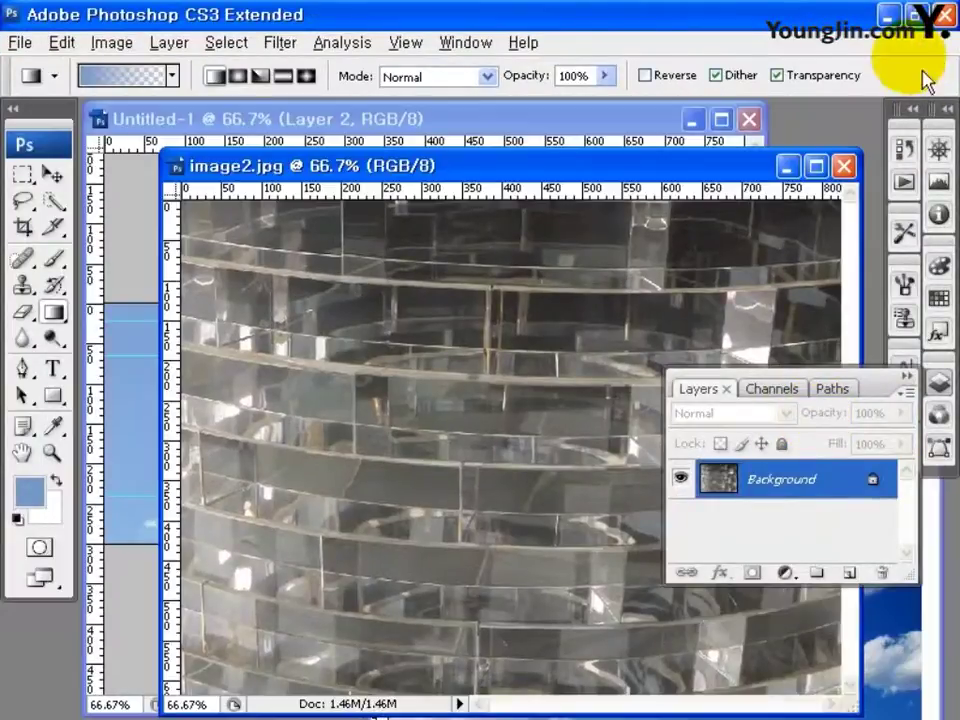
{"action": "left_click_drag", "start_coordinate": [600, 165], "coordinate": [720, 310]}
{"action": "left_click", "coordinate": [53, 175]}
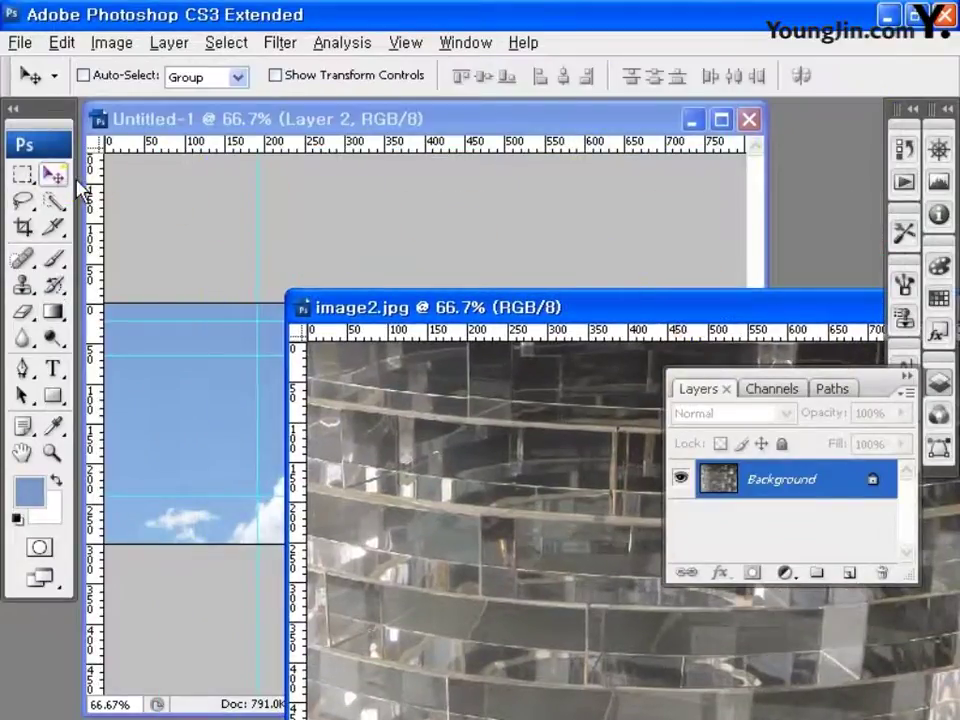
{"action": "left_click_drag", "start_coordinate": [503, 520], "coordinate": [221, 418]}
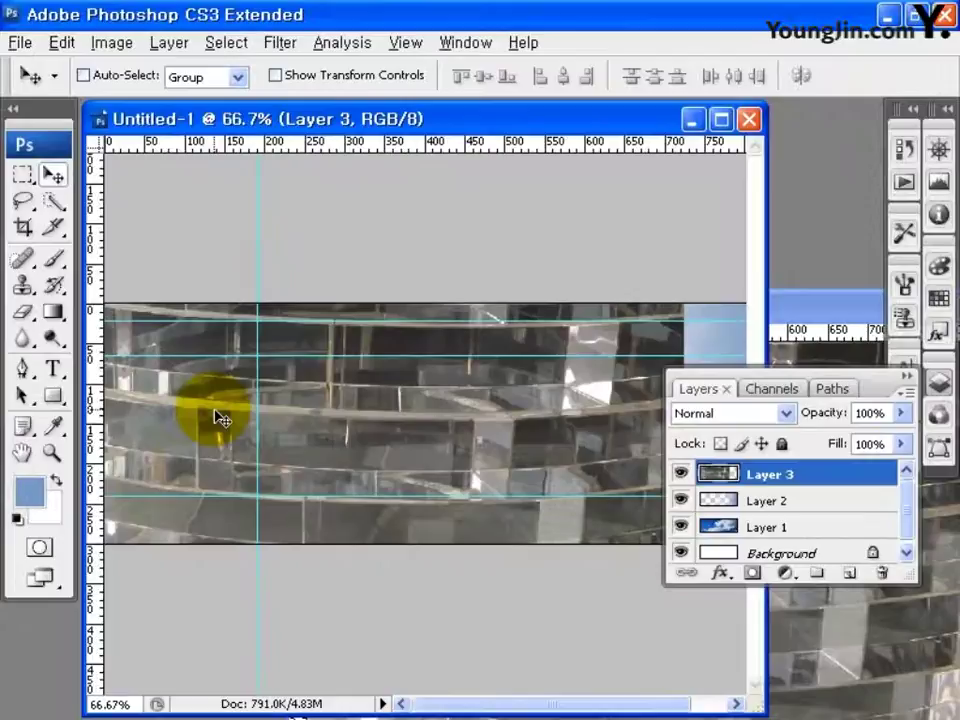
- Scale down the glass building layer proportionally with Free Transform so it covers the banner's left part up to about X 400 px
{"action": "key", "text": "ctrl+minus"}
{"action": "key", "text": "ctrl+t"}
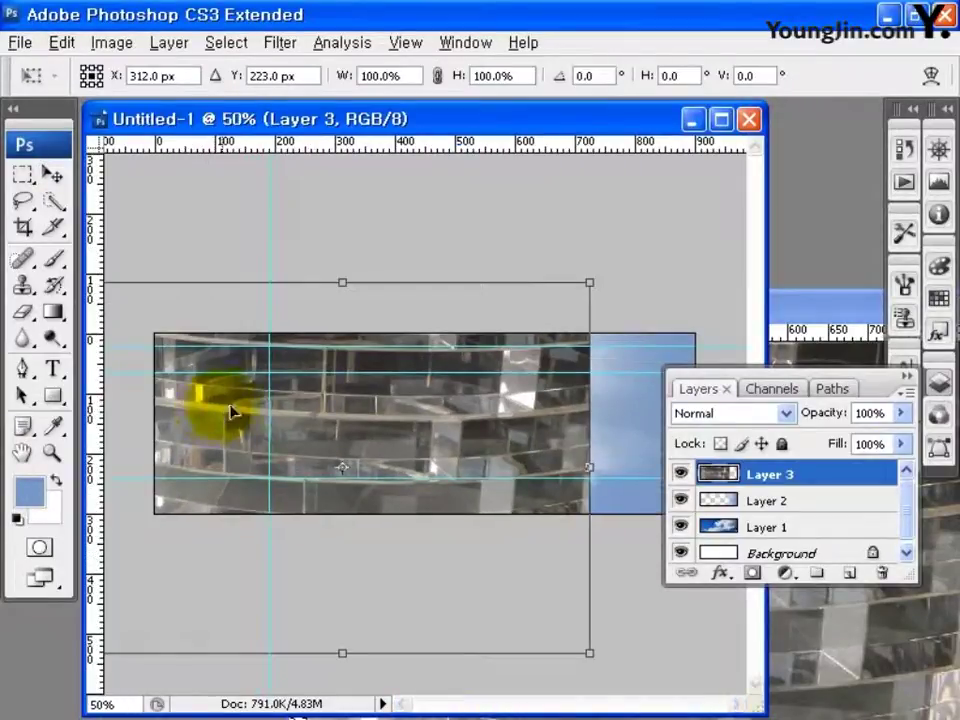
{"action": "left_click_drag", "start_coordinate": [484, 322], "coordinate": [528, 317]}
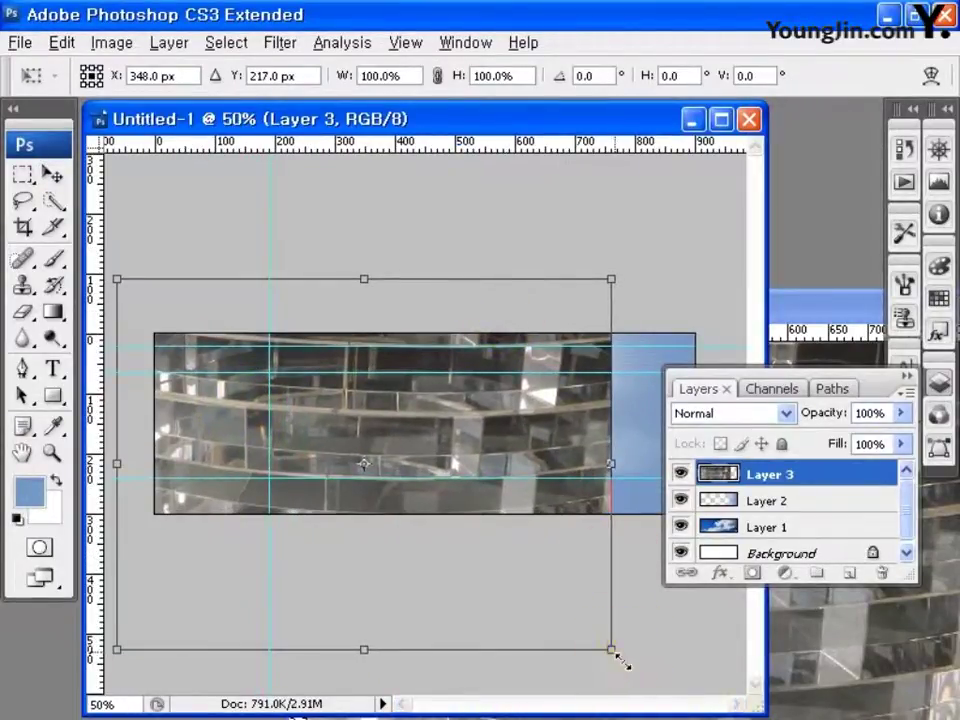
{"action": "left_click_drag", "start_coordinate": [613, 651], "coordinate": [428, 540]}
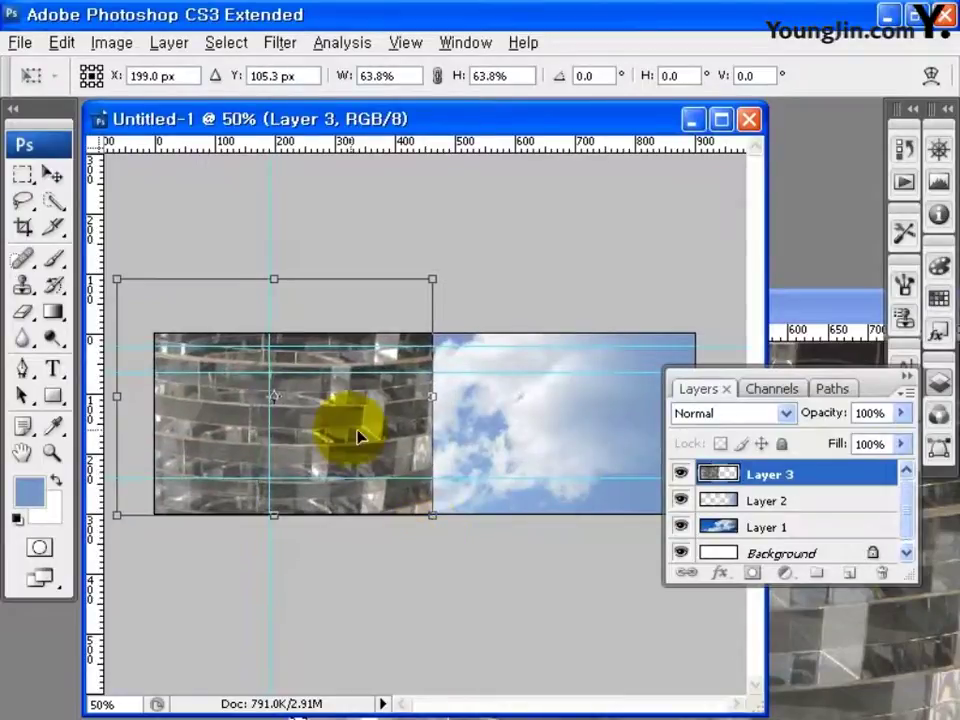
{"action": "left_click_drag", "start_coordinate": [358, 436], "coordinate": [392, 432]}
{"action": "left_click_drag", "start_coordinate": [467, 280], "coordinate": [402, 337]}
{"action": "key", "text": "Return"}
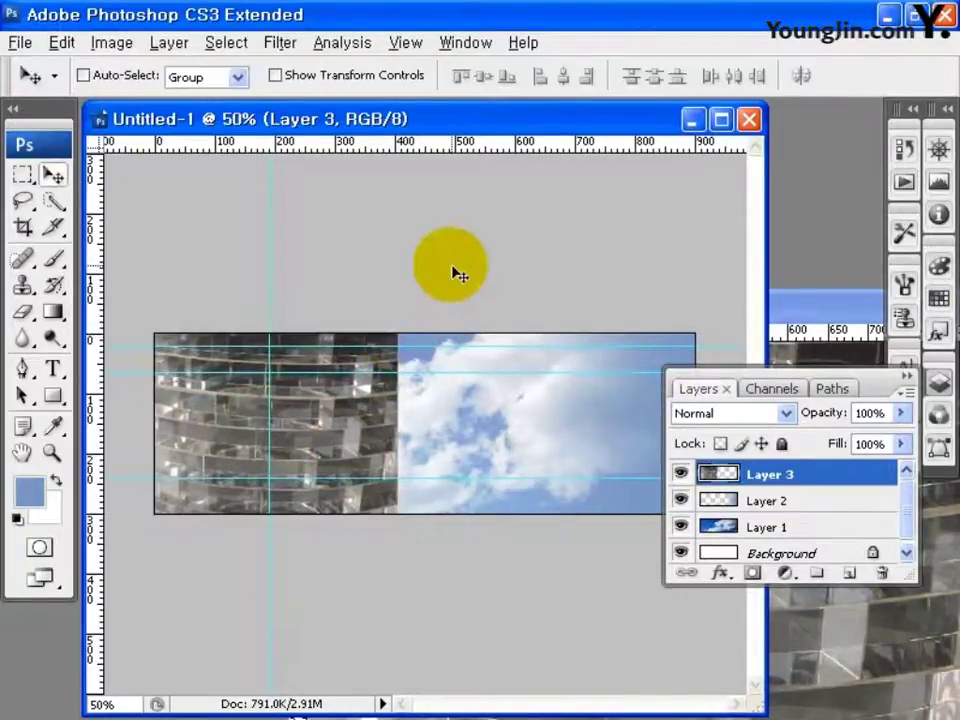
- Set the glass building layer to Color Burn at 53% opacity and maximize the Untitled-1 document at 66.67% zoom
{"action": "left_click", "coordinate": [722, 413]}
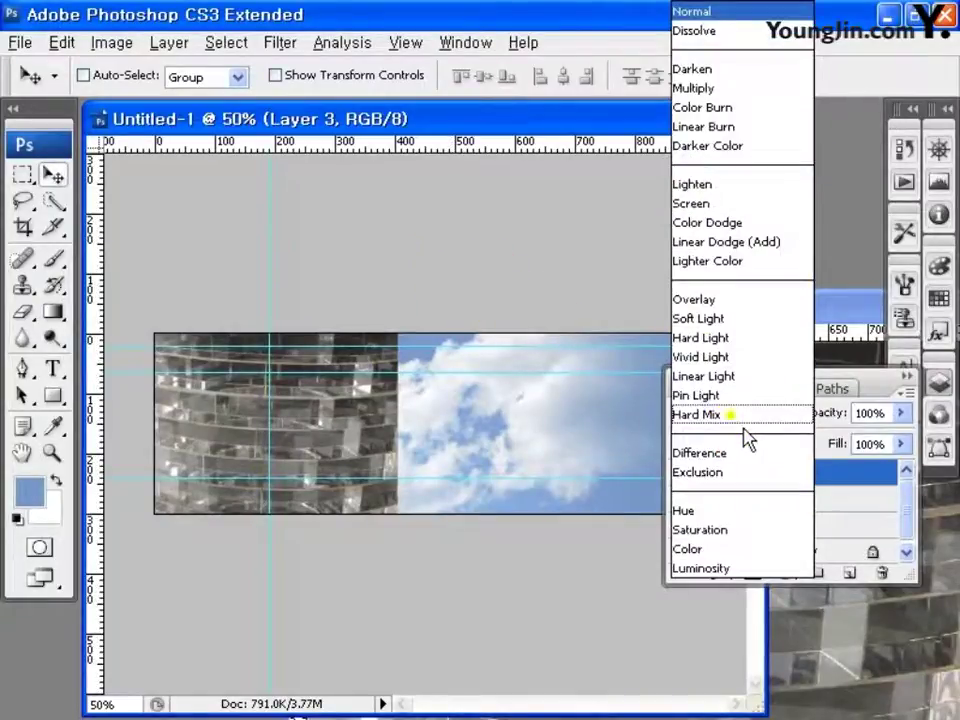
{"action": "left_click", "coordinate": [760, 107]}
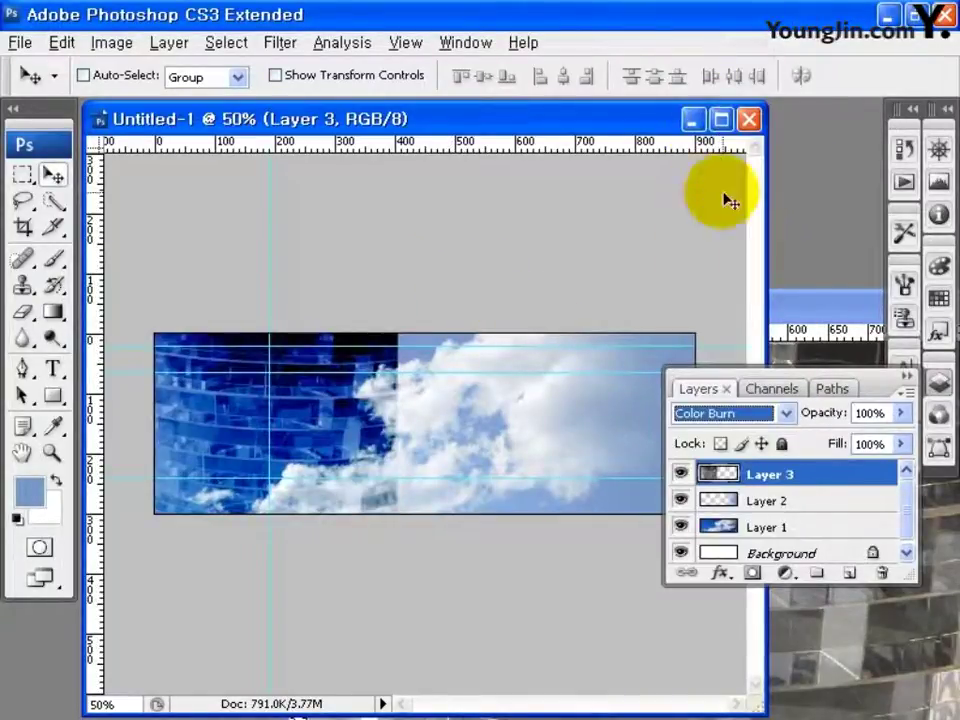
{"action": "left_click_drag", "start_coordinate": [900, 414], "coordinate": [860, 455]}
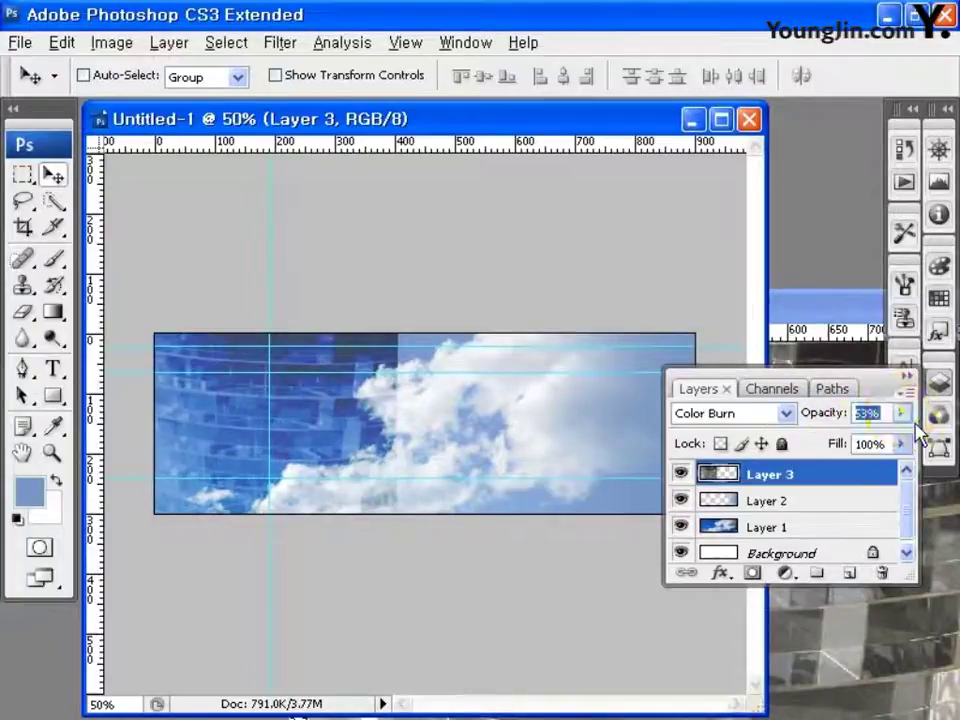
{"action": "left_click", "coordinate": [720, 119]}
{"action": "key", "text": "ctrl+plus"}
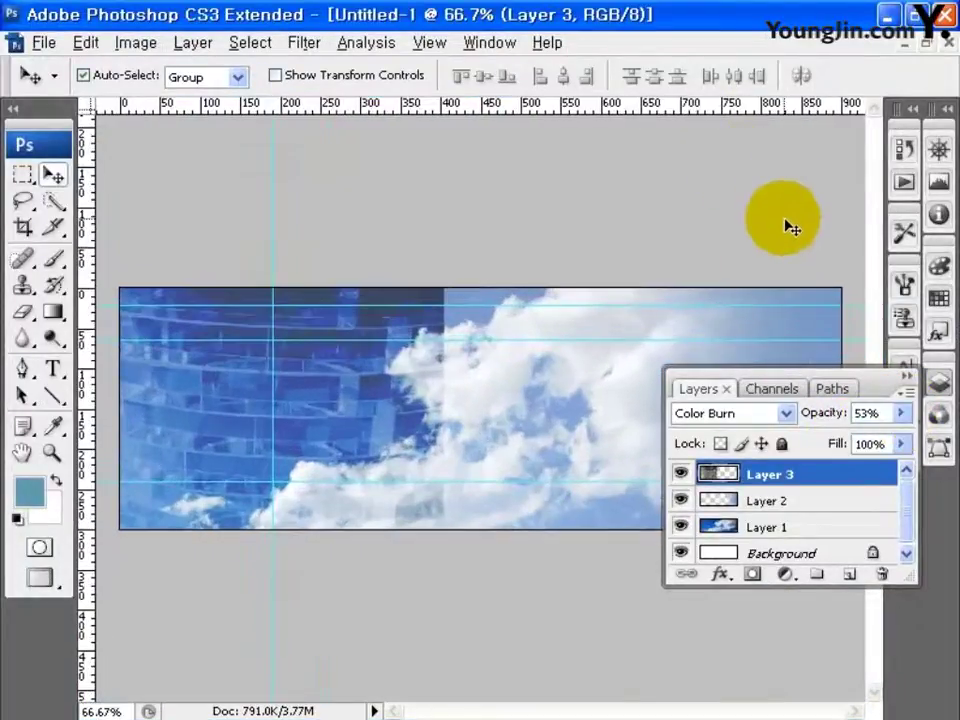
- Add a layer mask to the glass building layer and fade out its right side with a black-to-transparent linear gradient
{"action": "left_click", "coordinate": [752, 574]}
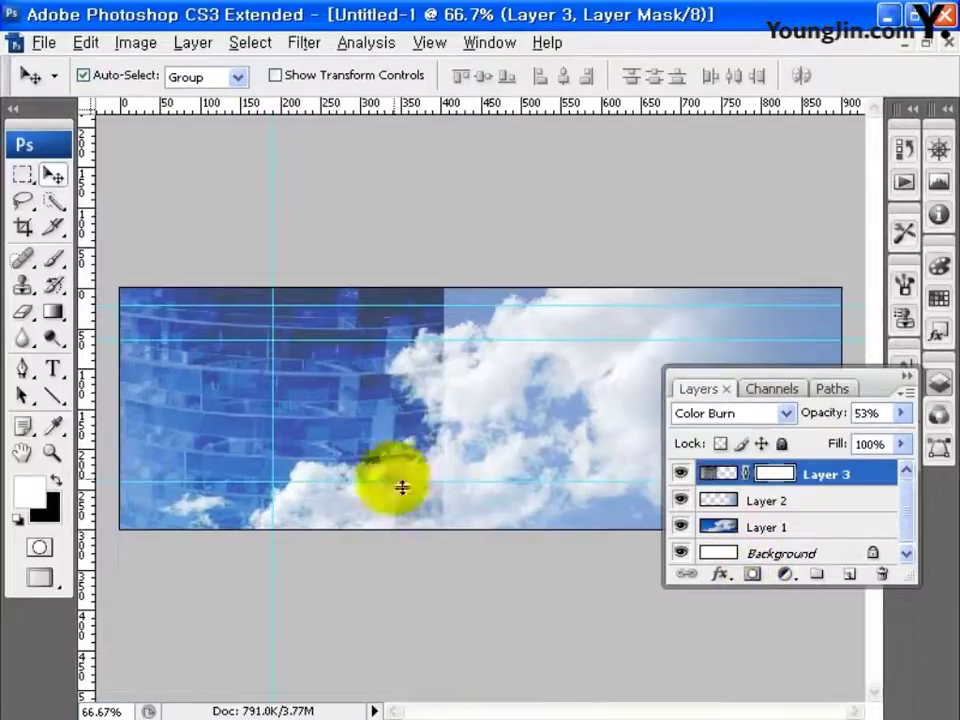
{"action": "left_click", "coordinate": [53, 313]}
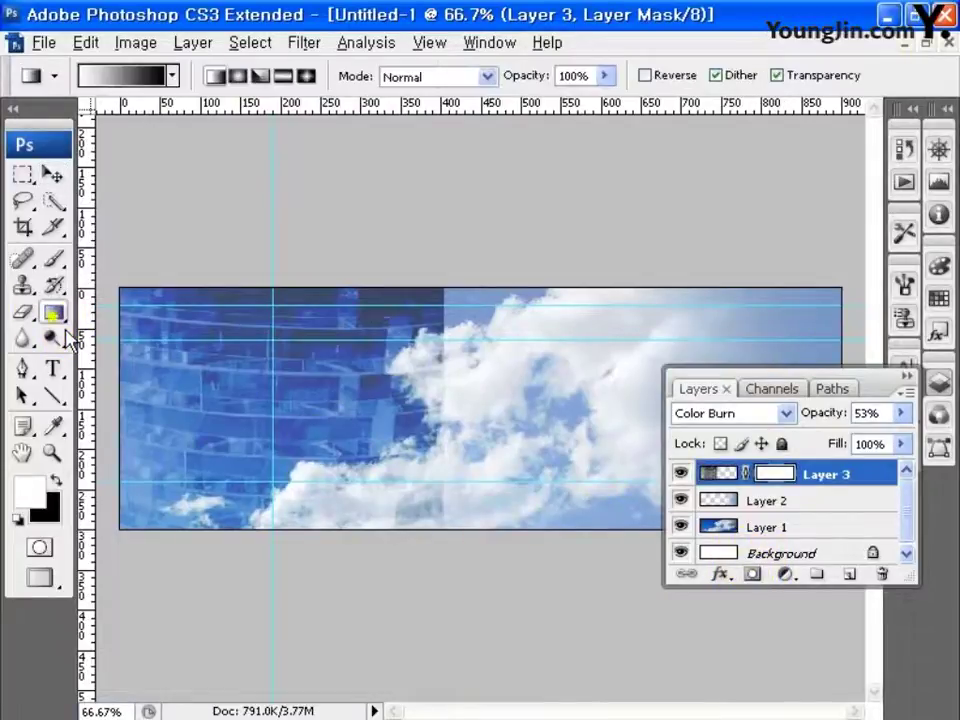
{"action": "left_click", "coordinate": [173, 77]}
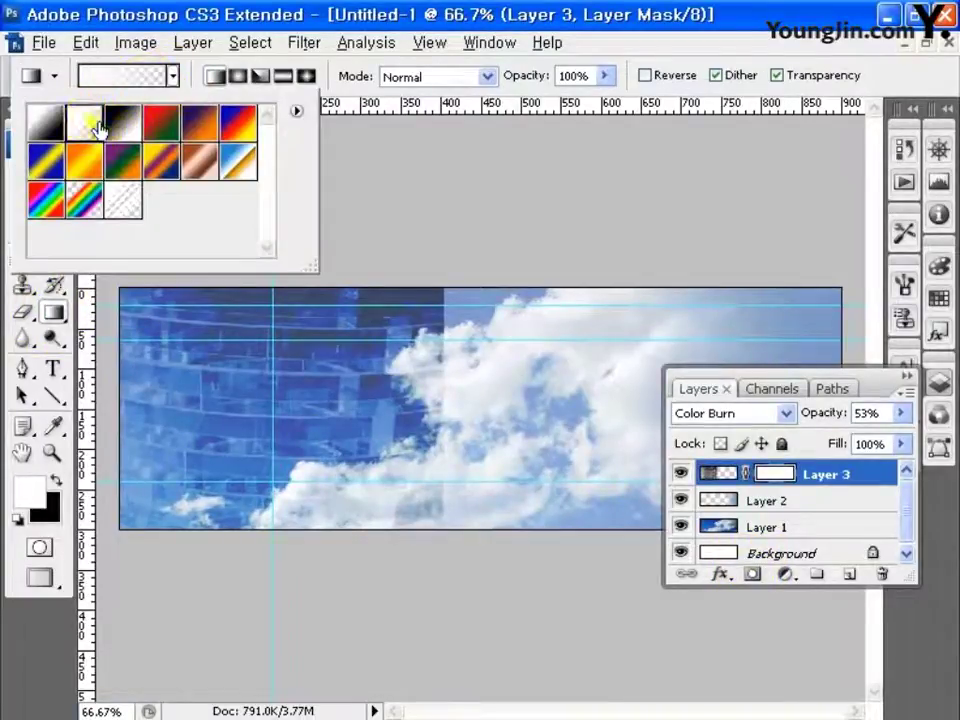
{"action": "left_click", "coordinate": [366, 259]}
{"action": "key", "text": "d"}
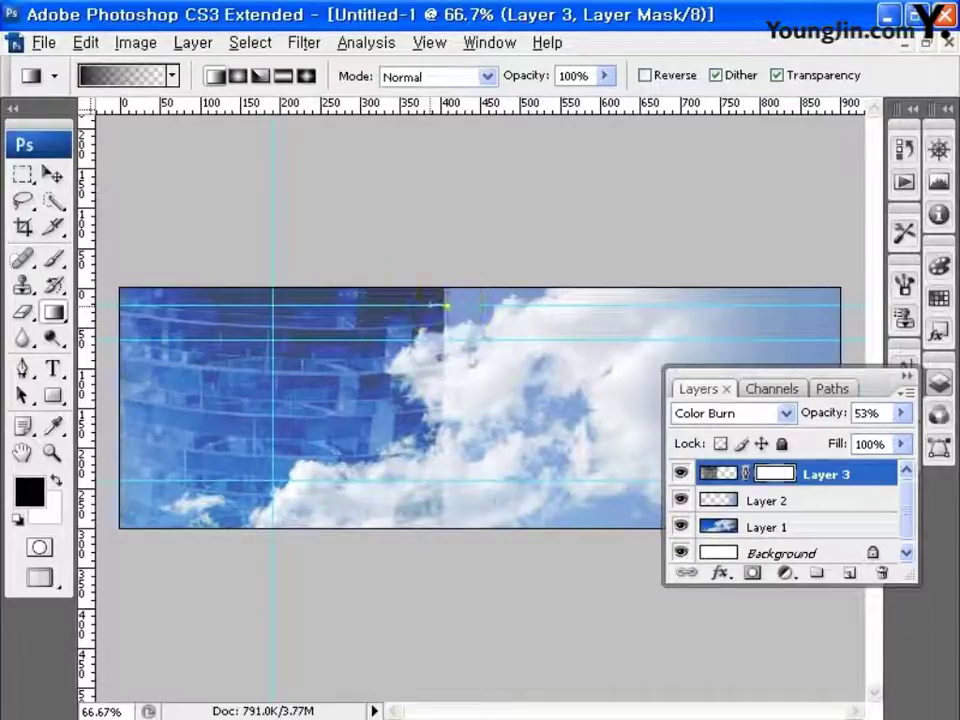
{"action": "left_click_drag", "start_coordinate": [299, 305], "coordinate": [268, 305]}
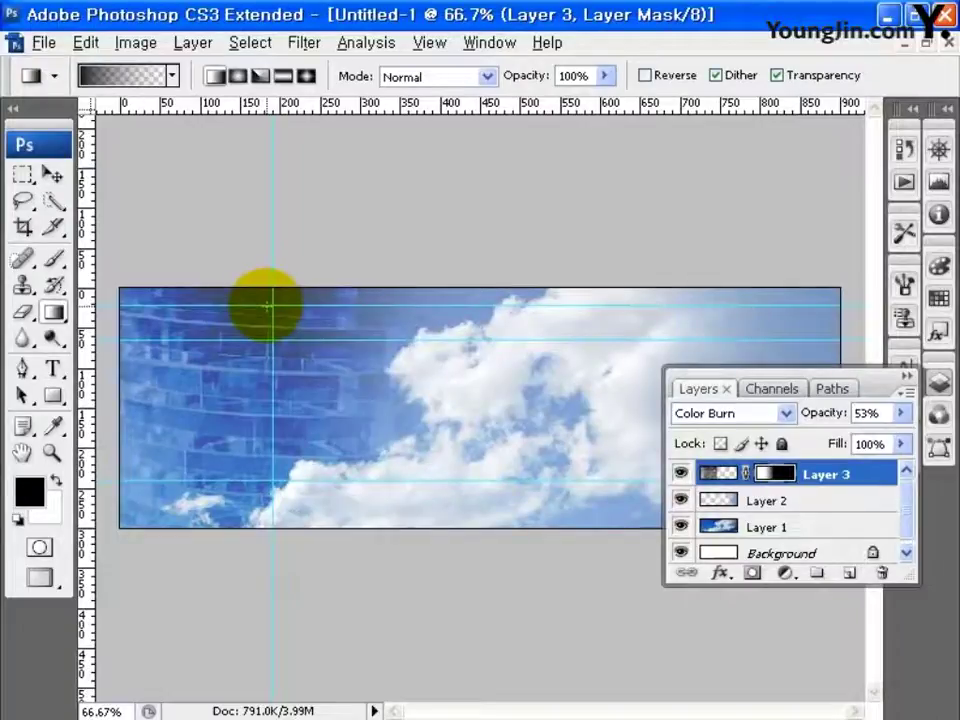
- Open image3 from the source folder and copy its W sign picture onto the Untitled-1 canvas
{"action": "key", "text": "ctrl+o"}
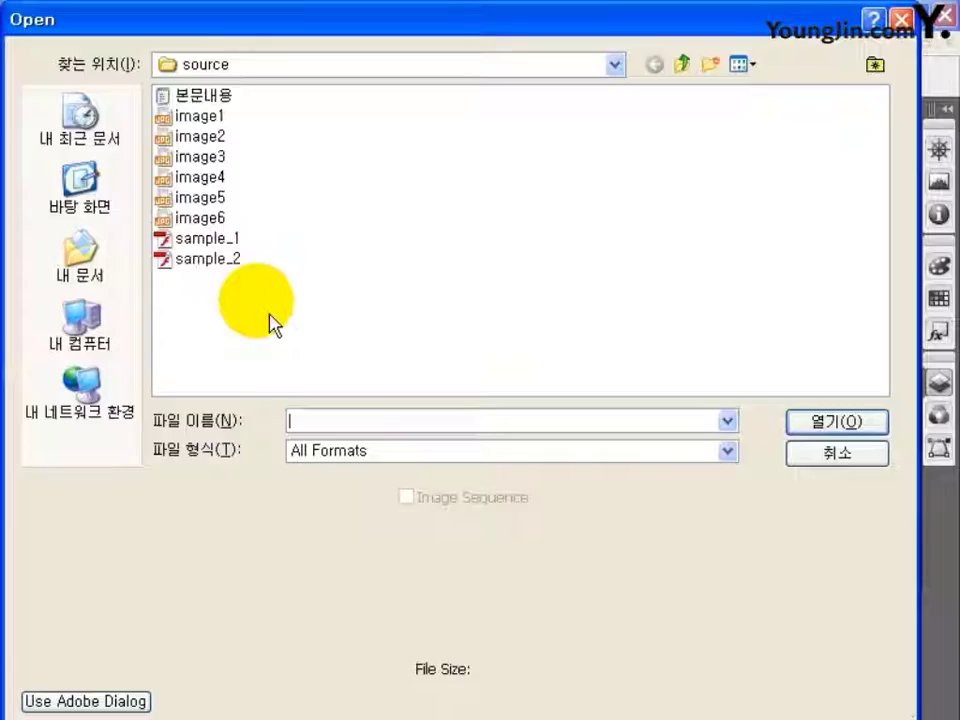
{"action": "left_click", "coordinate": [210, 157]}
{"action": "left_click", "coordinate": [814, 422]}
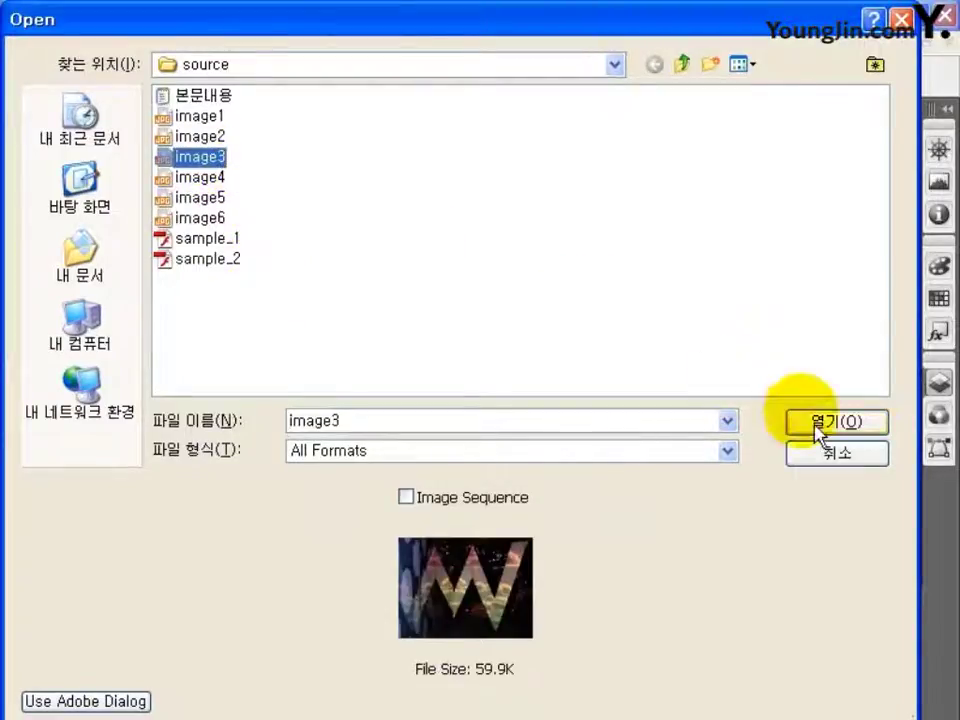
{"action": "left_click", "coordinate": [917, 44]}
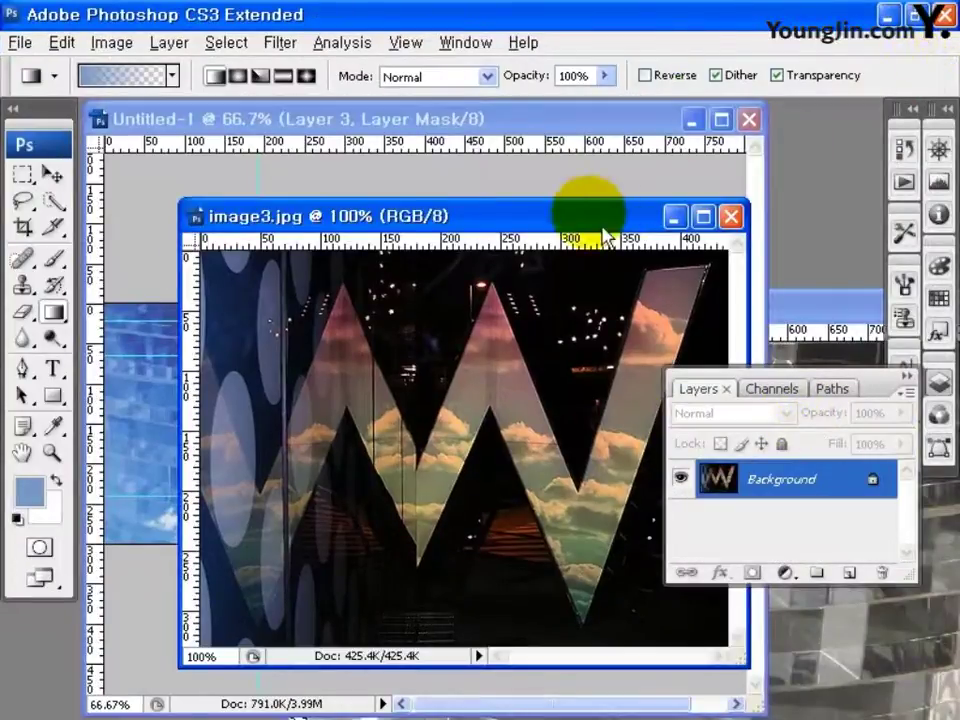
{"action": "left_click_drag", "start_coordinate": [594, 208], "coordinate": [752, 300]}
{"action": "left_click", "coordinate": [50, 174]}
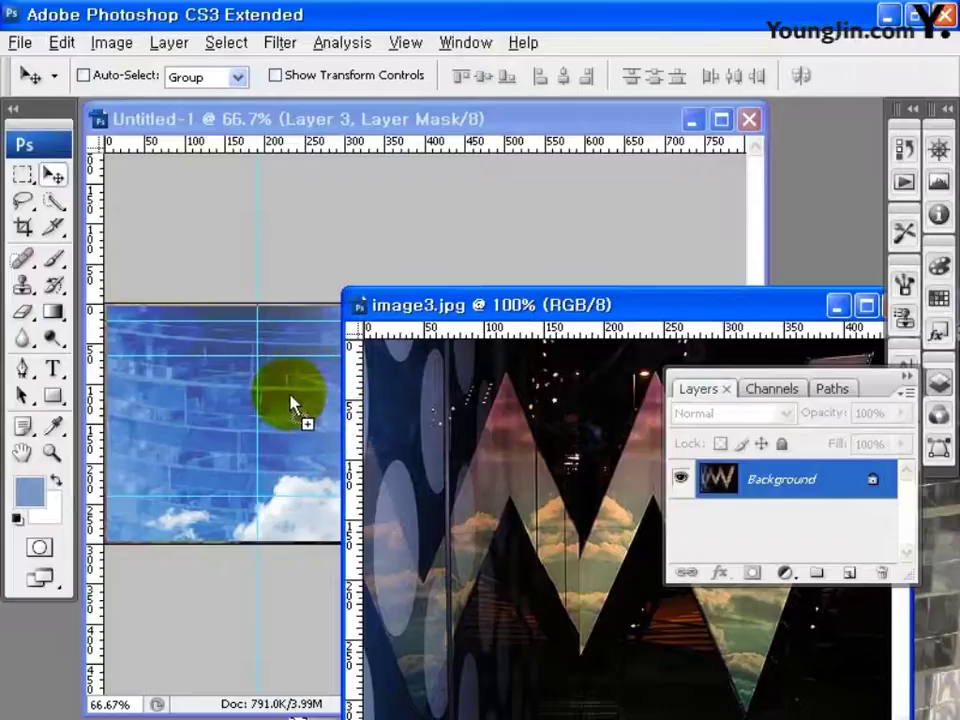
{"action": "left_click_drag", "start_coordinate": [290, 403], "coordinate": [298, 402]}
- Move the W sign layer to the banner's left end and rotate it slightly clockwise with Free Transform
{"action": "key", "text": "ctrl+minus"}
{"action": "key", "text": "ctrl+t"}
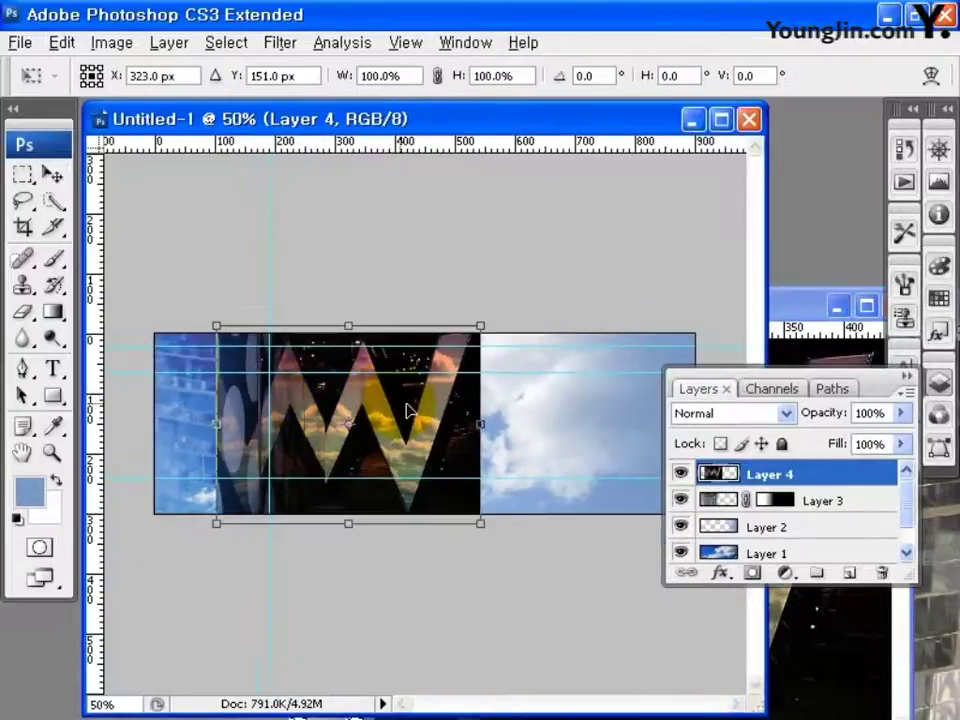
{"action": "left_click_drag", "start_coordinate": [407, 410], "coordinate": [346, 408]}
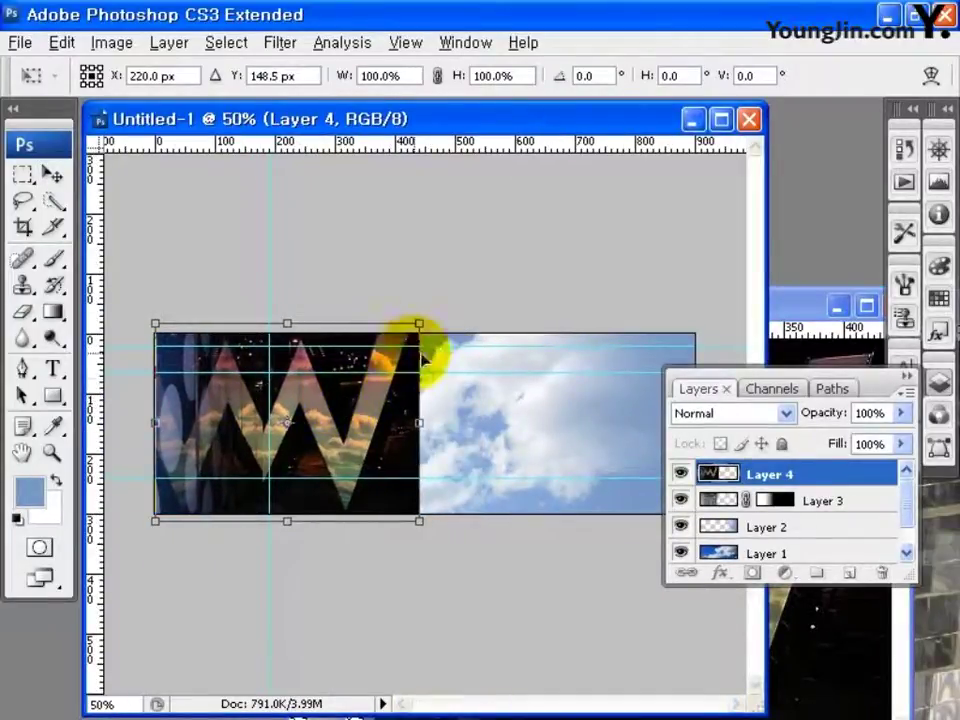
{"action": "left_click_drag", "start_coordinate": [459, 306], "coordinate": [467, 351]}
{"action": "key", "text": "Return"}
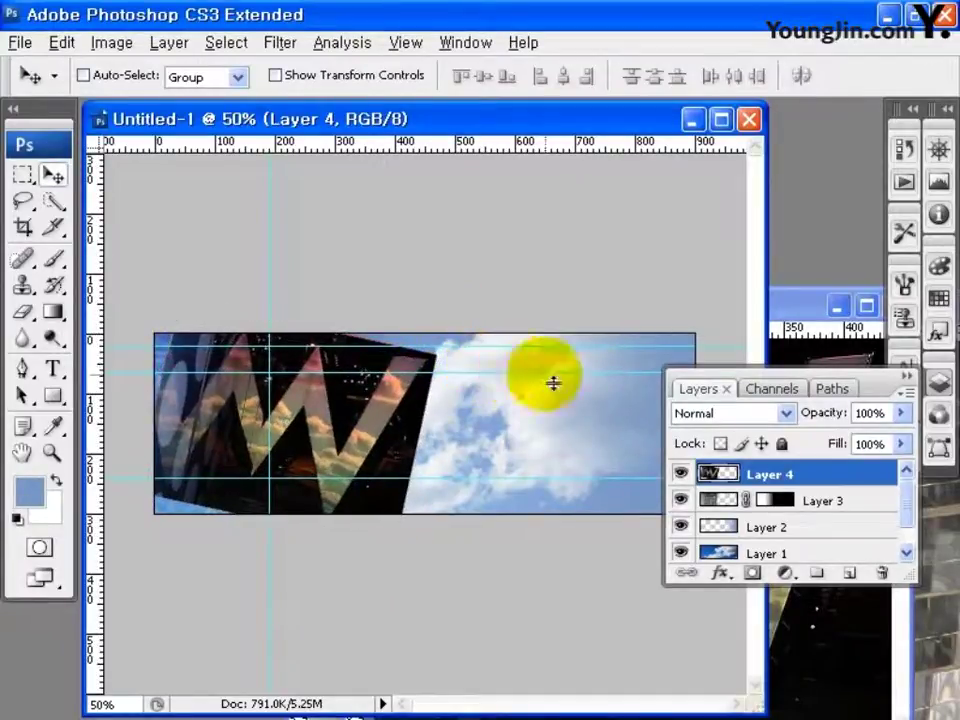
- Set the W sign layer's blend mode to Soft Light and maximize the Untitled-1 document window
{"action": "left_click", "coordinate": [787, 412]}
{"action": "left_click", "coordinate": [774, 319]}
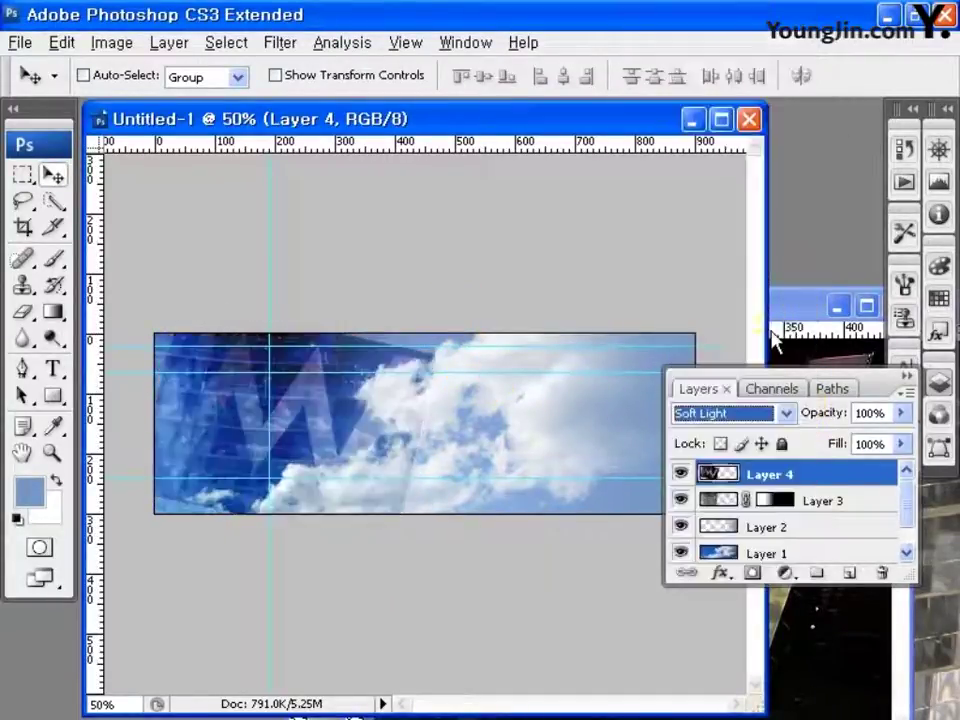
{"action": "left_click", "coordinate": [720, 119]}
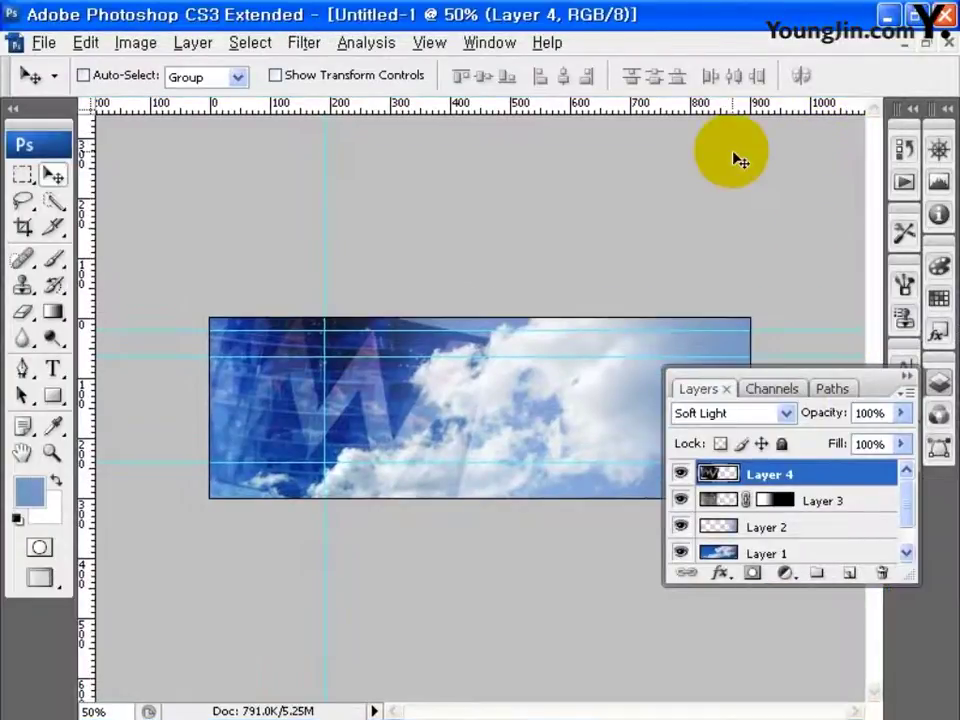
- Add a layer mask to the W sign layer and paint out its hard outer edges with a soft 100 px black brush
{"action": "key", "text": "ctrl+plus"}
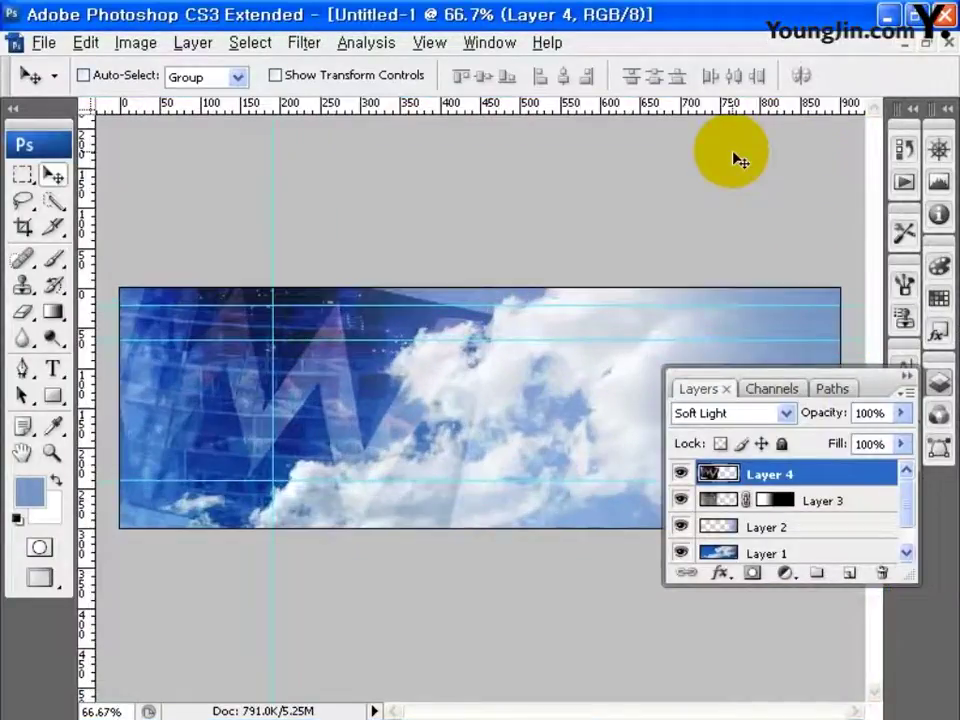
{"action": "left_click", "coordinate": [753, 573]}
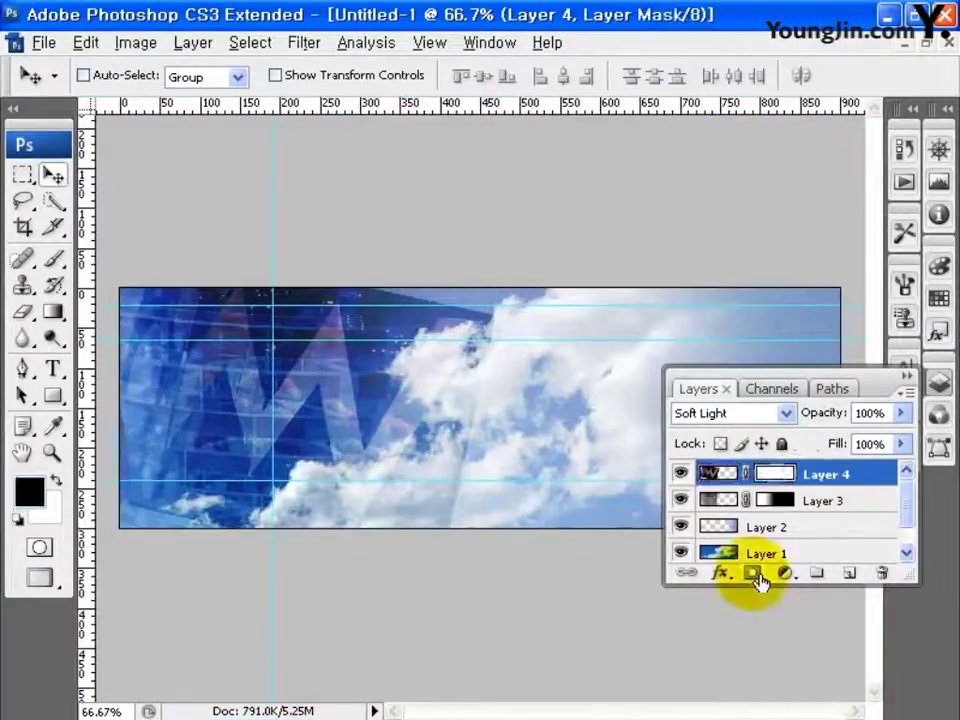
{"action": "left_click", "coordinate": [54, 258]}
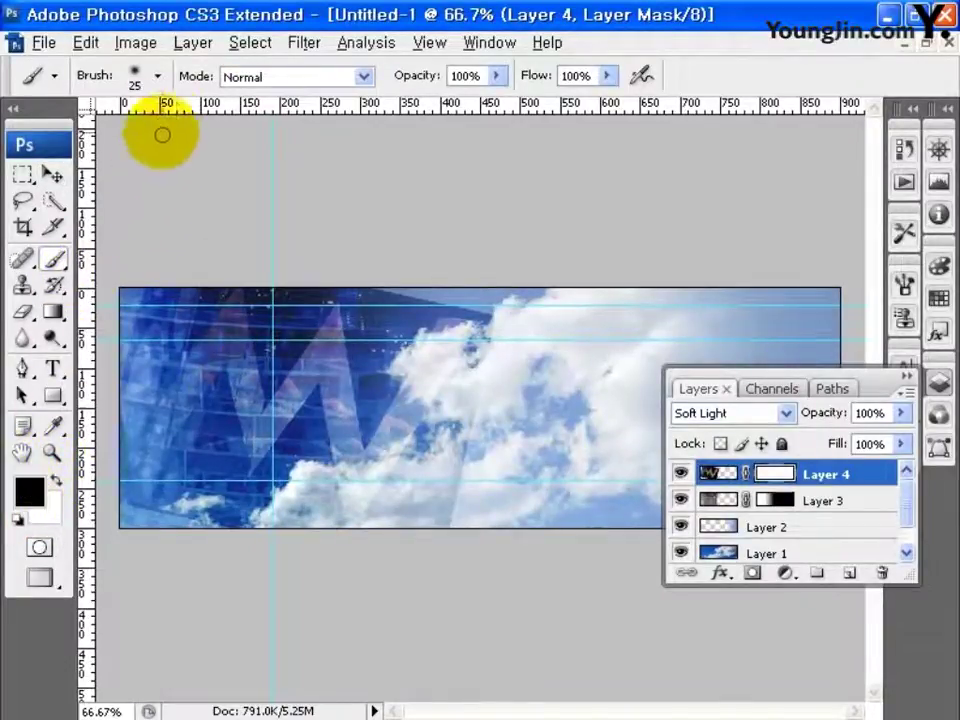
{"action": "left_click", "coordinate": [160, 78]}
{"action": "left_click_drag", "start_coordinate": [60, 141], "coordinate": [64, 141]}
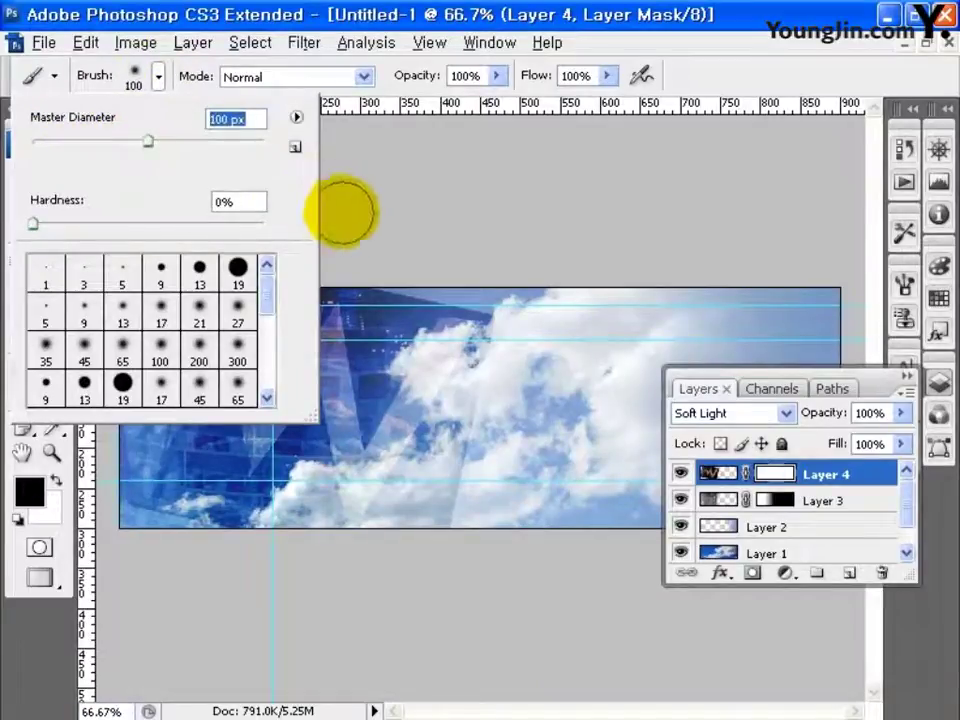
{"action": "left_click", "coordinate": [392, 266]}
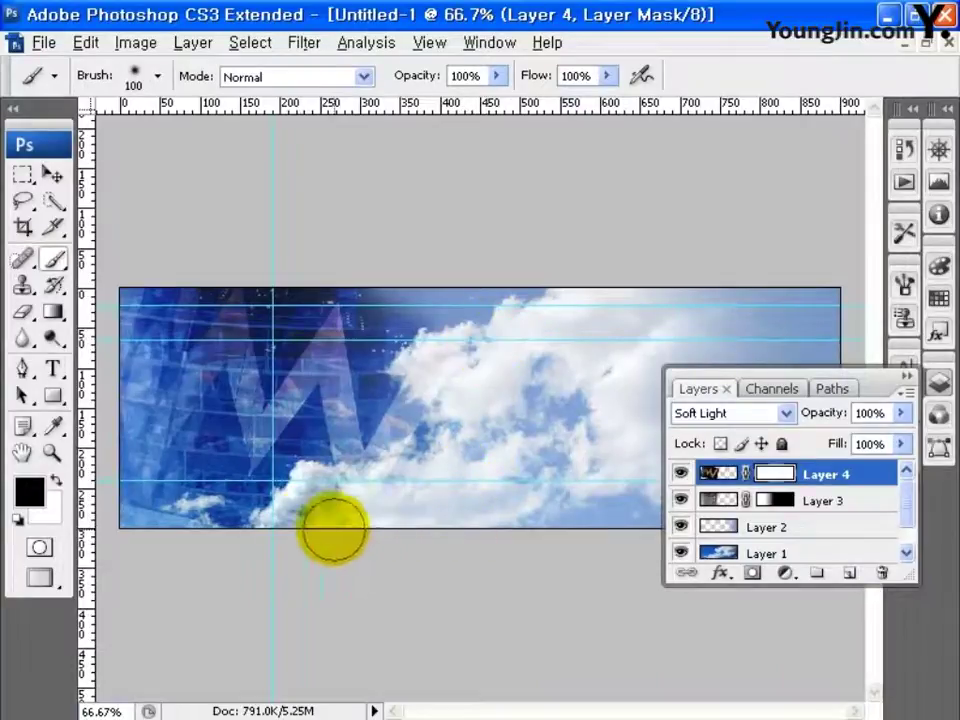
{"action": "mouse_move", "coordinate": [172, 265]}
{"action": "left_mouse_down"}
{"action": "mouse_move", "coordinate": [323, 257]}
{"action": "mouse_move", "coordinate": [399, 273]}
{"action": "mouse_move", "coordinate": [458, 305]}
{"action": "mouse_move", "coordinate": [496, 362]}
{"action": "left_mouse_up"}
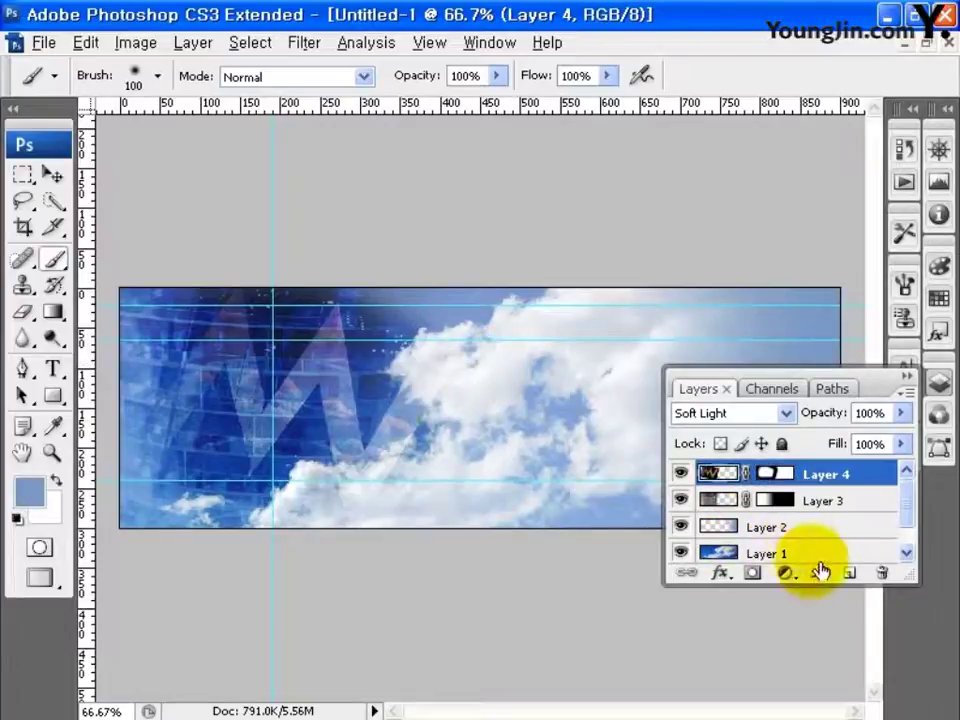
- Add a new layer and make a rectangular selection across the banner's full width, from its upper edge down to the first horizontal guide
{"action": "left_click", "coordinate": [848, 573]}
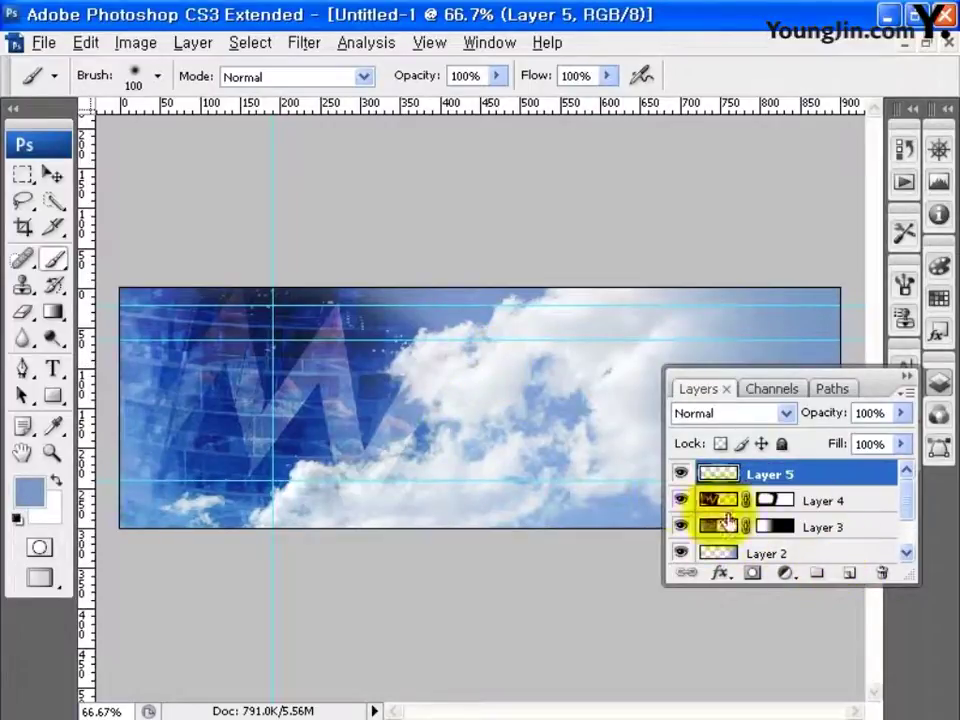
{"action": "left_click", "coordinate": [22, 174]}
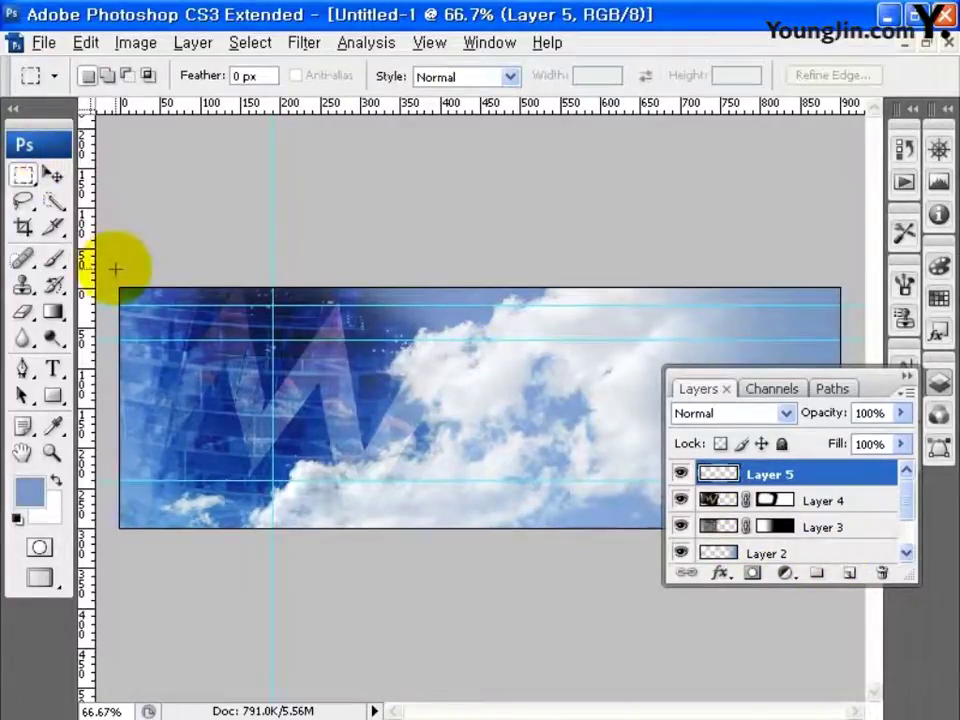
{"action": "left_click_drag", "start_coordinate": [115, 268], "coordinate": [840, 304]}
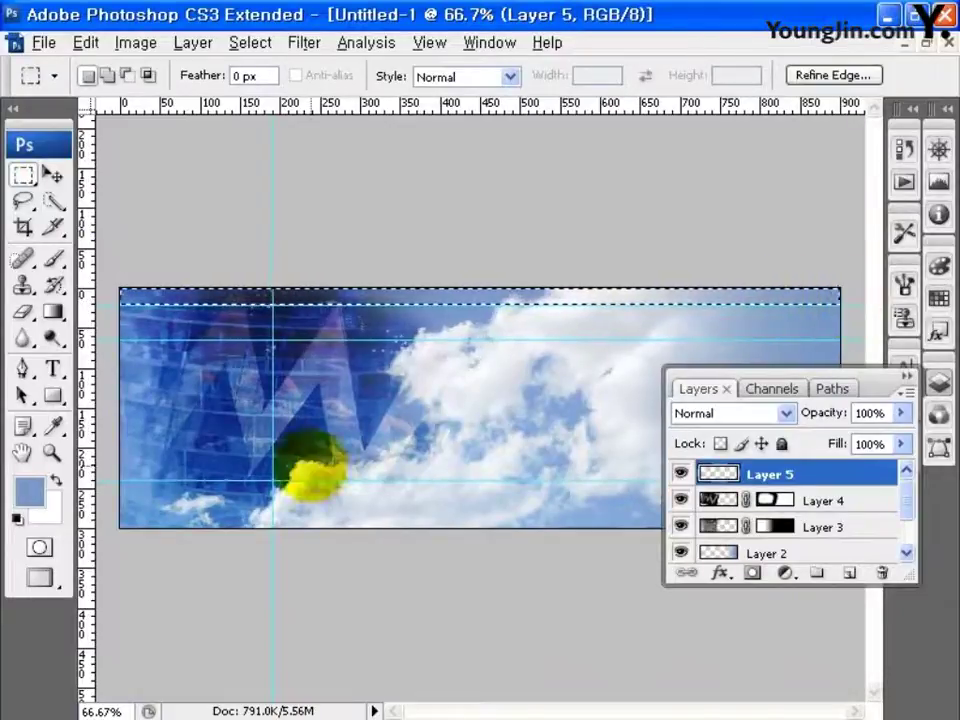
- Set the foreground color to #314E52 and the background color to #609EA7
{"action": "left_click", "coordinate": [28, 491]}
{"action": "left_click_drag", "start_coordinate": [591, 500], "coordinate": [591, 502]}
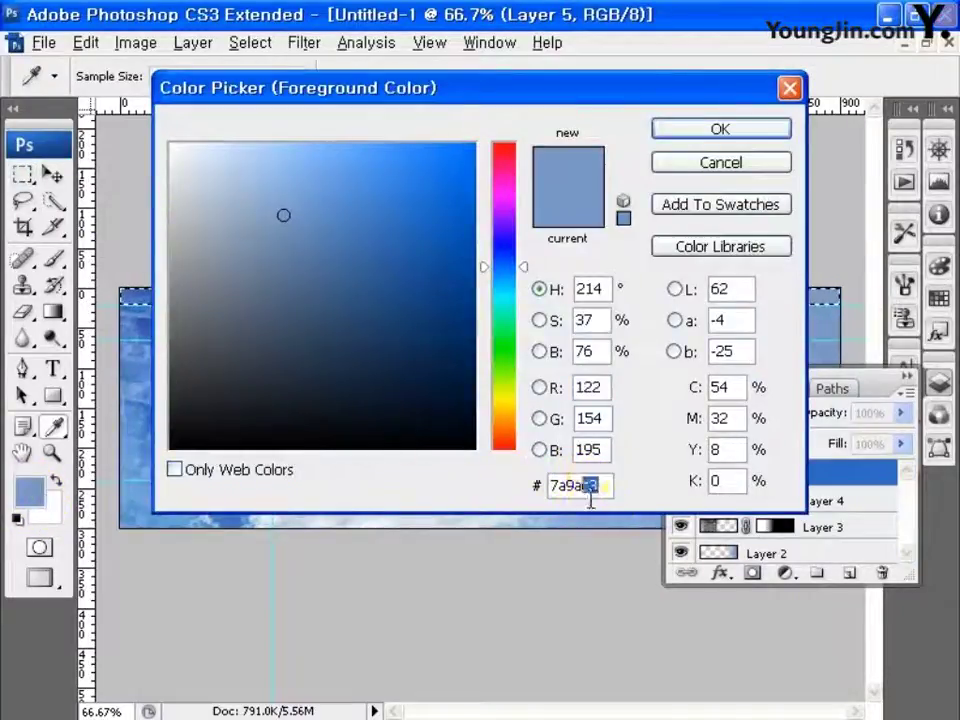
{"action": "type", "text": "314E52"}
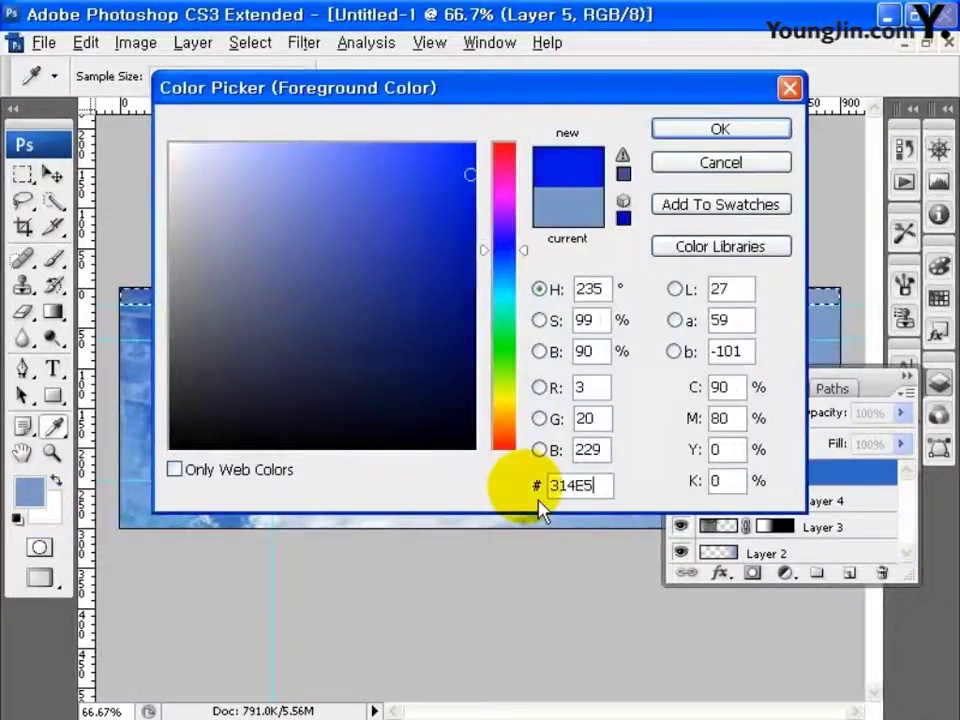
{"action": "left_click", "coordinate": [718, 131]}
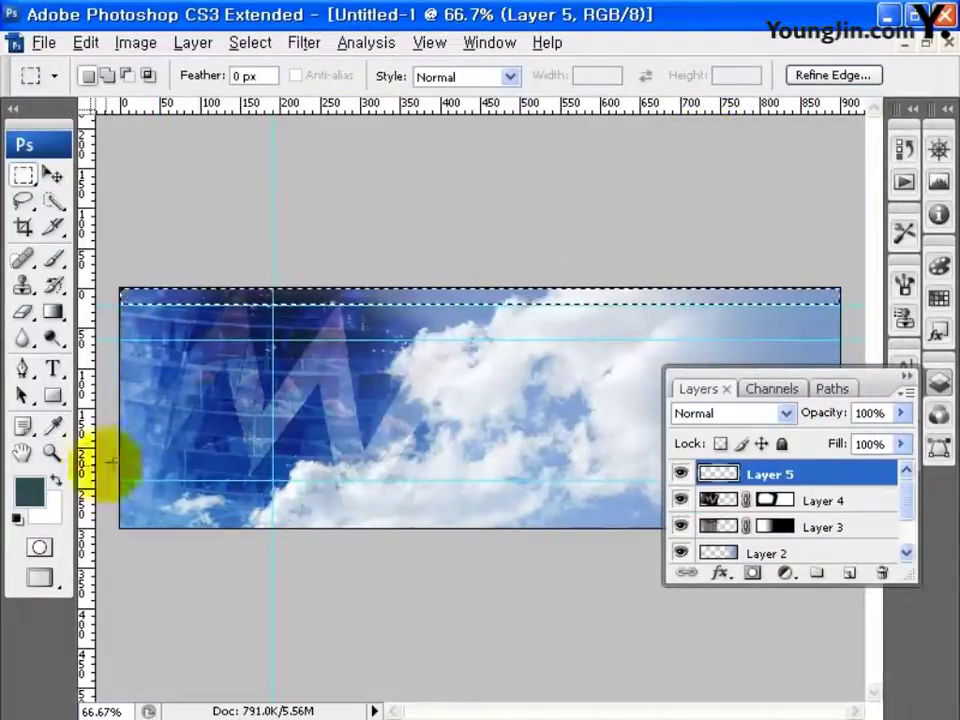
{"action": "left_click", "coordinate": [56, 511]}
{"action": "left_click_drag", "start_coordinate": [608, 487], "coordinate": [508, 508]}
{"action": "type", "text": "60"}
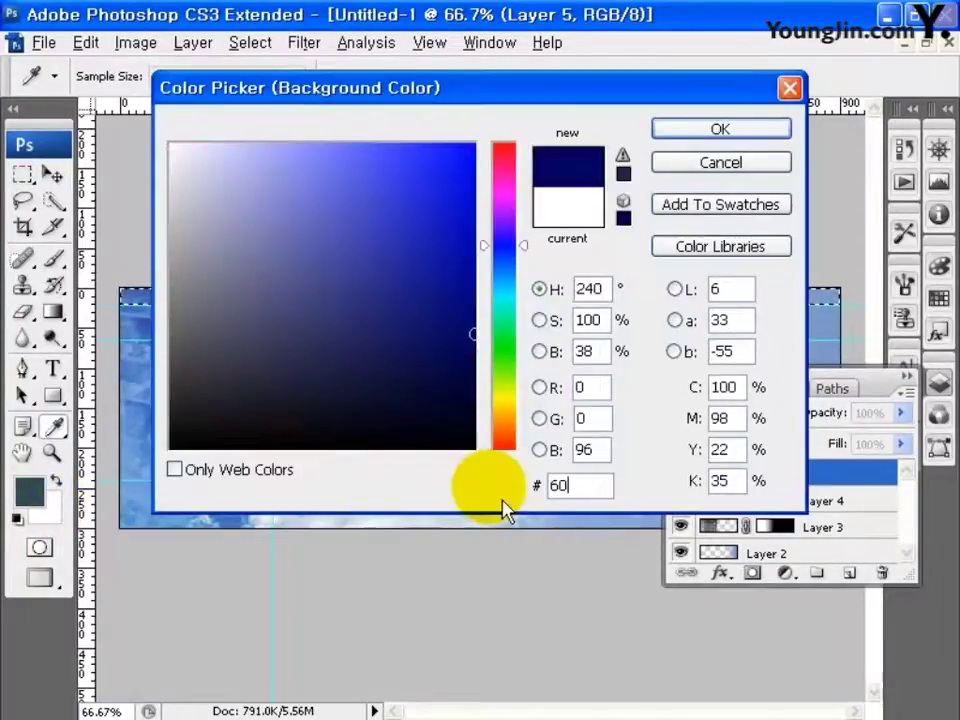
{"action": "type", "text": "9EA7"}
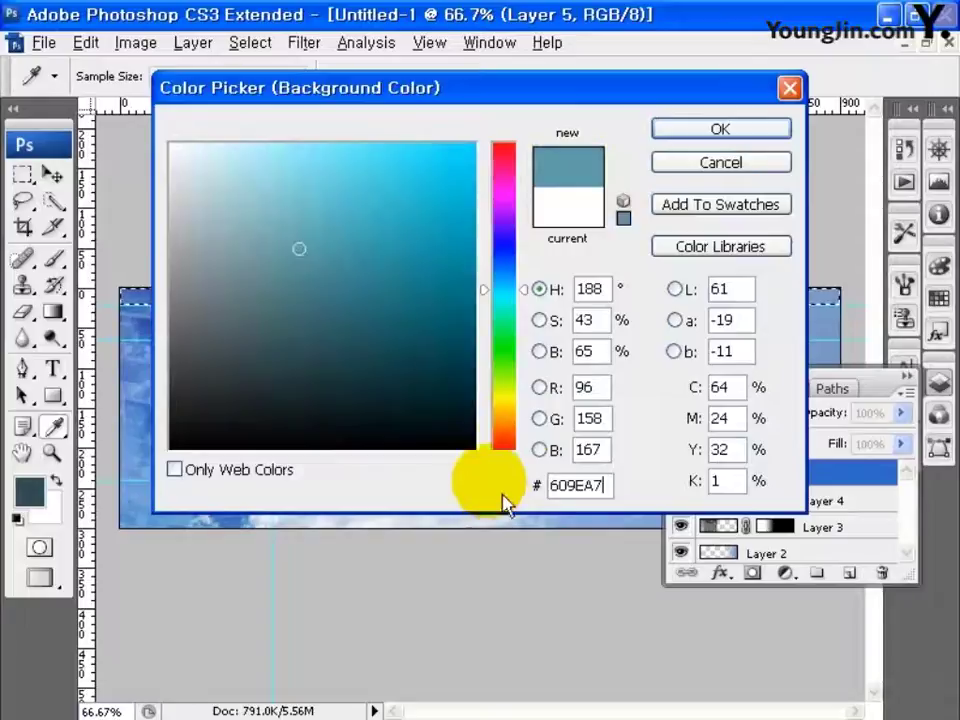
{"action": "left_click", "coordinate": [718, 129]}
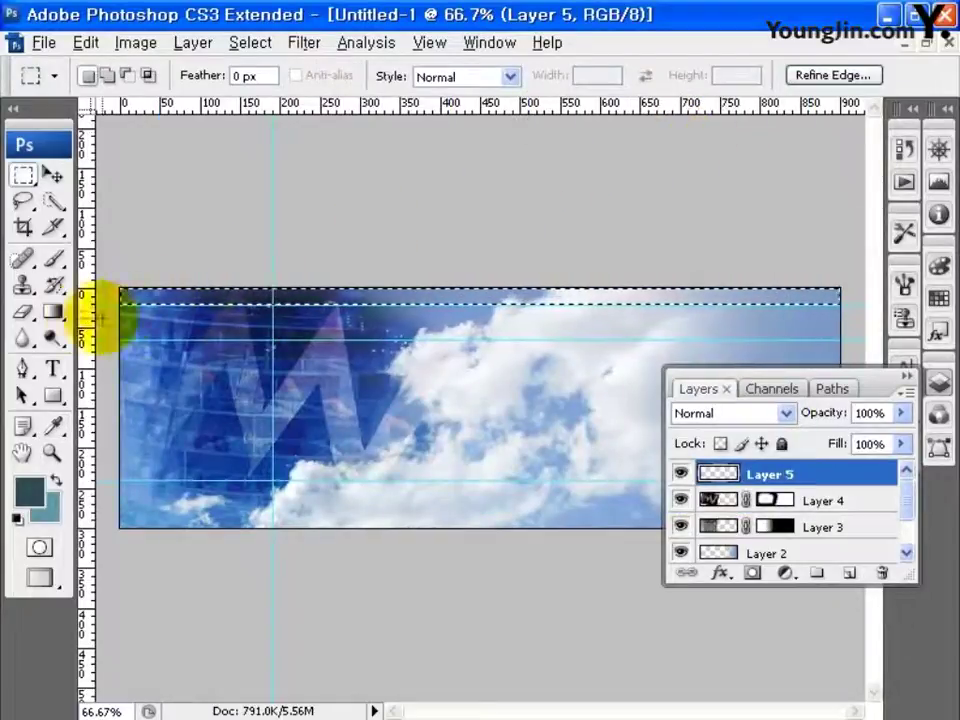
- Fill the selected strip from left to right with a linear foreground-to-background gradient
{"action": "left_click", "coordinate": [55, 313]}
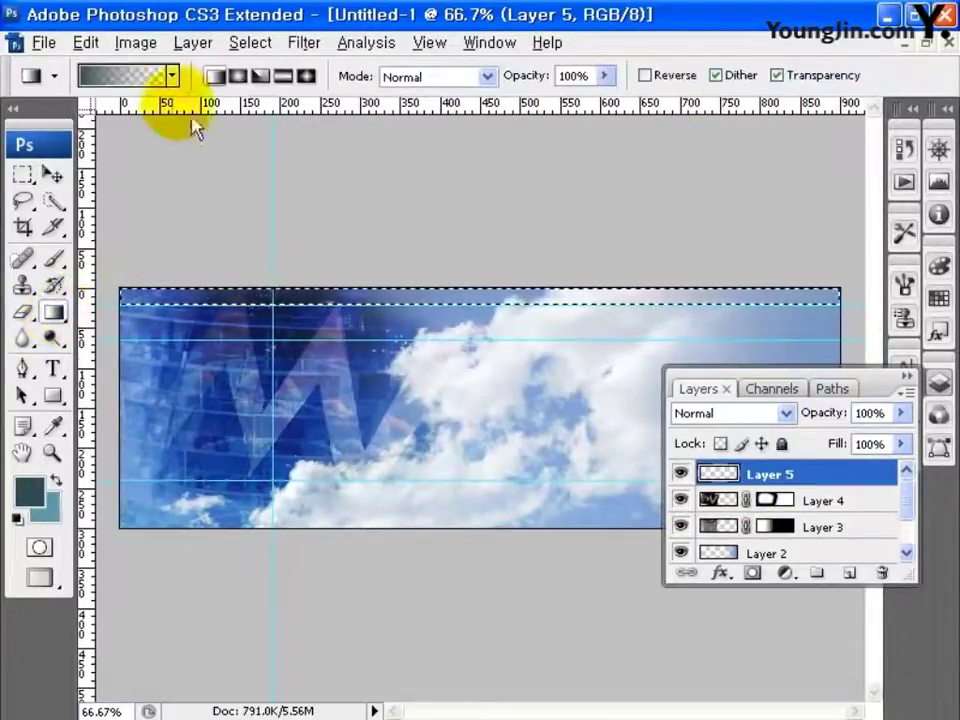
{"action": "left_click", "coordinate": [173, 76]}
{"action": "left_click", "coordinate": [45, 122]}
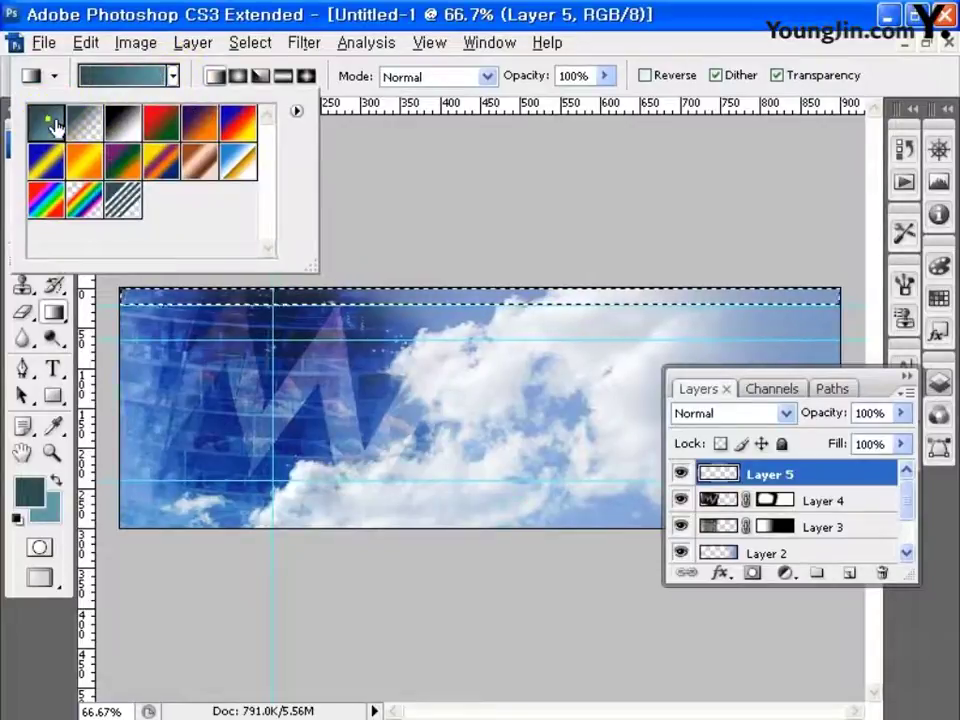
{"action": "left_click", "coordinate": [140, 292]}
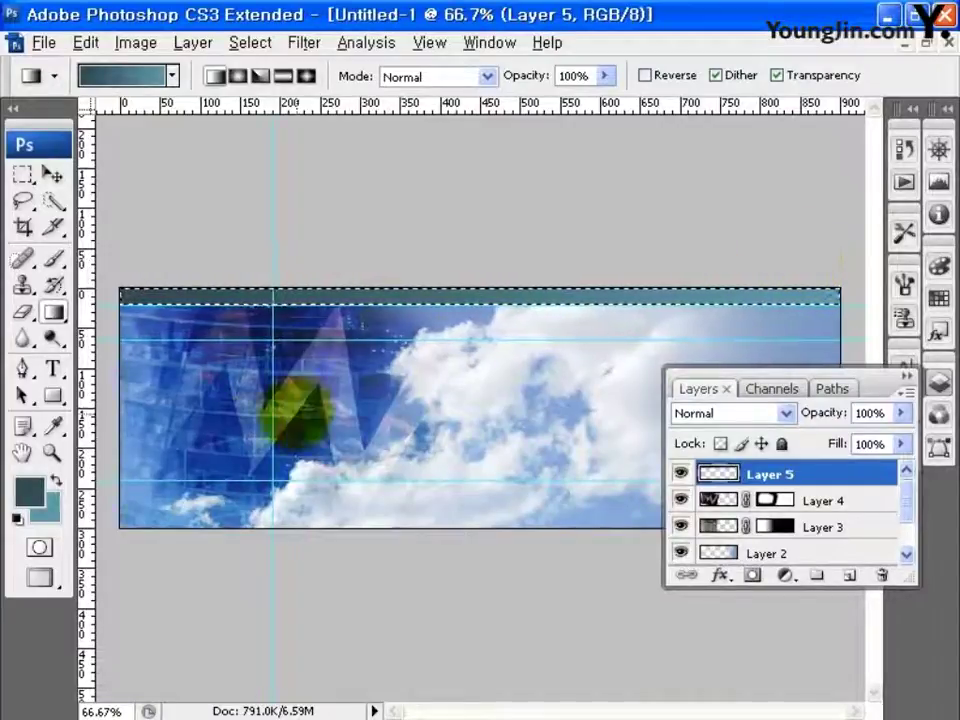
- Set the foreground color to white (#ffffff) and add the text HOME on the teal strip
{"action": "left_click", "coordinate": [30, 490]}
{"action": "left_click", "coordinate": [184, 194]}
{"action": "left_click_drag", "start_coordinate": [187, 197], "coordinate": [172, 146]}
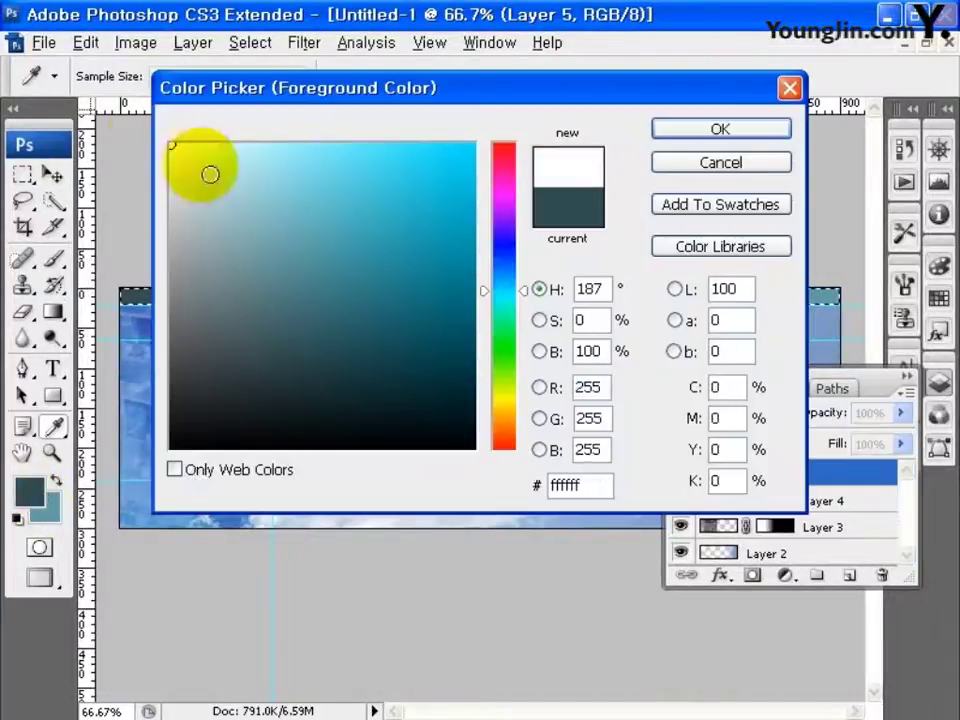
{"action": "left_click", "coordinate": [720, 129]}
{"action": "left_click", "coordinate": [53, 368]}
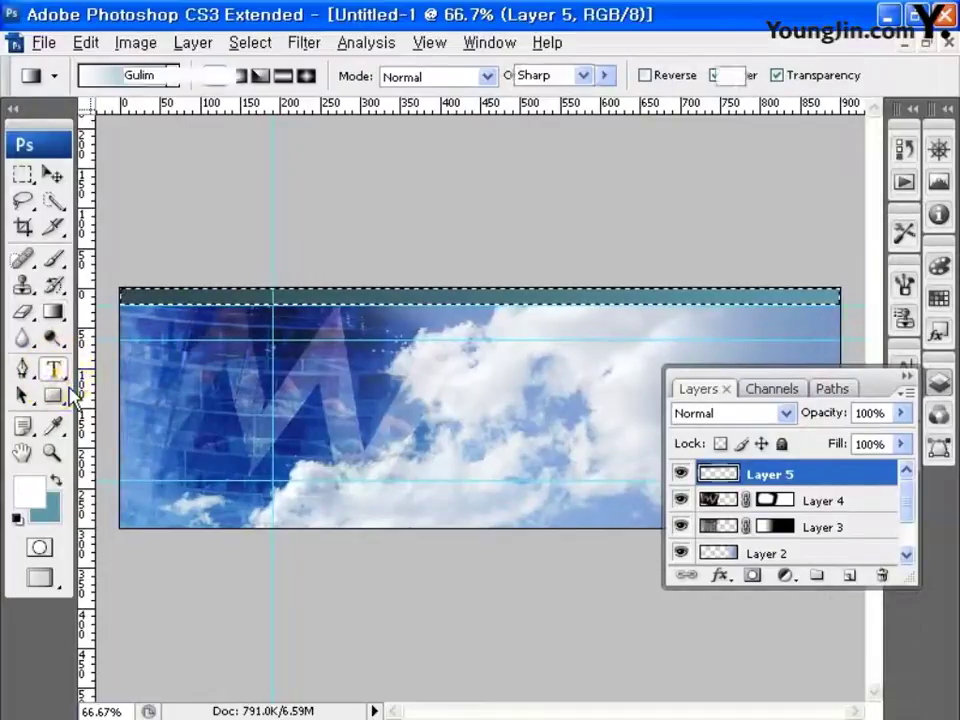
{"action": "key", "text": "ctrl+plus"}
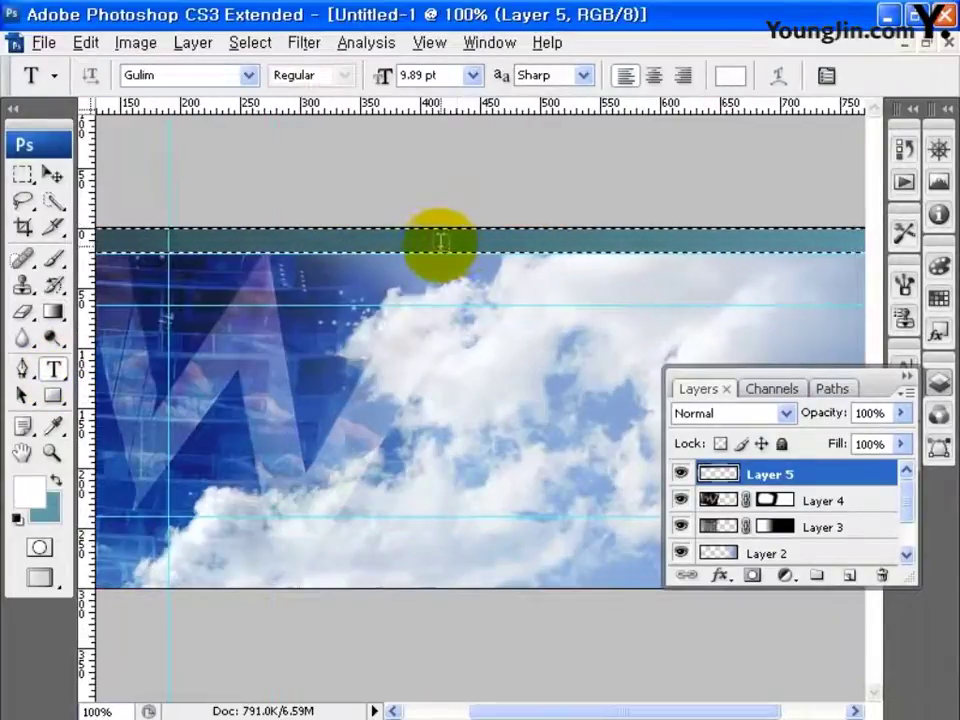
{"action": "left_click", "coordinate": [440, 245]}
{"action": "type", "text": "HOME"}
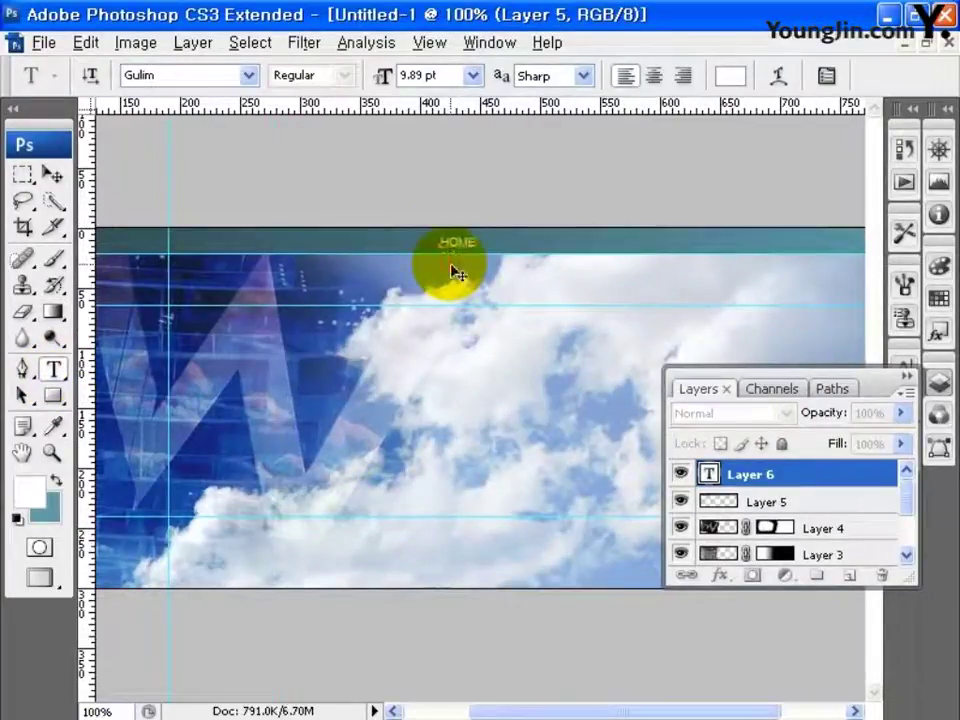
{"action": "left_click", "coordinate": [53, 175]}
- Set the HOME text's font size to 9.89 pt in the character settings
{"action": "left_click", "coordinate": [489, 42]}
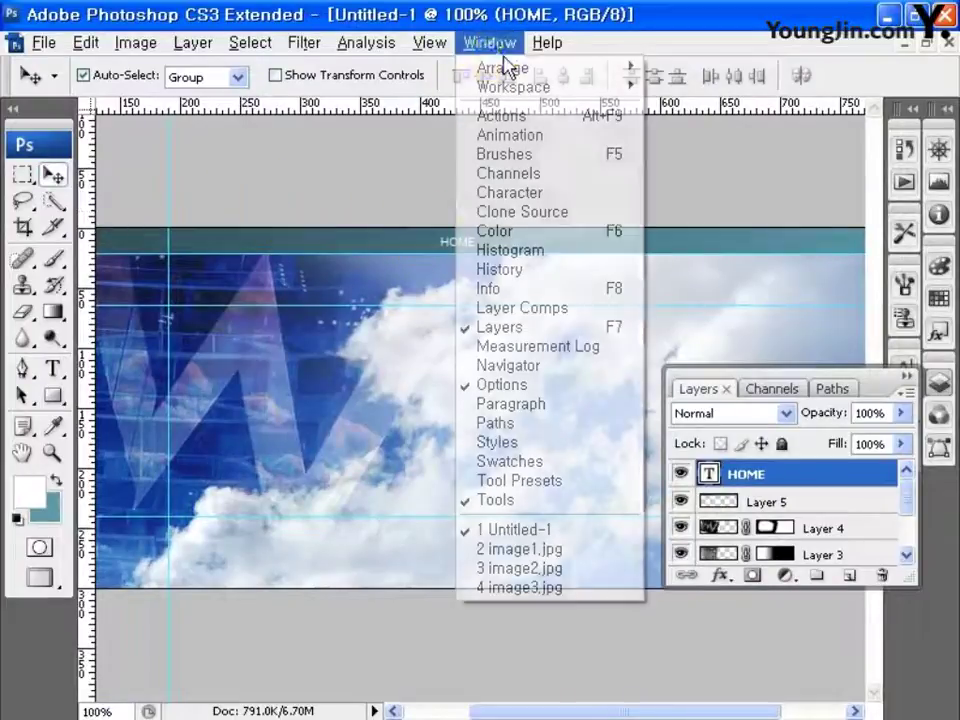
{"action": "left_click", "coordinate": [495, 193]}
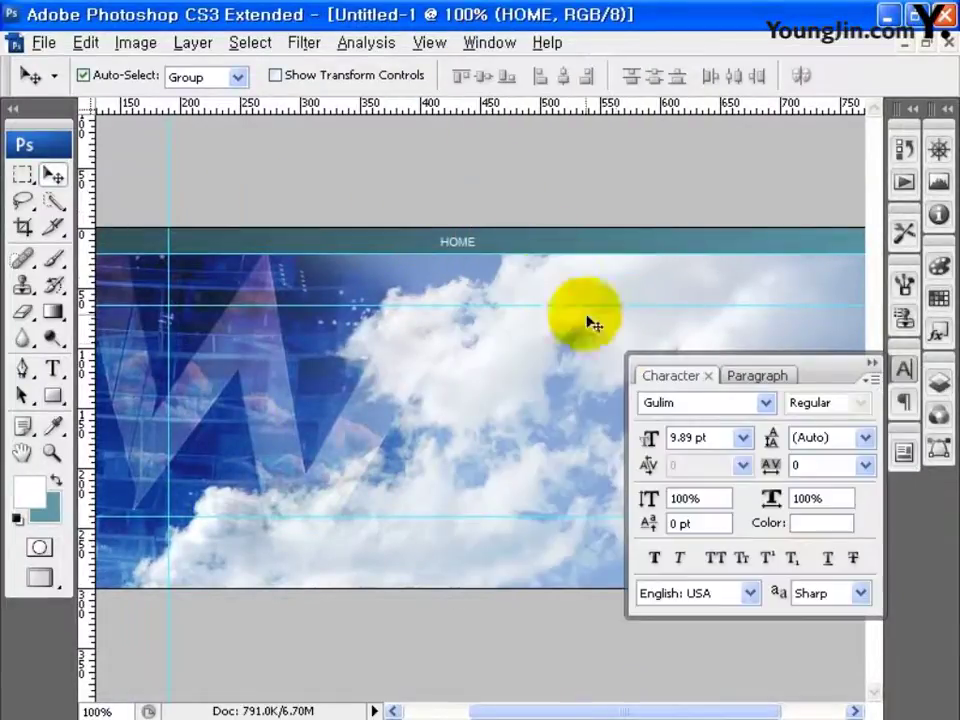
{"action": "left_click", "coordinate": [696, 437]}
{"action": "type", "text": "9.89"}
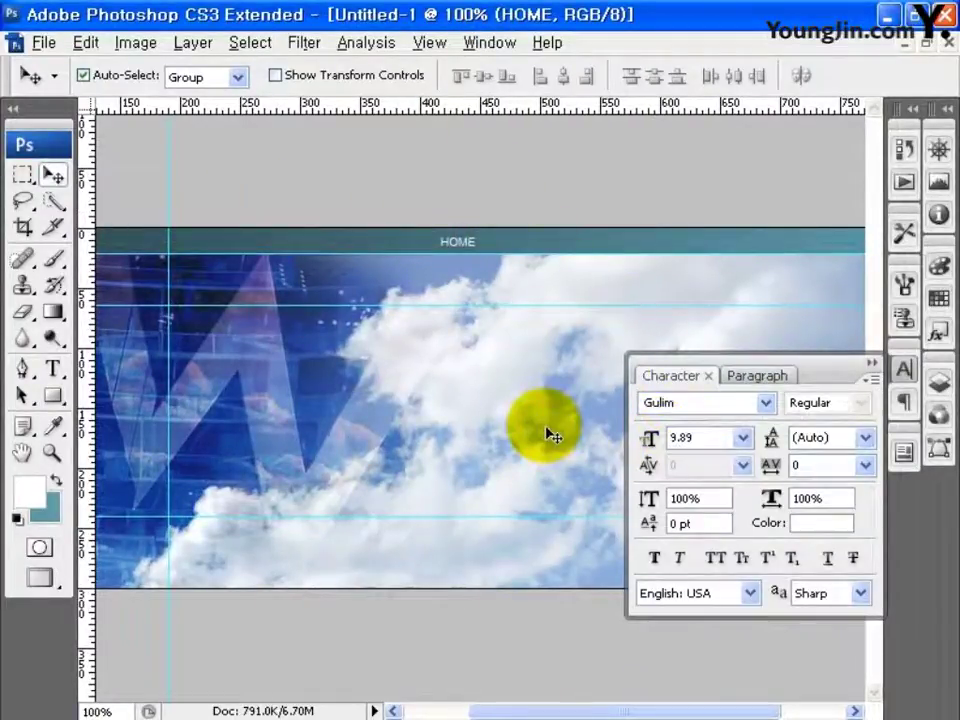
{"action": "key", "text": "Return"}
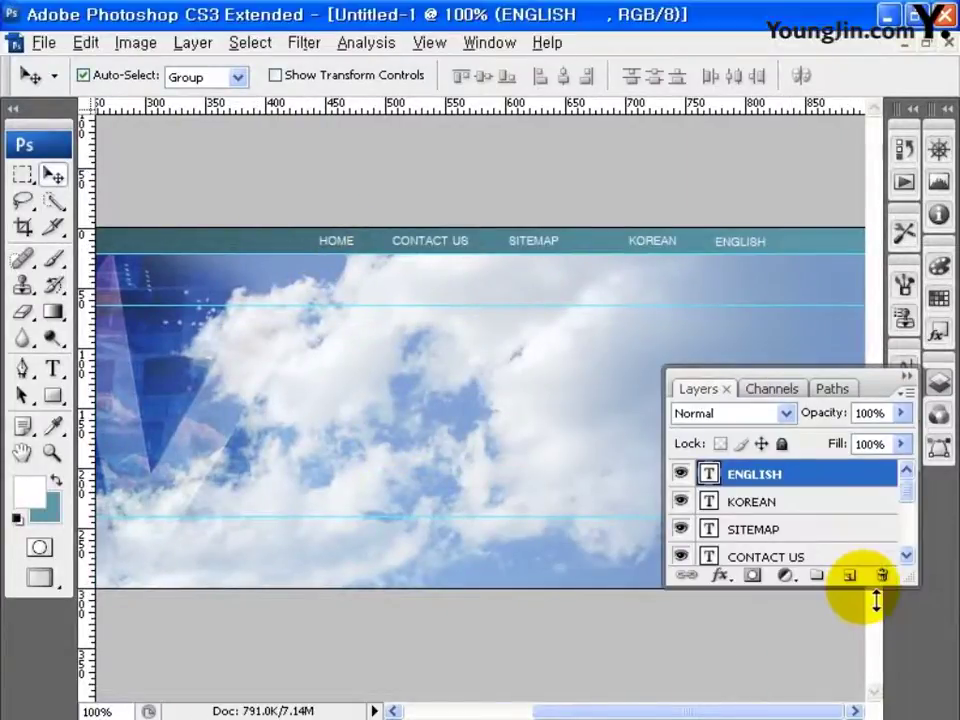
- Select the five menu text layers from ENGLISH to HOME and align them by their vertical centers
{"action": "left_click_drag", "start_coordinate": [876, 600], "coordinate": [874, 708]}
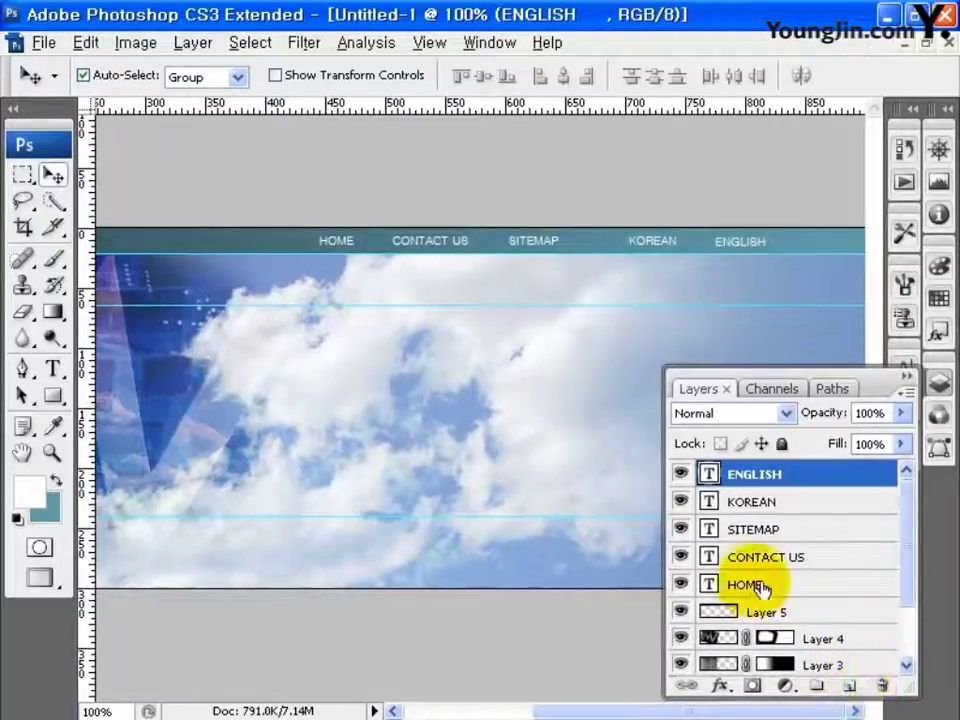
{"action": "left_click", "coordinate": [762, 588], "text": "shift"}
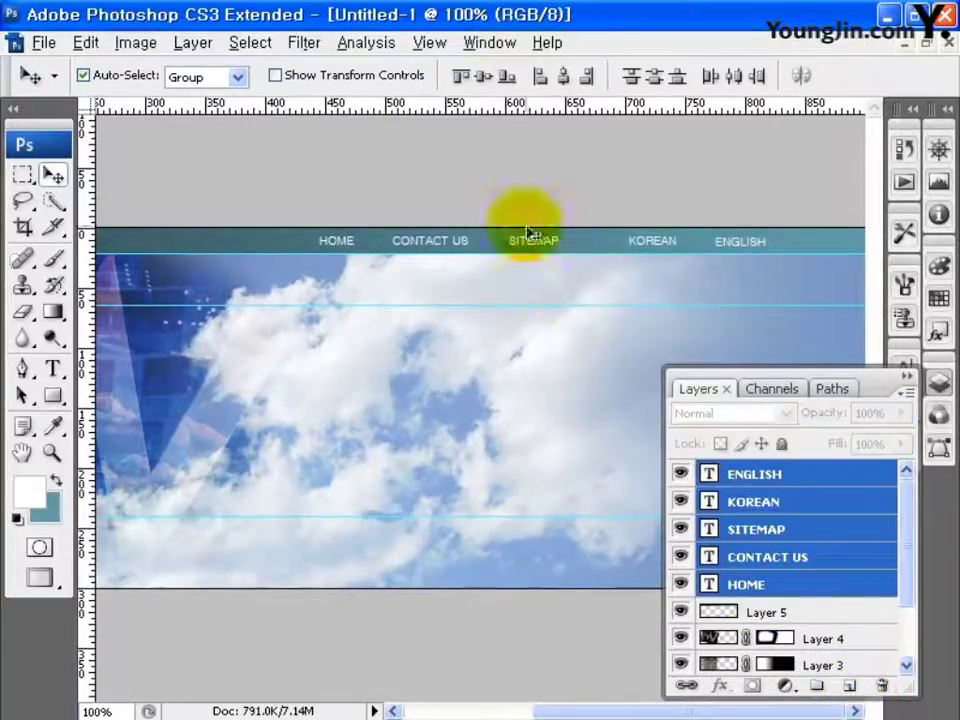
{"action": "left_click", "coordinate": [485, 78]}
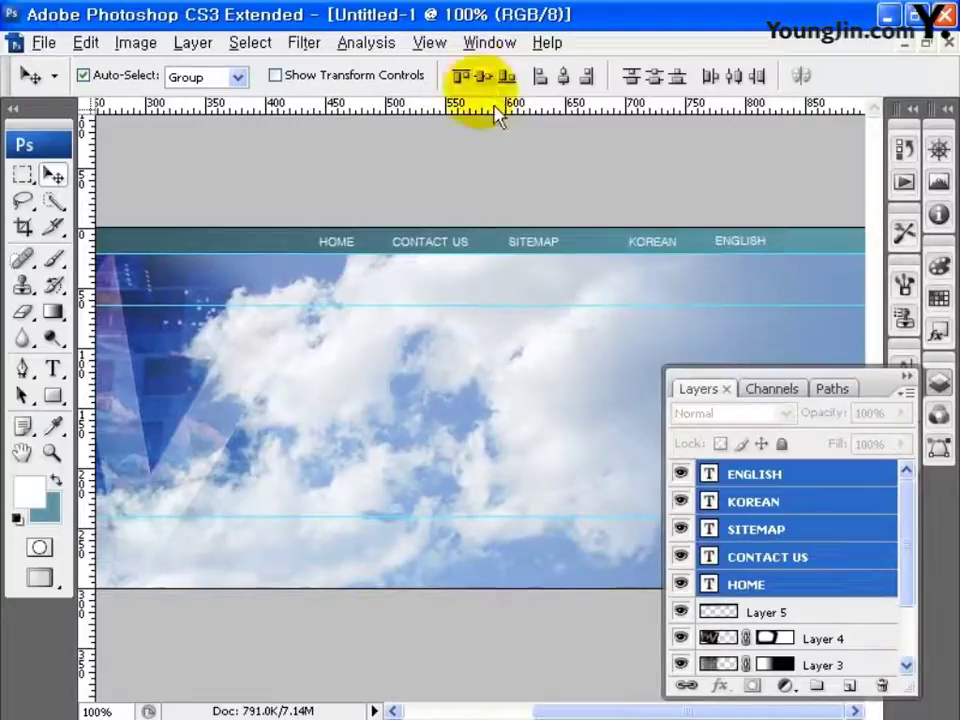
- Draw a short vertical white divider line, 1 px in weight, between SITEMAP and KOREAN with the Line tool
{"action": "left_click_drag", "start_coordinate": [53, 396], "coordinate": [103, 484]}
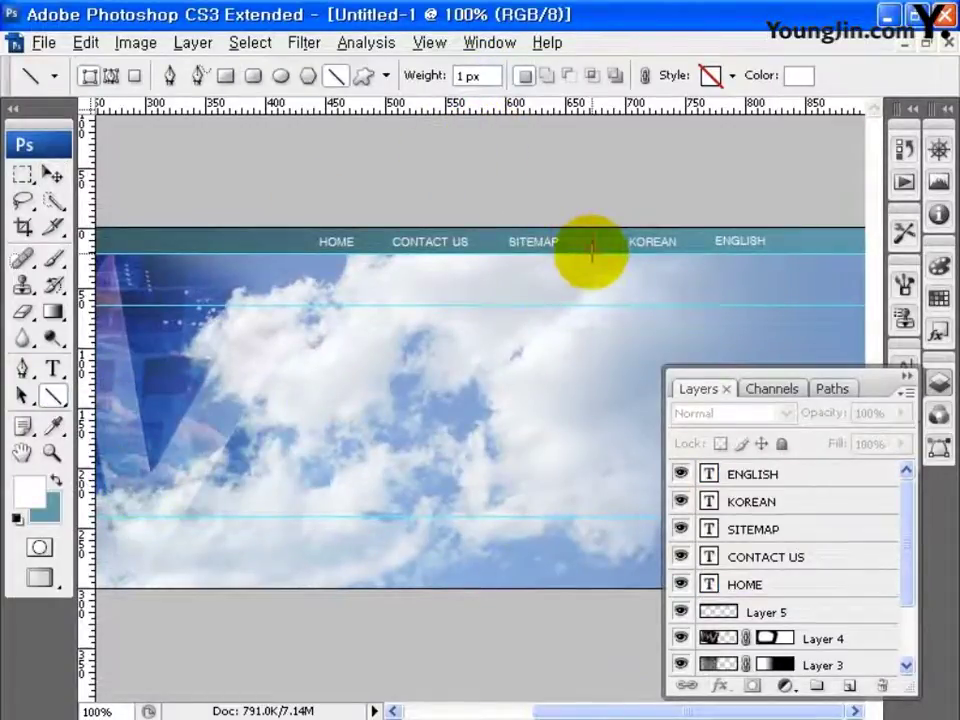
{"action": "left_click_drag", "start_coordinate": [591, 245], "coordinate": [590, 251]}
{"action": "left_click", "coordinate": [53, 175]}
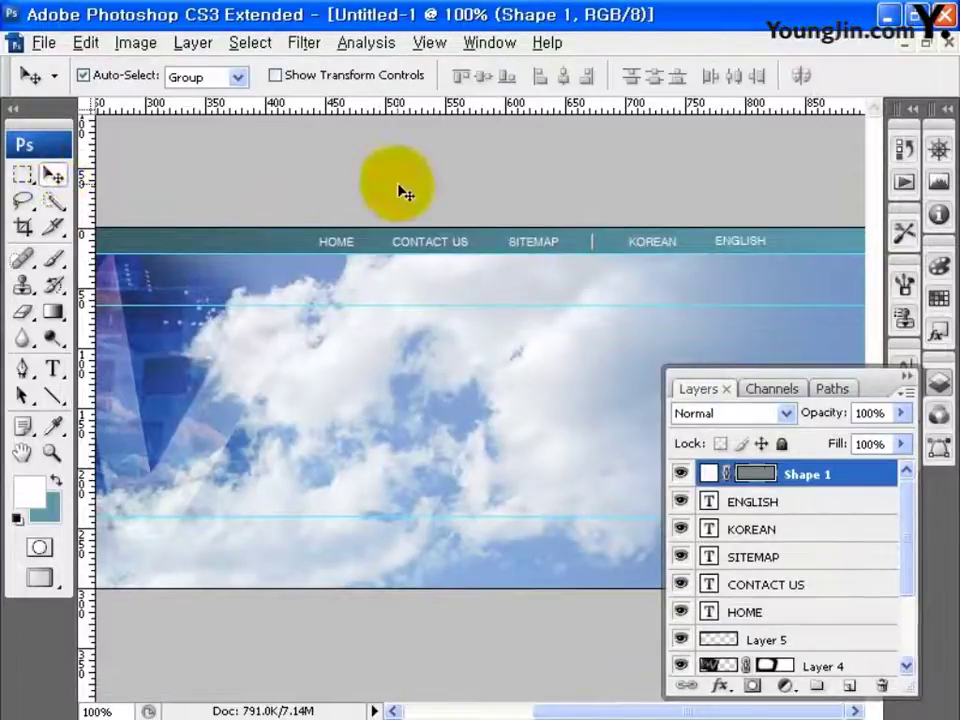
{"action": "left_click", "coordinate": [405, 193]}
{"action": "key", "text": "ctrl+minus"}
{"action": "left_click", "coordinate": [658, 297]}
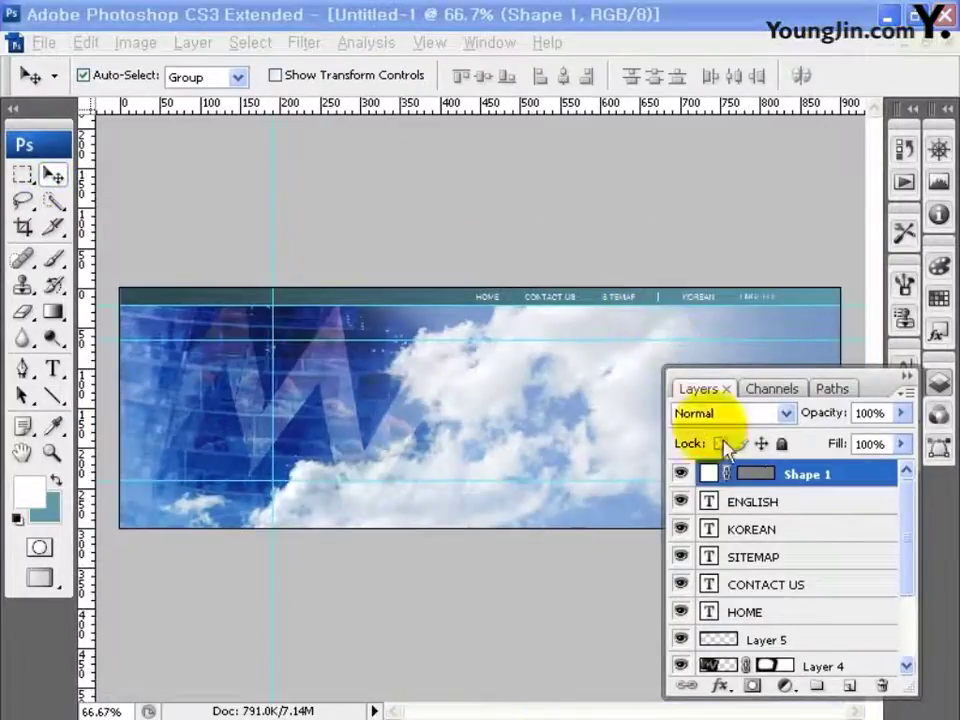
- Add a new layer above the divider line and set the foreground color to #5E92DE
{"action": "left_click", "coordinate": [850, 686]}
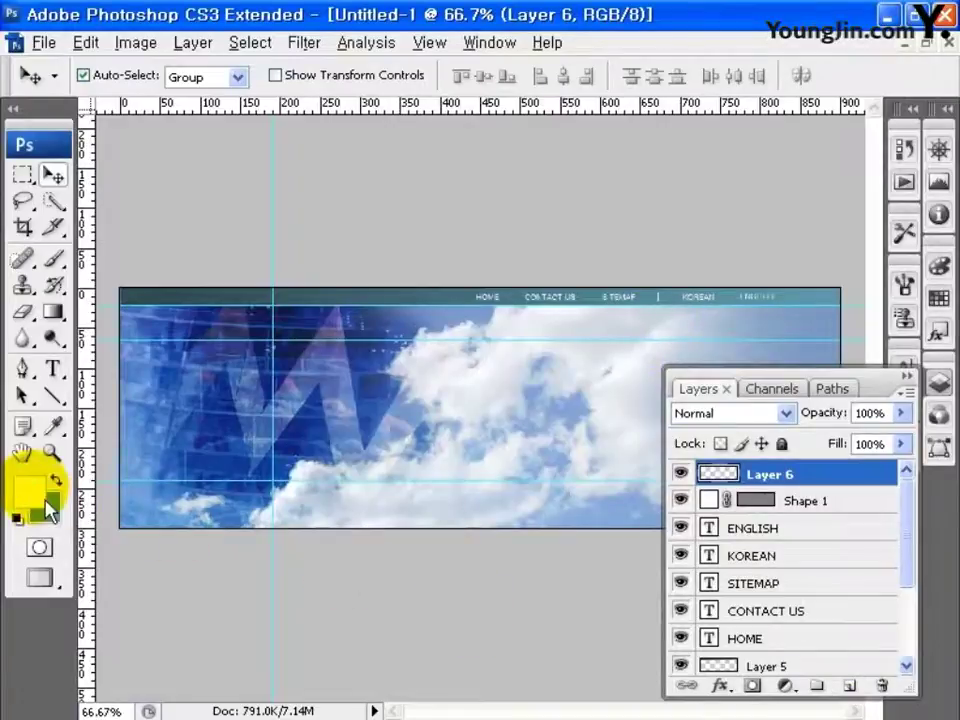
{"action": "left_click", "coordinate": [30, 490]}
{"action": "double_click", "coordinate": [560, 486]}
{"action": "type", "text": "5E9"}
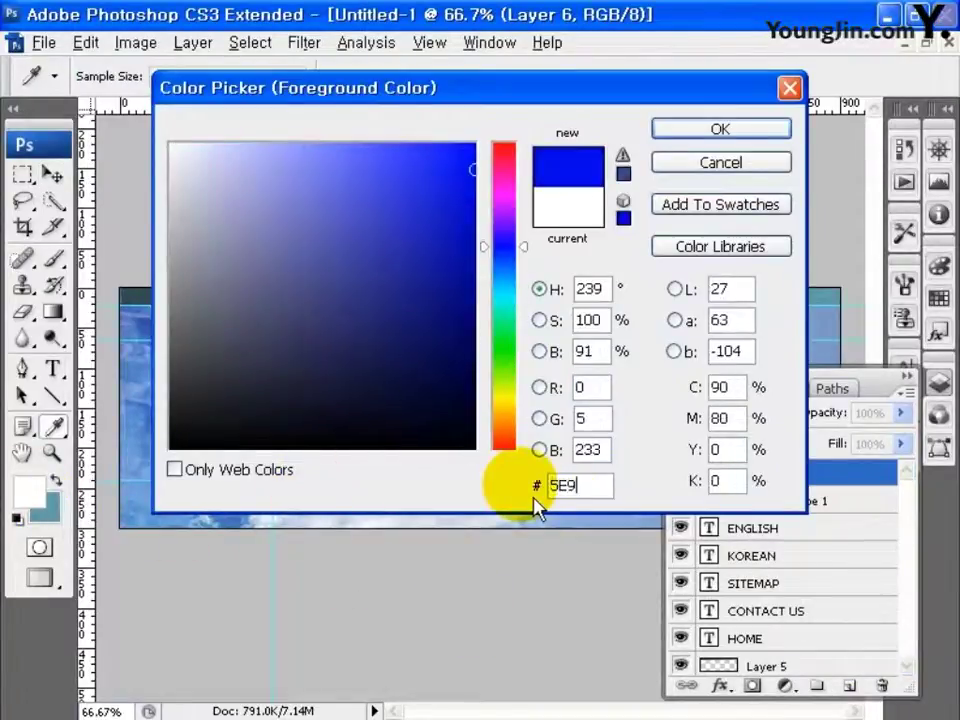
{"action": "type", "text": "2DE"}
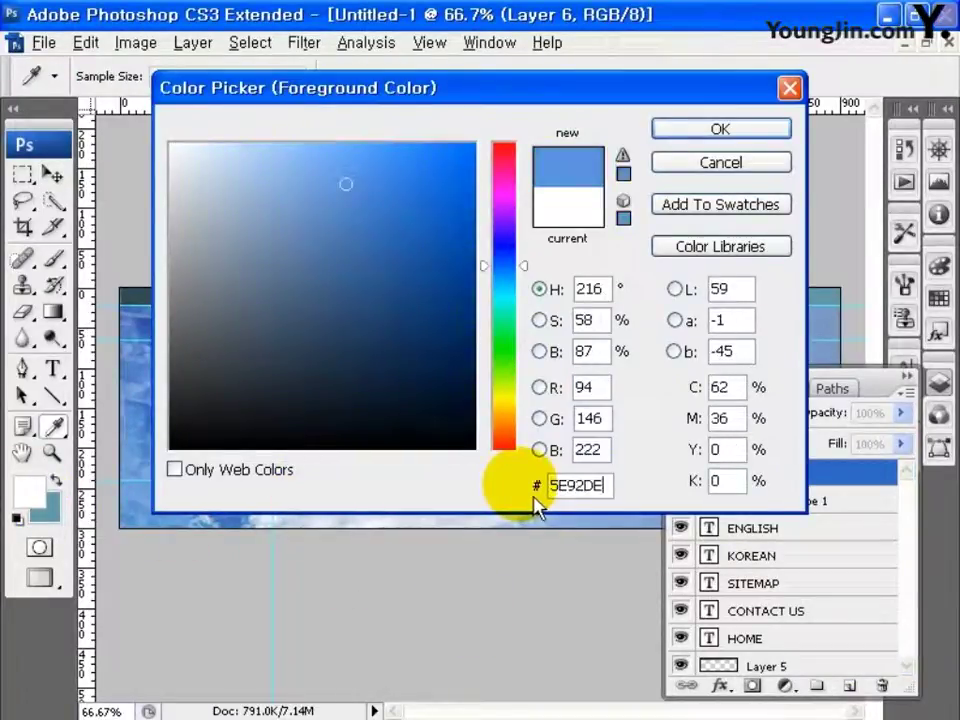
{"action": "left_click", "coordinate": [722, 130]}
- Draw a blue rounded rectangle with 30 px radius over the banner's top-left corner, reaching the vertical guide and the second horizontal guide
{"action": "key", "text": "v"}
{"action": "left_click", "coordinate": [178, 373]}
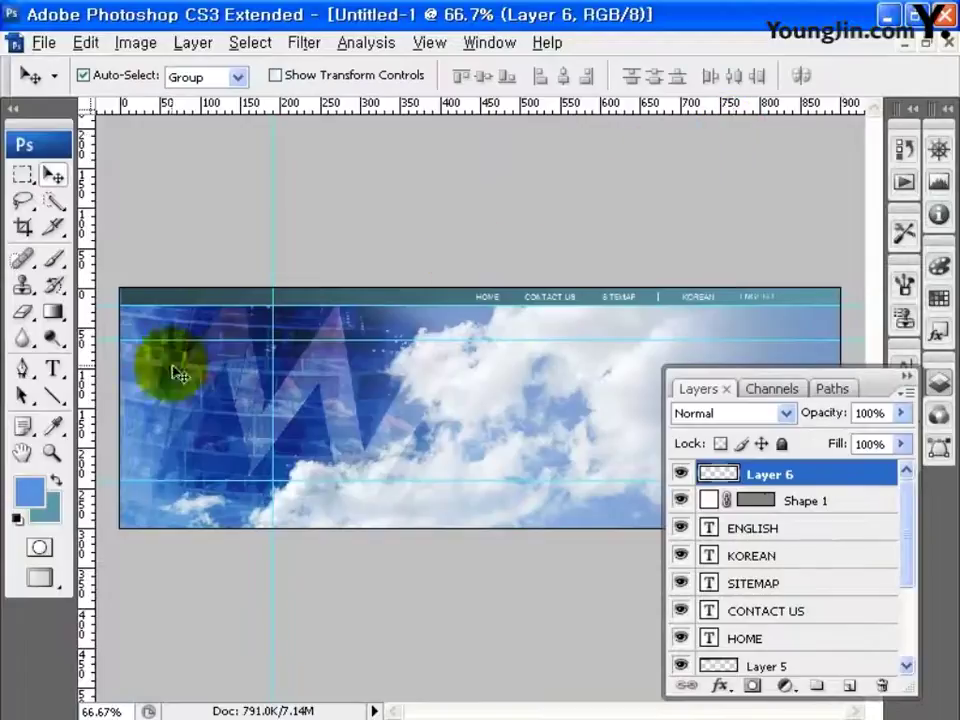
{"action": "left_click_drag", "start_coordinate": [53, 396], "coordinate": [130, 418]}
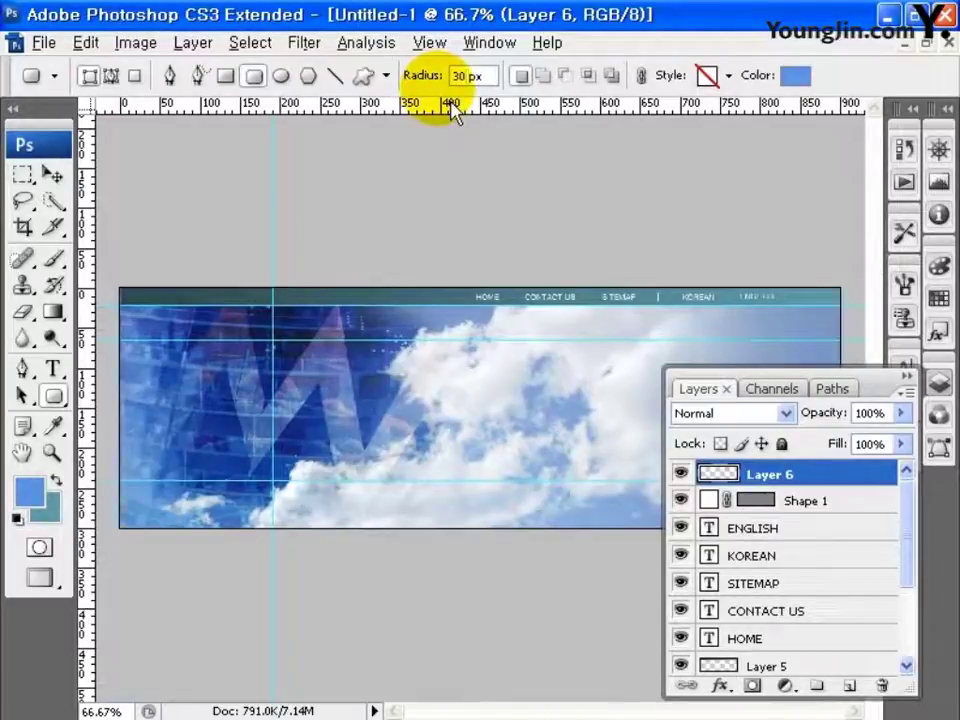
{"action": "left_click_drag", "start_coordinate": [104, 267], "coordinate": [270, 338]}
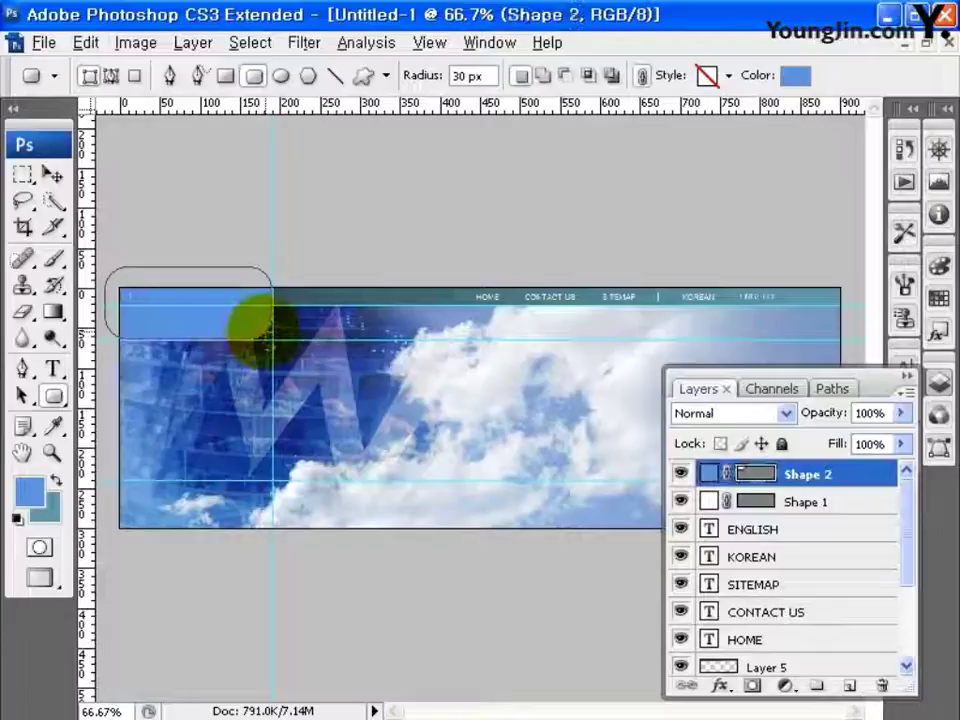
- Place the logo file from the AL folder into the banner document
{"action": "left_click", "coordinate": [44, 42]}
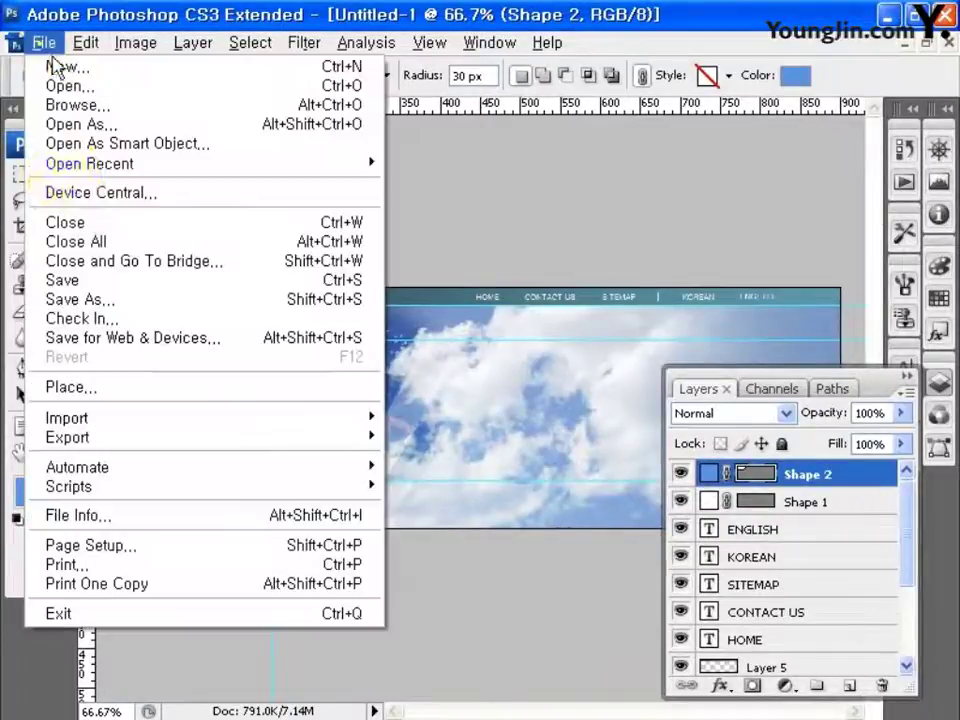
{"action": "left_click", "coordinate": [75, 386]}
{"action": "left_click", "coordinate": [182, 88]}
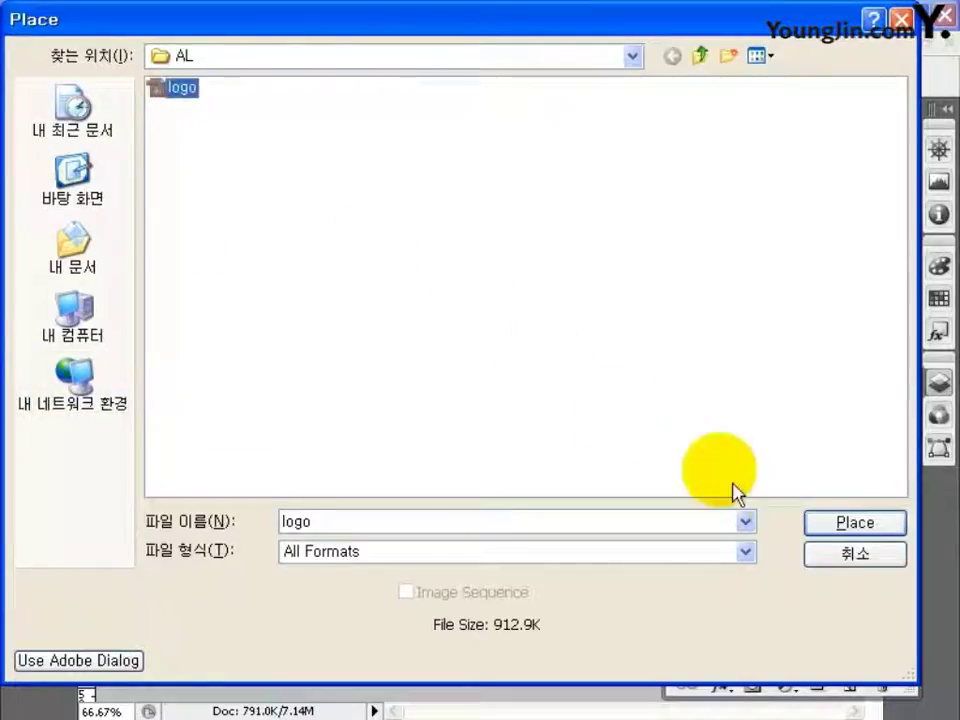
{"action": "left_click", "coordinate": [852, 523]}
{"action": "left_click", "coordinate": [699, 541]}
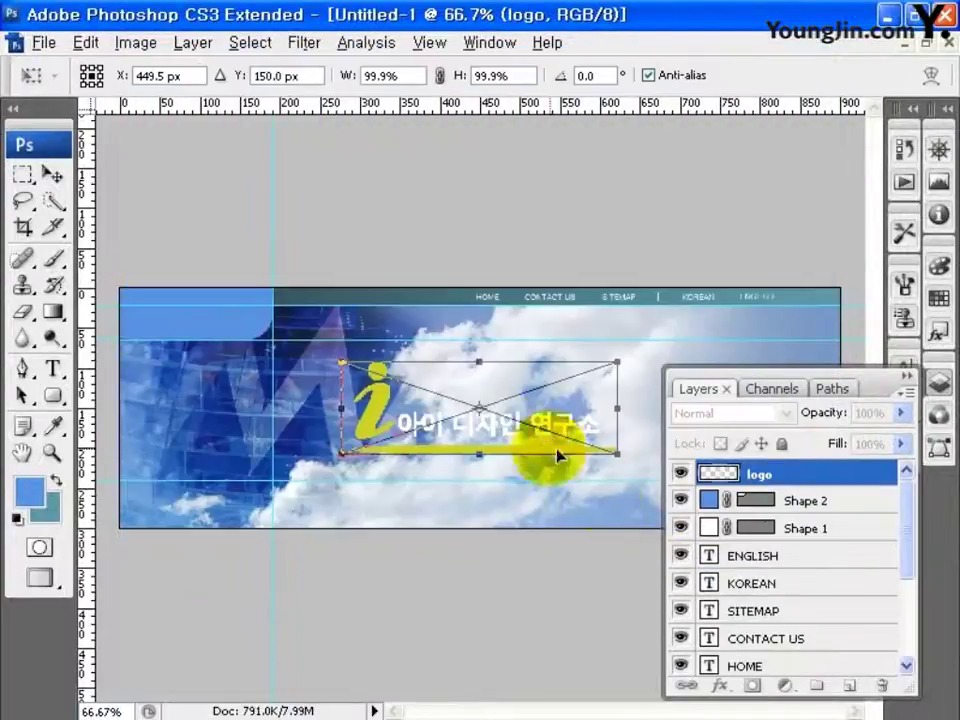
- Move the placed logo onto the blue rounded shape and scale it down proportionally to fit inside
{"action": "left_click_drag", "start_coordinate": [538, 425], "coordinate": [258, 304]}
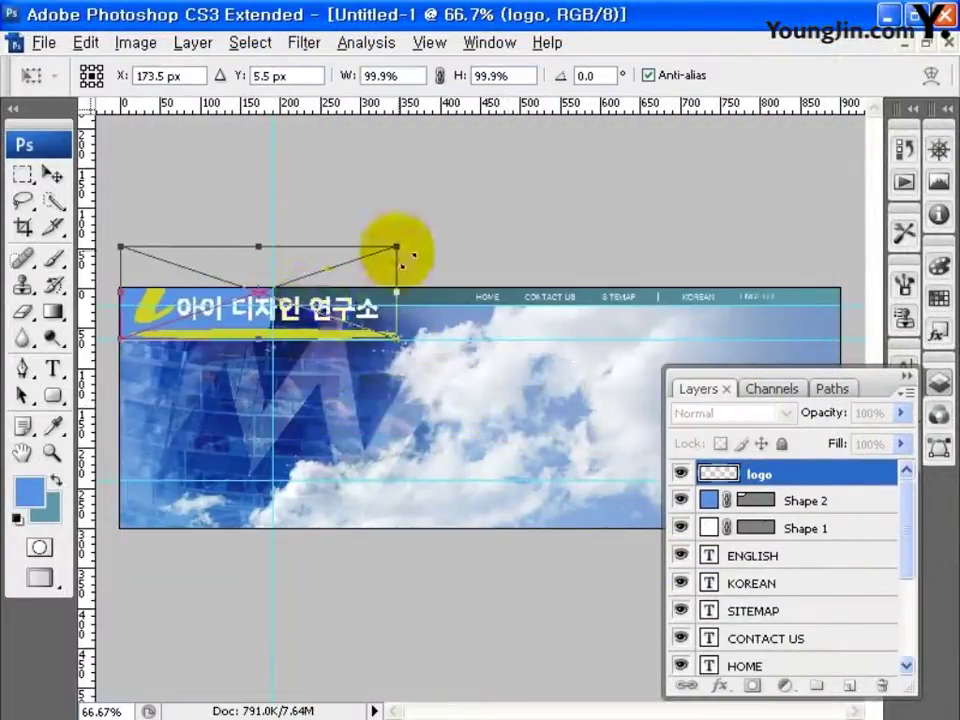
{"action": "left_click_drag", "start_coordinate": [396, 250], "coordinate": [308, 355]}
{"action": "key", "text": "Return"}
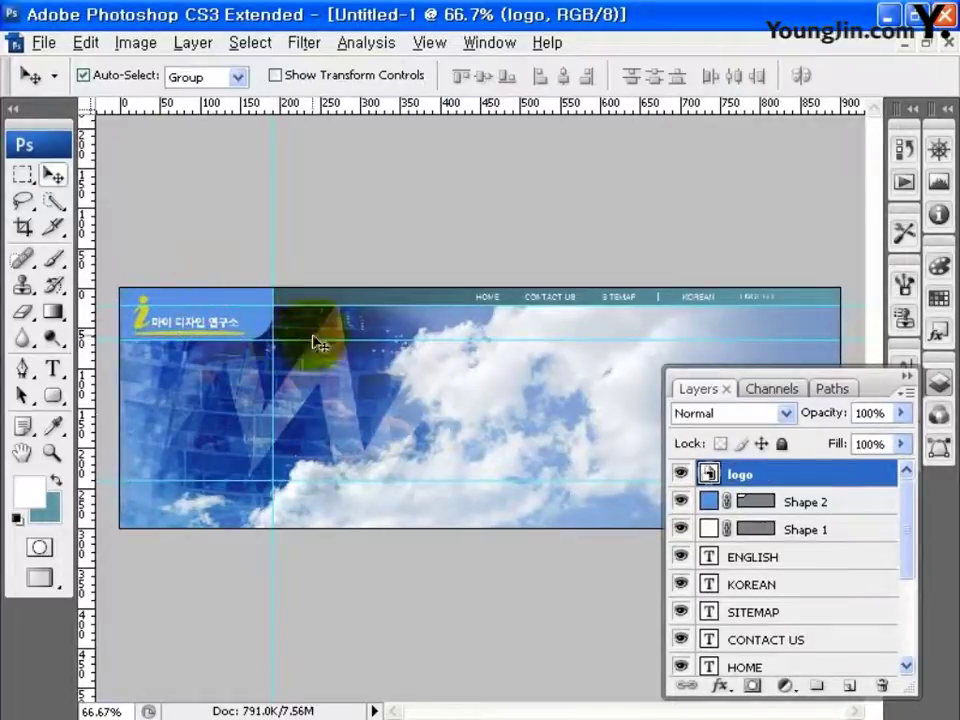
- On a new layer, fill a thin strip along the banner's bottom-left edge up to the vertical guide with #0062B6
{"action": "left_click", "coordinate": [851, 687]}
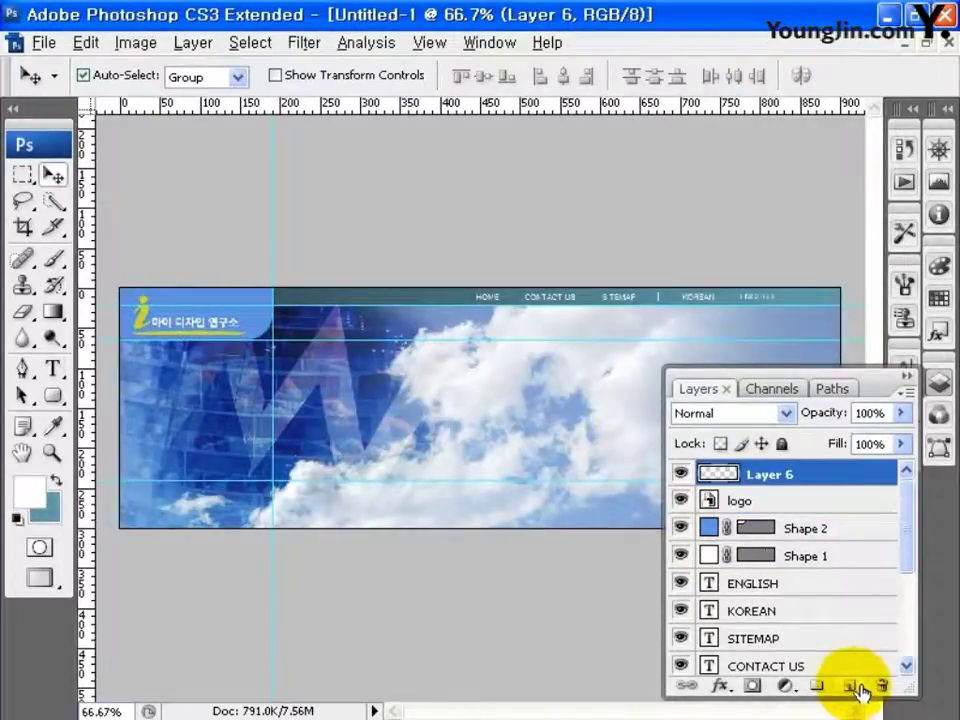
{"action": "left_click", "coordinate": [22, 174]}
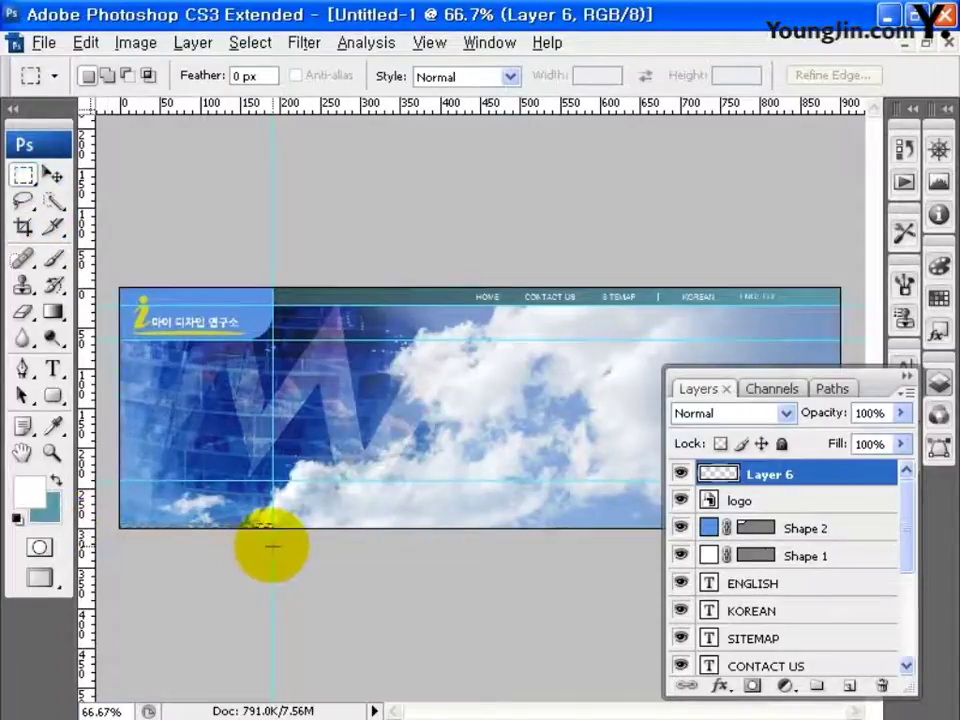
{"action": "left_click", "coordinate": [32, 490]}
{"action": "left_click", "coordinate": [579, 485]}
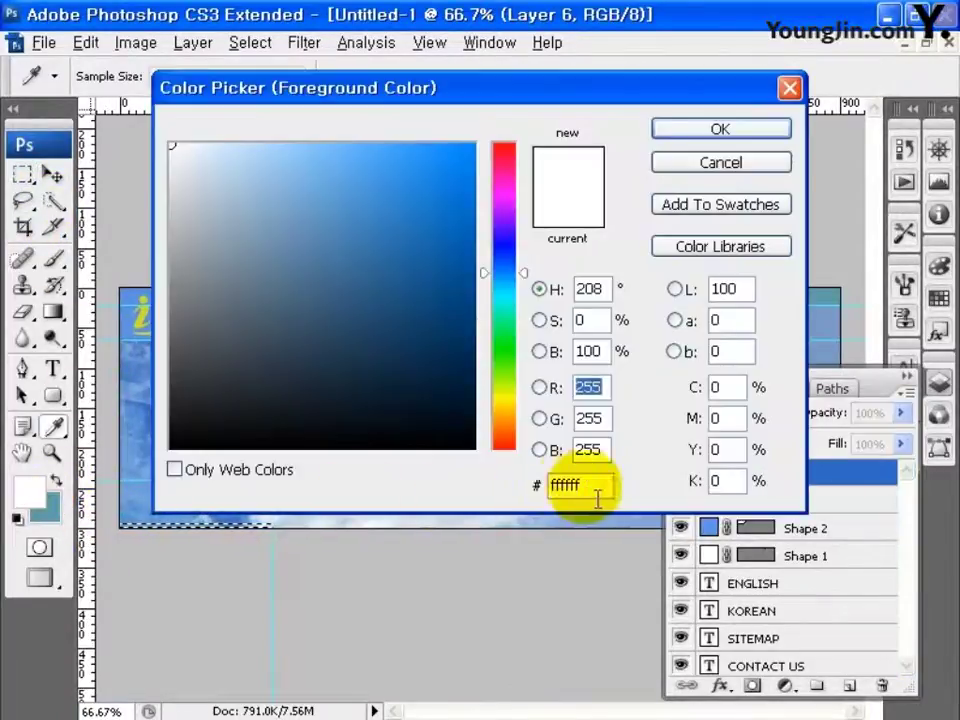
{"action": "type", "text": "0062B6"}
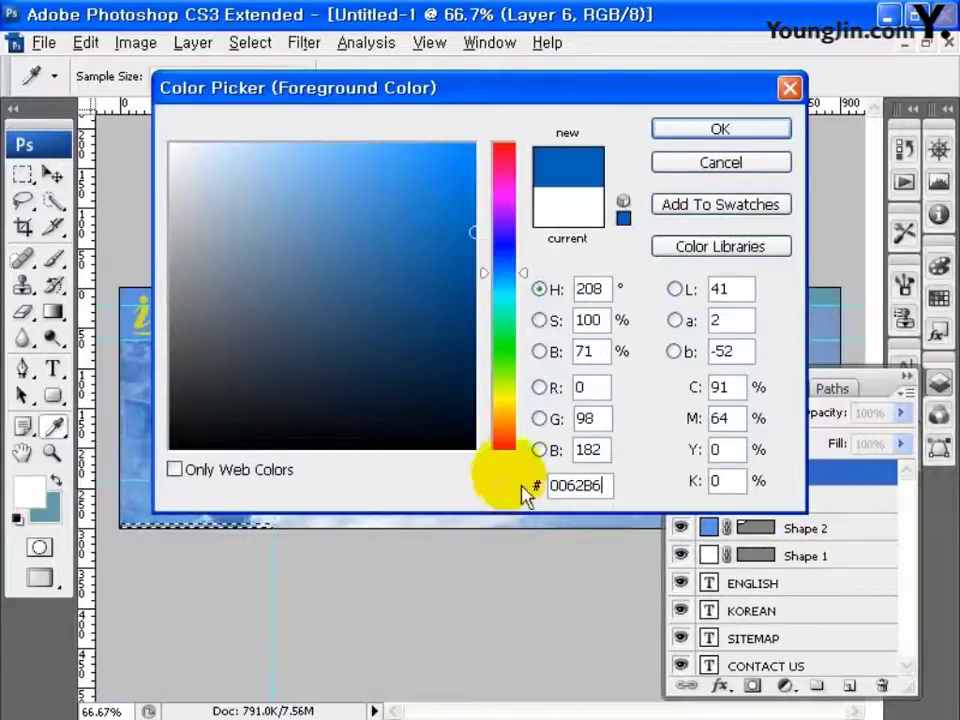
{"action": "left_click", "coordinate": [697, 132]}
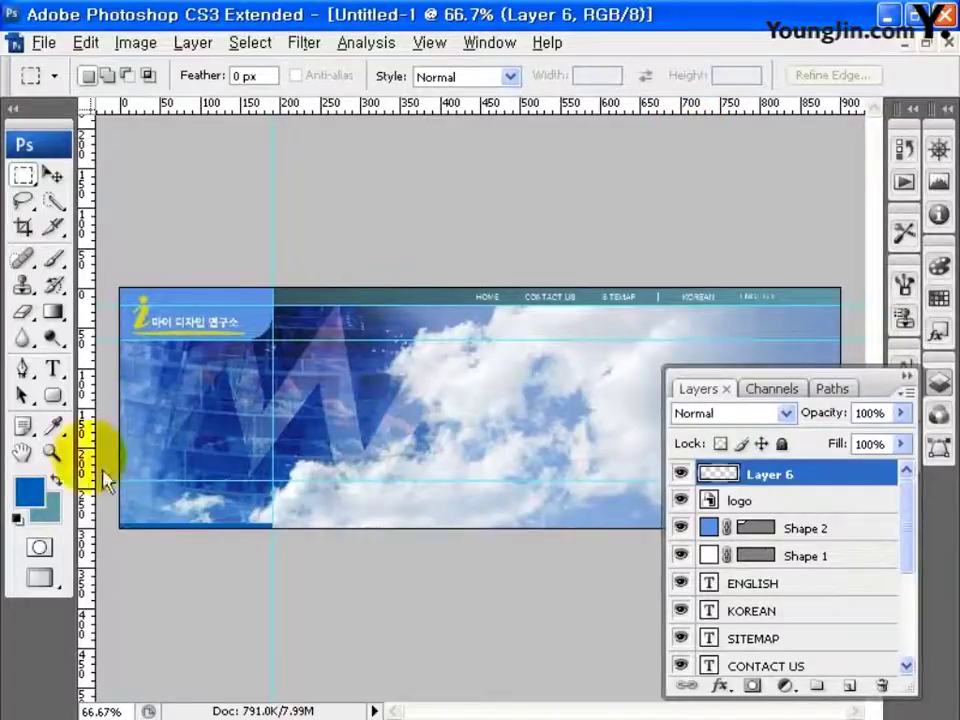
- Draw a white (#ffffff) rounded rectangle with 30 px radius along the banner's bottom, from the vertical guide past the right edge
{"action": "left_click", "coordinate": [31, 492]}
{"action": "left_click_drag", "start_coordinate": [222, 349], "coordinate": [170, 144]}
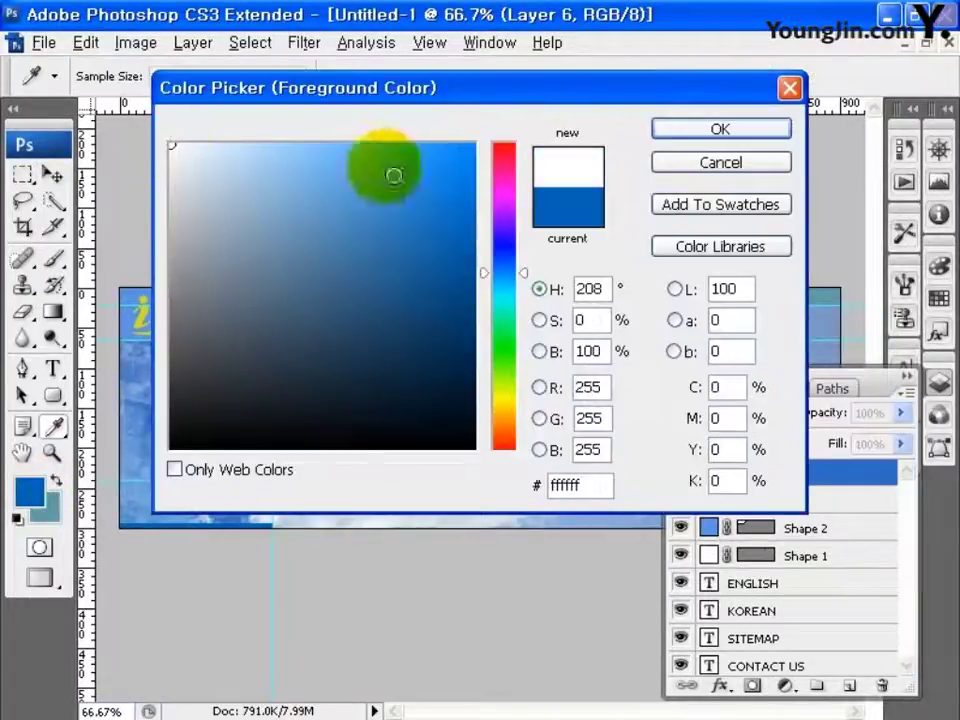
{"action": "left_click", "coordinate": [690, 133]}
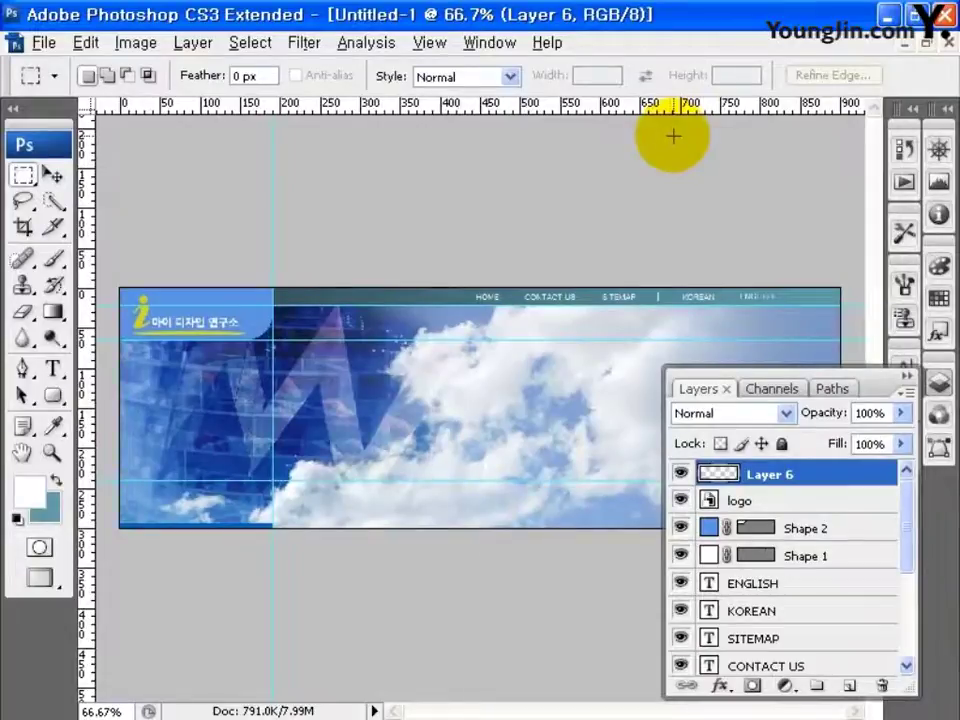
{"action": "left_click", "coordinate": [52, 394]}
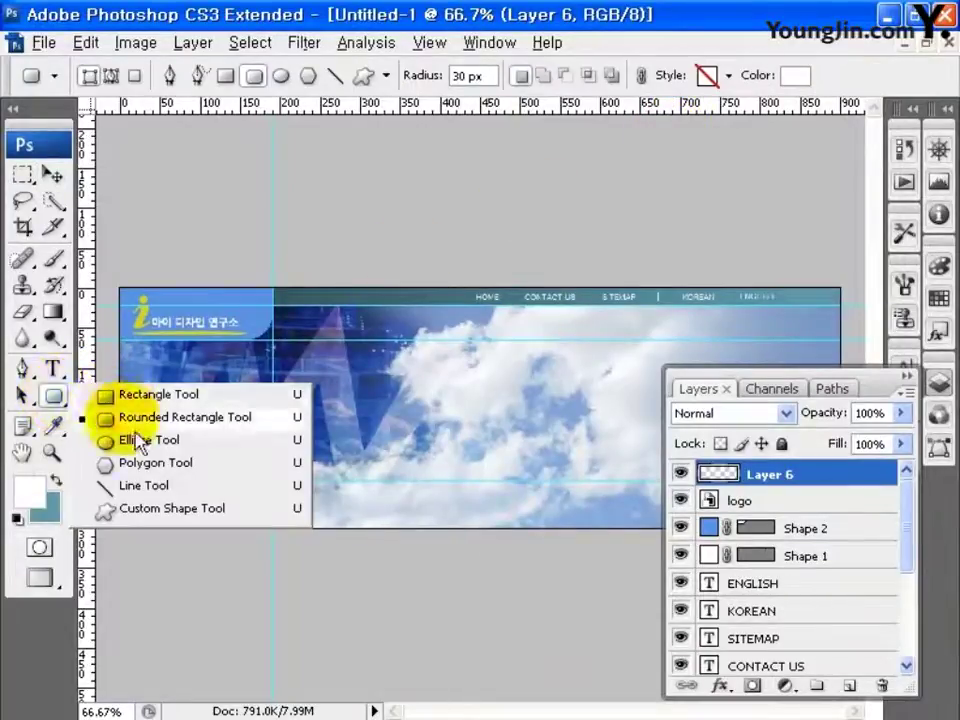
{"action": "left_click", "coordinate": [938, 384]}
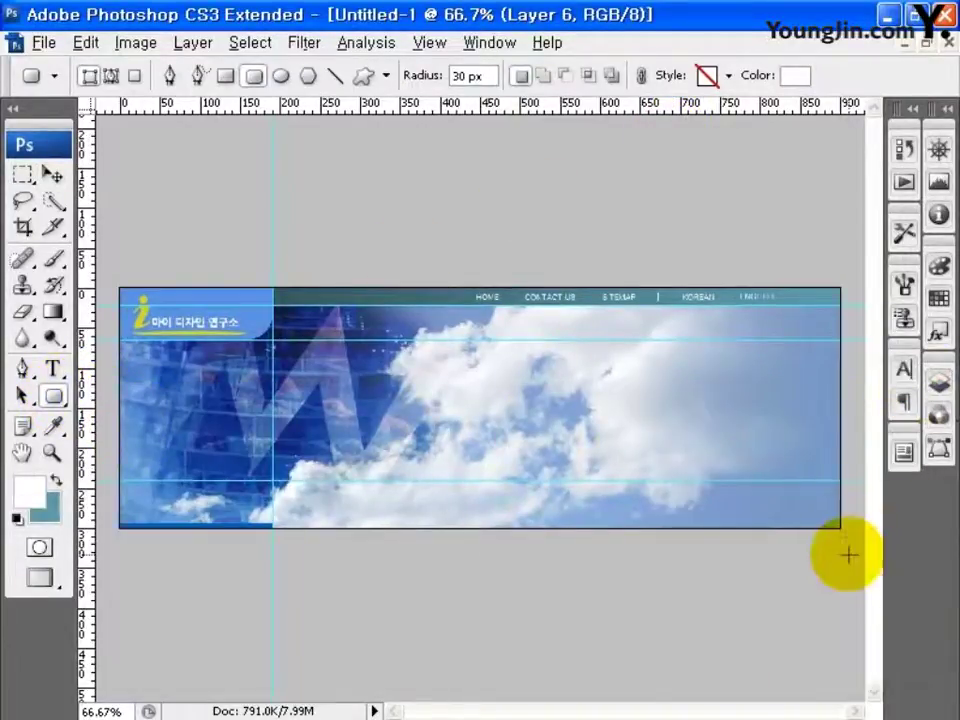
{"action": "left_click_drag", "start_coordinate": [848, 555], "coordinate": [272, 481]}
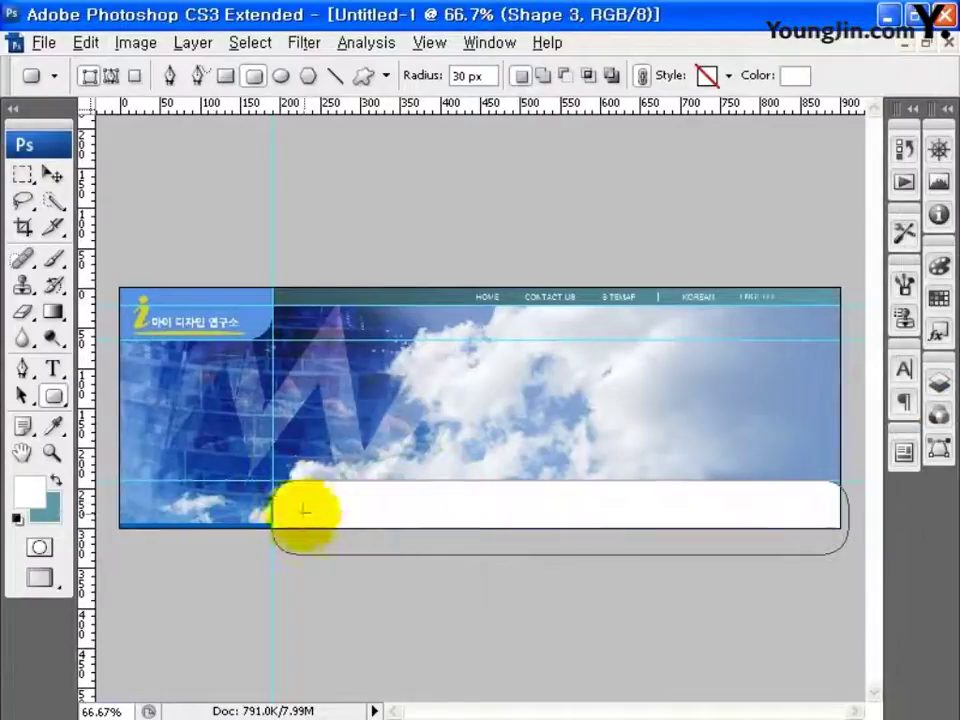
- On a new layer, select a full-width horizontal band about 95 px tall across the banner's middle and fill it with white
{"action": "left_click", "coordinate": [940, 384]}
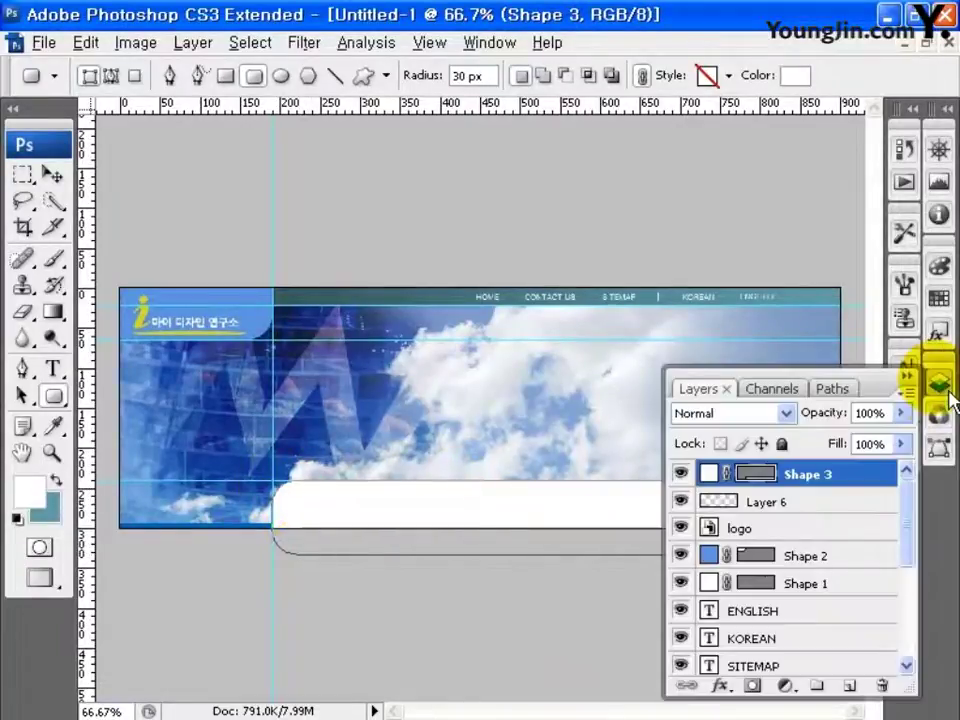
{"action": "left_click", "coordinate": [851, 687]}
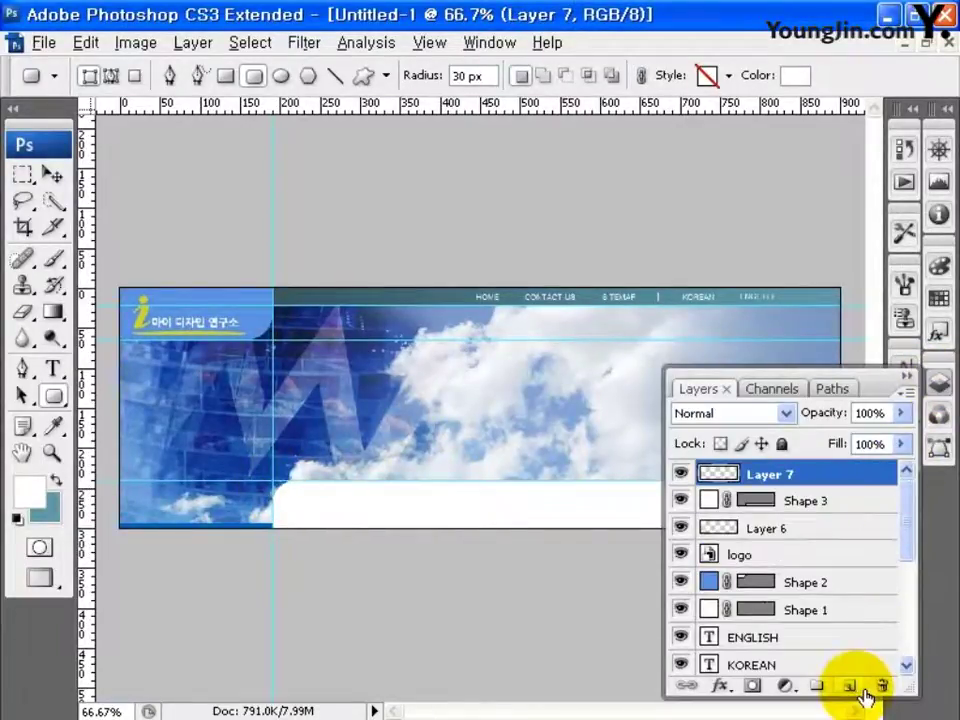
{"action": "left_click", "coordinate": [23, 174]}
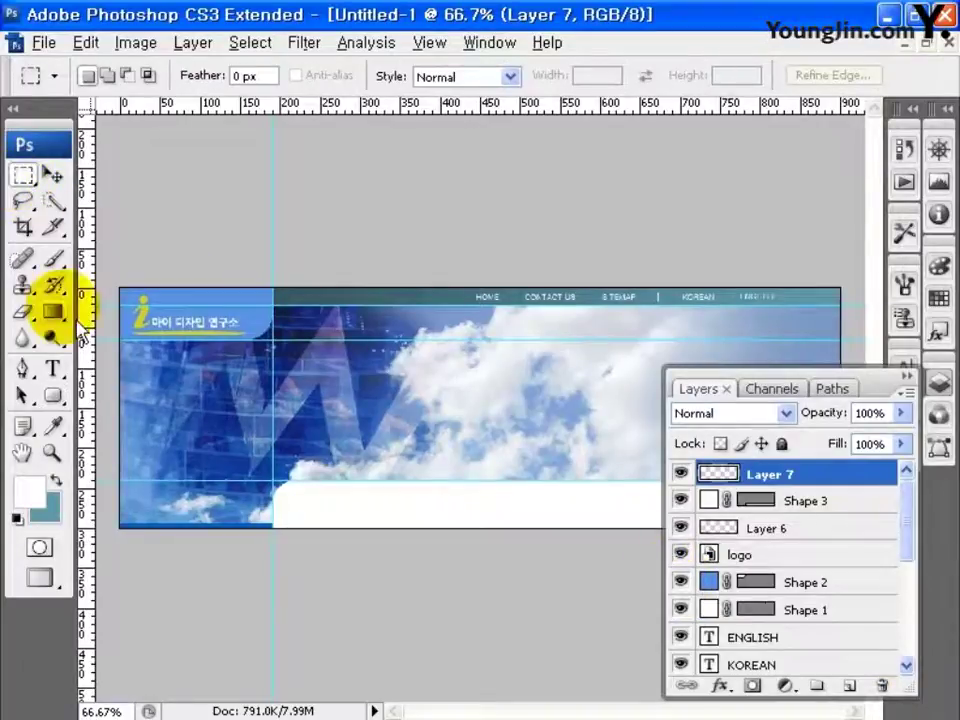
{"action": "left_click_drag", "start_coordinate": [105, 367], "coordinate": [879, 444]}
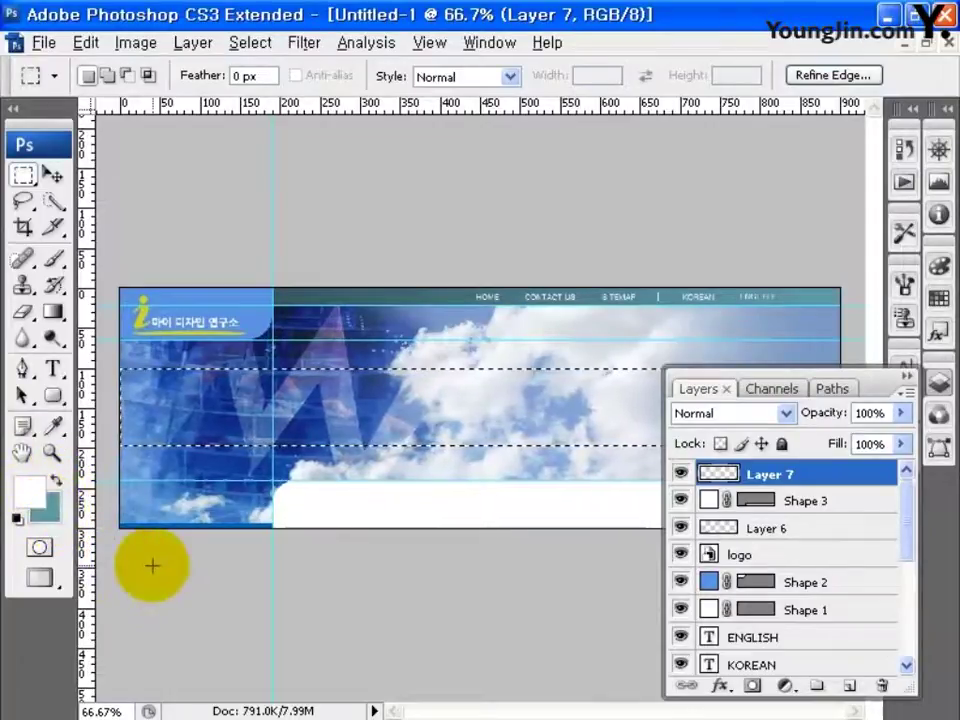
{"action": "key", "text": "alt+BackSpace"}
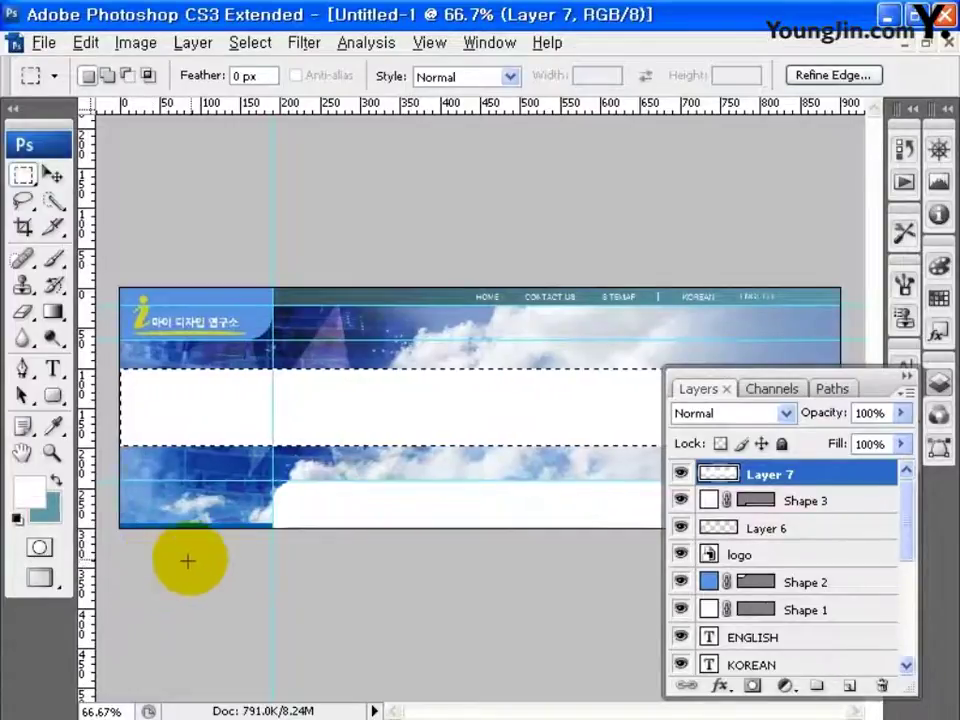
- Deselect the white band and set its layer opacity to 40%
{"action": "left_click", "coordinate": [902, 413]}
{"action": "left_click_drag", "start_coordinate": [903, 437], "coordinate": [825, 437]}
{"action": "key", "text": "Return"}
{"action": "left_click", "coordinate": [874, 420]}
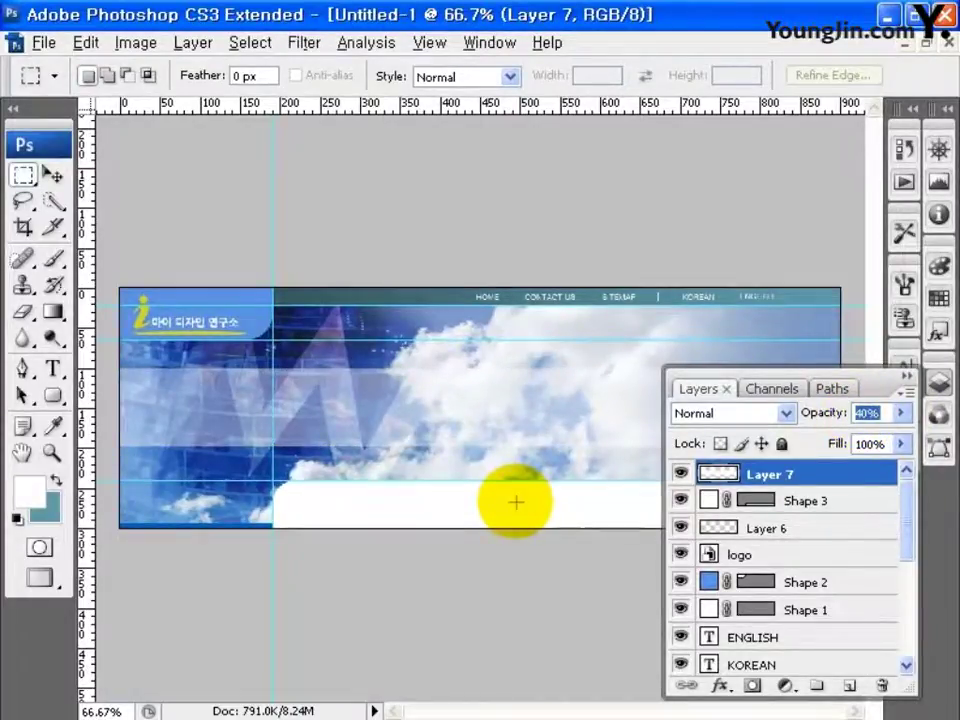
- Draw white 1 px horizontal lines along the upper and lower edges of the translucent band, then deselect the layers
{"action": "key", "text": "v"}
{"action": "left_click", "coordinate": [53, 396]}
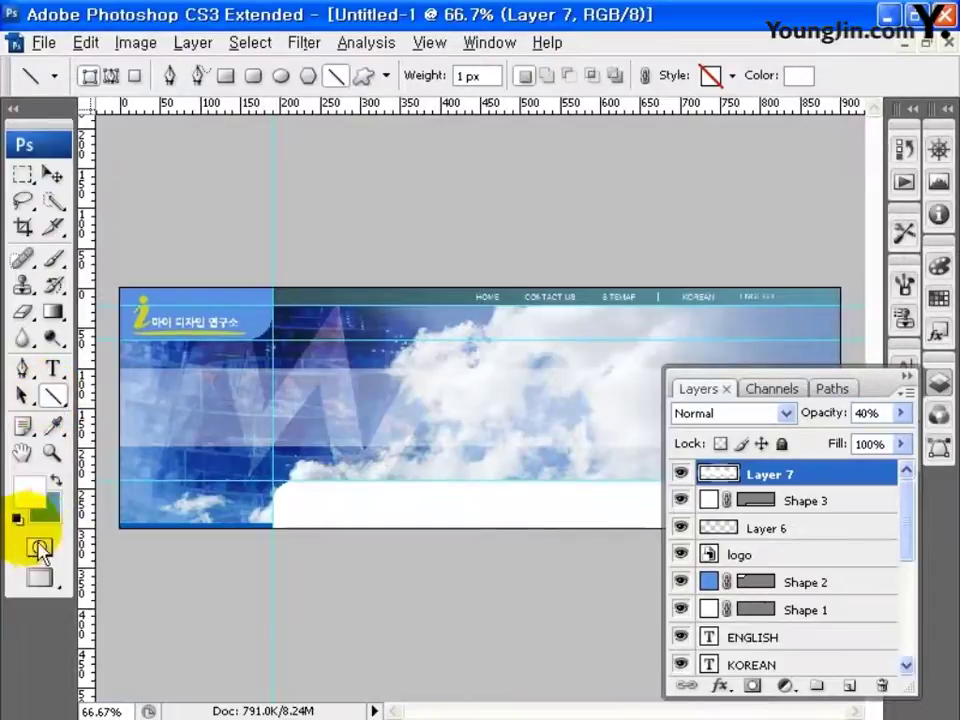
{"action": "left_click", "coordinate": [941, 396]}
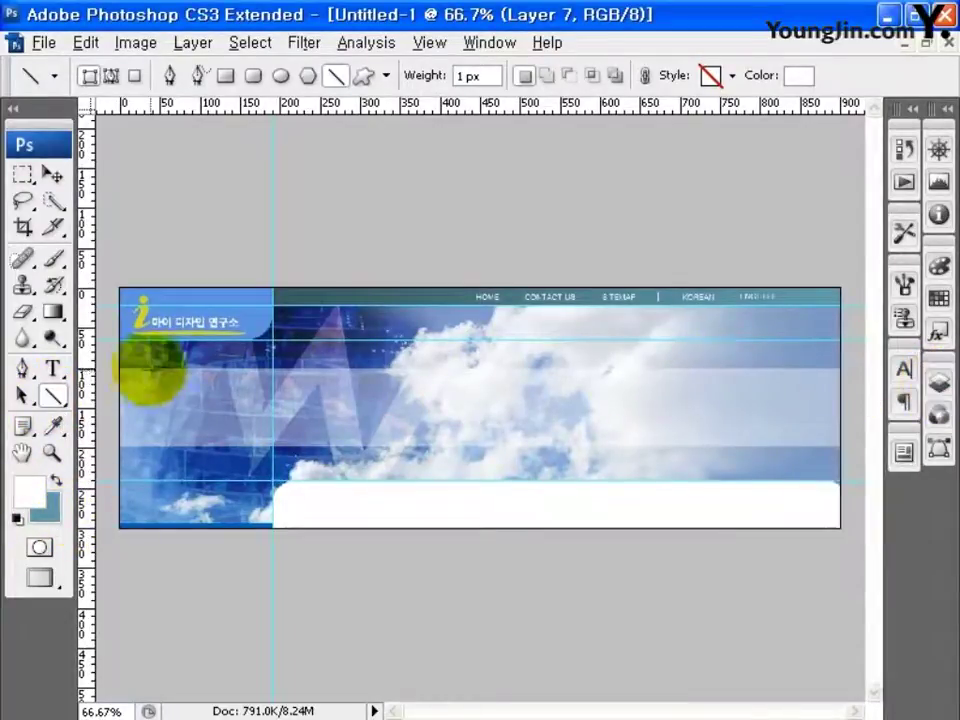
{"action": "left_click_drag", "start_coordinate": [113, 368], "coordinate": [848, 369]}
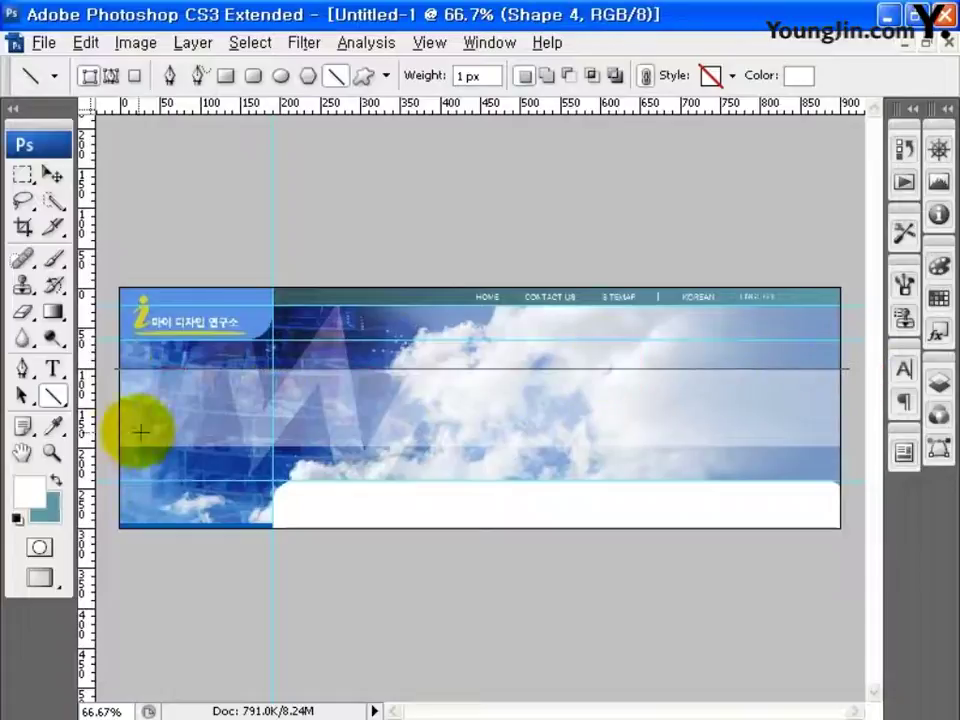
{"action": "left_click_drag", "start_coordinate": [108, 445], "coordinate": [852, 444]}
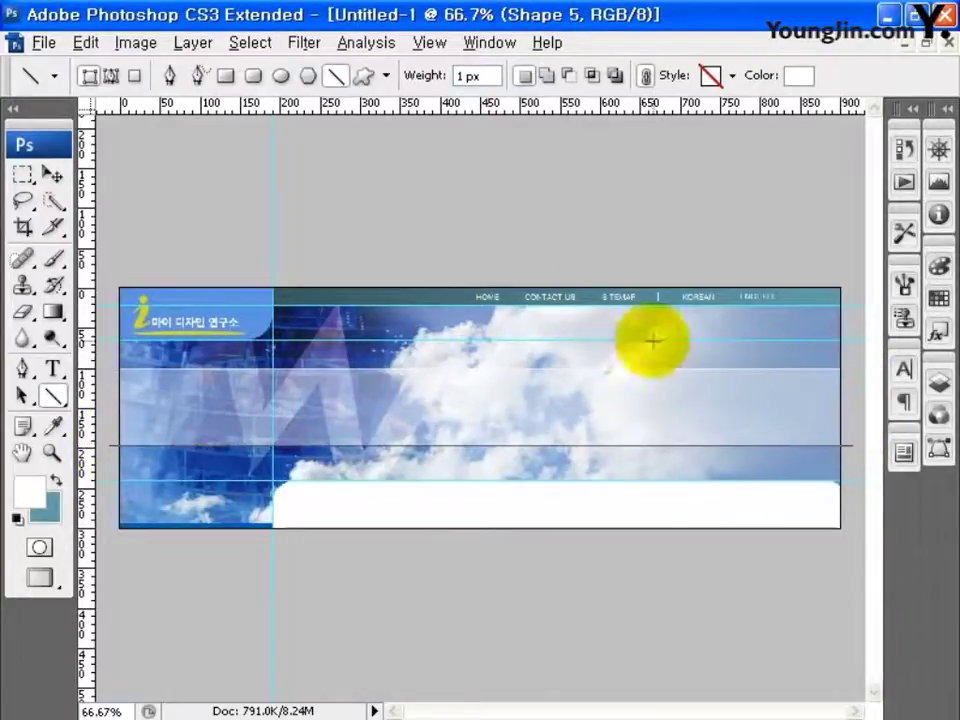
{"action": "left_click", "coordinate": [66, 182]}
{"action": "left_click", "coordinate": [364, 238]}
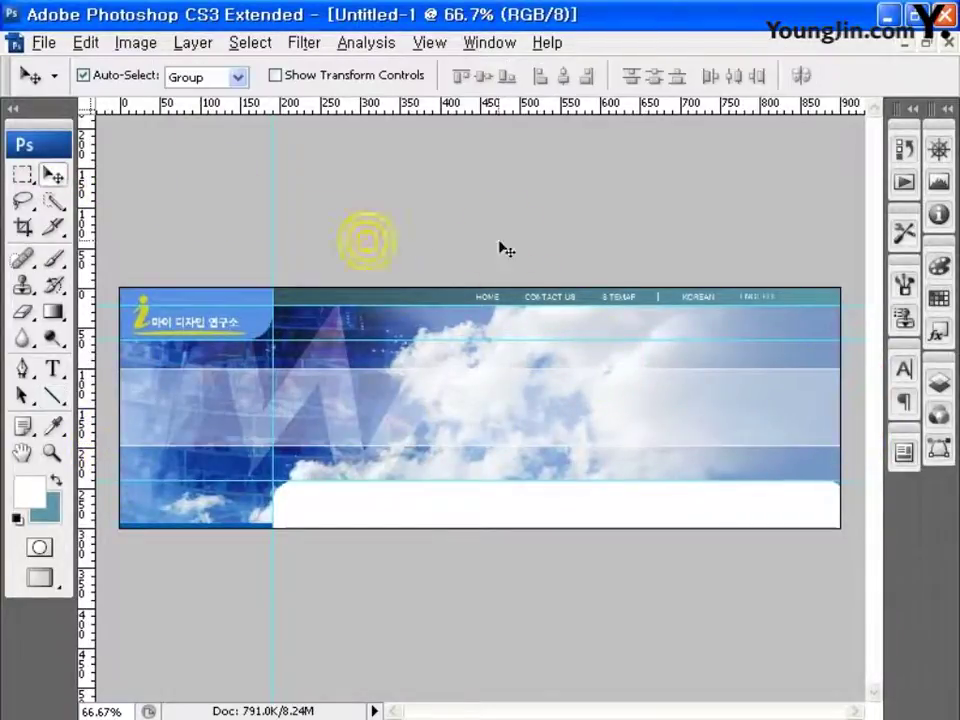
- Stamp all visible layers into a new top layer and select the full-width banner area above the lowest horizontal guide
{"action": "left_click", "coordinate": [938, 383]}
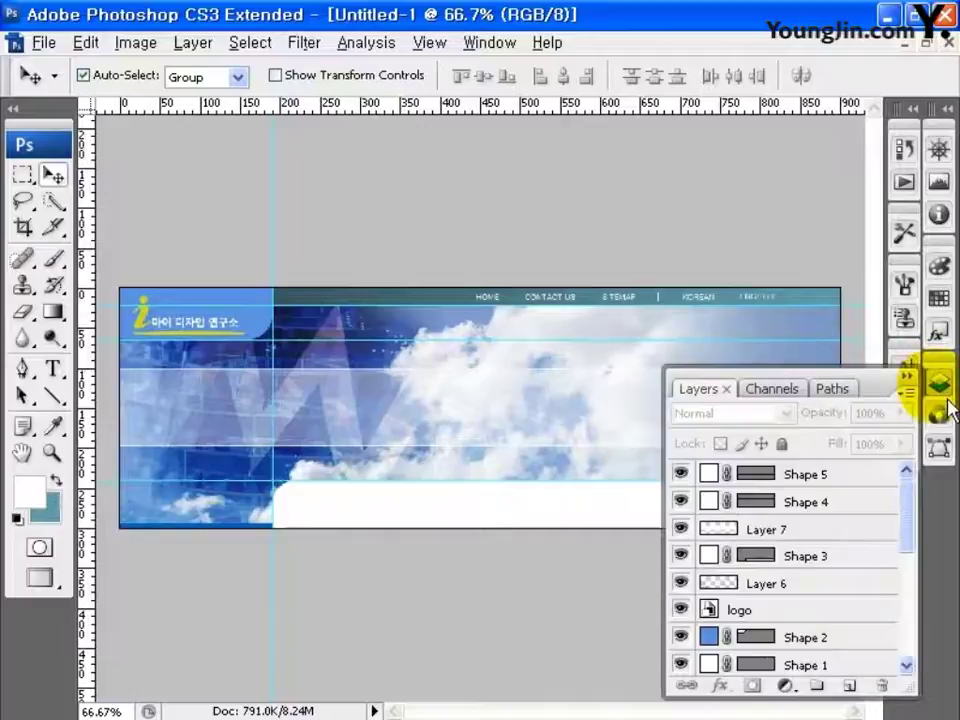
{"action": "left_click", "coordinate": [850, 686]}
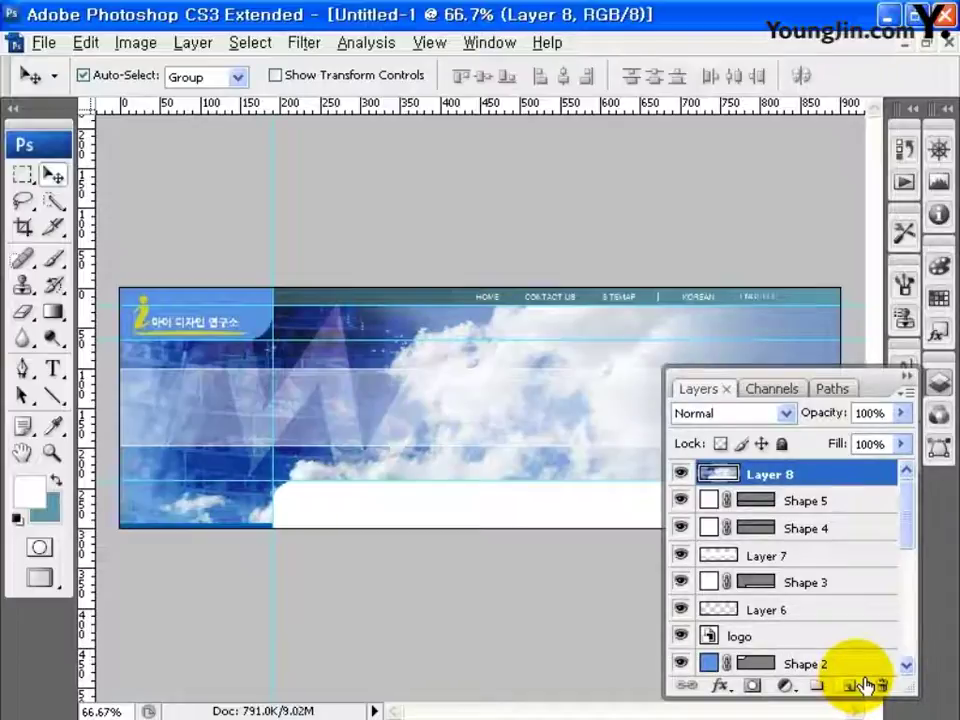
{"action": "left_click", "coordinate": [22, 174]}
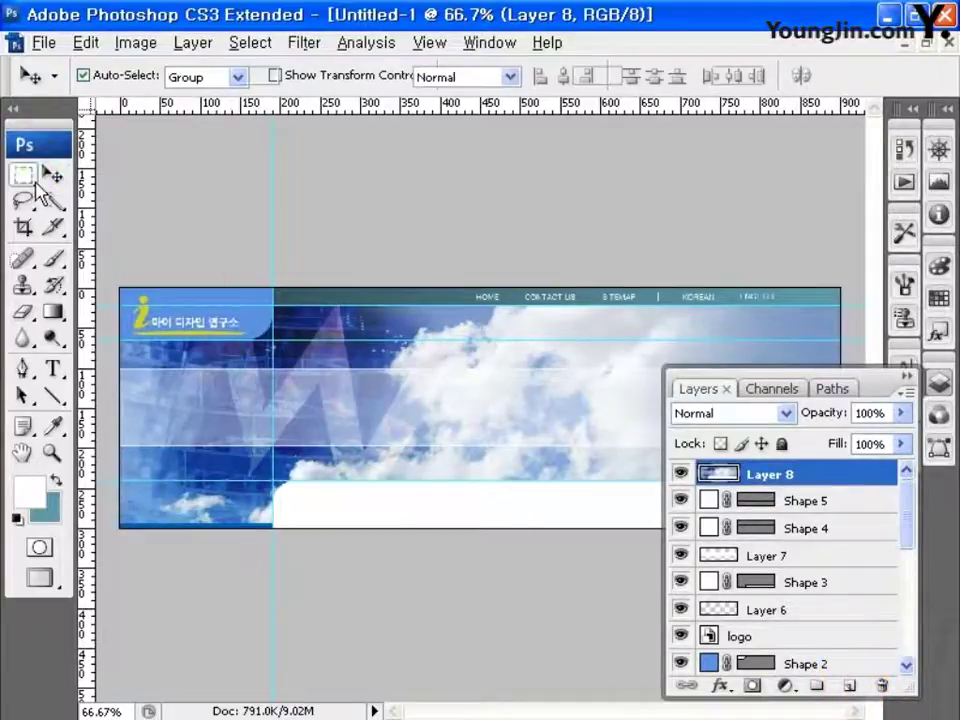
{"action": "left_click_drag", "start_coordinate": [110, 258], "coordinate": [861, 482]}
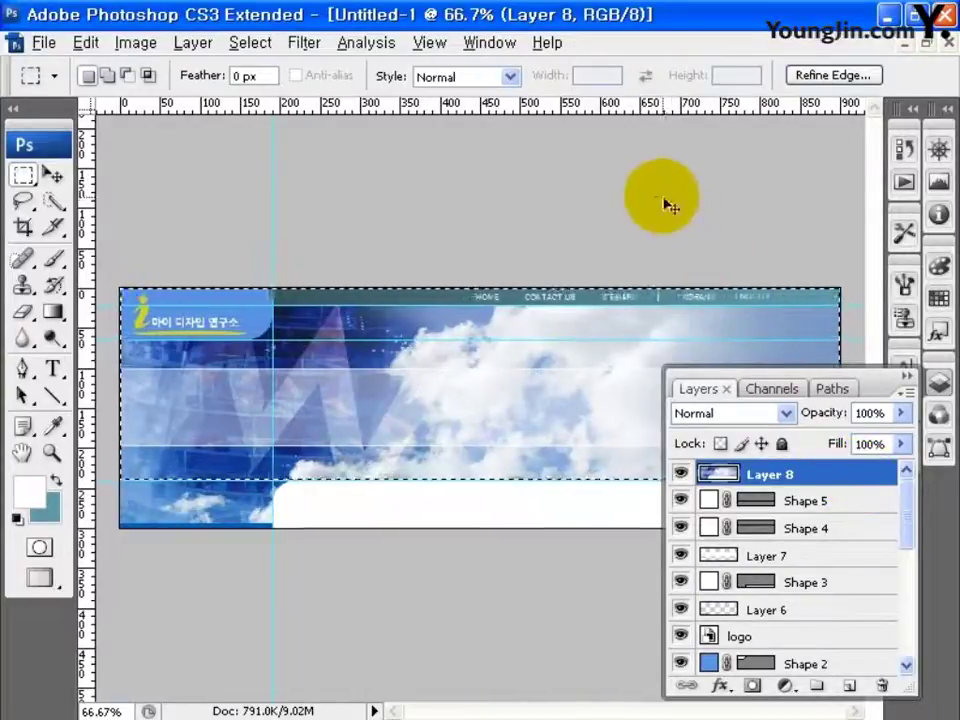
- Create a new 900 x 240 px document with a white background and paste the copied banner area into it
{"action": "key", "text": "ctrl+n"}
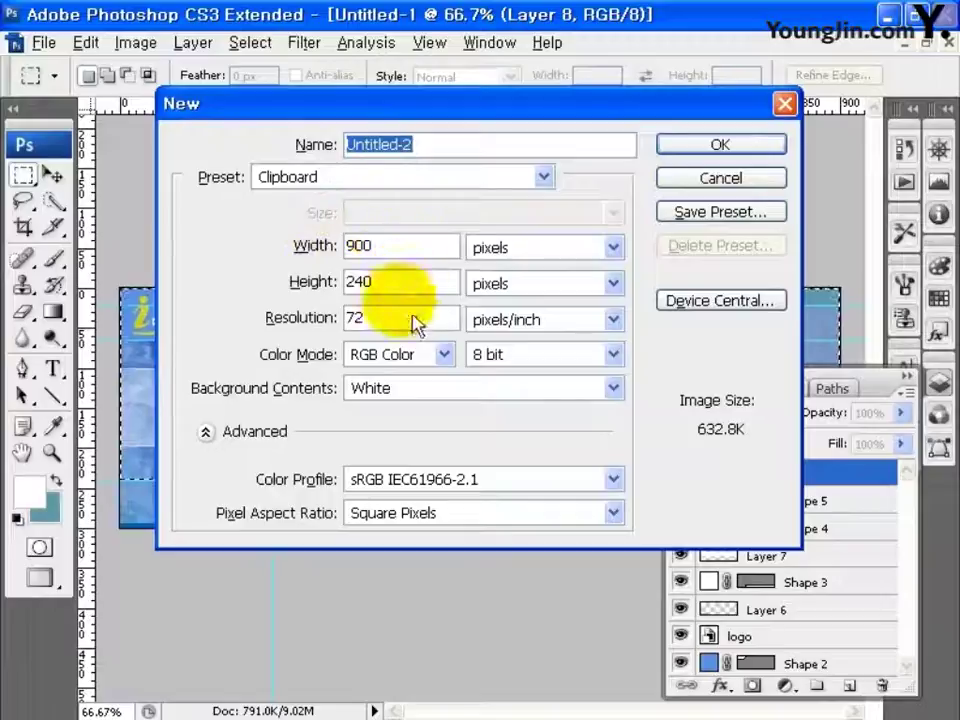
{"action": "left_click", "coordinate": [695, 145]}
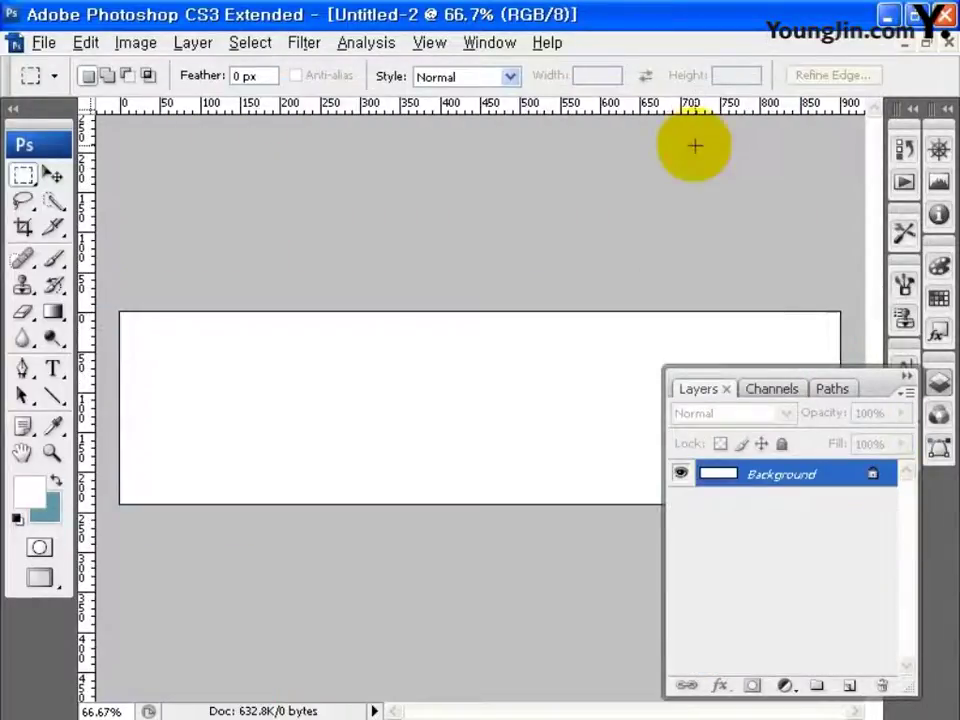
{"action": "key", "text": "ctrl+v"}
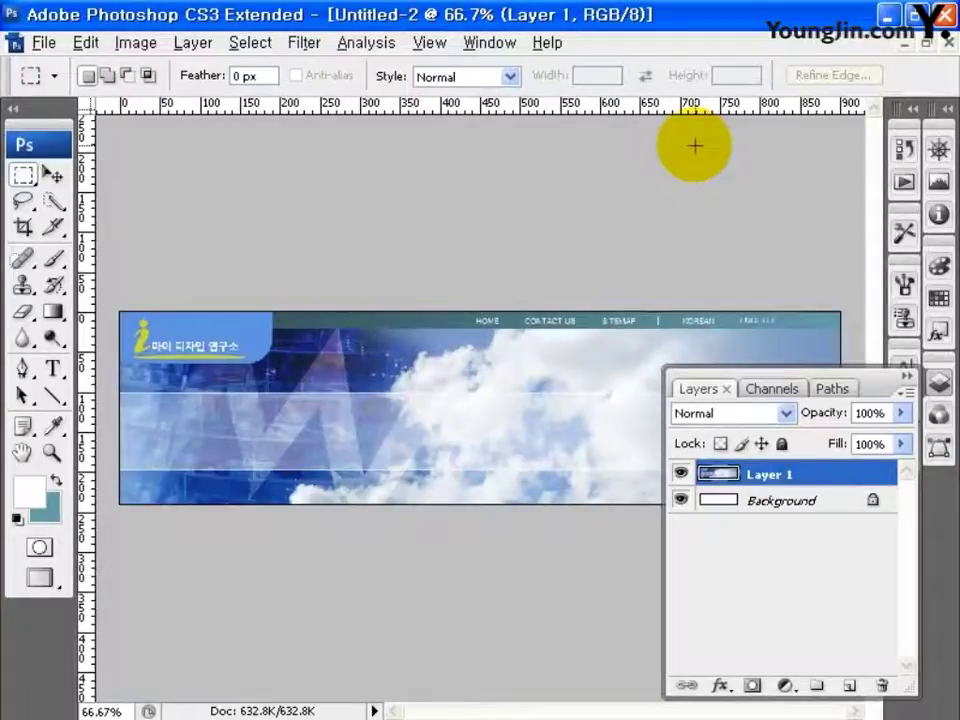
- Export the pasted banner for the web as a JPEG at quality 100, named flash_bg
{"action": "left_click", "coordinate": [33, 43]}
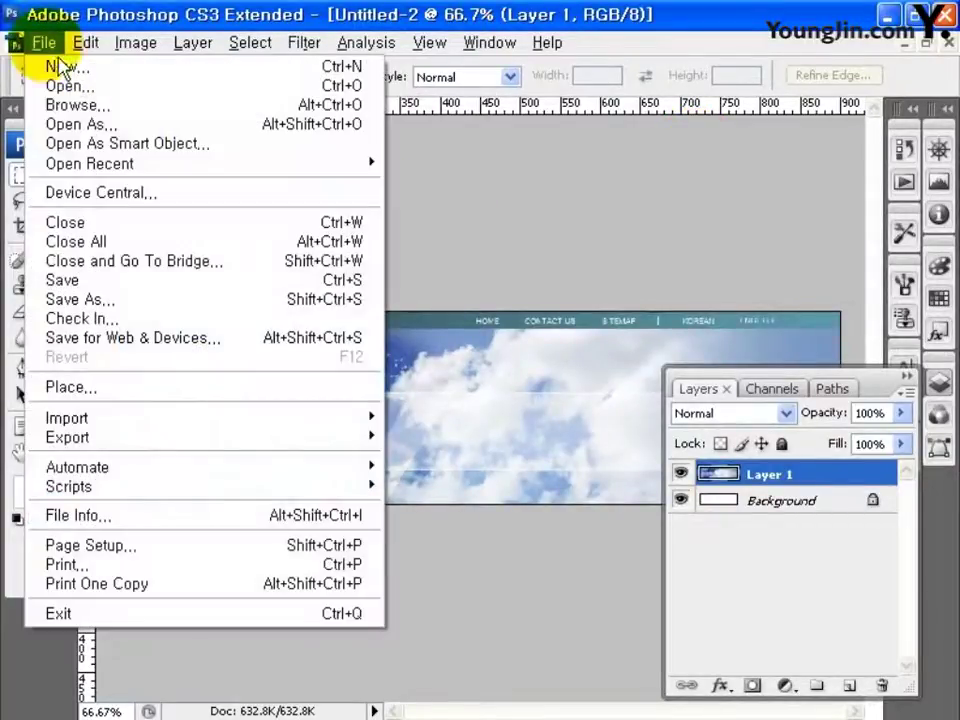
{"action": "left_click", "coordinate": [115, 337]}
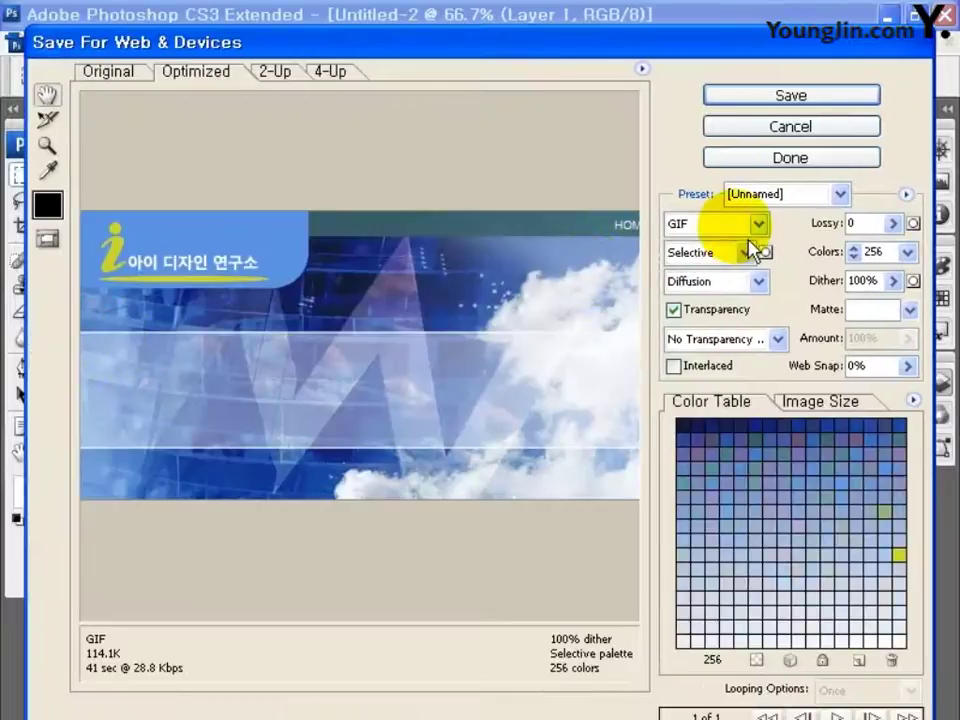
{"action": "left_click", "coordinate": [754, 222]}
{"action": "left_click", "coordinate": [725, 268]}
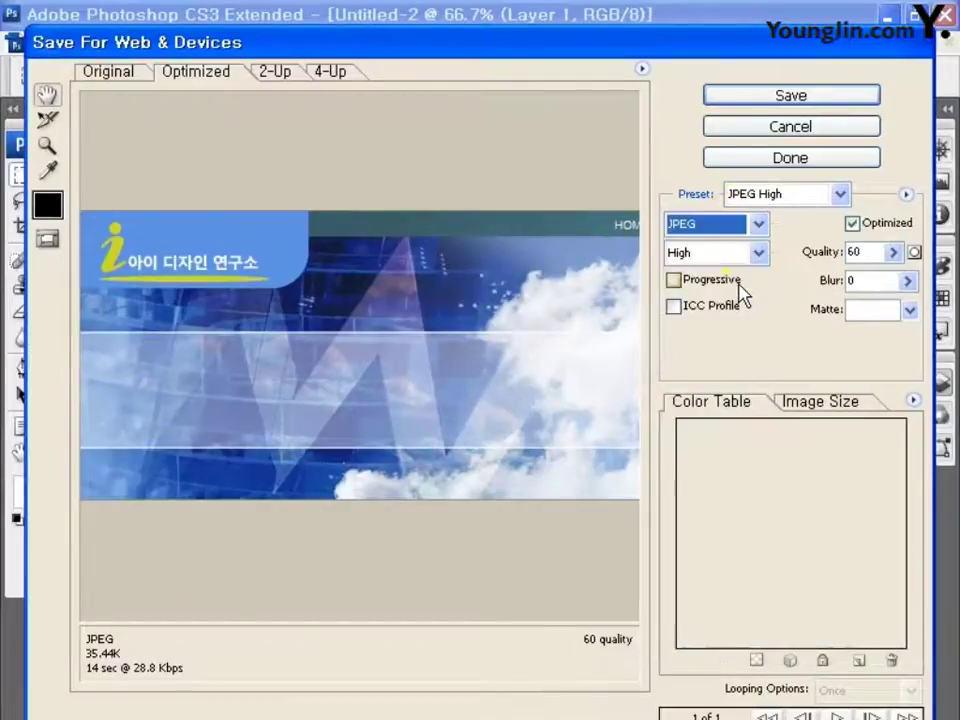
{"action": "left_click", "coordinate": [892, 252]}
{"action": "left_click_drag", "start_coordinate": [853, 298], "coordinate": [878, 292]}
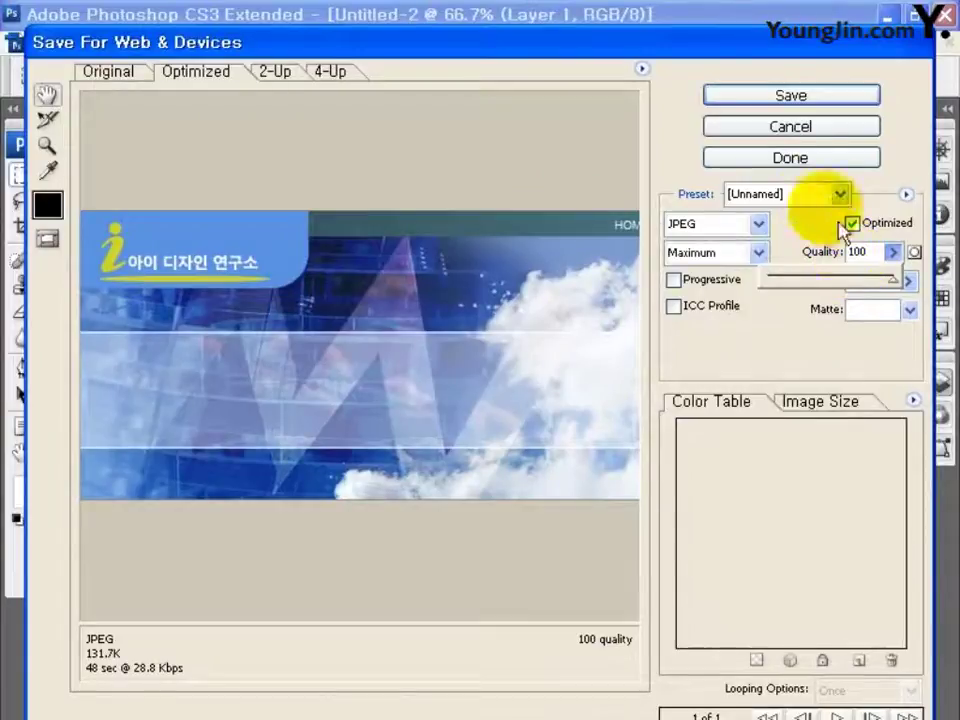
{"action": "left_click", "coordinate": [796, 100]}
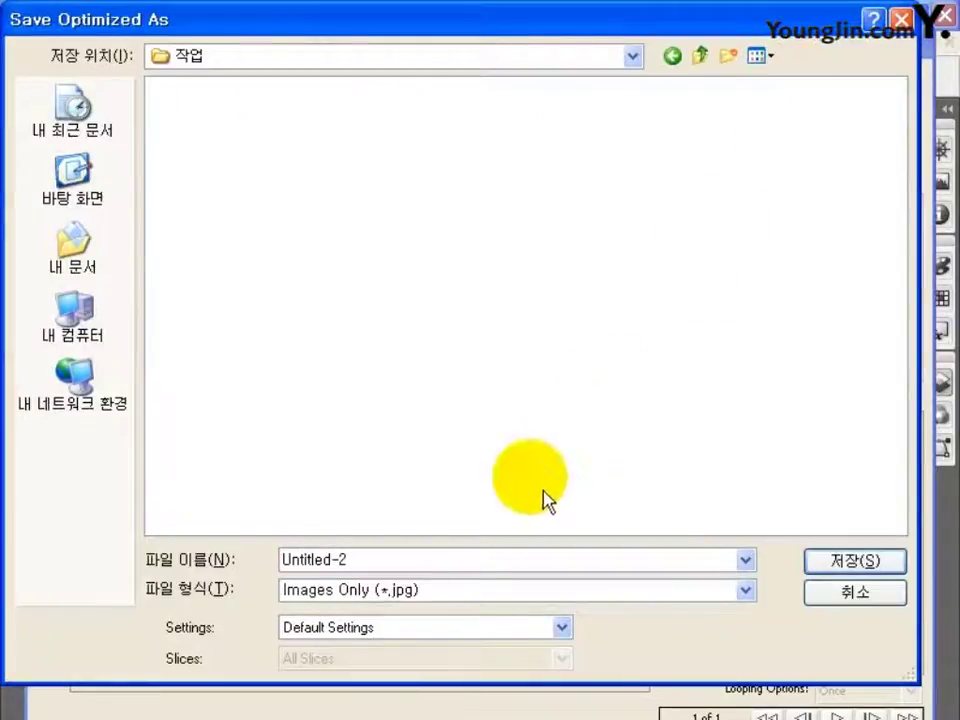
{"action": "double_click", "coordinate": [415, 568]}
{"action": "type", "text": "flash_bg"}
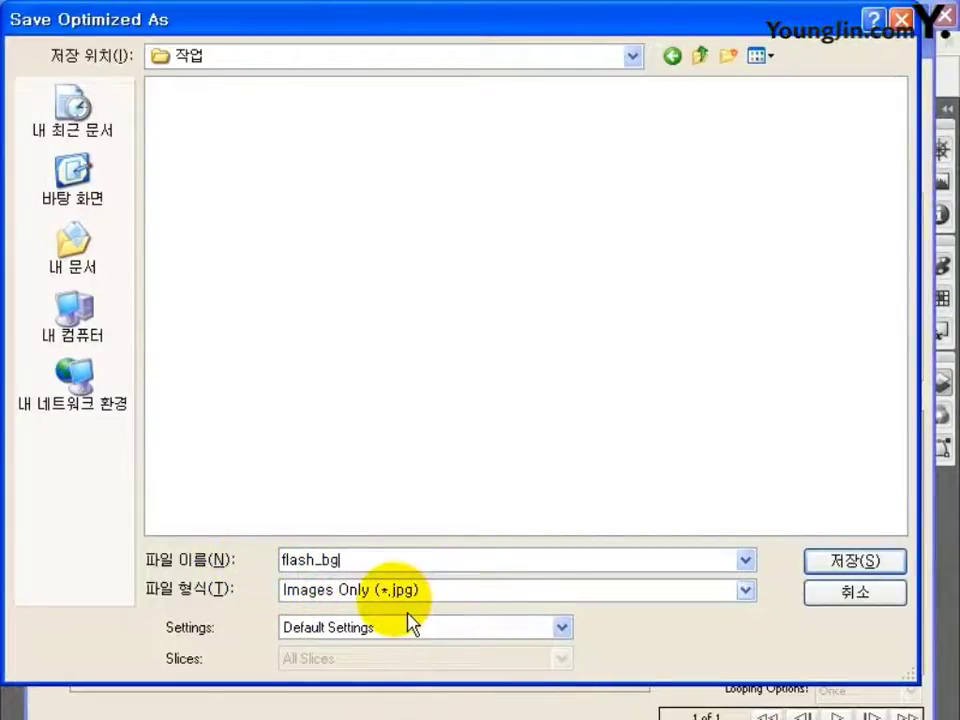
{"action": "left_click", "coordinate": [856, 563]}
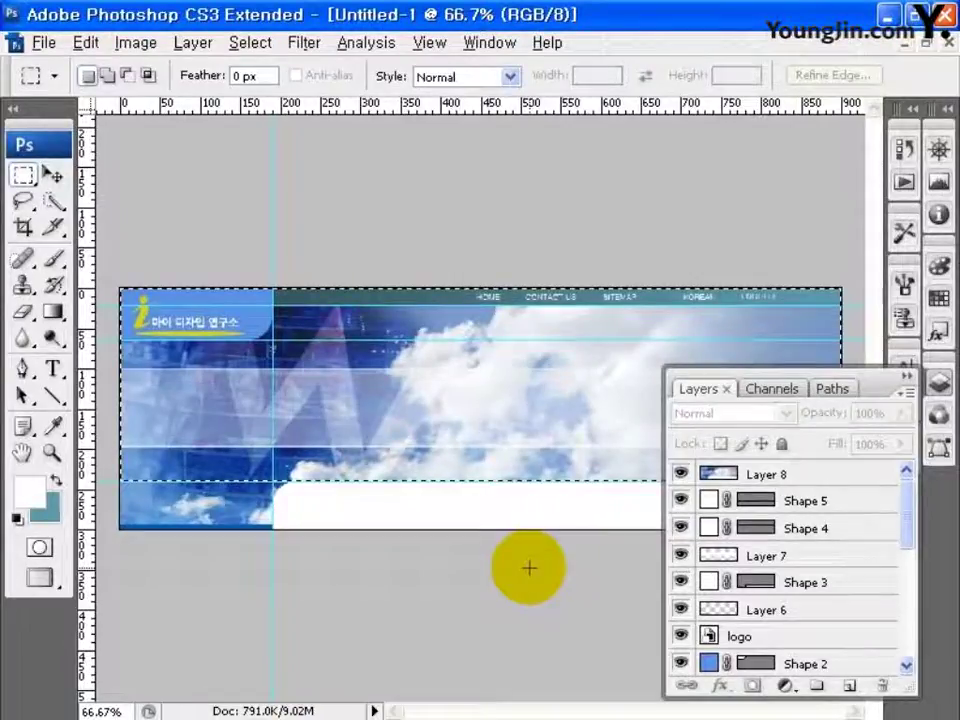
- Copy the banner area below the lowest guide and left of the vertical guide into a new 190 x 60 px document
{"action": "left_click", "coordinate": [118, 554]}
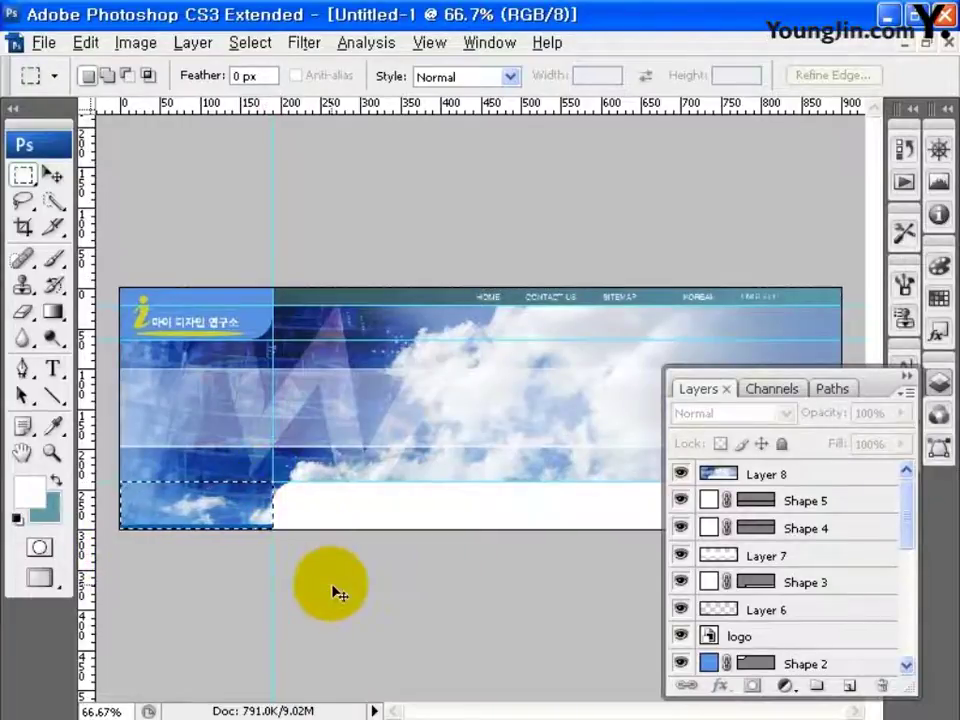
{"action": "key", "text": "ctrl+n"}
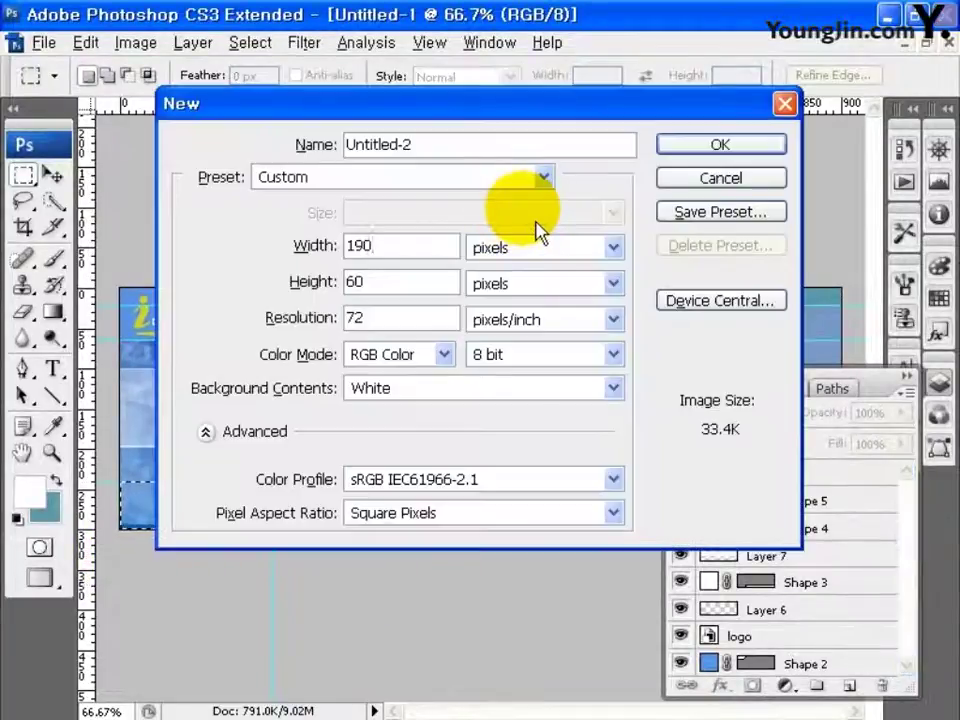
{"action": "left_click", "coordinate": [697, 150]}
{"action": "key", "text": "ctrl+v"}
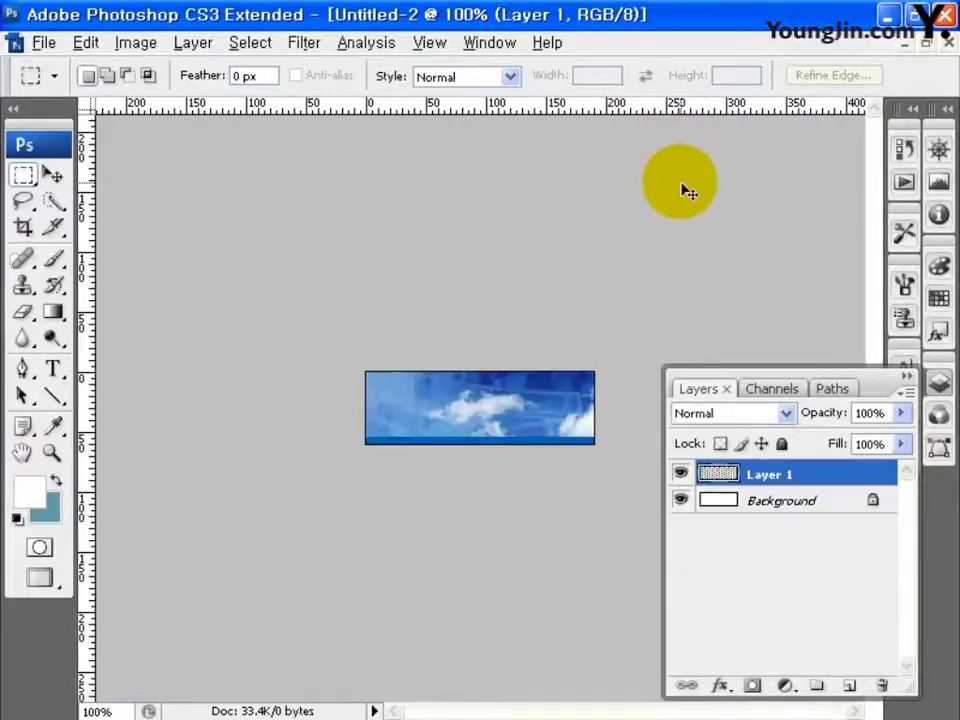
- Export the 190 x 60 px piece for the web as a JPEG named top_bg and accept the file name warning
{"action": "left_click", "coordinate": [43, 42]}
{"action": "left_click", "coordinate": [176, 338]}
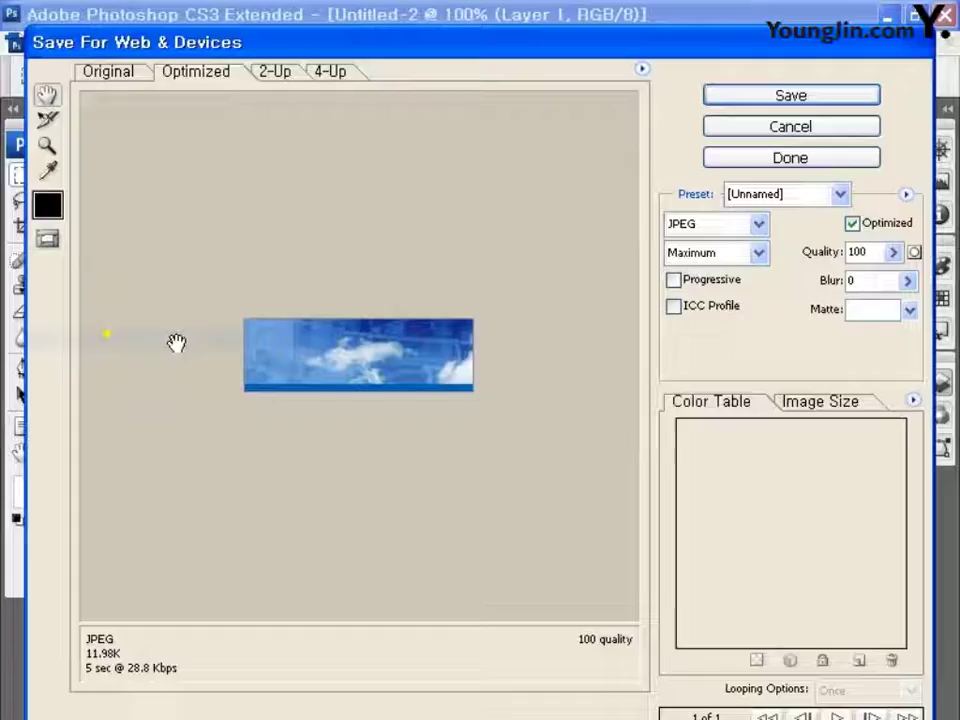
{"action": "left_click", "coordinate": [725, 95]}
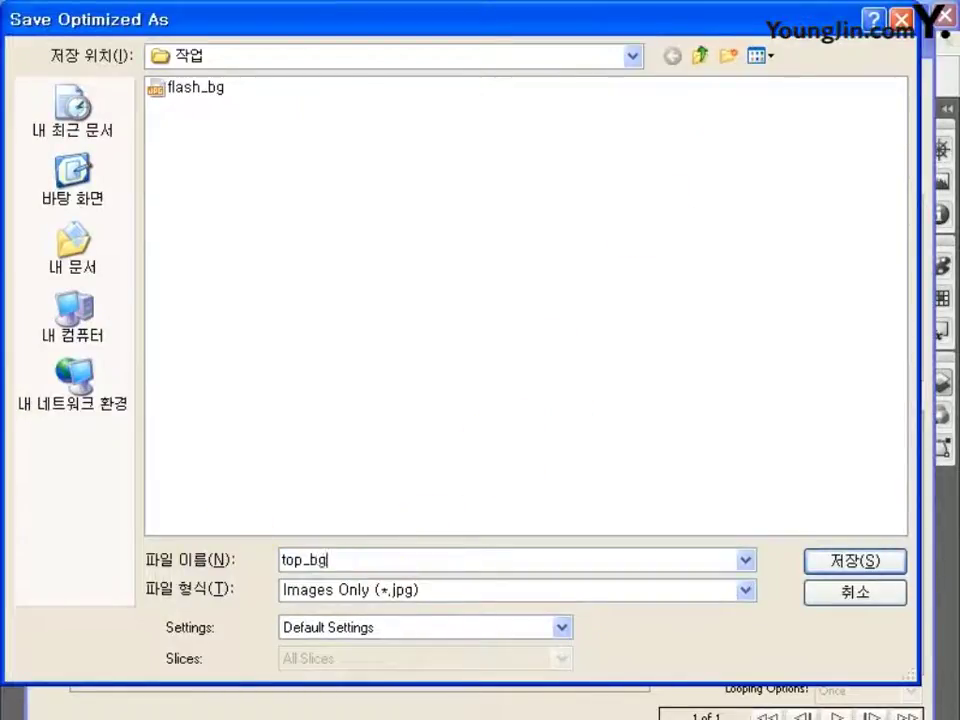
{"action": "type", "text": "top_bg"}
{"action": "left_click", "coordinate": [852, 562]}
{"action": "left_click", "coordinate": [625, 440]}
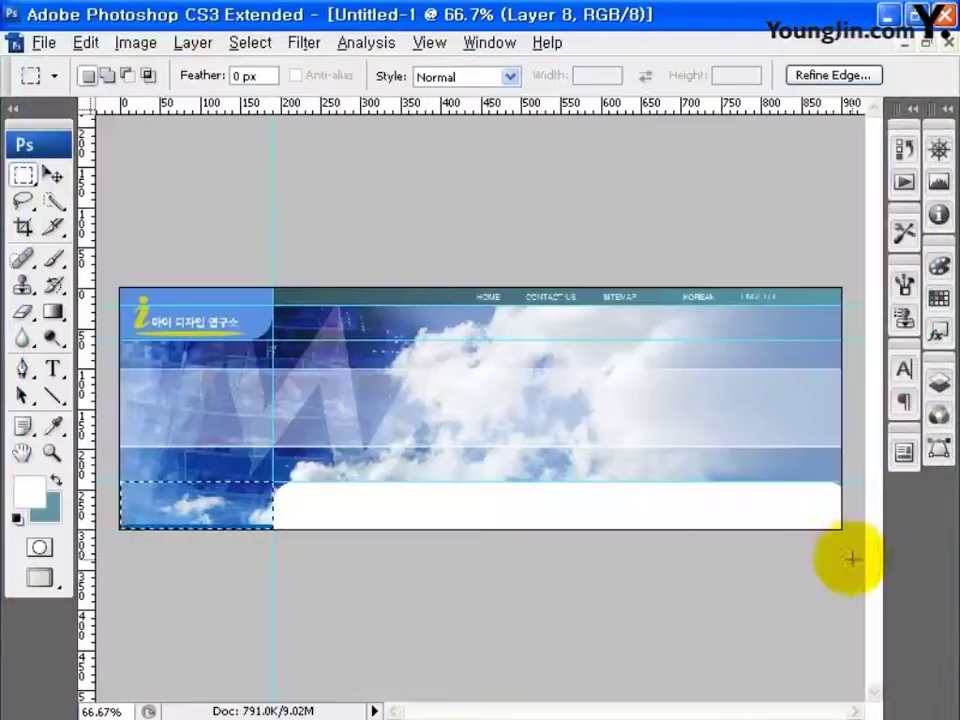
- Copy the white rounded area into a new 710 x 60 px document and export it for the web as a JPEG named flash_menu
{"action": "key", "text": "ctrl+n"}
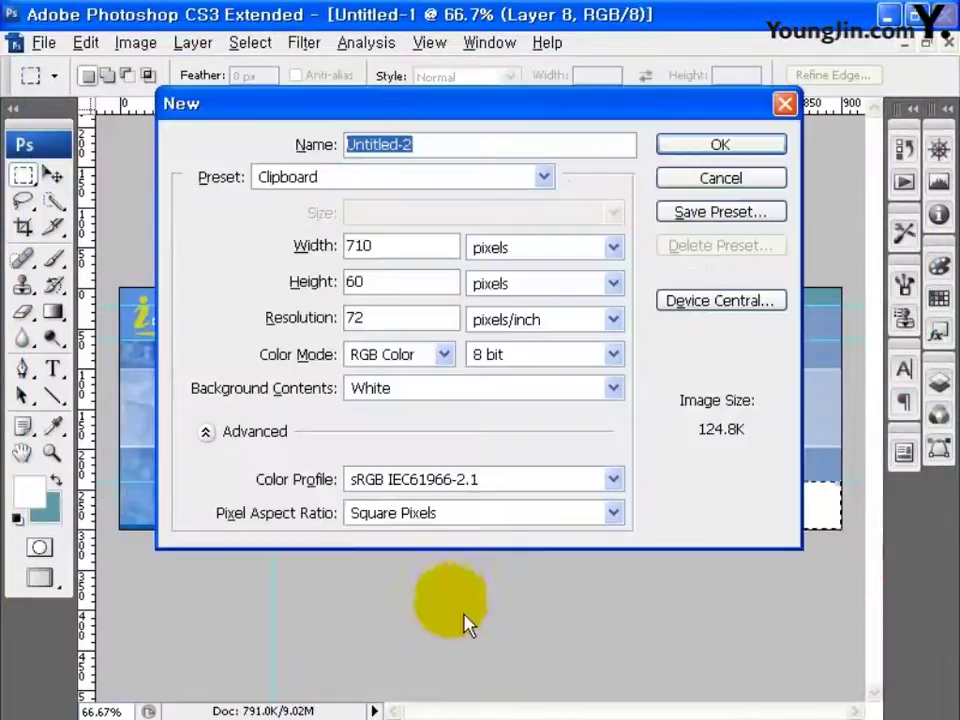
{"action": "left_click", "coordinate": [692, 146]}
{"action": "left_click", "coordinate": [44, 42]}
{"action": "left_click", "coordinate": [120, 338]}
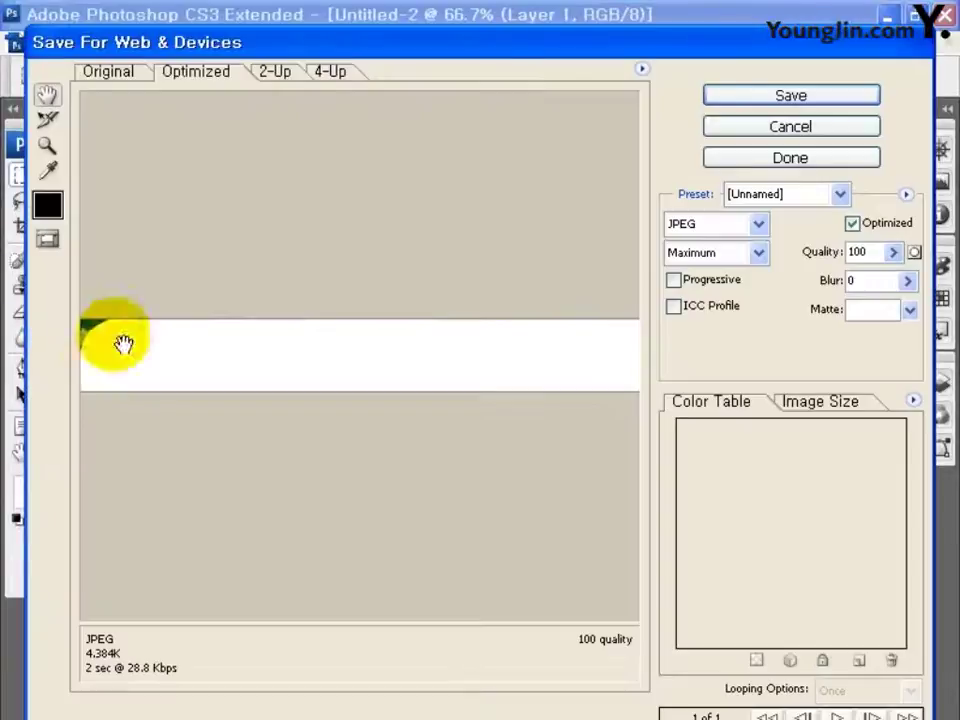
{"action": "left_click", "coordinate": [765, 96]}
{"action": "type", "text": "flas"}
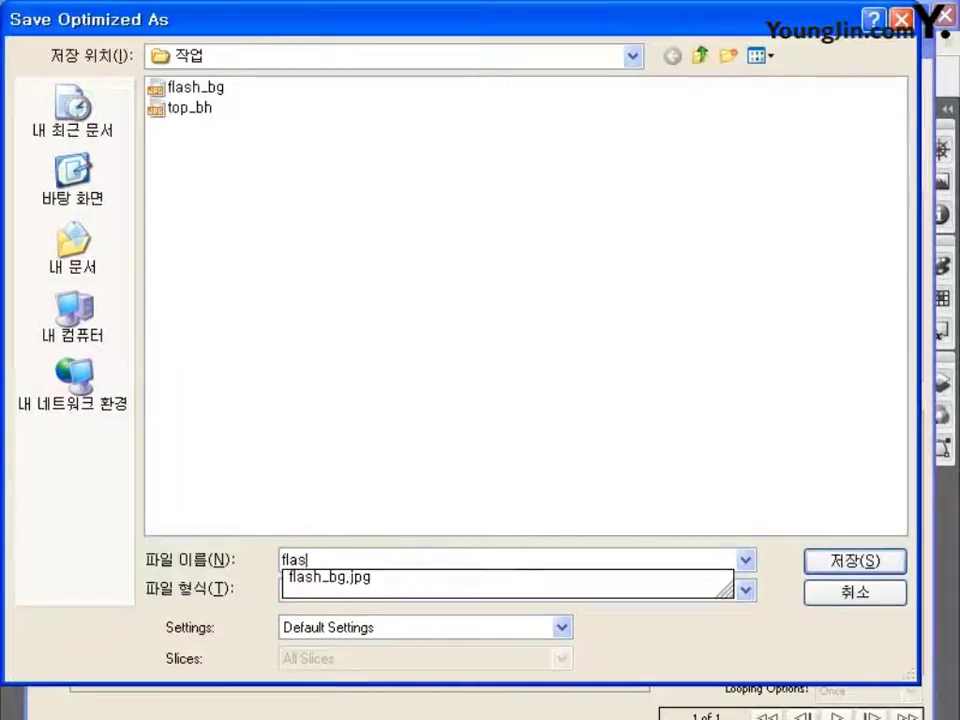
{"action": "type", "text": "h_menu"}
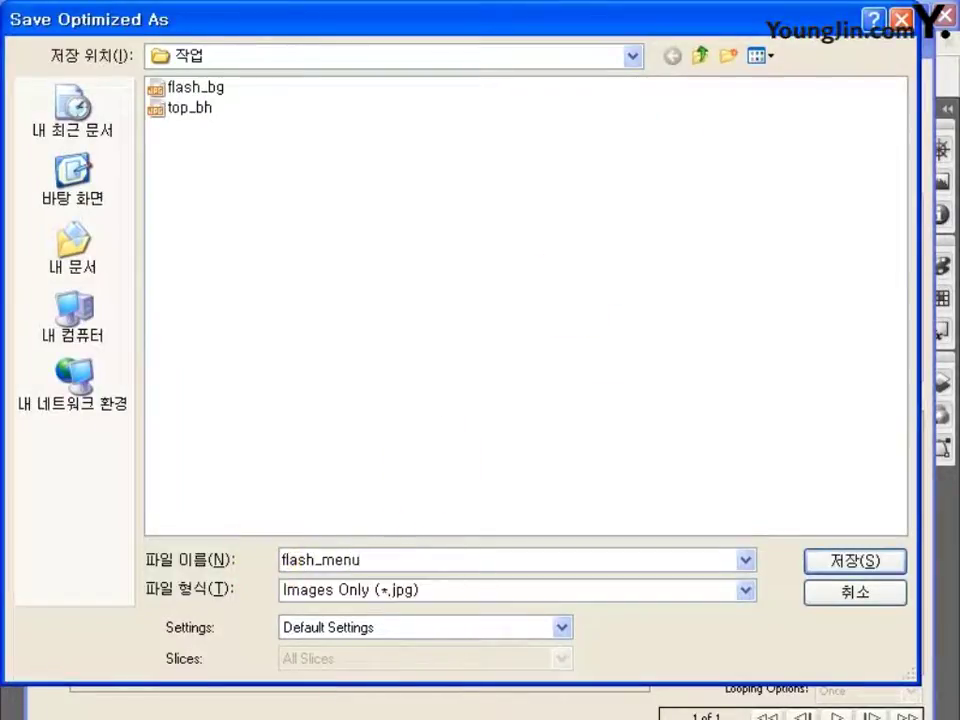
{"action": "left_click", "coordinate": [840, 562]}
- Copy a full-height strip 15 px wide along the banner's right edge into a new 15 x 300 px document
{"action": "left_click", "coordinate": [848, 273]}
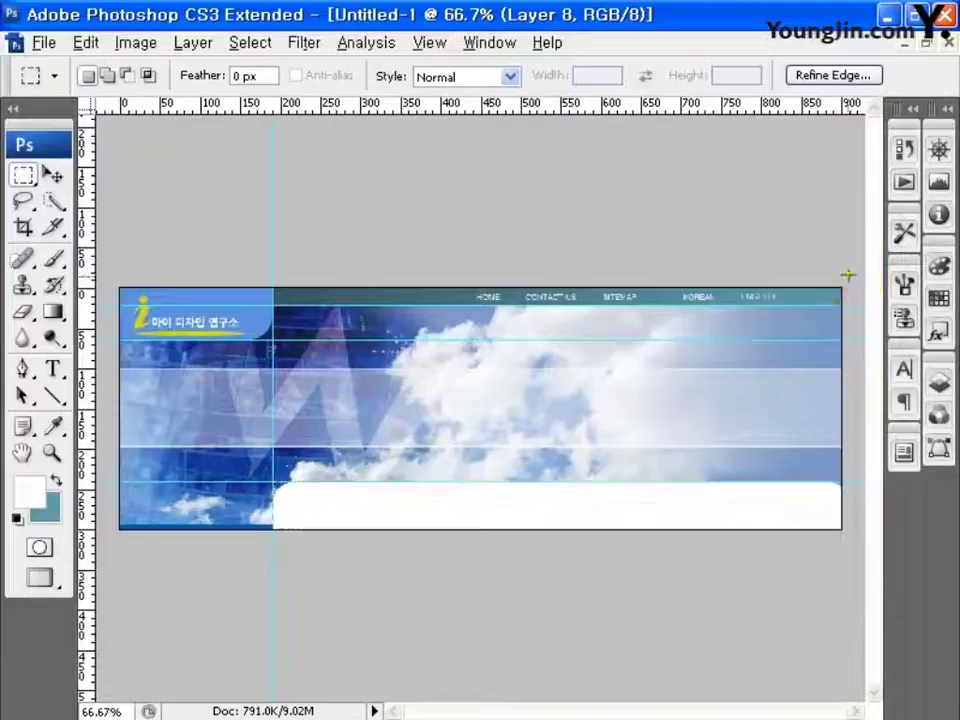
{"action": "left_click_drag", "start_coordinate": [815, 390], "coordinate": [824, 566]}
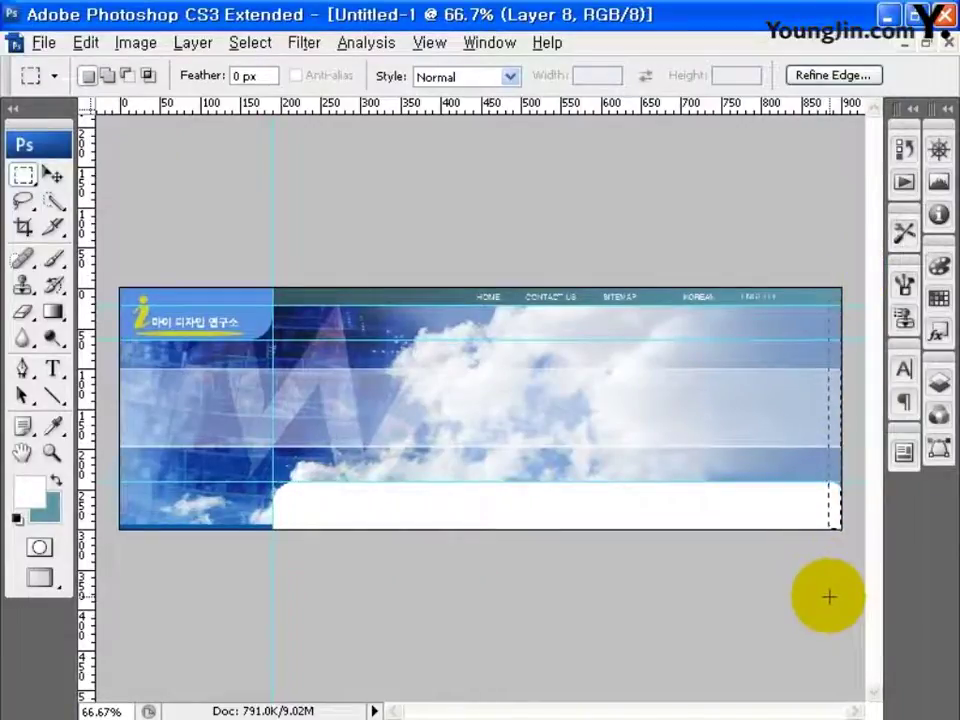
{"action": "key", "text": "ctrl+n"}
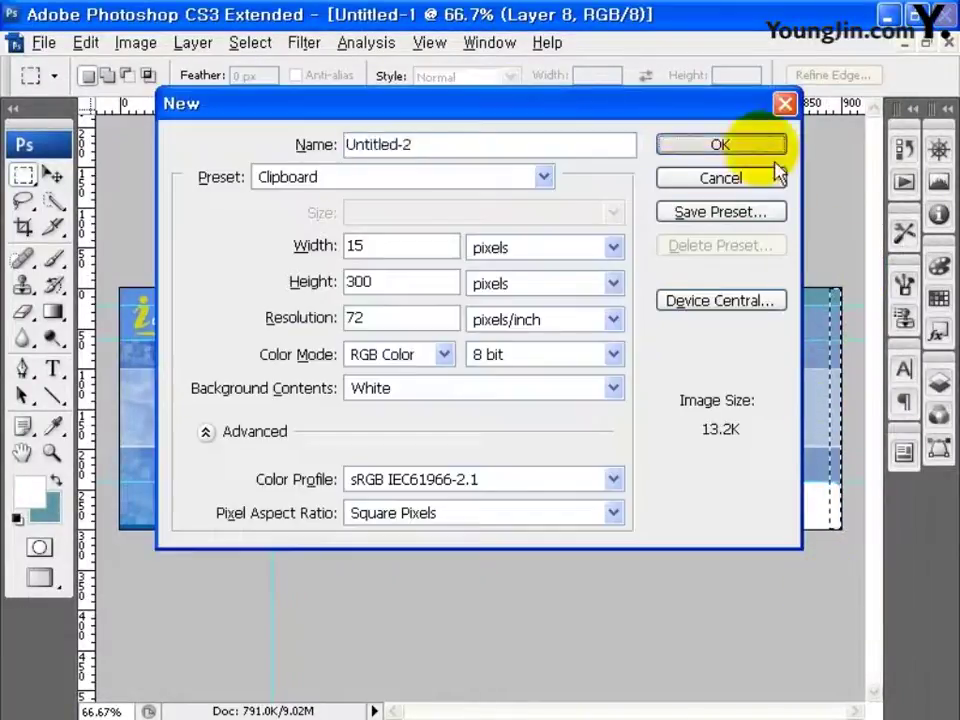
{"action": "left_click", "coordinate": [765, 145]}
{"action": "key", "text": "ctrl+v"}
- Export the narrow strip for the web as a JPEG in the same folder and accept the file name warning
{"action": "left_click", "coordinate": [43, 42]}
{"action": "left_click", "coordinate": [120, 337]}
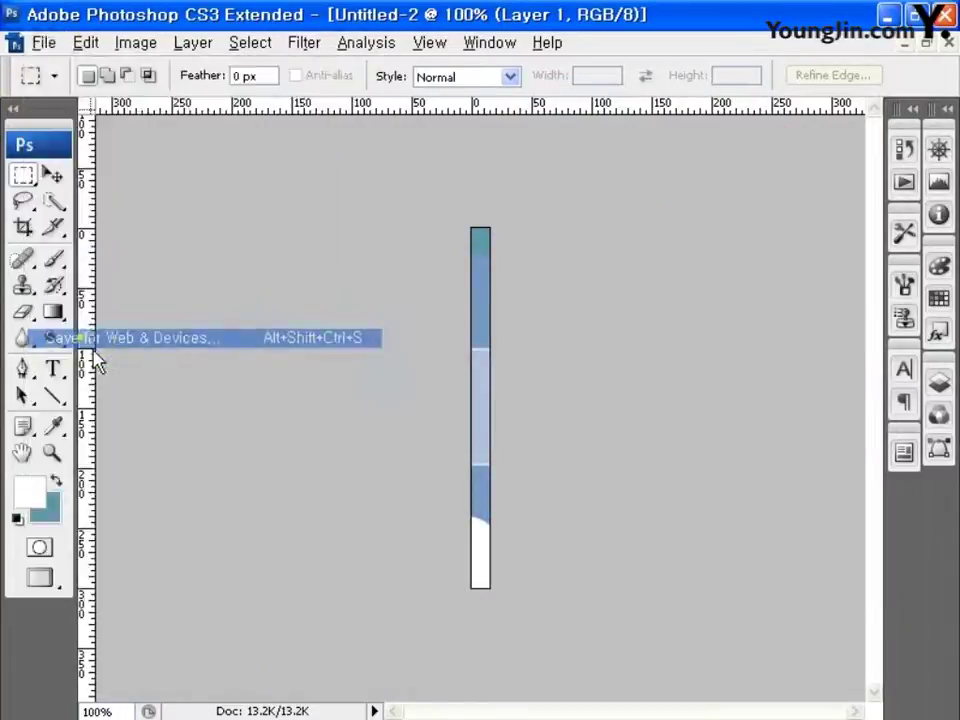
{"action": "left_click", "coordinate": [790, 95]}
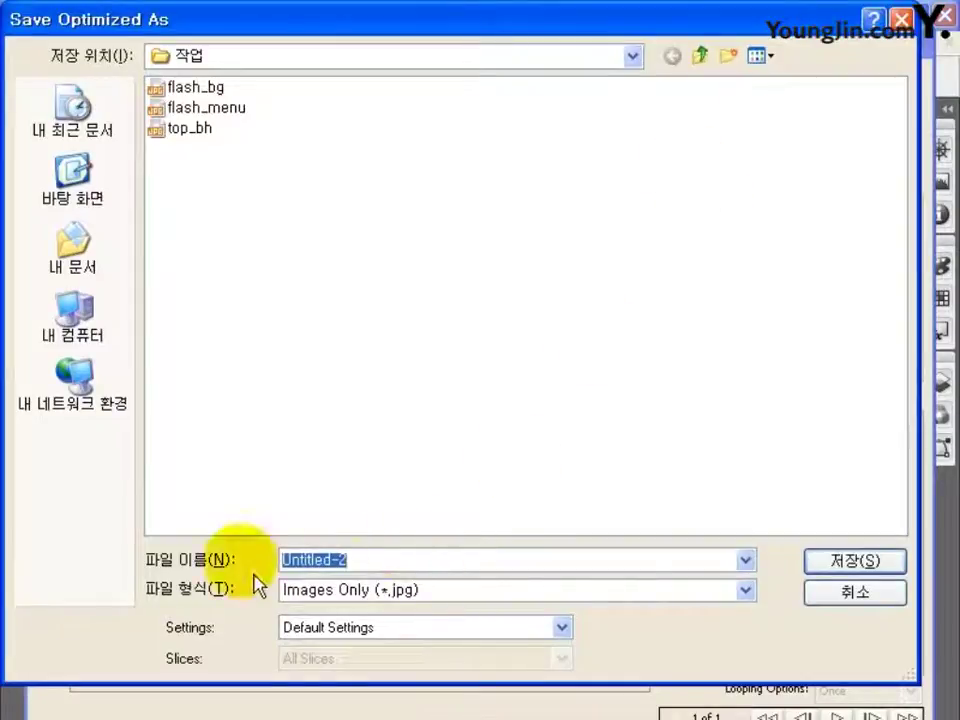
{"action": "left_click", "coordinate": [852, 561]}
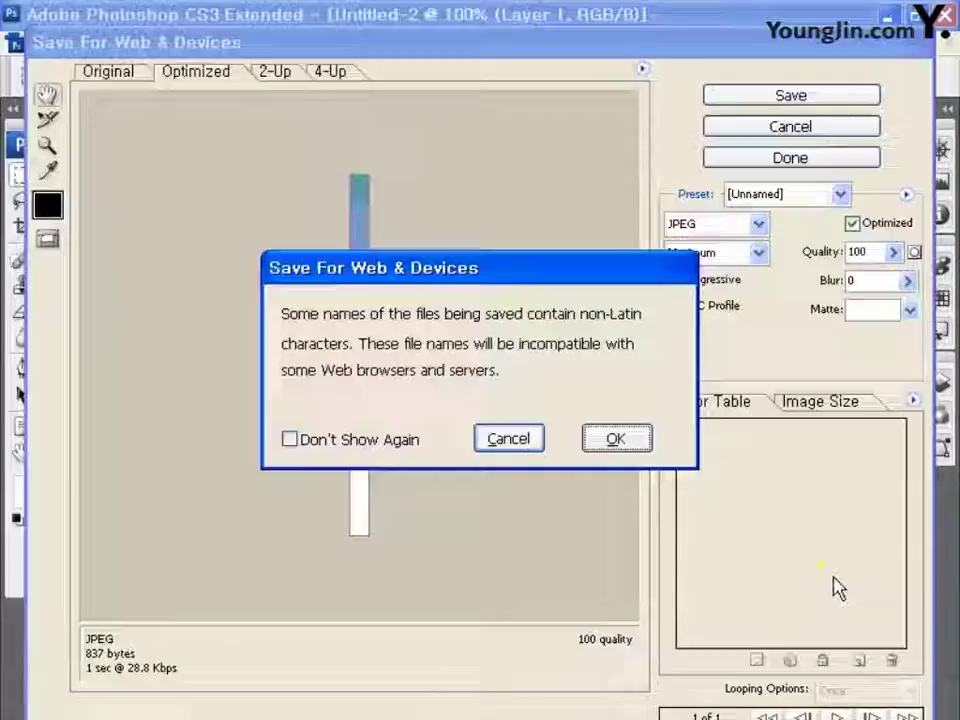
{"action": "left_click", "coordinate": [618, 438]}
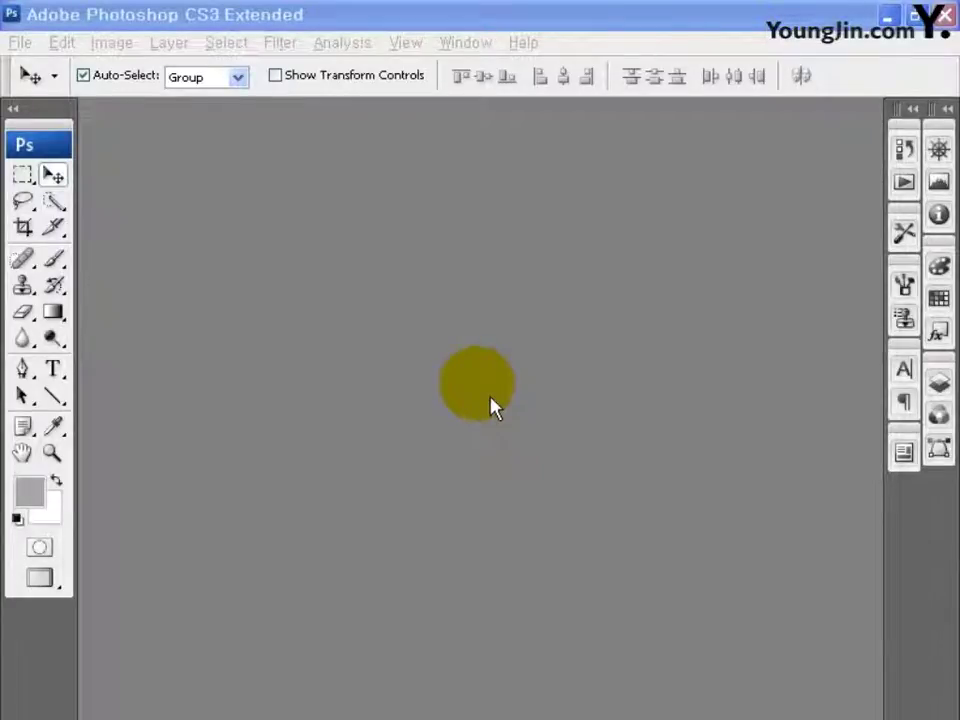
- Create a new RGB document 191 pixels wide and 610 pixels high at 72 pixels/inch with a white background
{"action": "left_click", "coordinate": [20, 42]}
{"action": "left_click", "coordinate": [45, 68]}
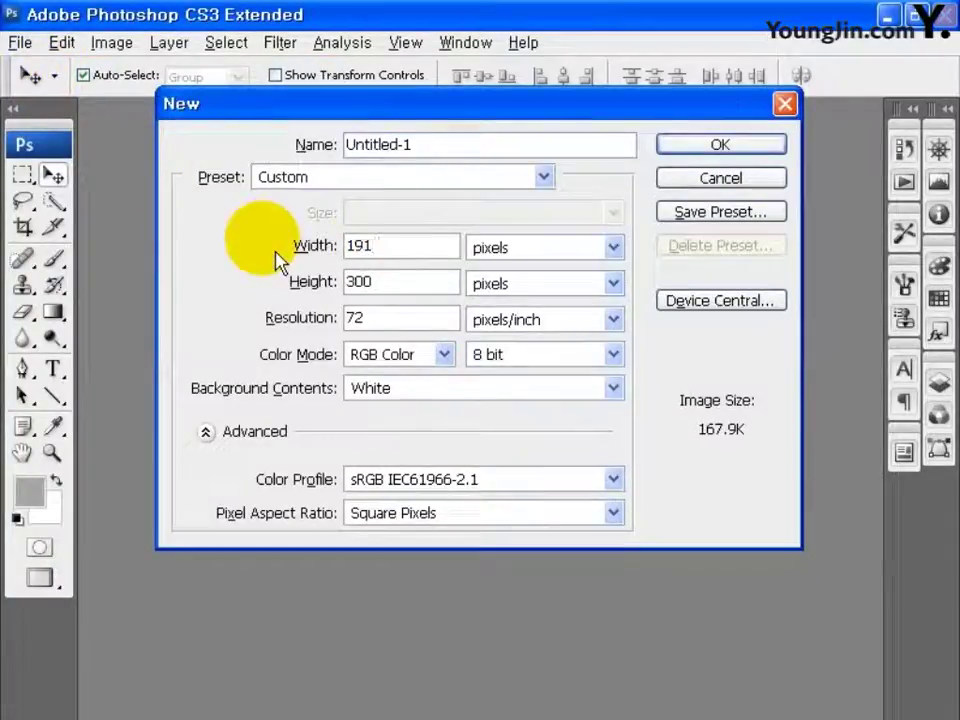
{"action": "key", "text": "Tab"}
{"action": "type", "text": "6"}
{"action": "left_click", "coordinate": [364, 331]}
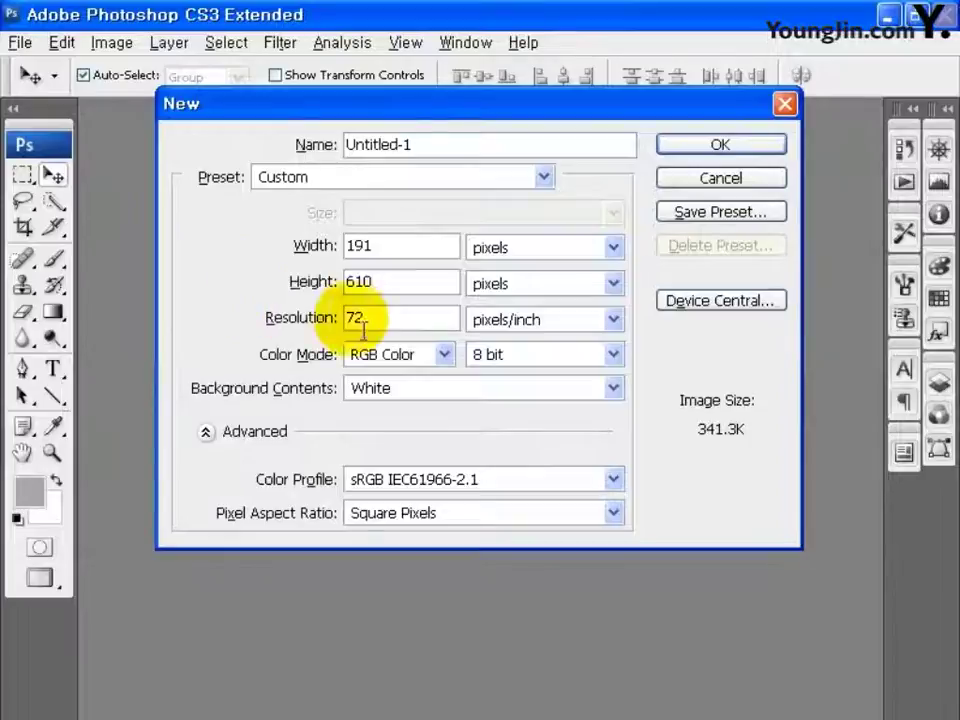
{"action": "left_click", "coordinate": [444, 355]}
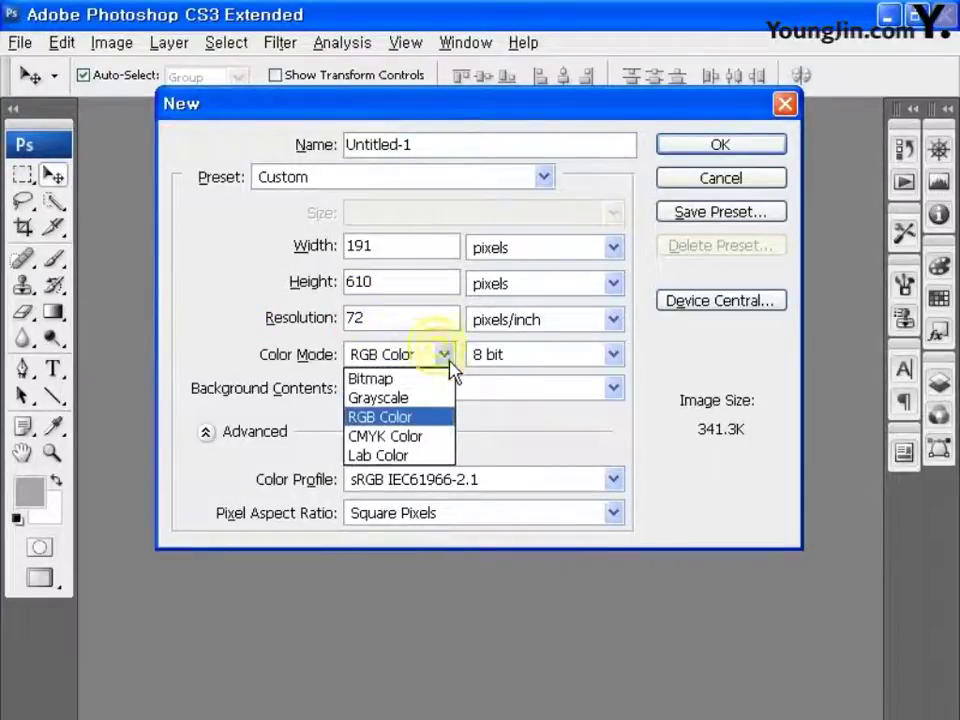
{"action": "left_click", "coordinate": [431, 424]}
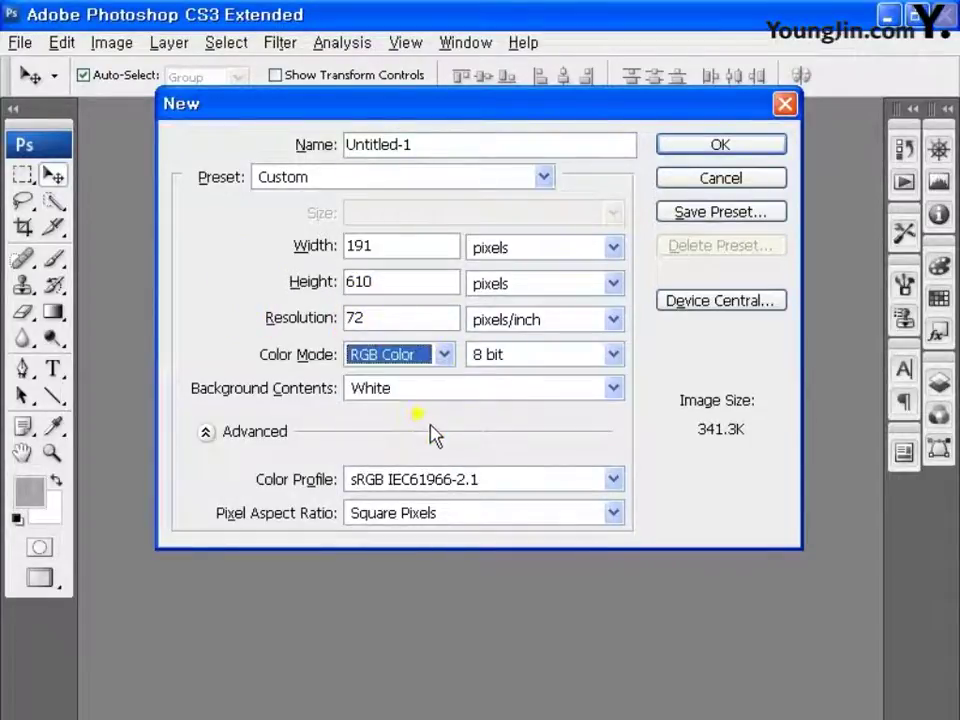
{"action": "left_click", "coordinate": [729, 147]}
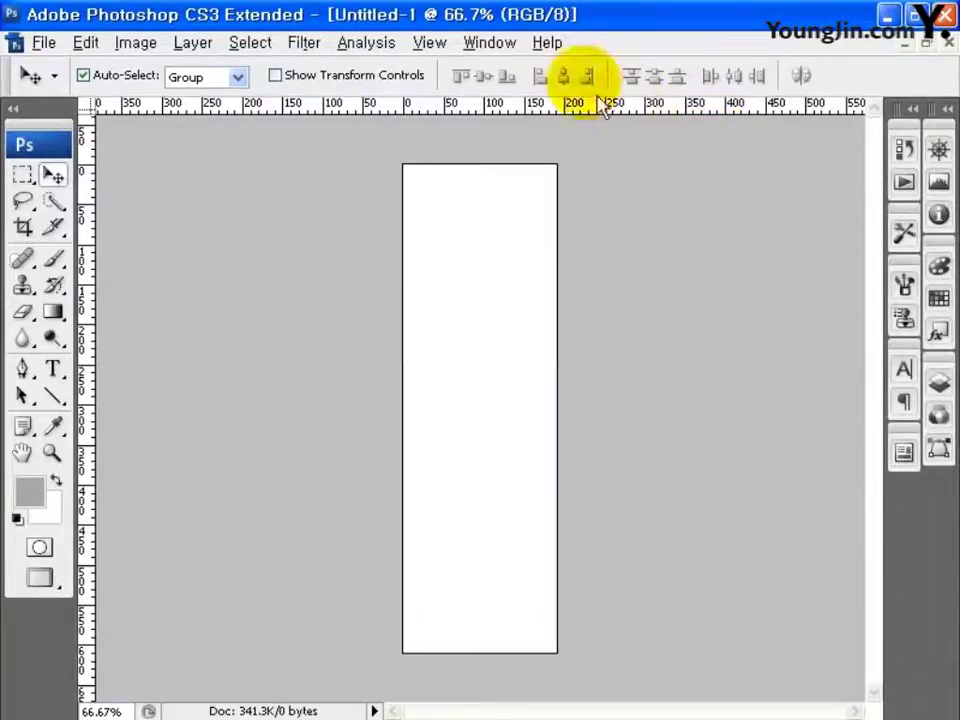
- With the Info readout shown, place horizontal guides at about 28, 50, 70 and 150 px and a vertical guide at about 185 px
{"action": "left_click", "coordinate": [501, 42]}
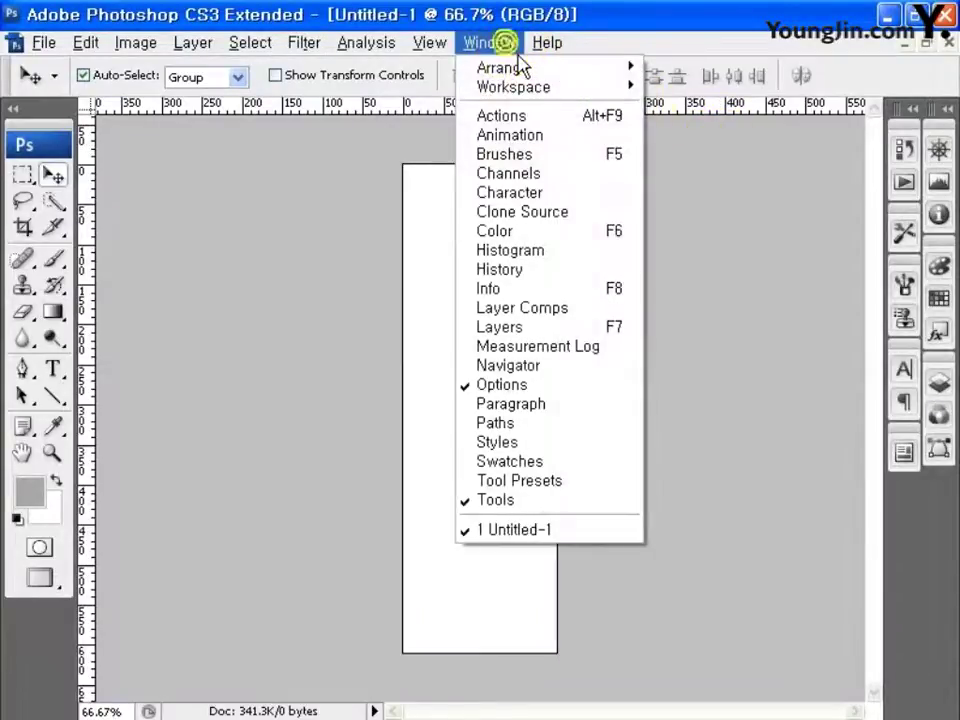
{"action": "left_click", "coordinate": [512, 289]}
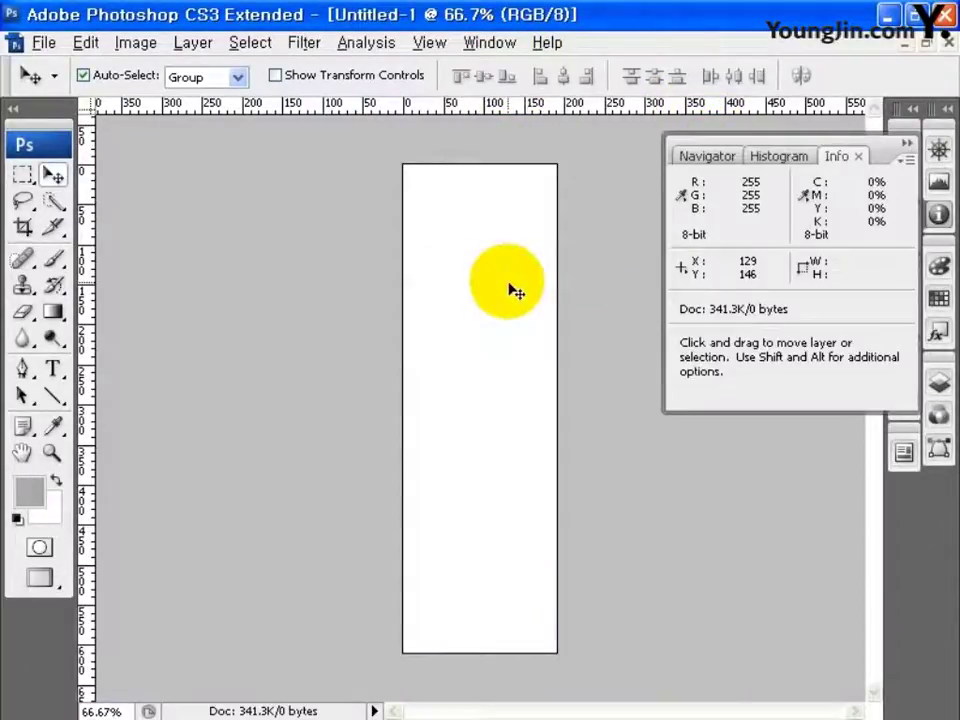
{"action": "key", "text": "ctrl+plus"}
{"action": "key", "text": "ctrl+plus"}
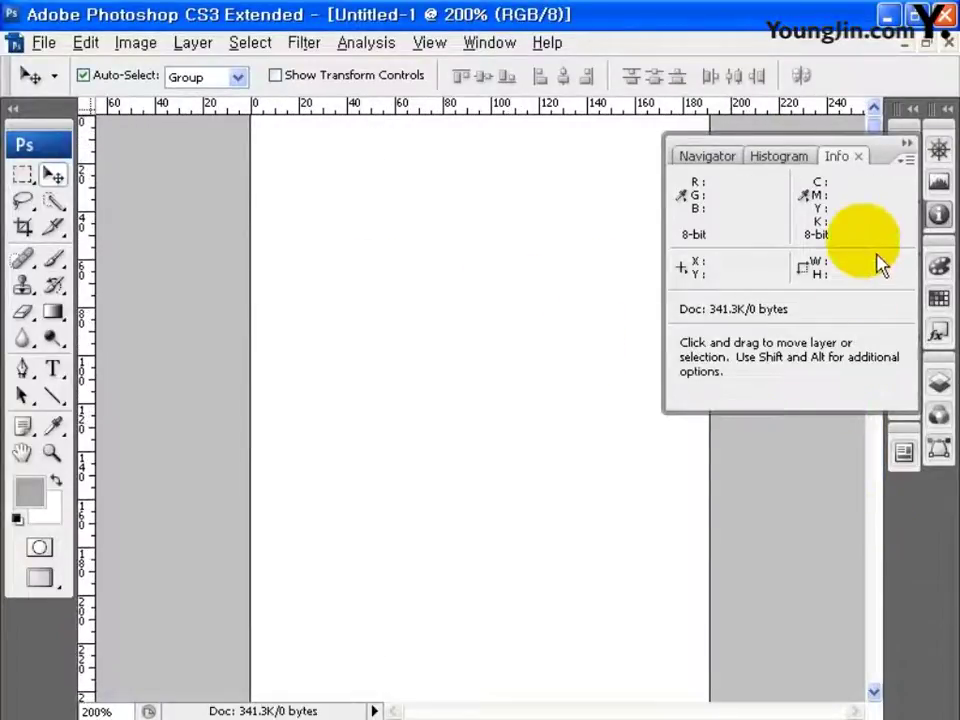
{"action": "left_click_drag", "start_coordinate": [516, 105], "coordinate": [512, 183]}
{"action": "left_click_drag", "start_coordinate": [519, 118], "coordinate": [514, 234]}
{"action": "left_click_drag", "start_coordinate": [523, 190], "coordinate": [519, 284]}
{"action": "left_click_drag", "start_coordinate": [540, 108], "coordinate": [531, 480]}
{"action": "left_click_drag", "start_coordinate": [90, 368], "coordinate": [703, 455]}
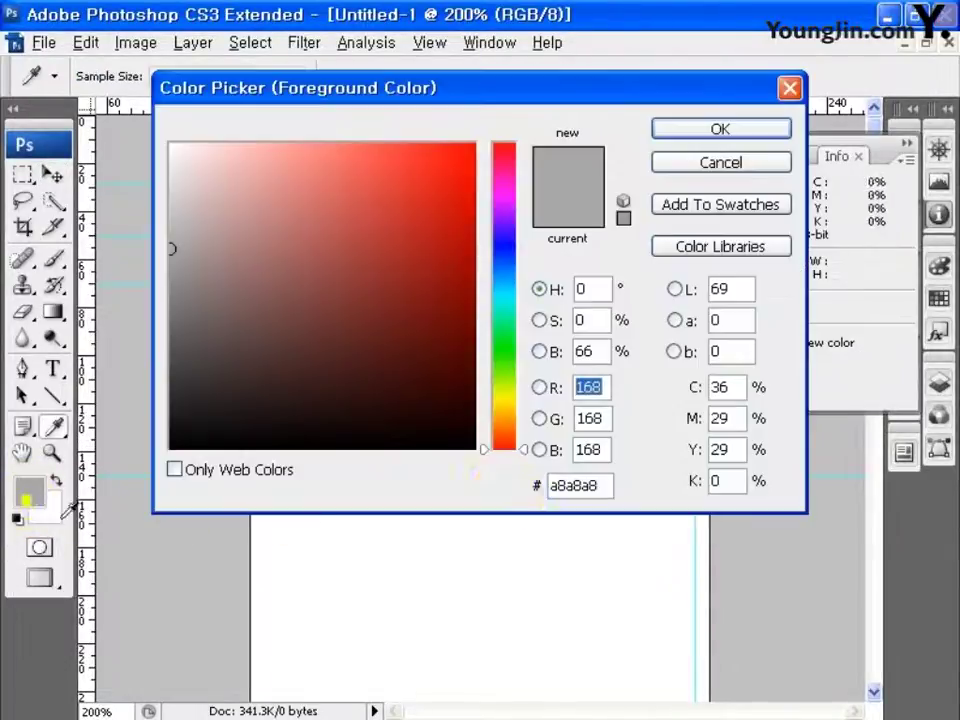
- Draw a 1 px vertical line in a8a8a8 down the full height of the document's right edge and hide the Info readout
{"action": "left_click", "coordinate": [29, 490]}
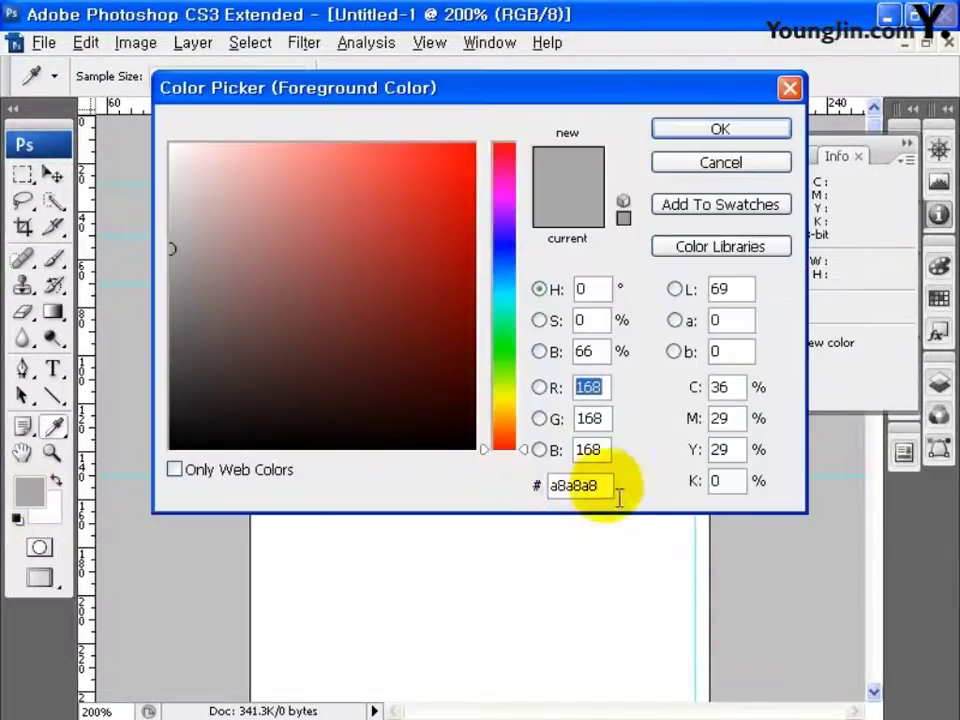
{"action": "double_click", "coordinate": [590, 486]}
{"action": "type", "text": "A8A8A"}
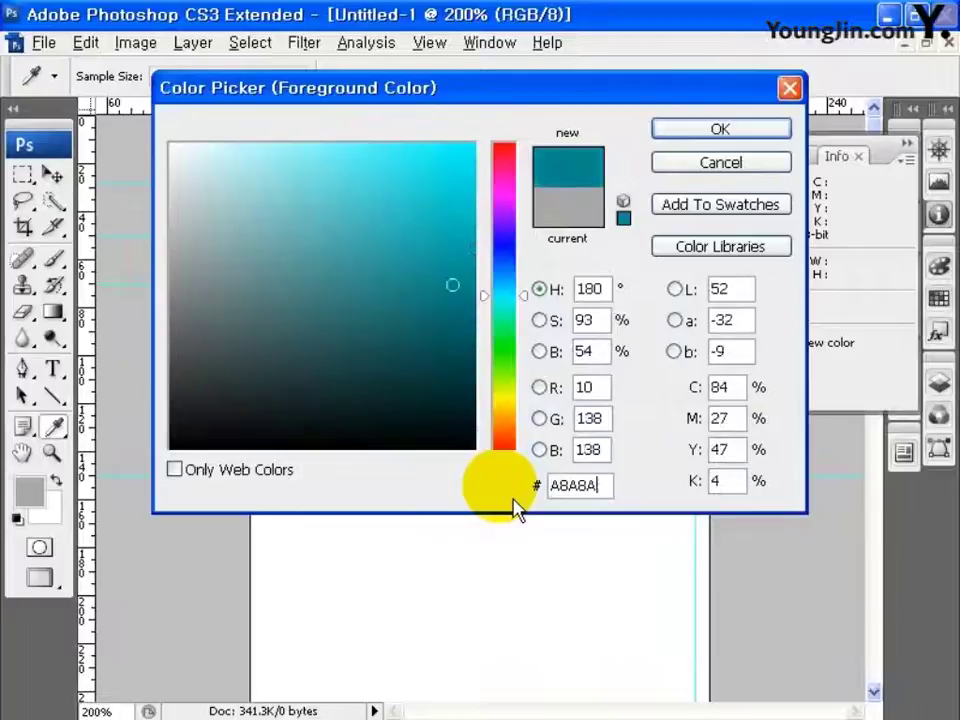
{"action": "type", "text": "8"}
{"action": "left_click", "coordinate": [713, 162]}
{"action": "left_click", "coordinate": [60, 400]}
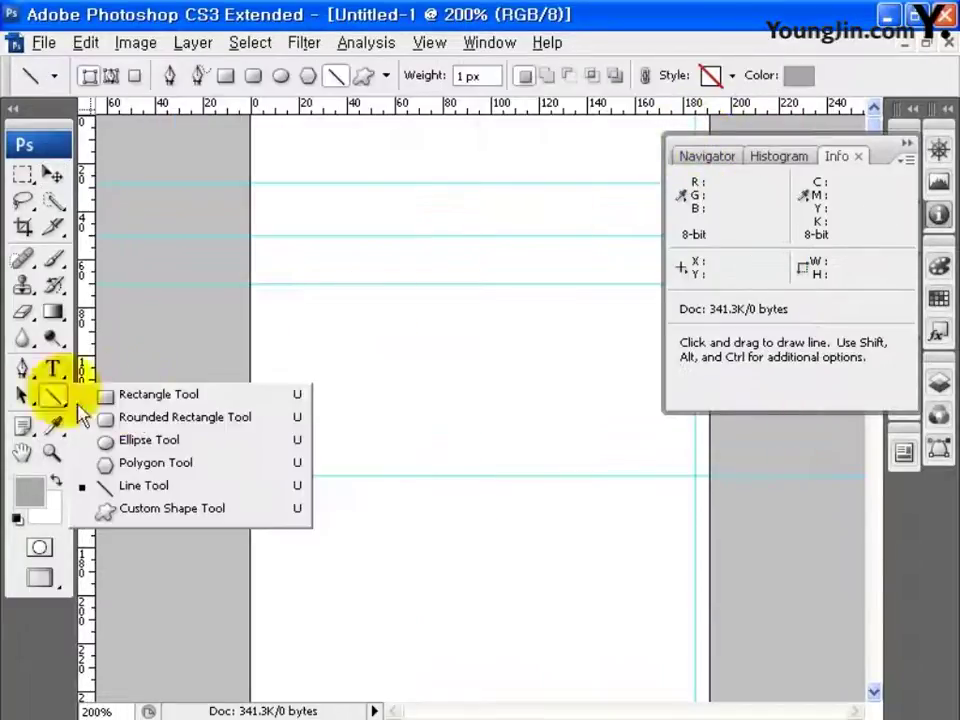
{"action": "left_click", "coordinate": [135, 486]}
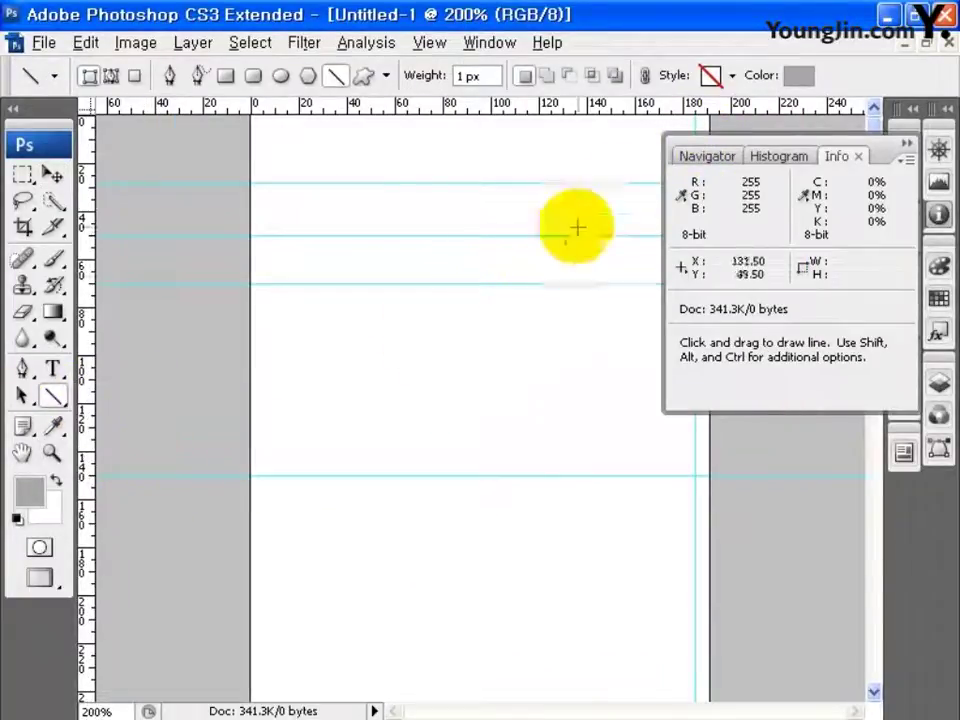
{"action": "left_click_drag", "start_coordinate": [707, 118], "coordinate": [705, 700]}
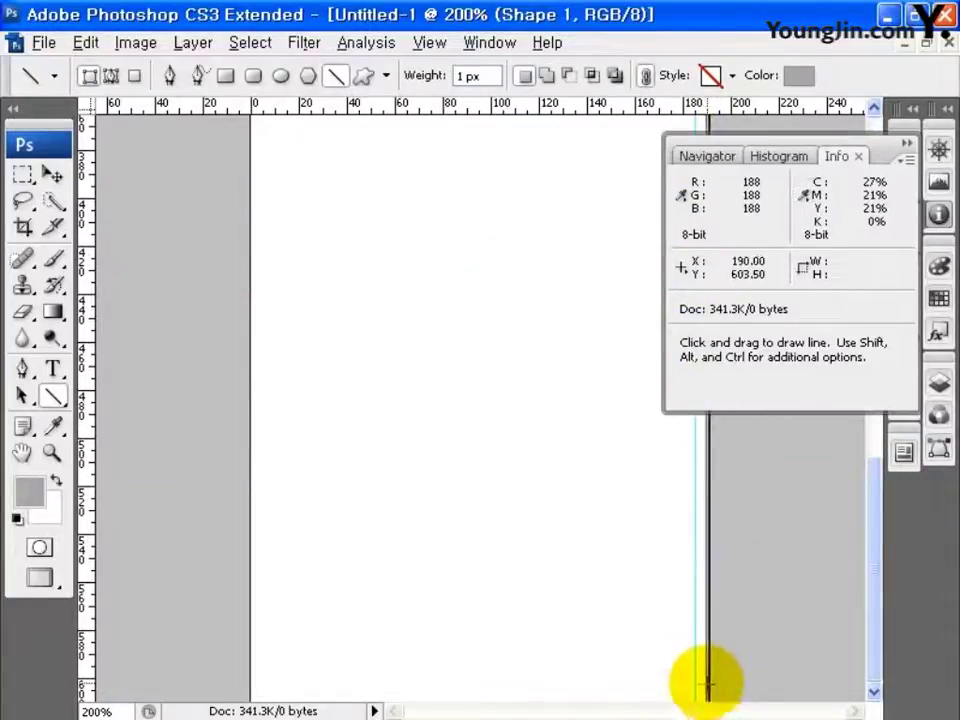
{"action": "left_click", "coordinate": [938, 150]}
{"action": "left_click_drag", "start_coordinate": [876, 420], "coordinate": [868, 150]}
- Add the text MEMBERS above the first horizontal guide, near the document's upper-left corner
{"action": "left_click", "coordinate": [54, 369]}
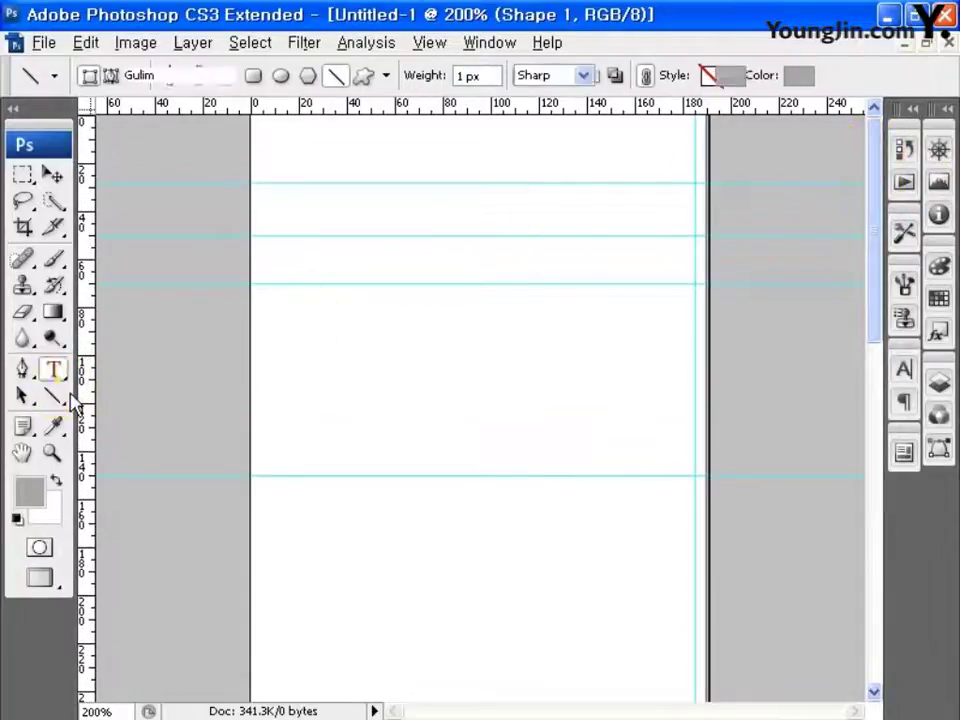
{"action": "left_click", "coordinate": [308, 174]}
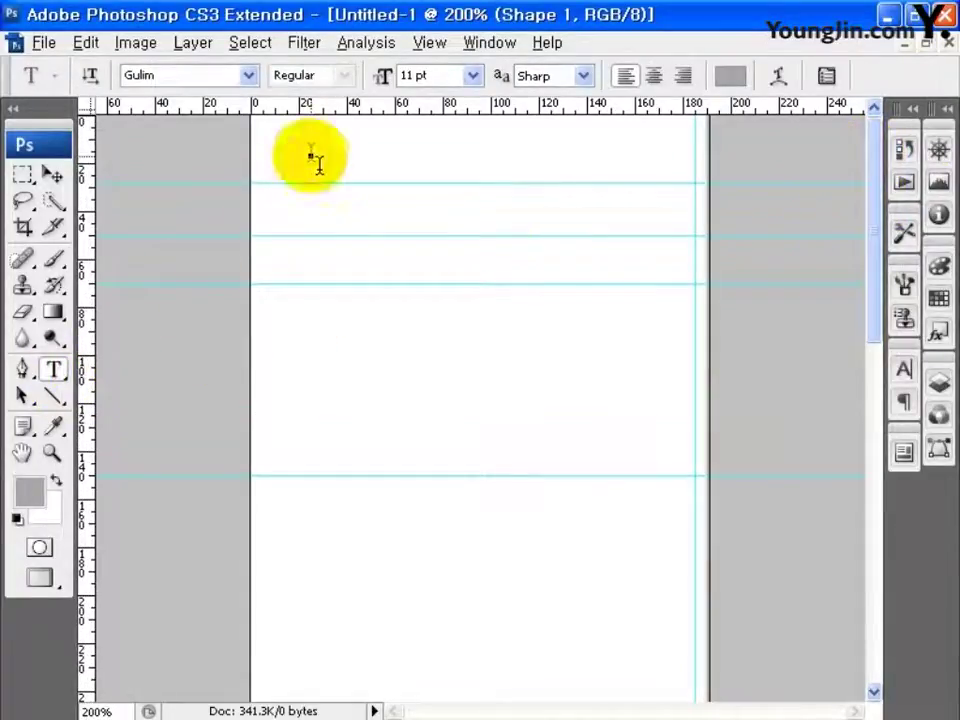
{"action": "type", "text": "MEMBERS"}
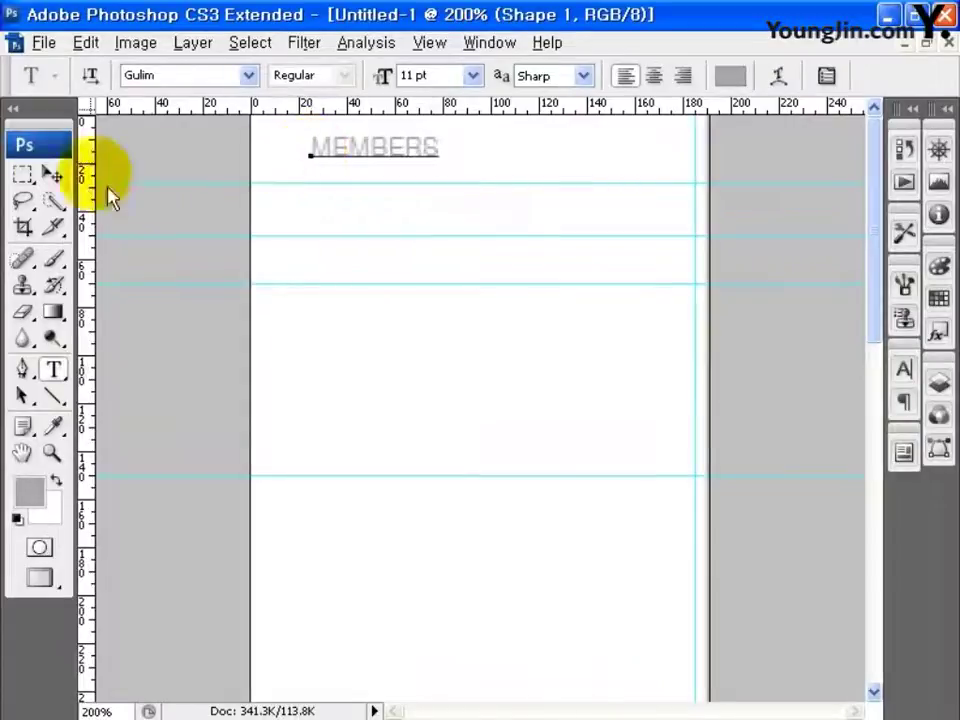
{"action": "left_click", "coordinate": [54, 174]}
- Format the MEMBERS text as Dotum, 12 pt, color 686868, and move it closer to the document's left edge
{"action": "left_click", "coordinate": [489, 42]}
{"action": "left_click", "coordinate": [497, 198]}
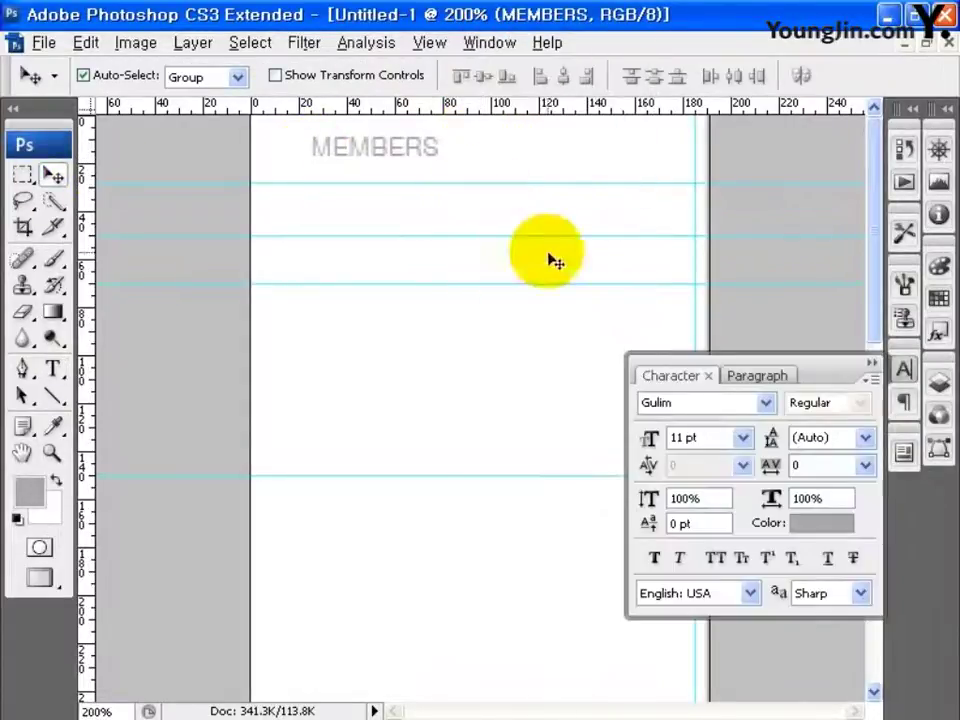
{"action": "left_click", "coordinate": [745, 401]}
{"action": "left_click_drag", "start_coordinate": [952, 230], "coordinate": [952, 145]}
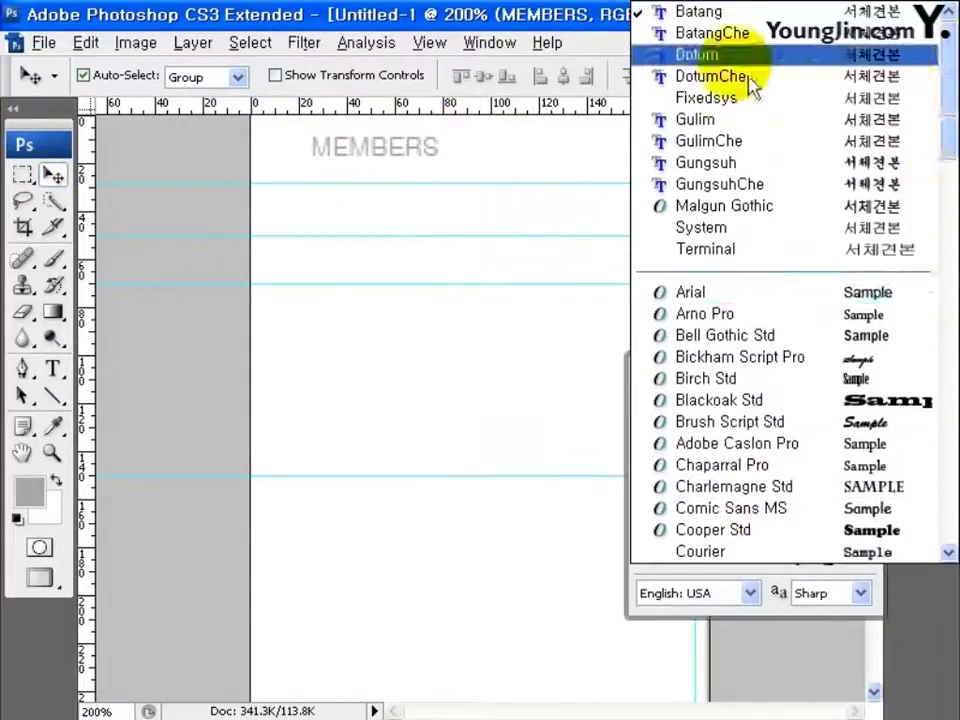
{"action": "left_click", "coordinate": [745, 58]}
{"action": "left_click", "coordinate": [743, 437]}
{"action": "left_click", "coordinate": [722, 250]}
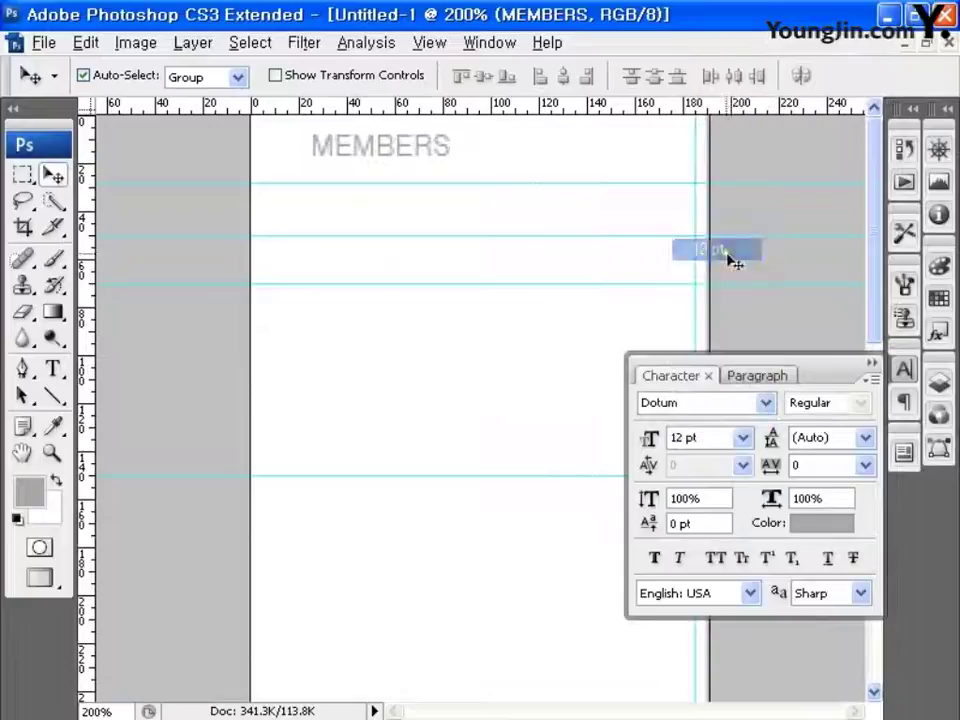
{"action": "left_click", "coordinate": [822, 526]}
{"action": "left_click_drag", "start_coordinate": [612, 488], "coordinate": [516, 508]}
{"action": "type", "text": "686868"}
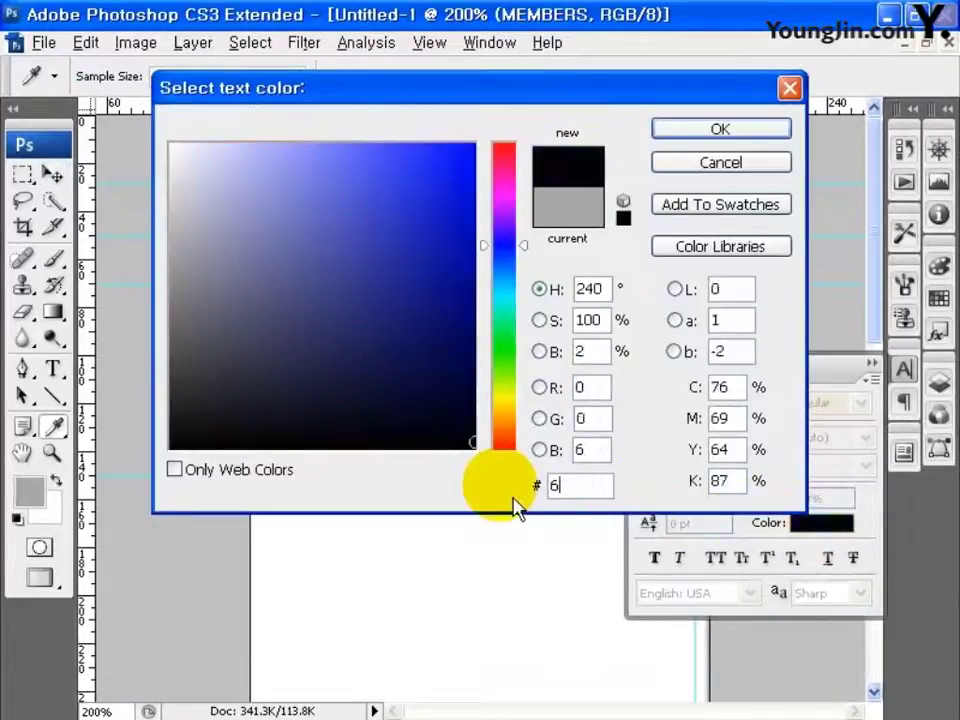
{"action": "left_click", "coordinate": [718, 132]}
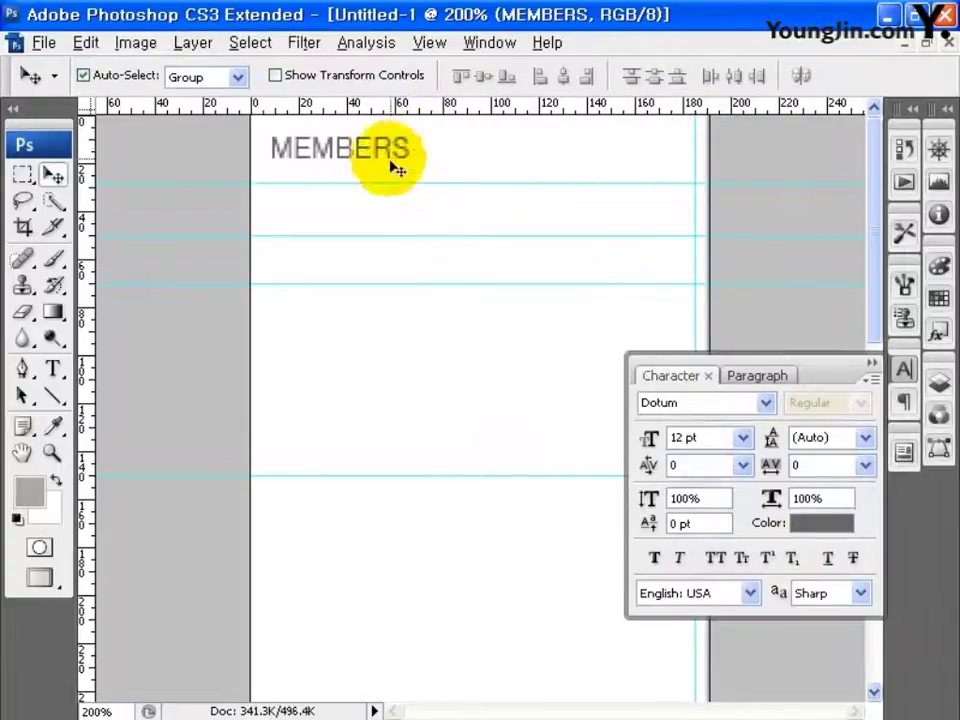
- Add the text Login just right of MEMBERS on the same line and color it 0062B6
{"action": "left_click", "coordinate": [53, 368]}
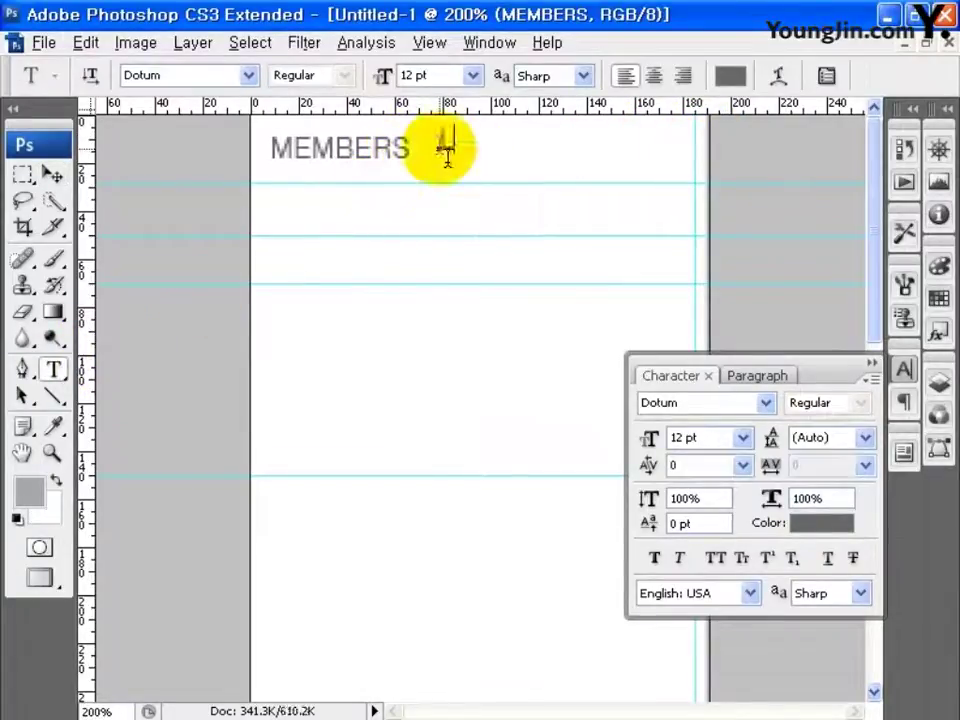
{"action": "left_click", "coordinate": [53, 174]}
{"action": "left_click", "coordinate": [821, 522]}
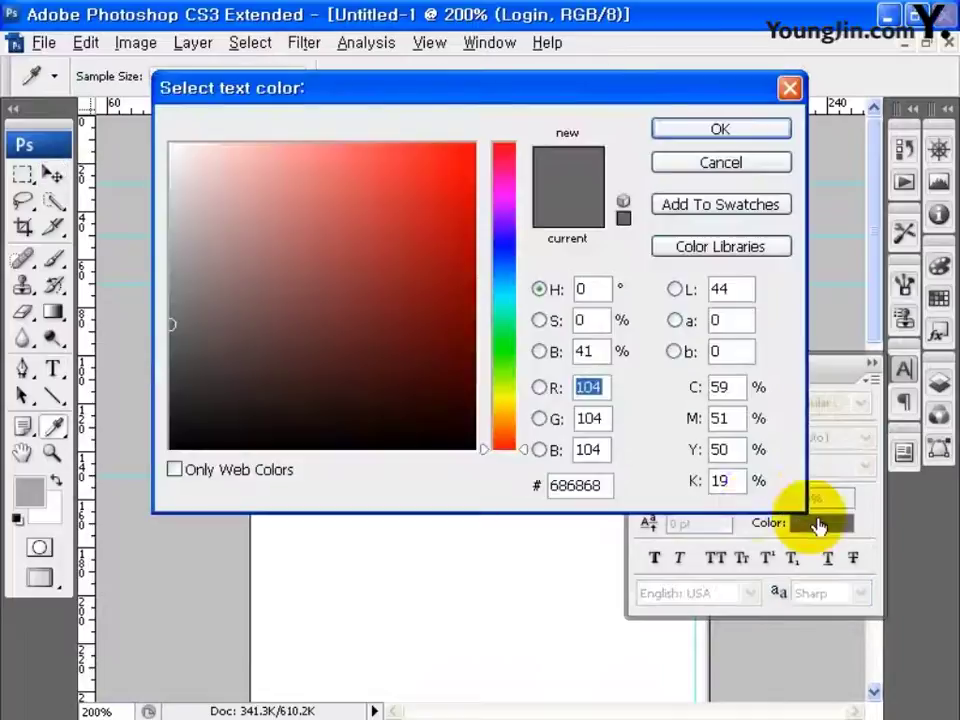
{"action": "left_click_drag", "start_coordinate": [621, 494], "coordinate": [545, 488]}
{"action": "type", "text": "0062B6"}
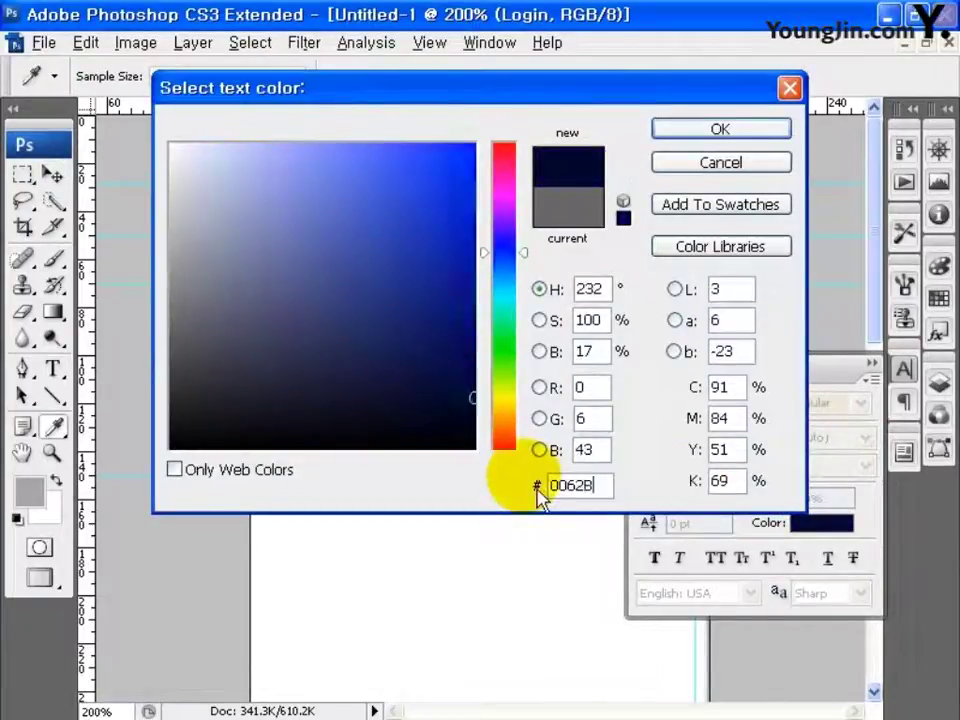
{"action": "left_click", "coordinate": [711, 133]}
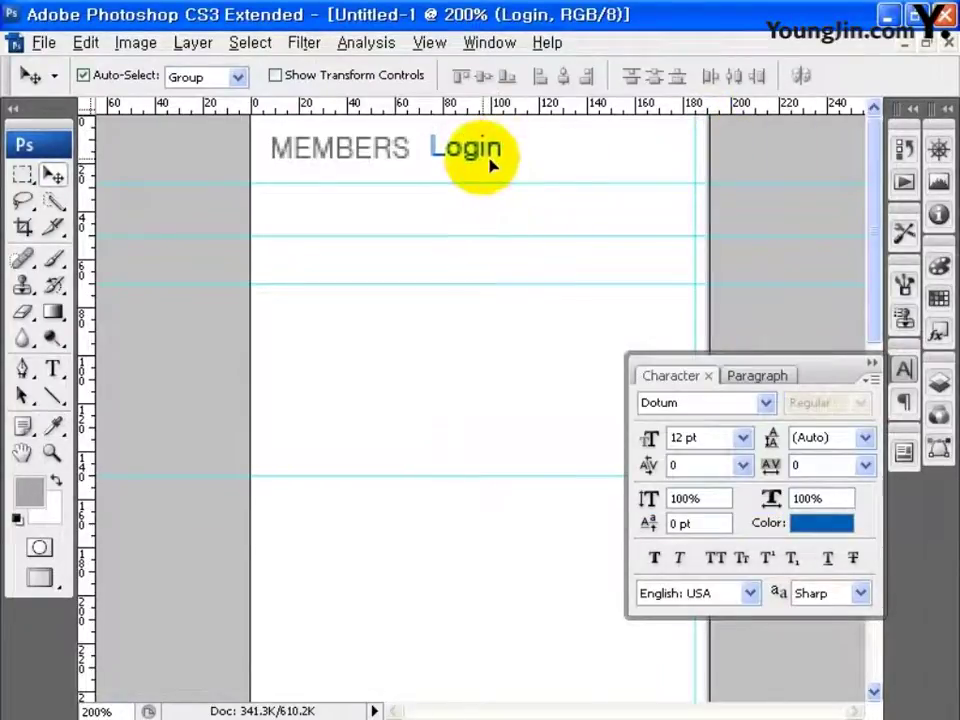
- Add the text 아이디 below MEMBERS, between the first and second horizontal guides
{"action": "left_click", "coordinate": [51, 366]}
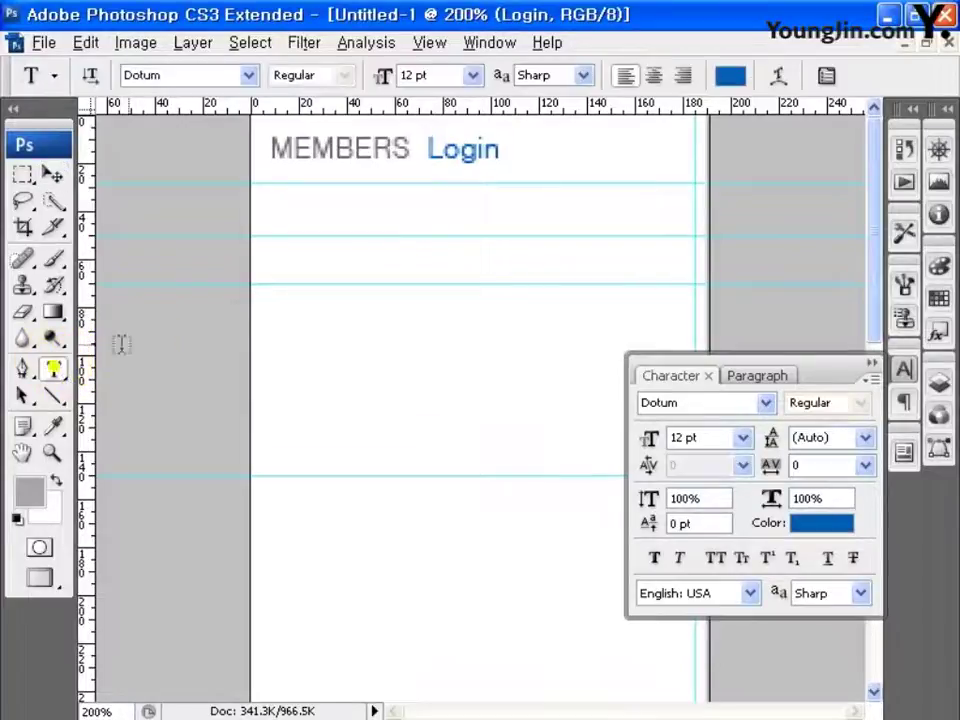
{"action": "left_click", "coordinate": [293, 215]}
{"action": "type", "text": "앙"}
{"action": "left_click", "coordinate": [54, 177]}
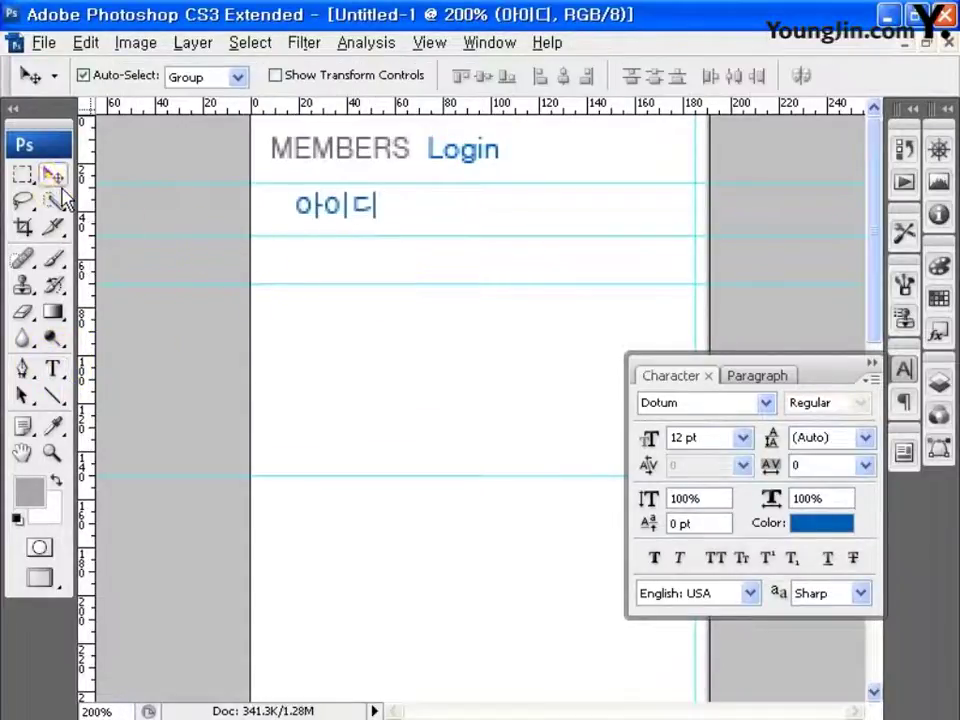
- Format the 아이디 label as Gulim, 11 pt, color 686868
{"action": "left_click", "coordinate": [765, 402]}
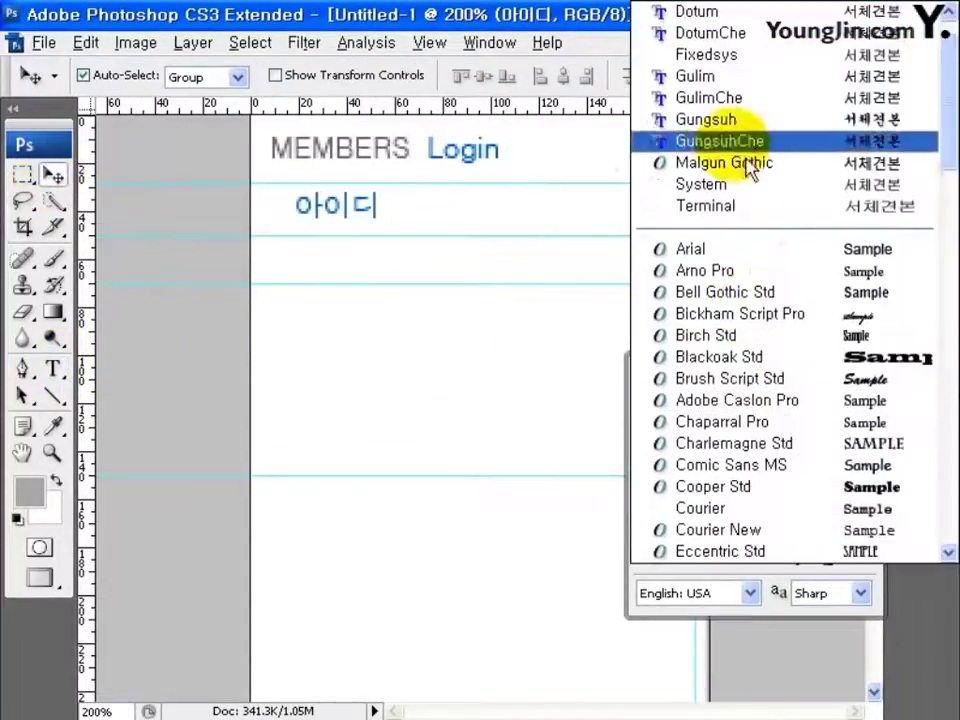
{"action": "left_click", "coordinate": [740, 105]}
{"action": "left_click", "coordinate": [743, 437]}
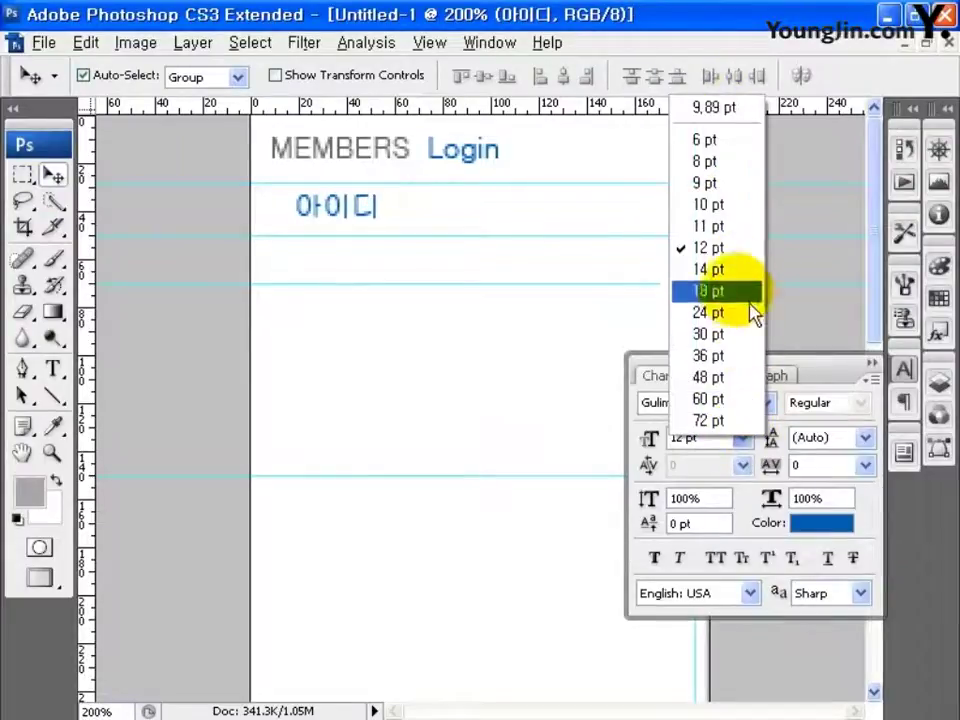
{"action": "left_click", "coordinate": [732, 228]}
{"action": "left_click", "coordinate": [821, 524]}
{"action": "double_click", "coordinate": [605, 485]}
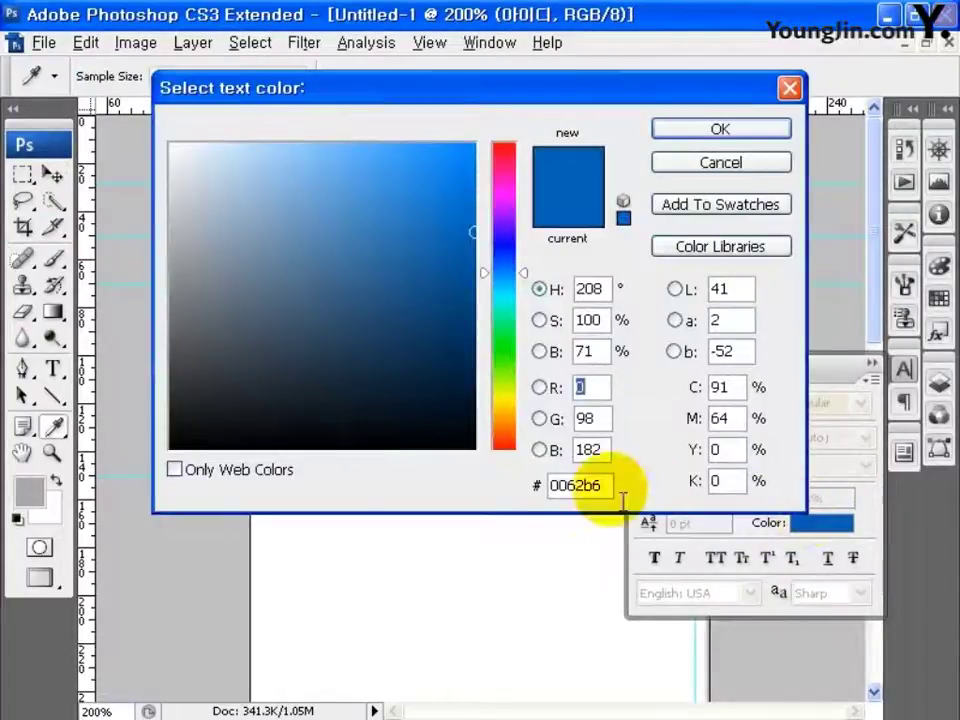
{"action": "type", "text": "686868"}
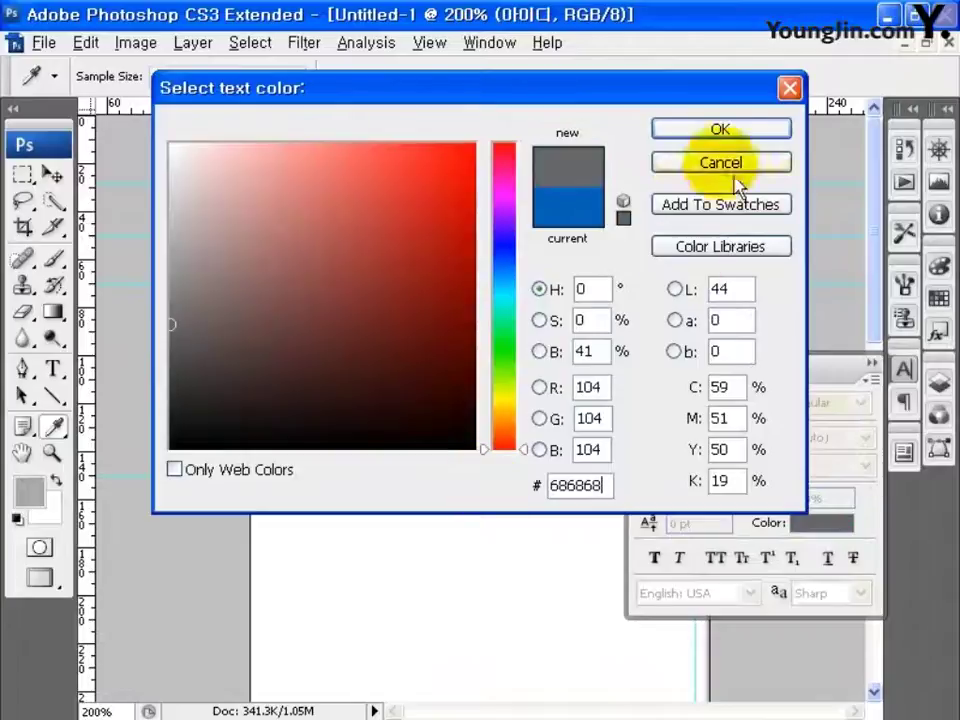
{"action": "left_click", "coordinate": [722, 130]}
- Add the label 비밀번호 between the second and third guides, nudge 아이디 down slightly, and hide the character settings
{"action": "left_click", "coordinate": [53, 369]}
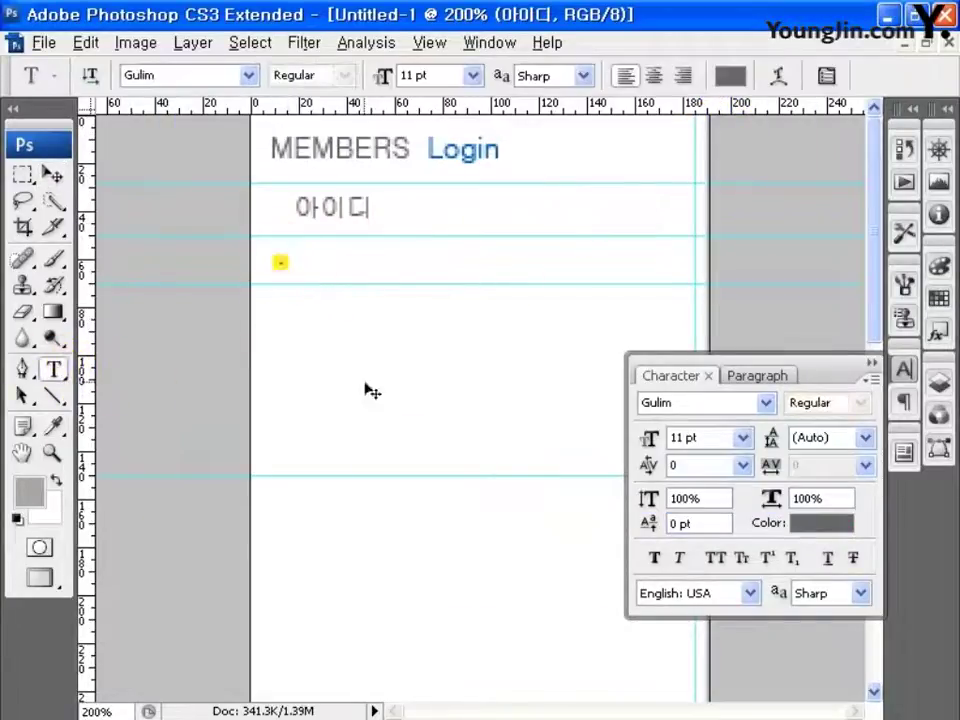
{"action": "left_click", "coordinate": [53, 173]}
{"action": "left_click_drag", "start_coordinate": [315, 276], "coordinate": [318, 222]}
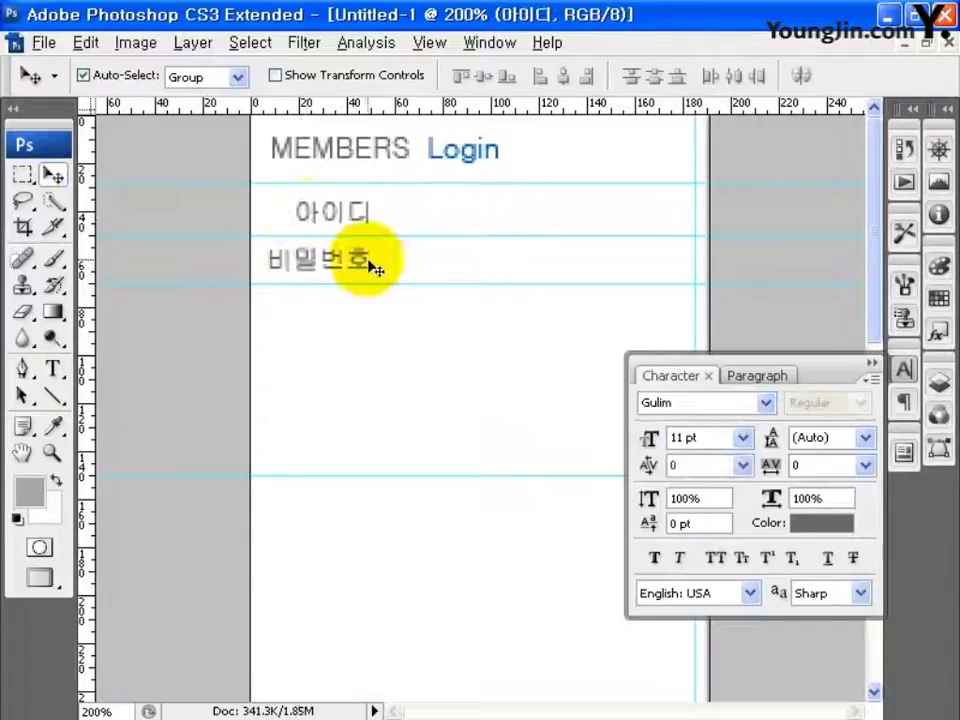
{"action": "left_click", "coordinate": [870, 362]}
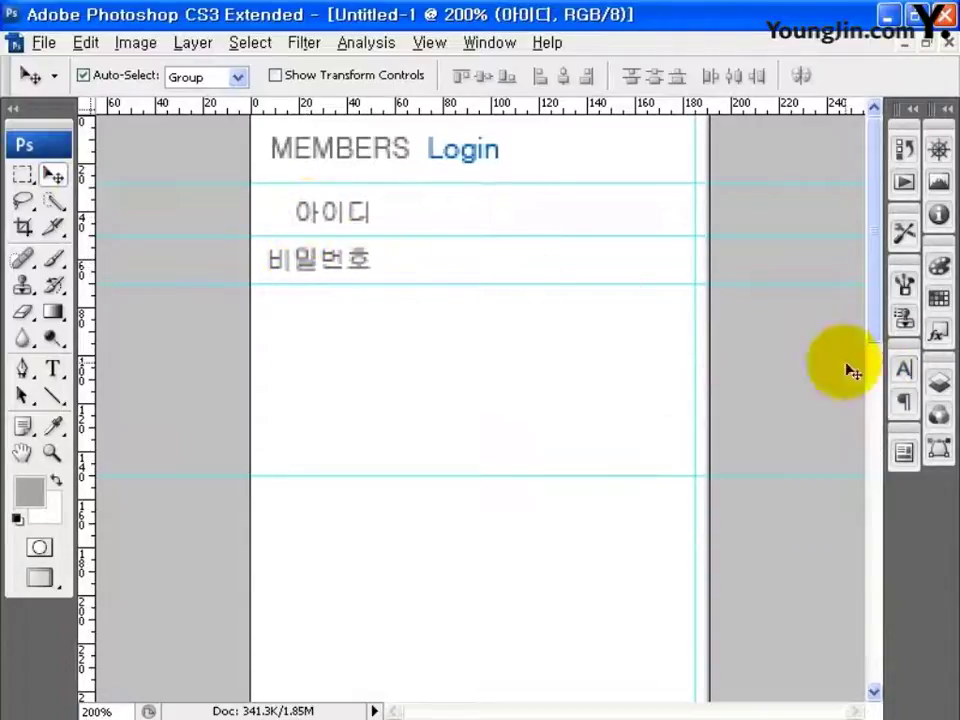
- Draw two 1 px gray horizontal lines, one just below the 비밀번호 label and one along the lowest horizontal guide
{"action": "left_click", "coordinate": [53, 395]}
{"action": "left_click_drag", "start_coordinate": [271, 295], "coordinate": [691, 296]}
{"action": "left_click_drag", "start_coordinate": [601, 474], "coordinate": [250, 475]}
- On a new layer, draw a pixel-filled gray rounded rectangle with 8 px radius, about 120 x 34 px, between the two horizontal lines
{"action": "left_click", "coordinate": [941, 398]}
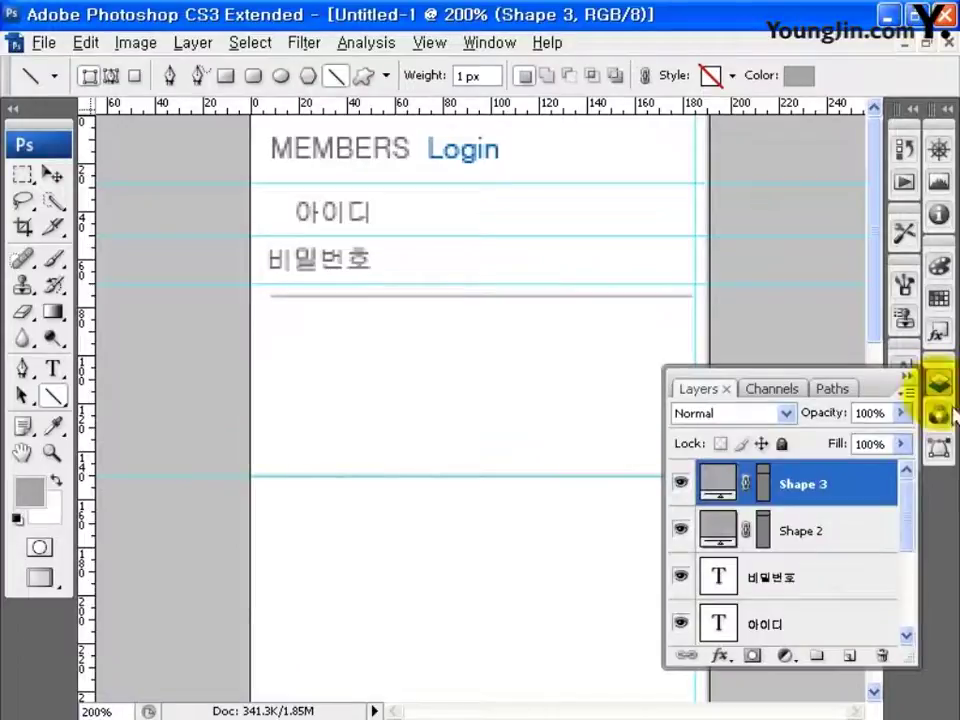
{"action": "left_click", "coordinate": [853, 656]}
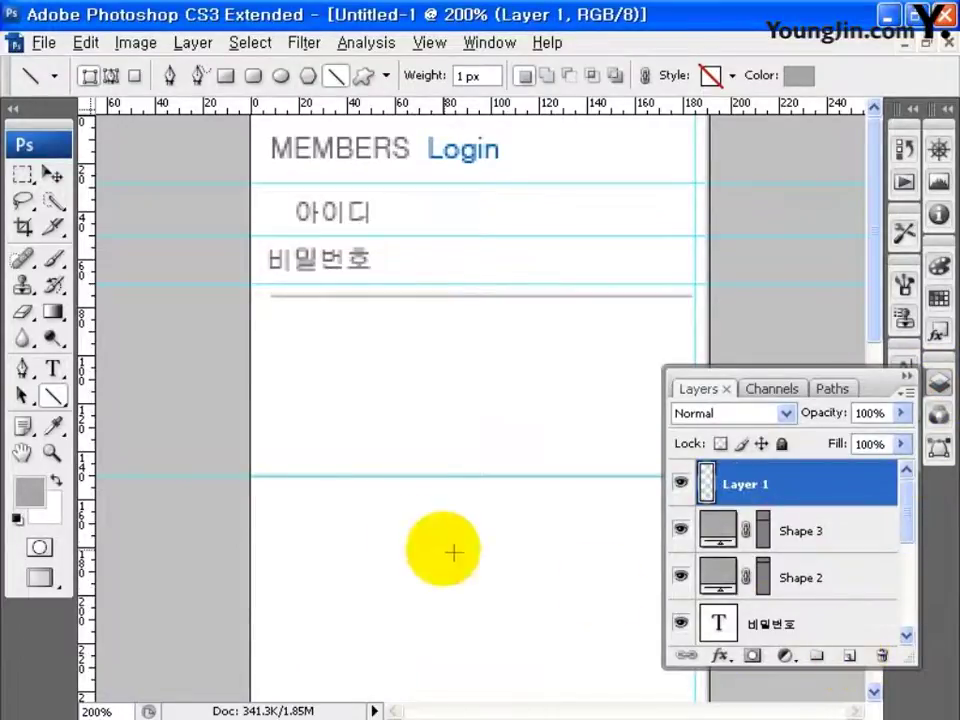
{"action": "left_click", "coordinate": [52, 396]}
{"action": "left_click", "coordinate": [132, 418]}
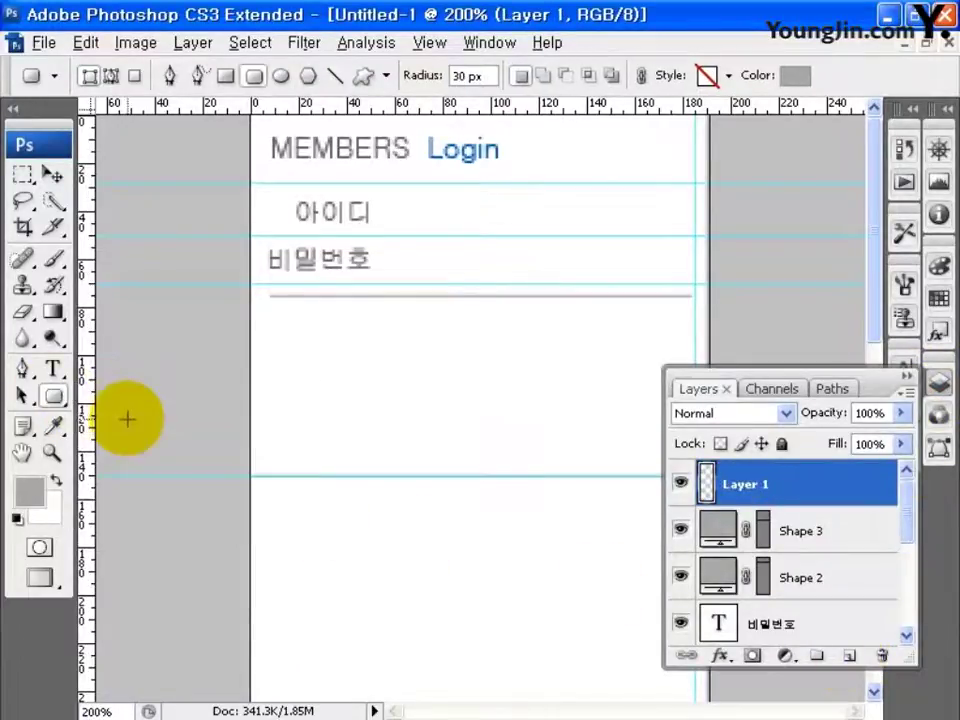
{"action": "left_click", "coordinate": [135, 75]}
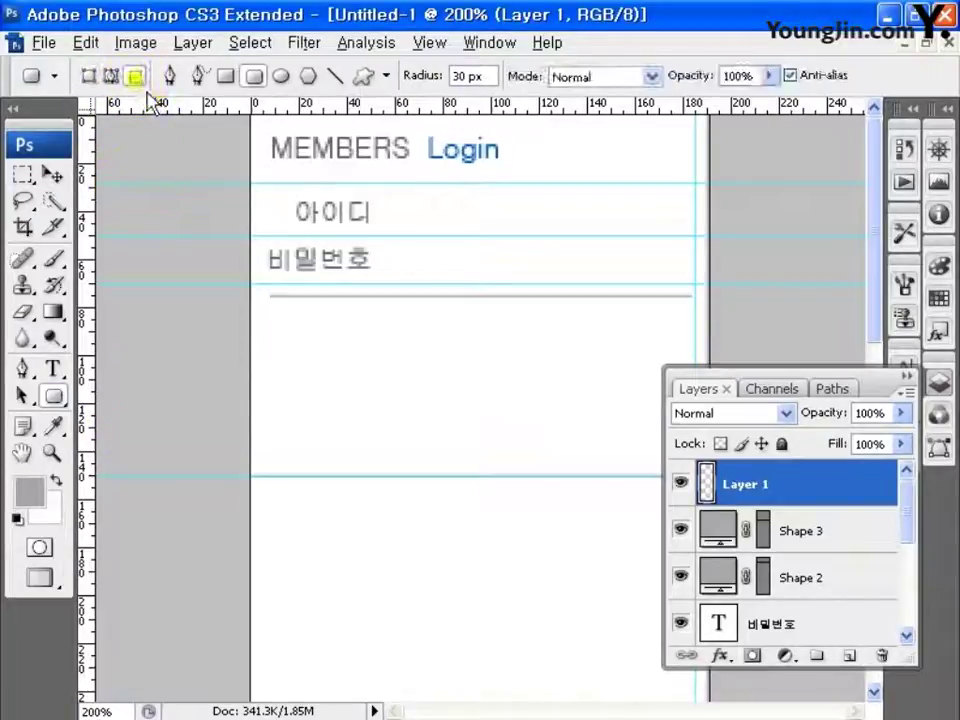
{"action": "left_click", "coordinate": [462, 78]}
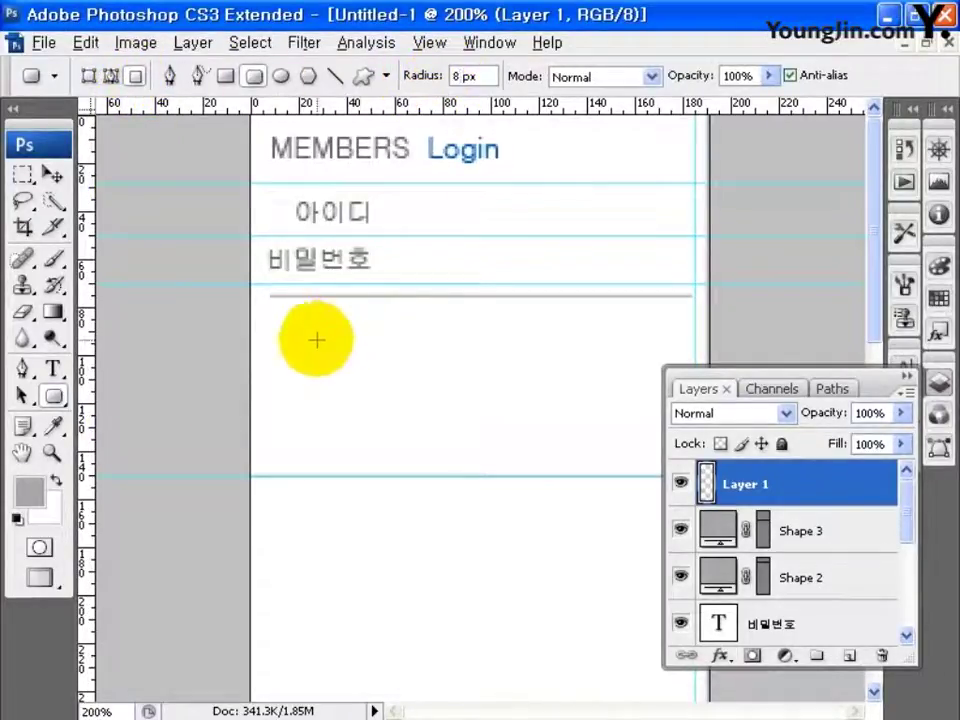
{"action": "left_click_drag", "start_coordinate": [317, 341], "coordinate": [606, 421]}
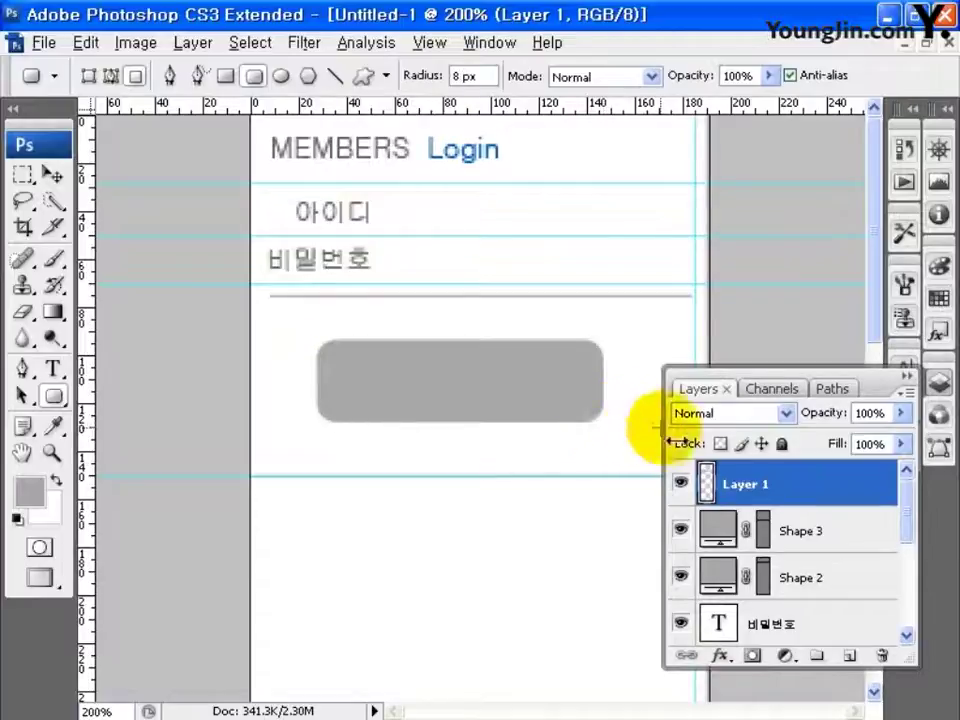
- Lock the rounded rectangle layer's transparent pixels, and set the foreground color to 92BCDF and the background color to 0163B6
{"action": "left_click", "coordinate": [721, 443]}
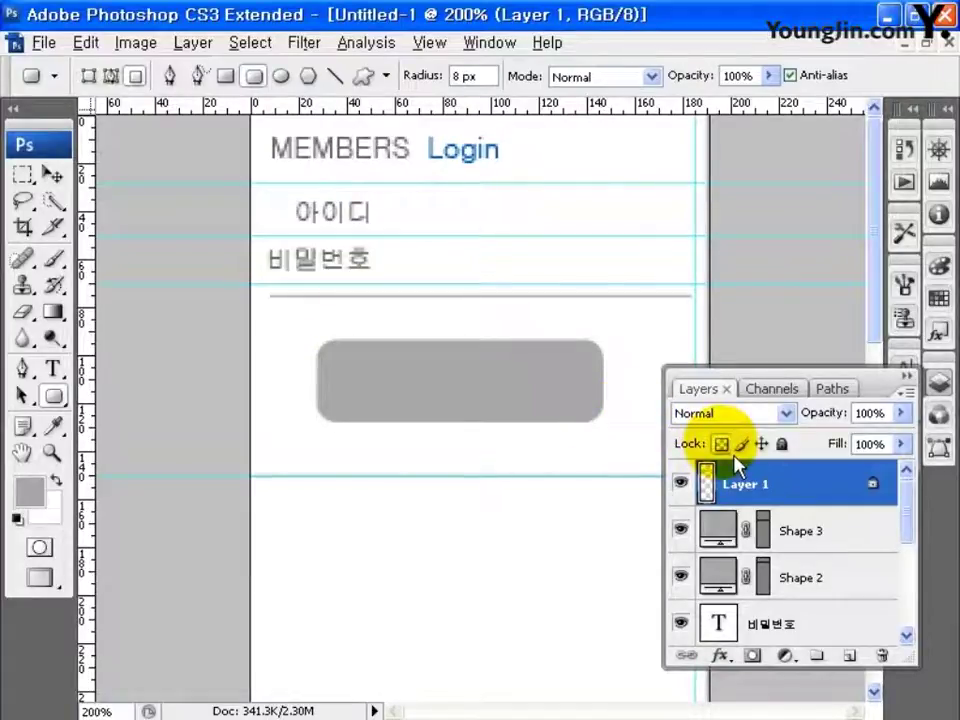
{"action": "left_click", "coordinate": [29, 491]}
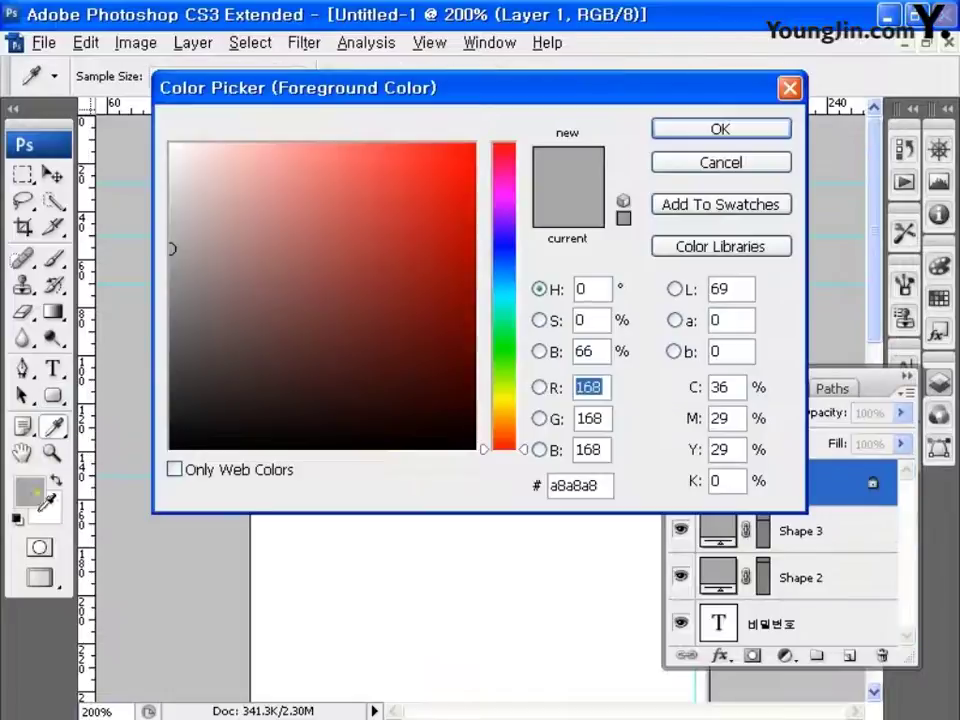
{"action": "type", "text": "92BCDF"}
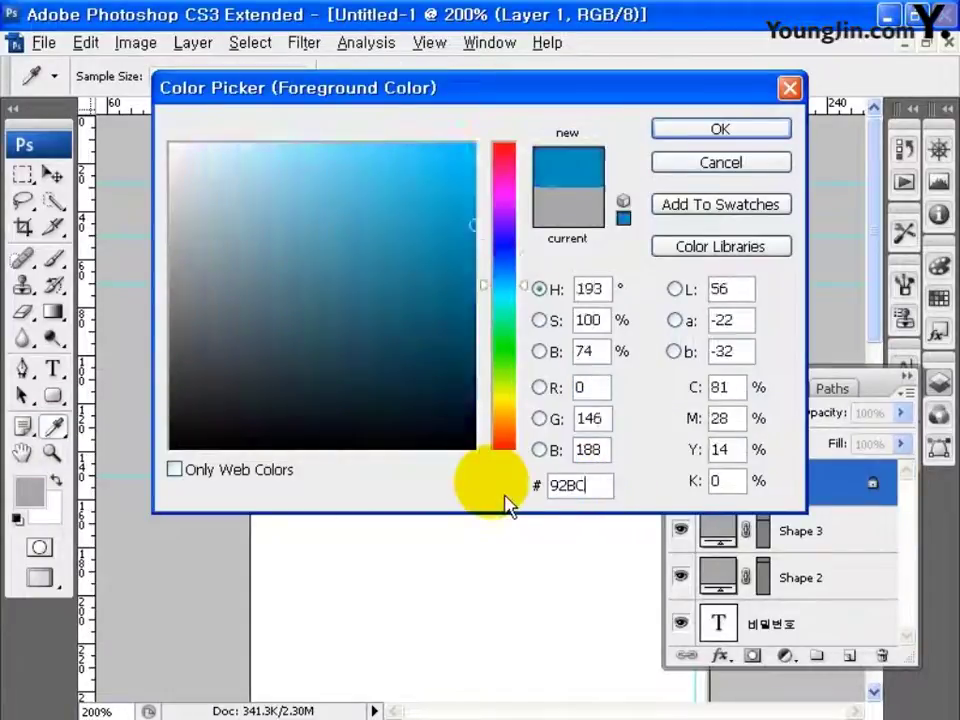
{"action": "left_click", "coordinate": [720, 129]}
{"action": "left_click", "coordinate": [44, 512]}
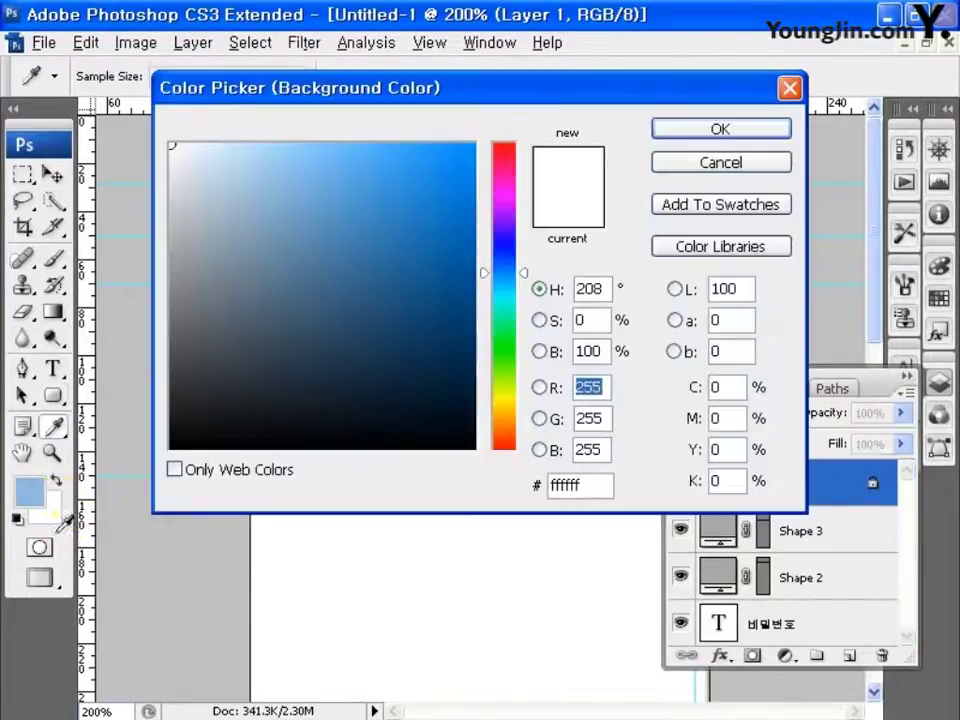
{"action": "type", "text": "0163"}
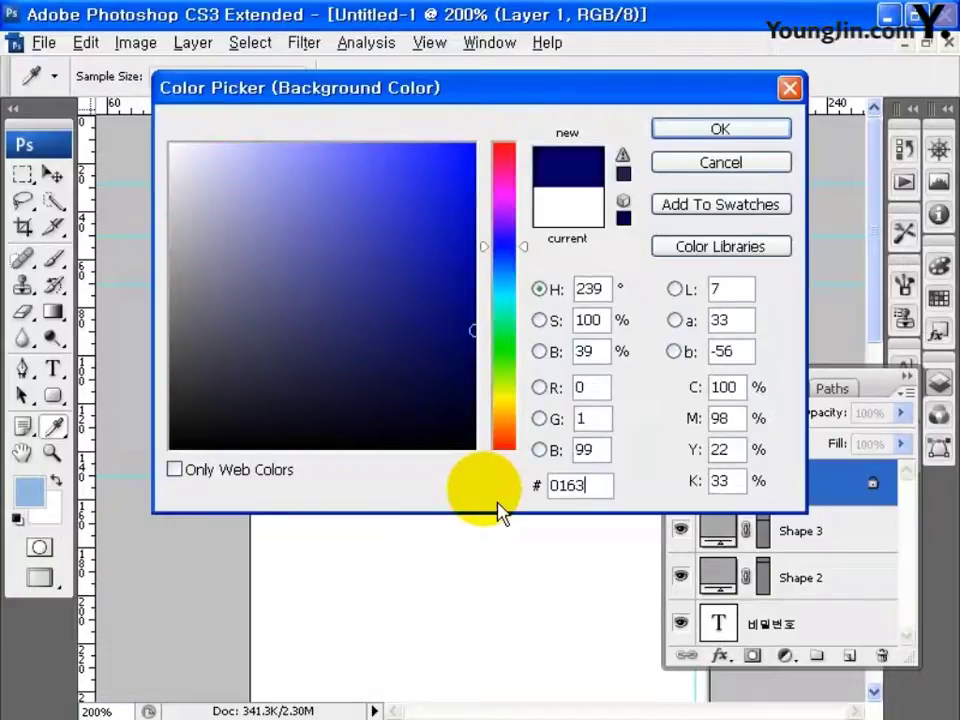
{"action": "type", "text": "B6"}
{"action": "left_click", "coordinate": [722, 133]}
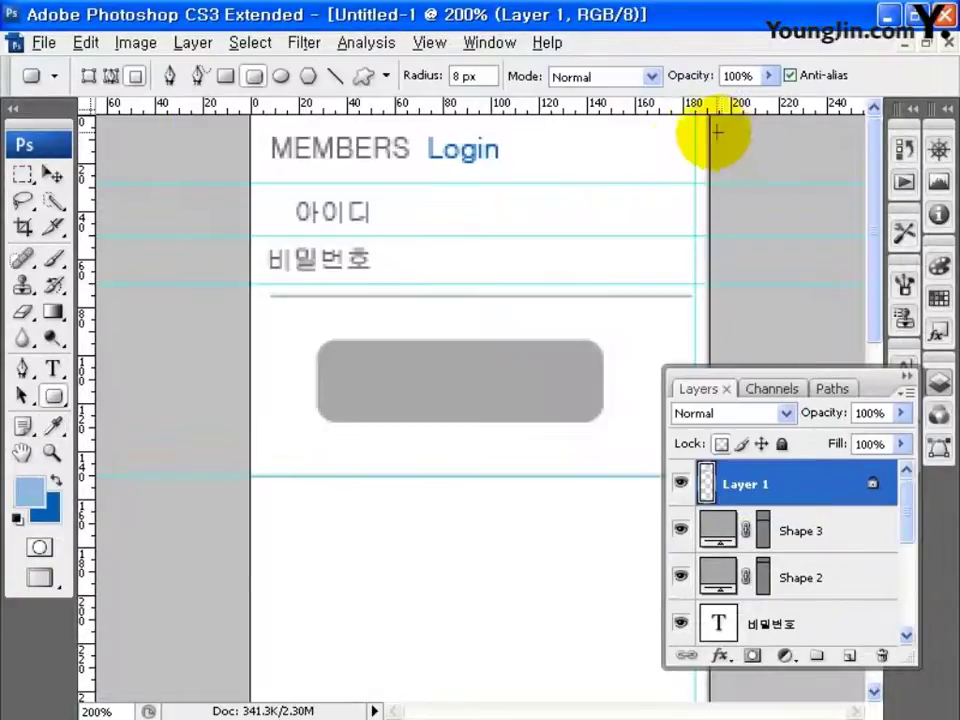
- Apply a linear foreground-to-background gradient to the rounded rectangle, starting from the middle of its upper edge
{"action": "left_click", "coordinate": [53, 312]}
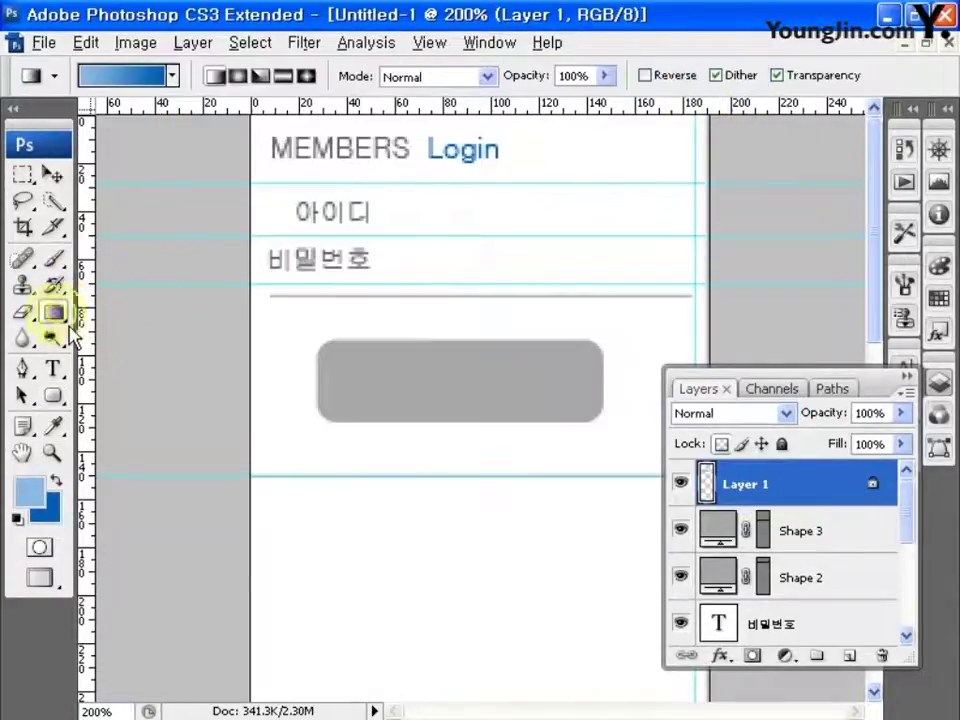
{"action": "left_click", "coordinate": [173, 75]}
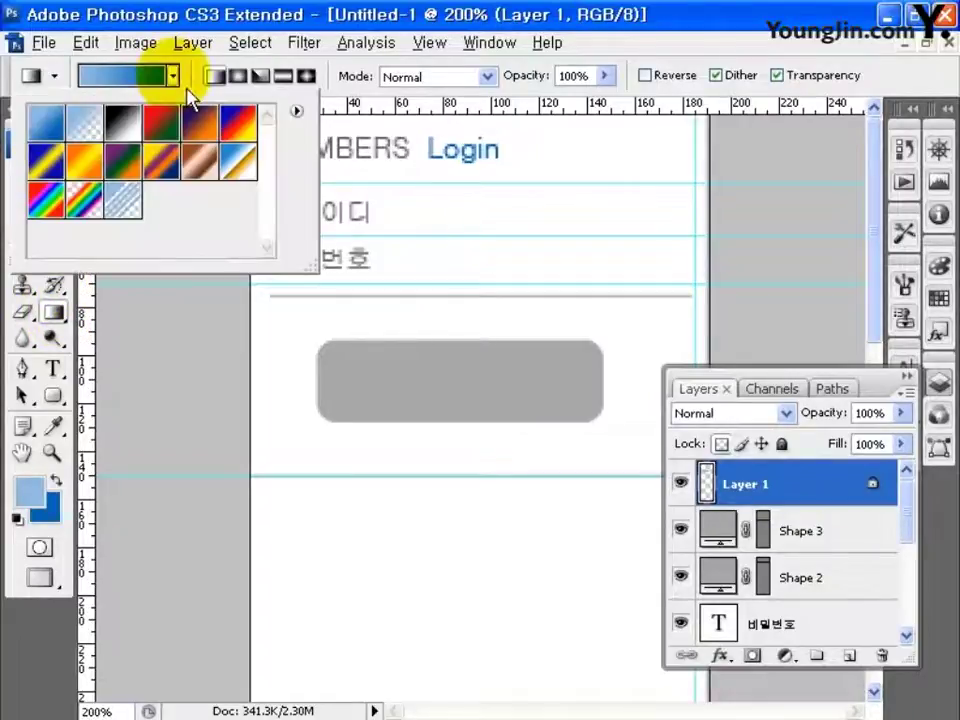
{"action": "left_click", "coordinate": [47, 122]}
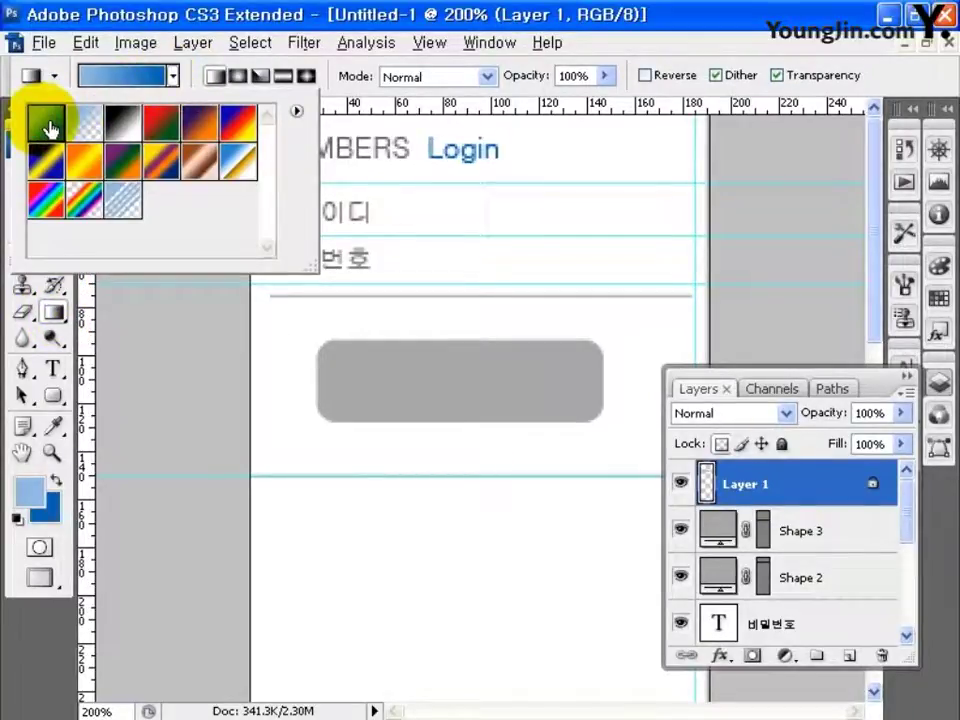
{"action": "left_click", "coordinate": [460, 340]}
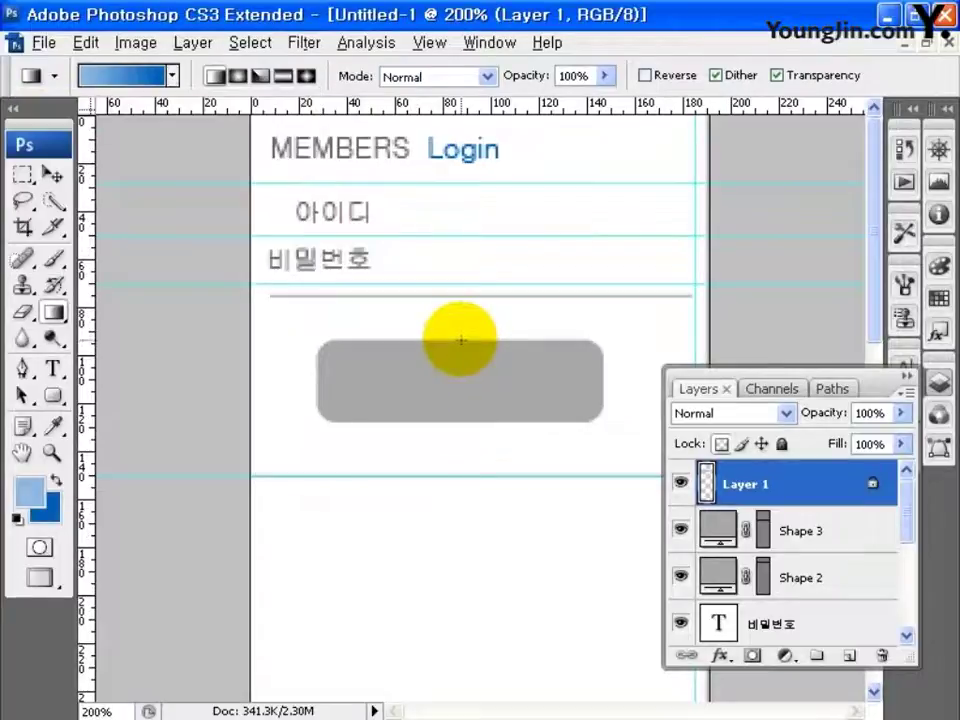
- Fill the rounded button with a light-to-dark blue vertical gradient and give it a 2 px Inside stroke at 73% opacity
{"action": "left_click_drag", "start_coordinate": [460, 400], "coordinate": [460, 422]}
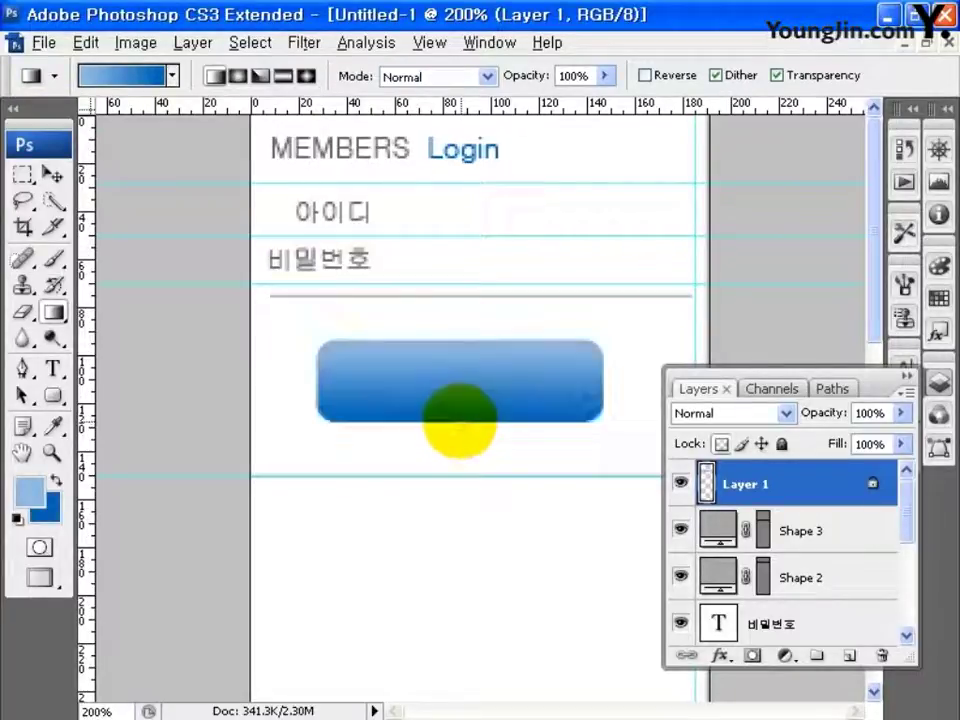
{"action": "double_click", "coordinate": [838, 487]}
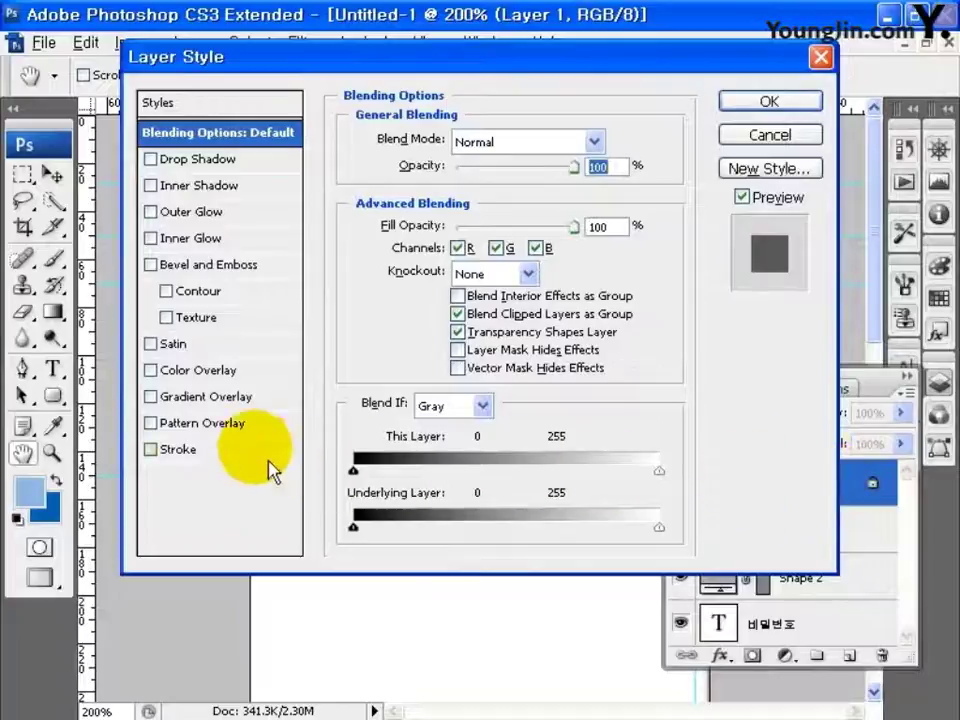
{"action": "left_click", "coordinate": [196, 462]}
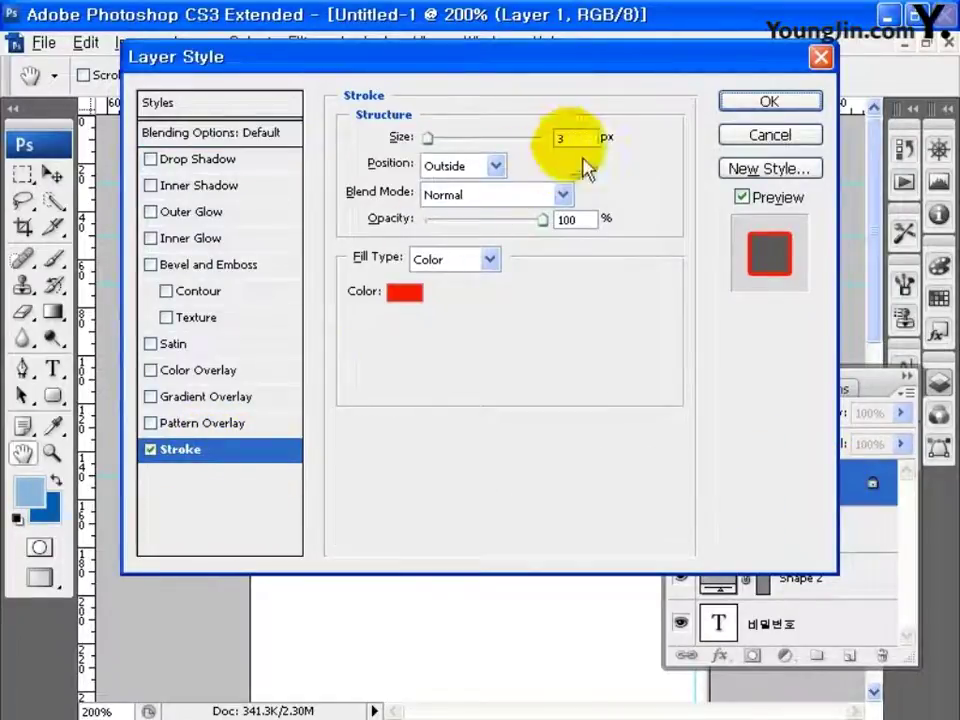
{"action": "type", "text": "2"}
{"action": "left_click", "coordinate": [496, 166]}
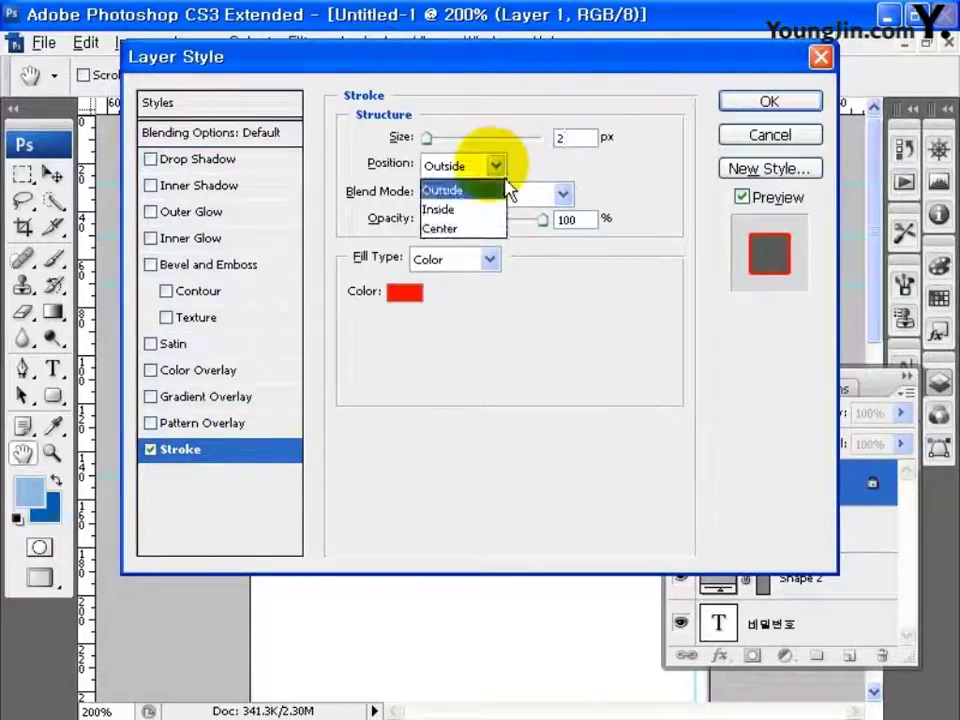
{"action": "left_click", "coordinate": [508, 212]}
{"action": "left_click", "coordinate": [595, 223]}
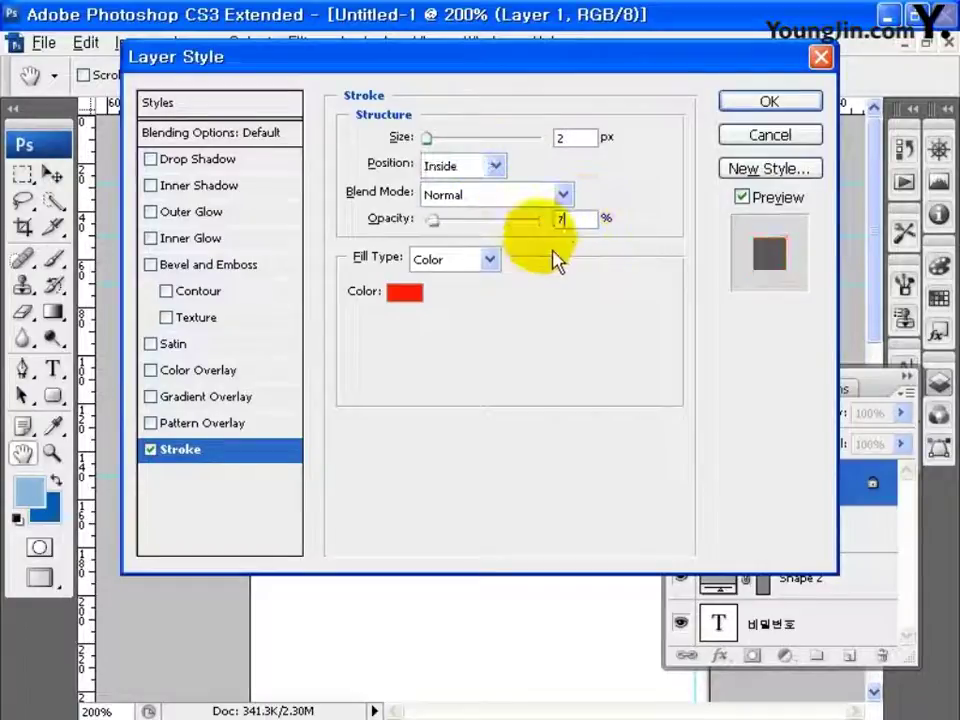
- Set the button's stroke color to 0163B6 and apply the layer style
{"action": "left_click", "coordinate": [405, 292]}
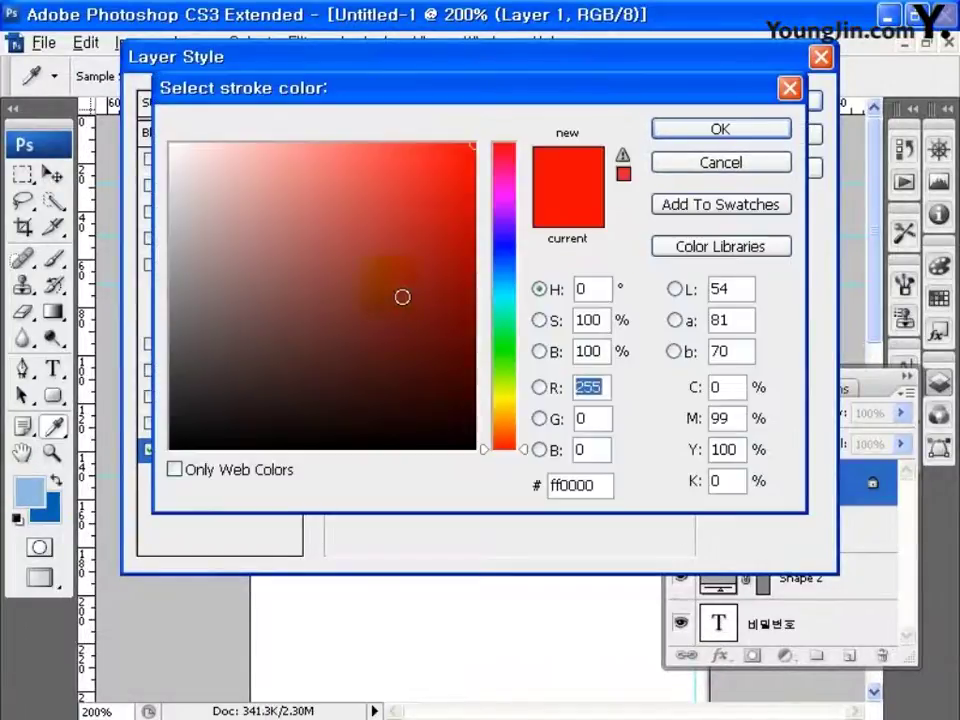
{"action": "left_click_drag", "start_coordinate": [612, 487], "coordinate": [505, 508]}
{"action": "type", "text": "0163"}
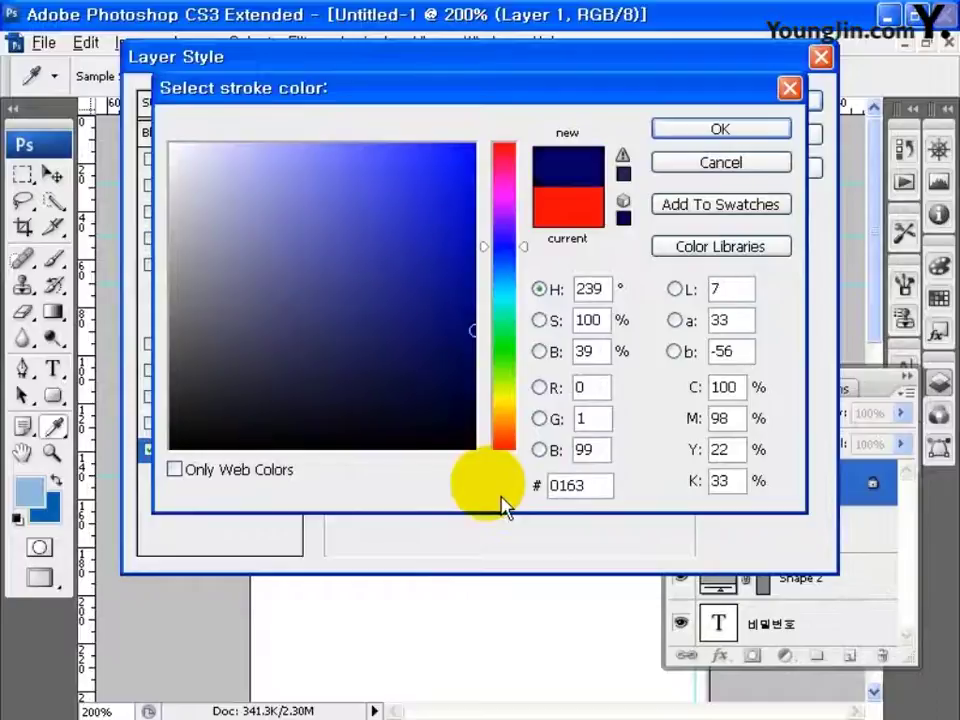
{"action": "type", "text": "B6"}
{"action": "left_click", "coordinate": [740, 130]}
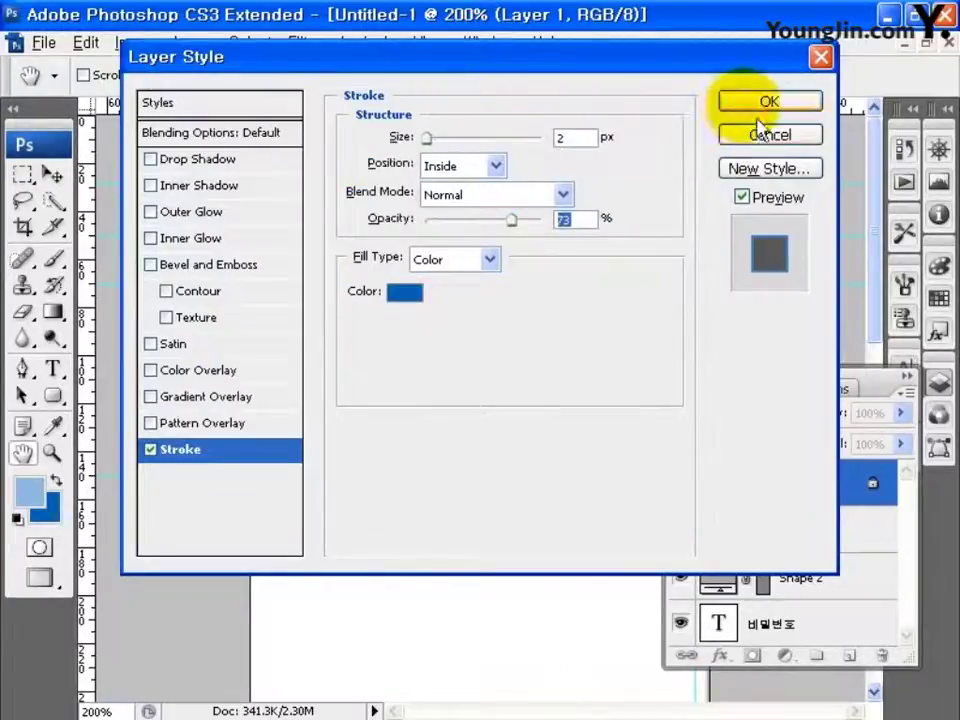
{"action": "left_click", "coordinate": [765, 103]}
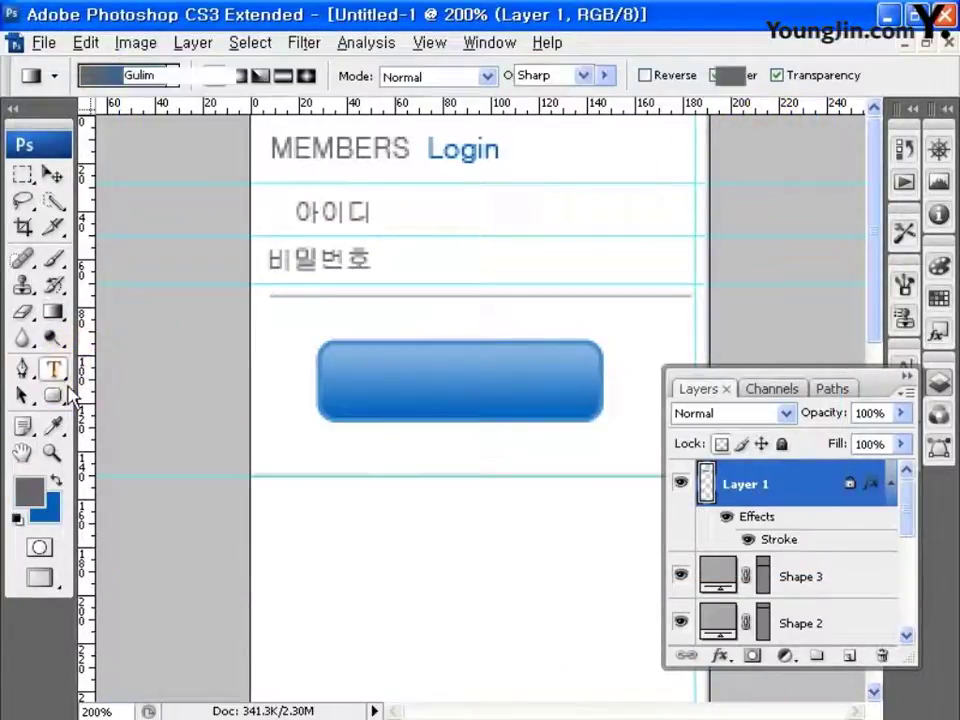
- Add the text LOGIN on the blue button
{"action": "left_click", "coordinate": [53, 369]}
{"action": "left_click", "coordinate": [392, 384]}
{"action": "type", "text": "LO"}
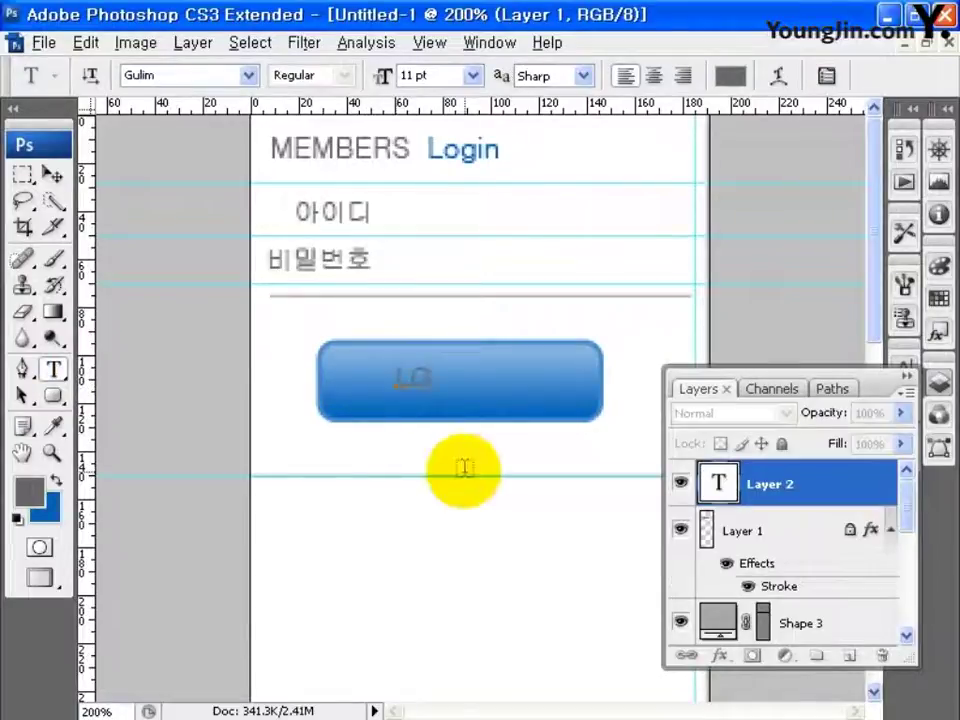
{"action": "type", "text": "GIN"}
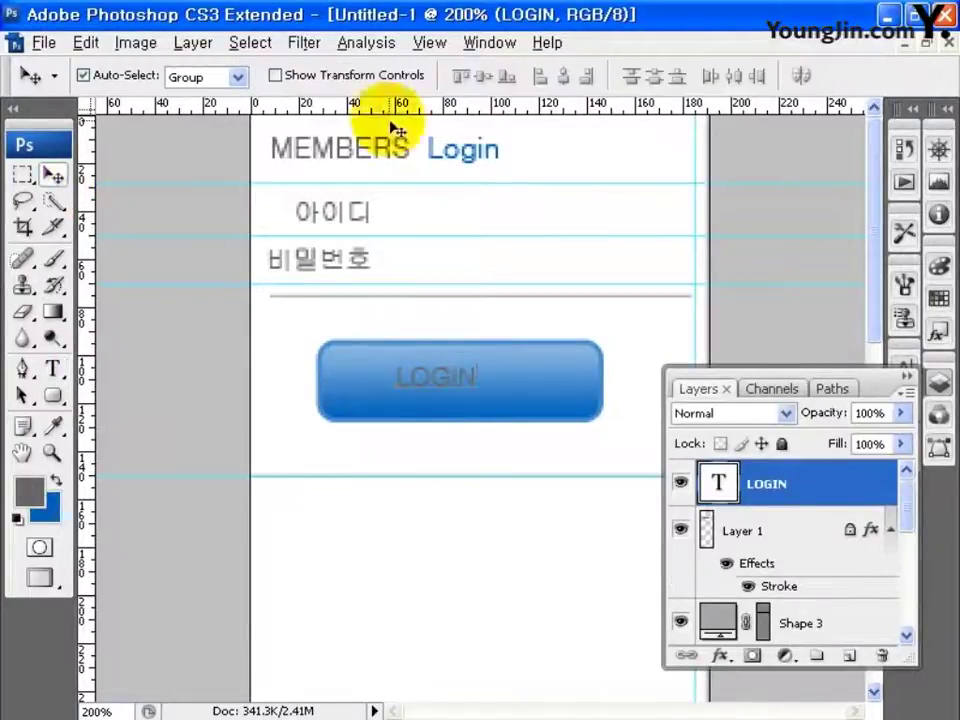
- Format the LOGIN text as 18 pt white Arial and move it down to the button's vertical middle
{"action": "left_click", "coordinate": [489, 42]}
{"action": "left_click", "coordinate": [493, 191]}
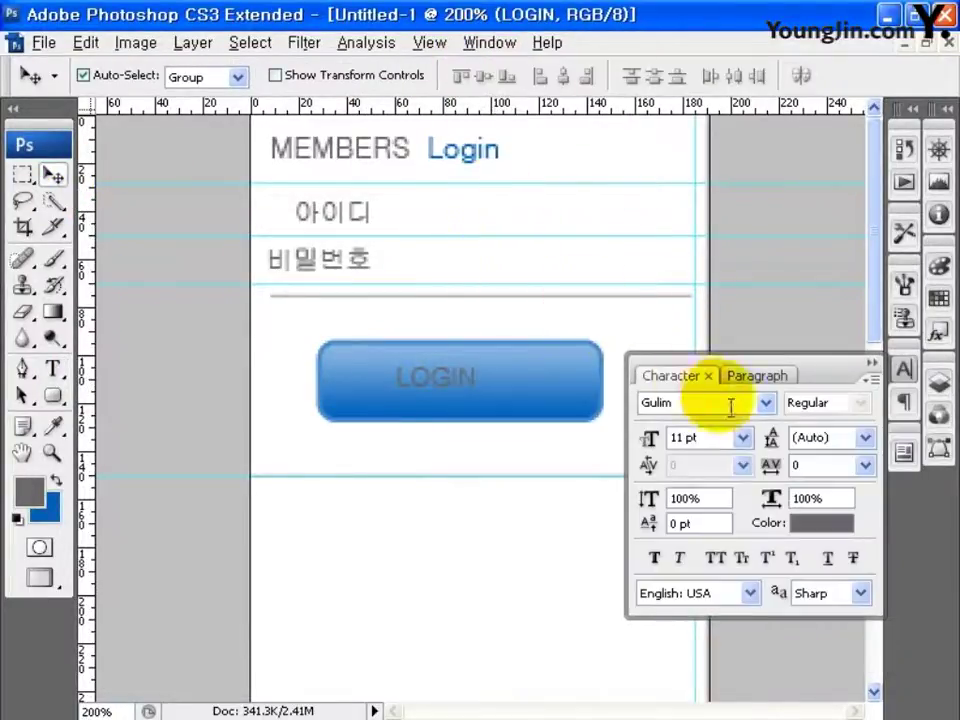
{"action": "left_click", "coordinate": [765, 402]}
{"action": "left_click", "coordinate": [789, 208]}
{"action": "left_click", "coordinate": [742, 437]}
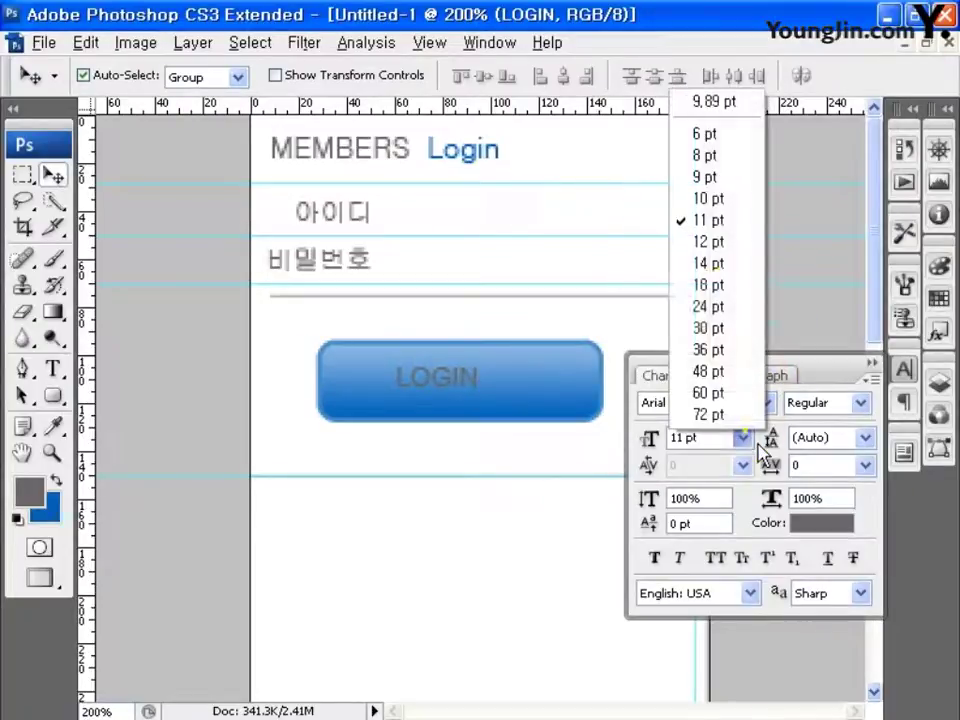
{"action": "left_click", "coordinate": [720, 281]}
{"action": "left_click", "coordinate": [815, 524]}
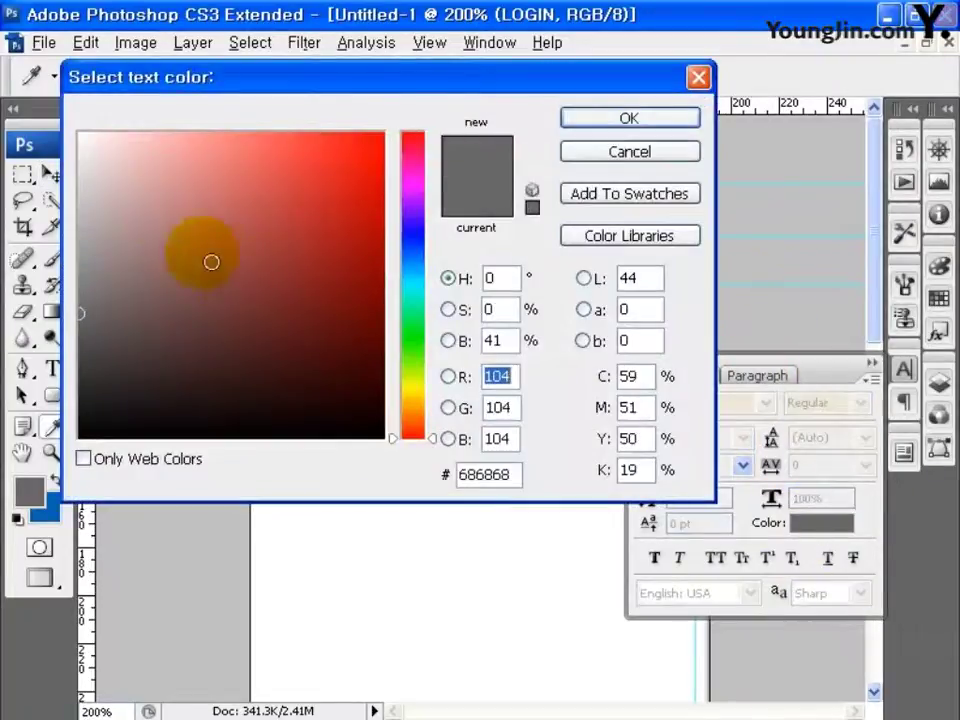
{"action": "left_click", "coordinate": [79, 133]}
{"action": "left_click", "coordinate": [620, 120]}
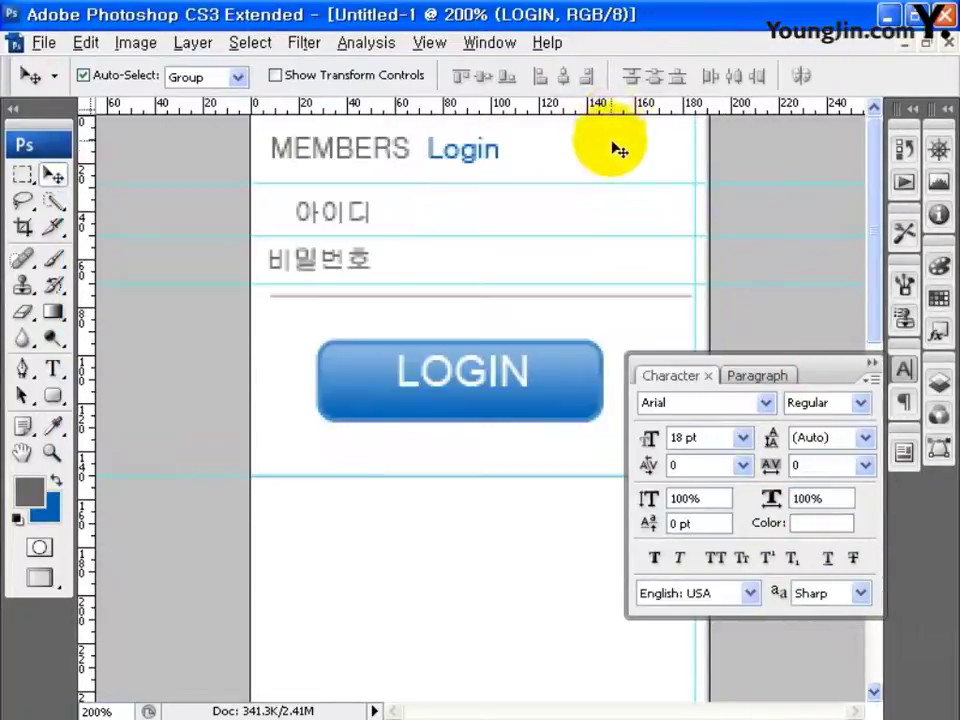
{"action": "left_click", "coordinate": [533, 383]}
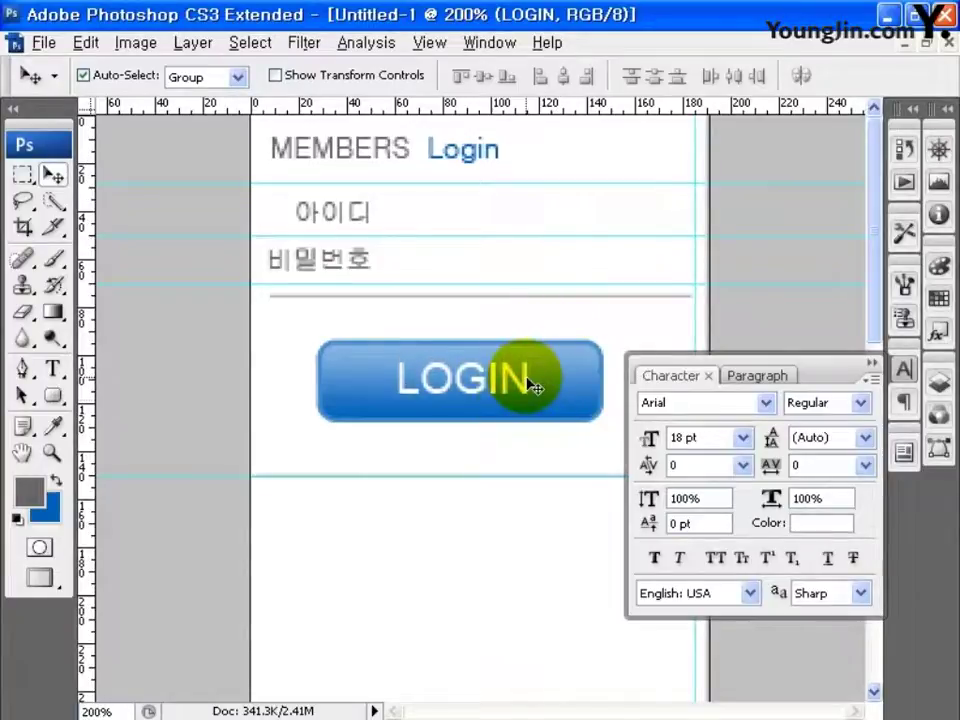
- Apply a drop shadow to the LOGIN text with 86% opacity and 0 px distance
{"action": "left_click", "coordinate": [939, 384]}
{"action": "left_click", "coordinate": [885, 483]}
{"action": "double_click", "coordinate": [855, 484]}
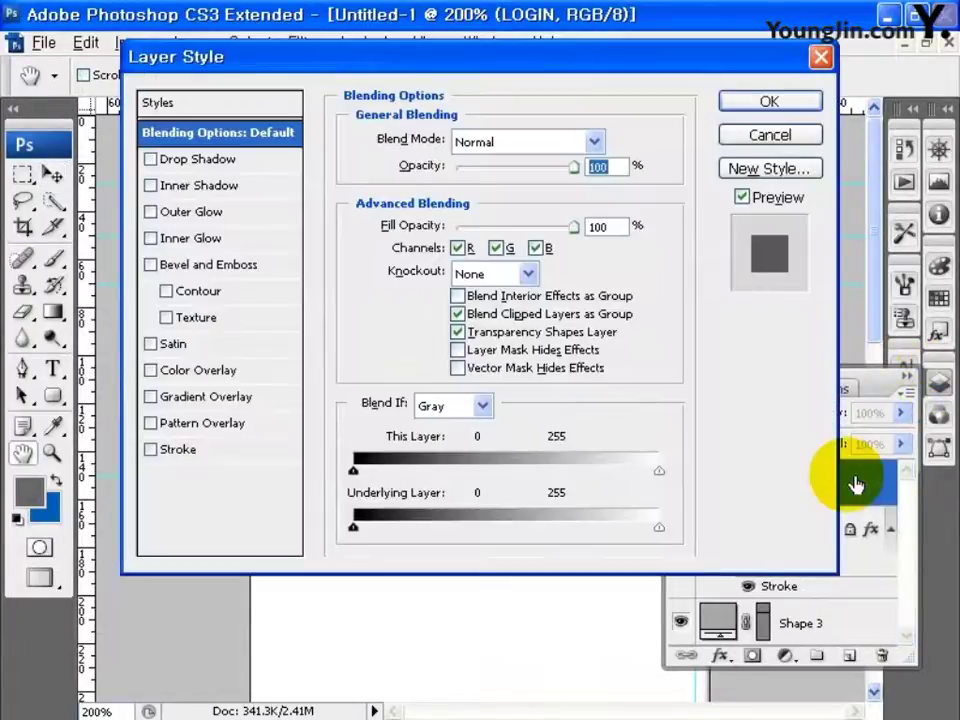
{"action": "left_click", "coordinate": [205, 159]}
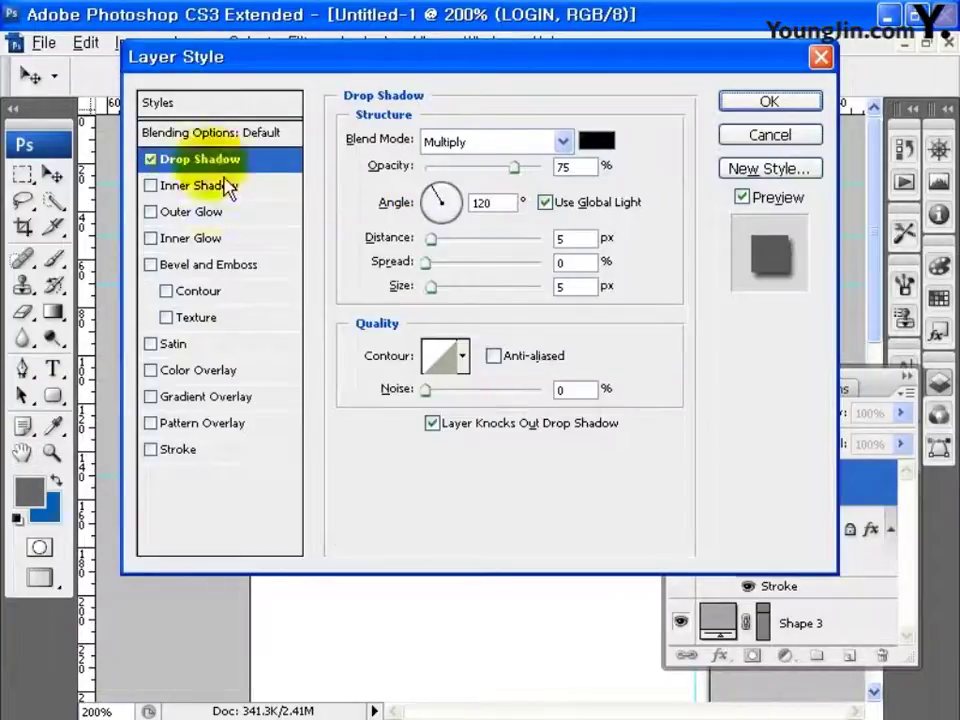
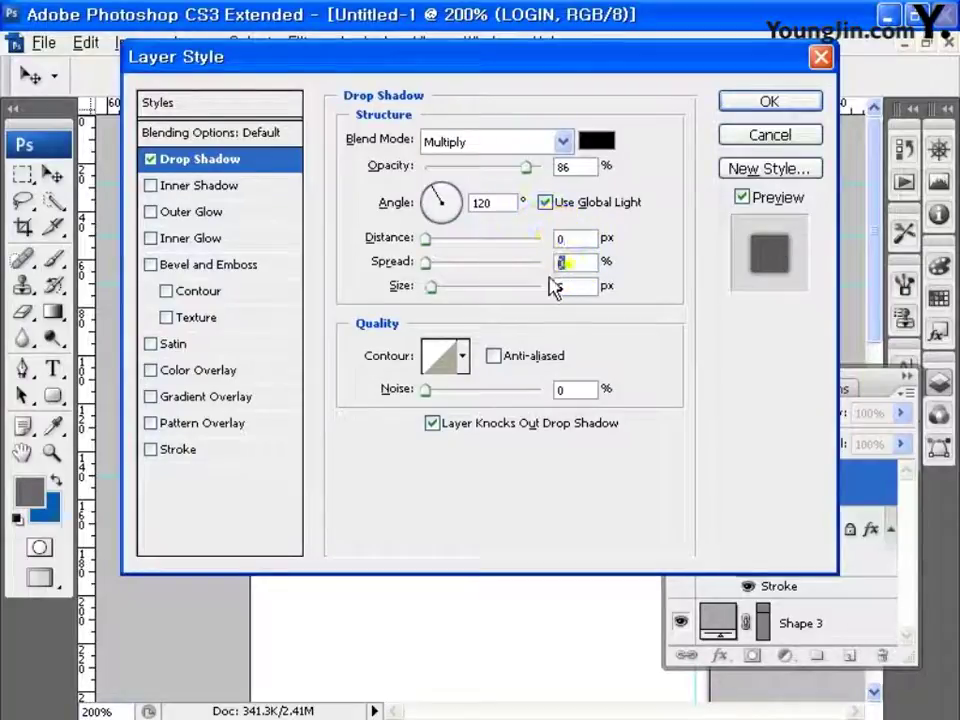
{"action": "left_click", "coordinate": [785, 110]}
- Start a new text line below the LOGIN button in Gulim at 11 pt
{"action": "left_click", "coordinate": [53, 368]}
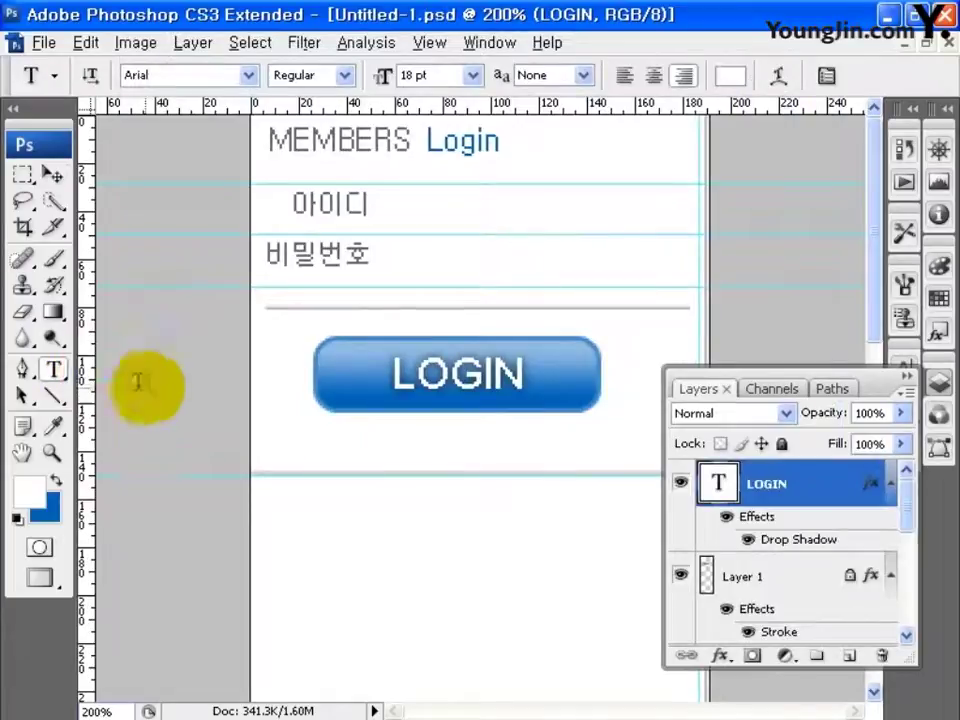
{"action": "left_click", "coordinate": [277, 450]}
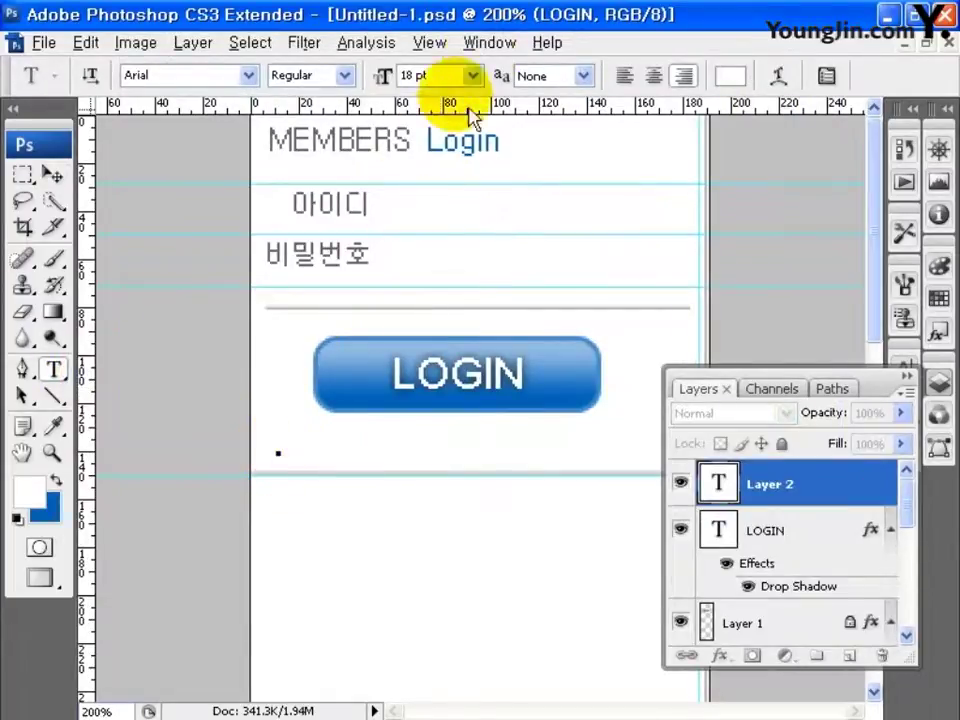
{"action": "left_click", "coordinate": [489, 42]}
{"action": "left_click", "coordinate": [478, 192]}
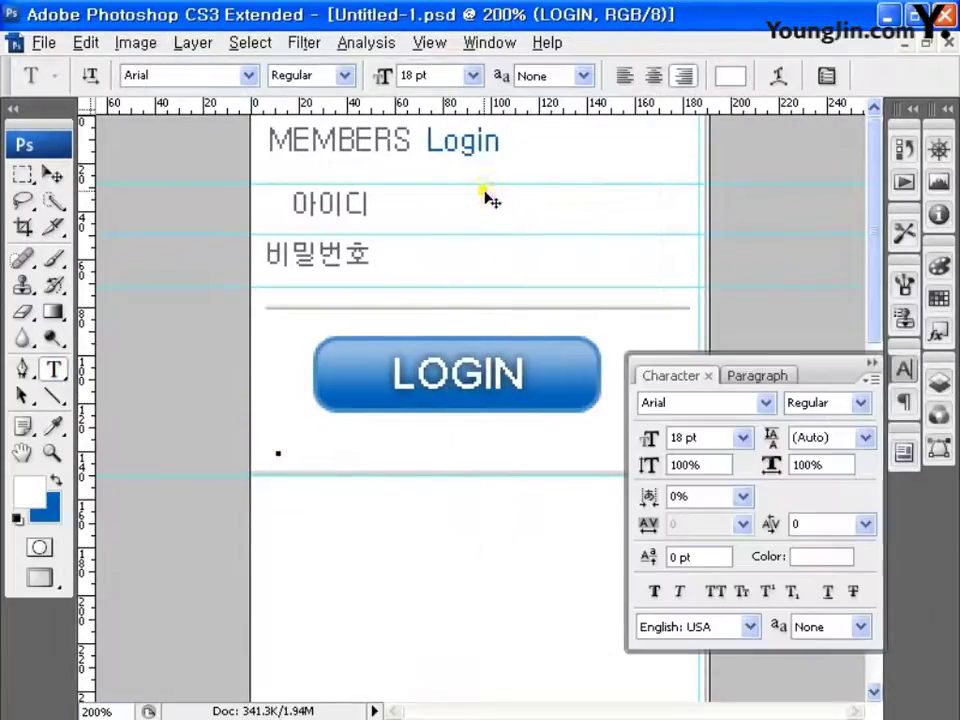
{"action": "left_click", "coordinate": [766, 403]}
{"action": "scroll", "coordinate": [926, 253], "scroll_direction": "up", "scroll_amount": 5}
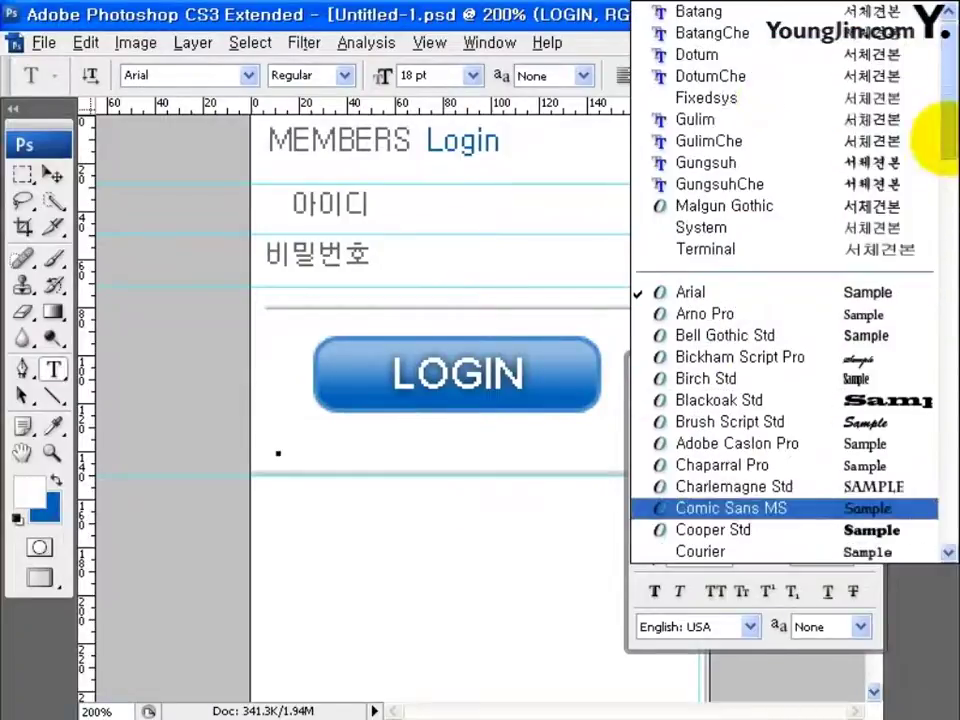
{"action": "left_click", "coordinate": [930, 88]}
{"action": "left_click", "coordinate": [743, 437]}
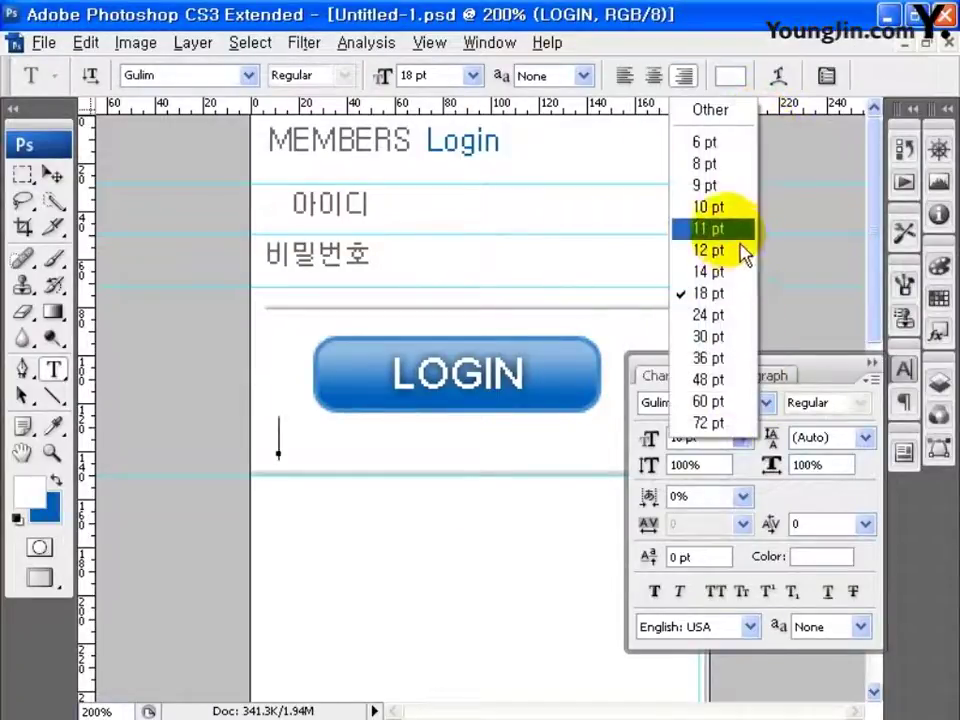
{"action": "left_click", "coordinate": [735, 225]}
- Set the text color to 686868 and write "회원가입 | 아이디/패스워드 찾기" below the button
{"action": "left_click", "coordinate": [826, 557]}
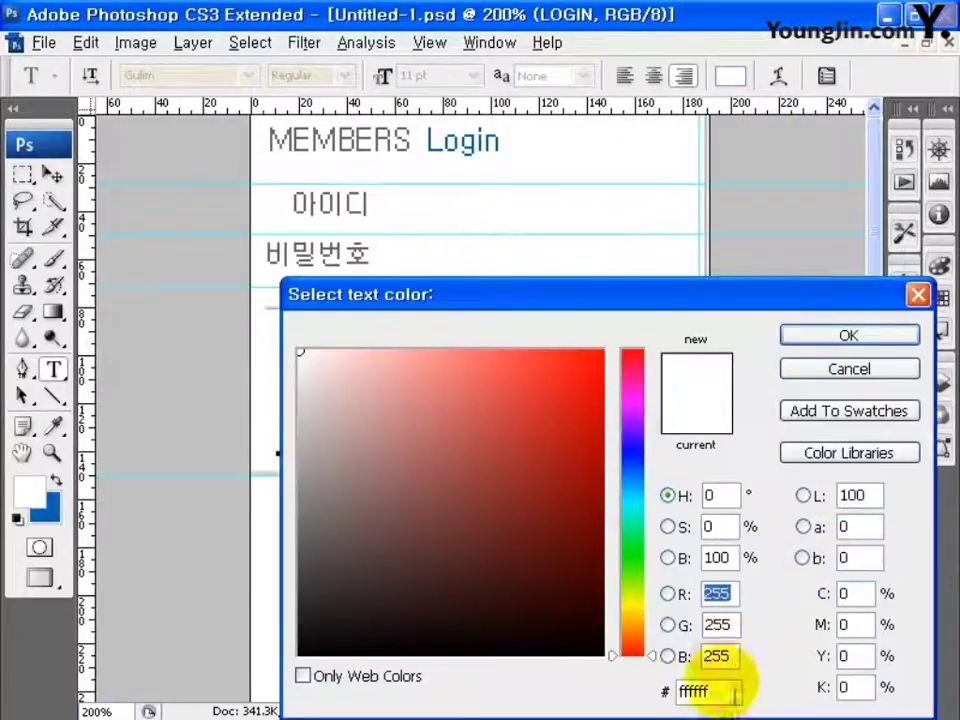
{"action": "double_click", "coordinate": [700, 688]}
{"action": "type", "text": "686868"}
{"action": "key", "text": "Return"}
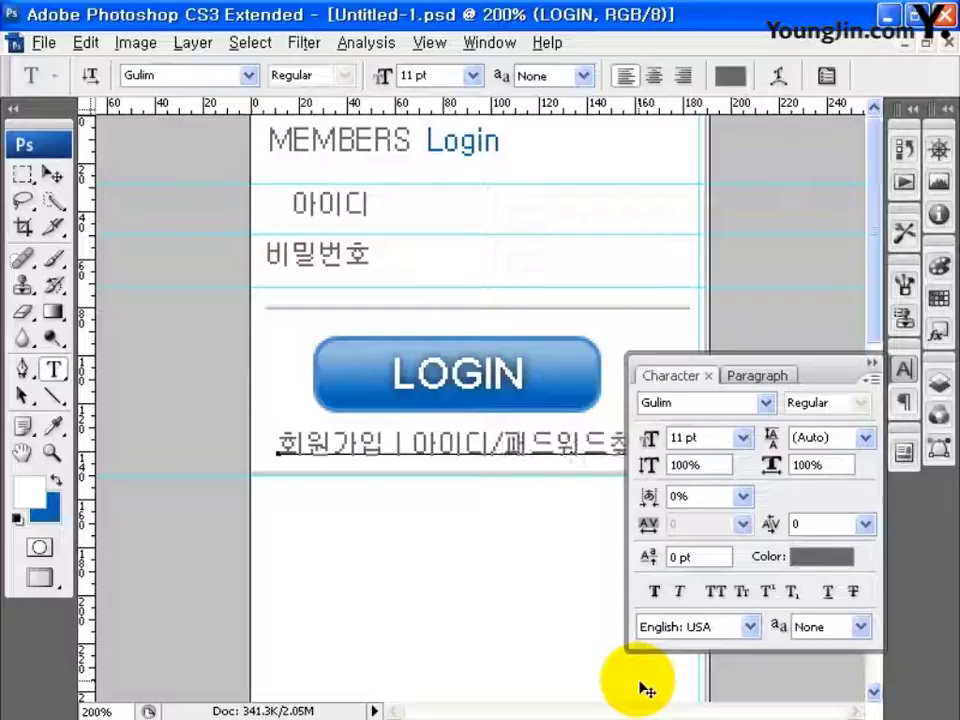
{"action": "left_click", "coordinate": [54, 175]}
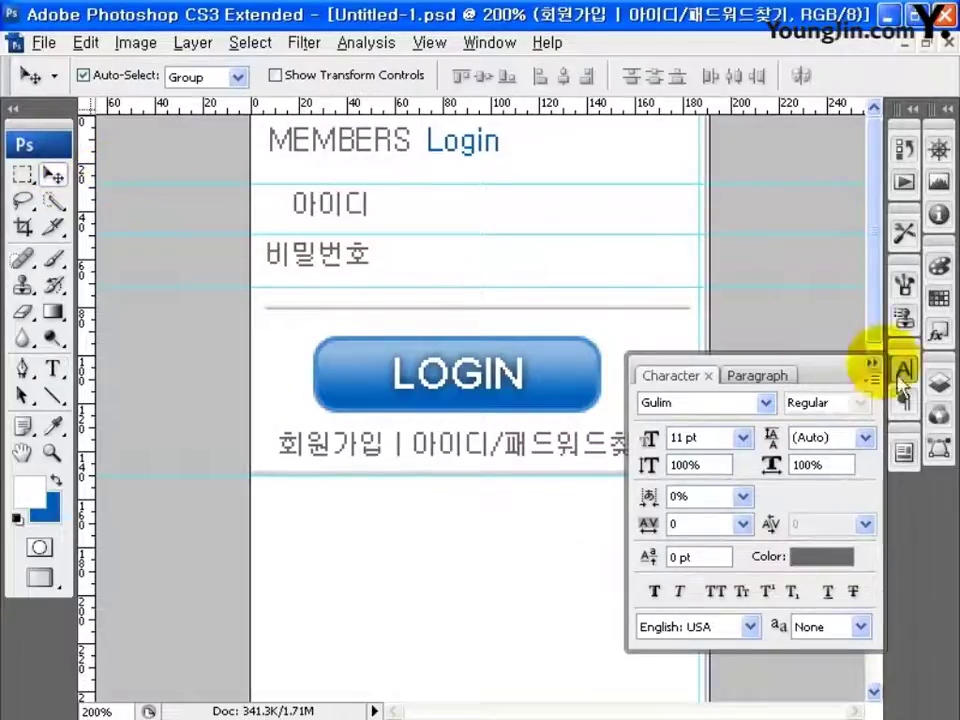
{"action": "left_click", "coordinate": [872, 362]}
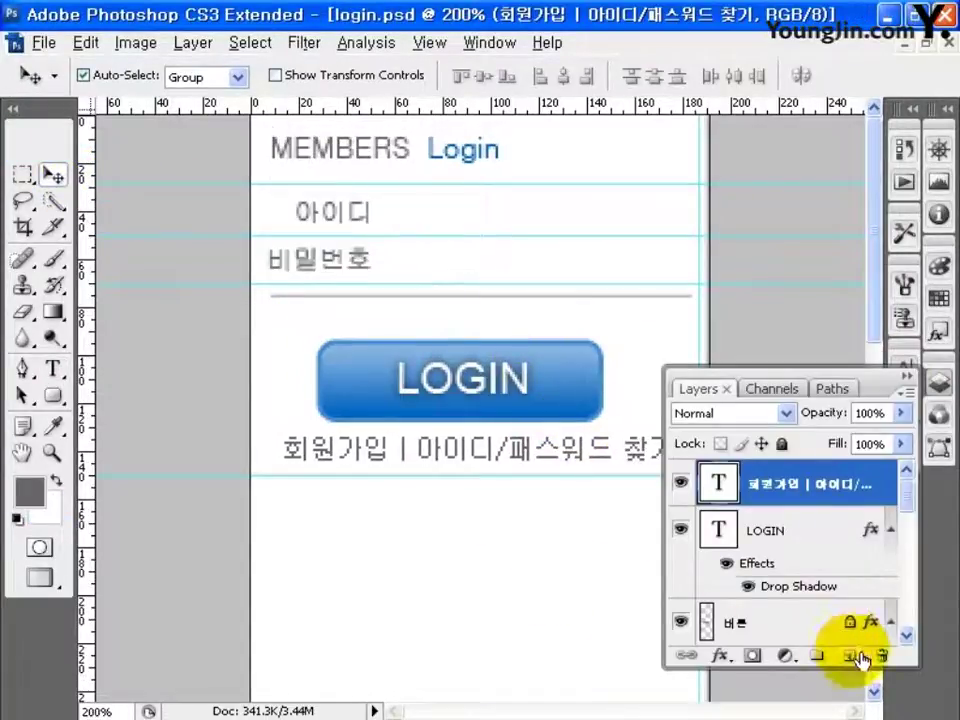
- Stamp all visible layers onto a new layer and select the 187 × 29 px MEMBERS Login header area along the guides
{"action": "left_click", "coordinate": [855, 657]}
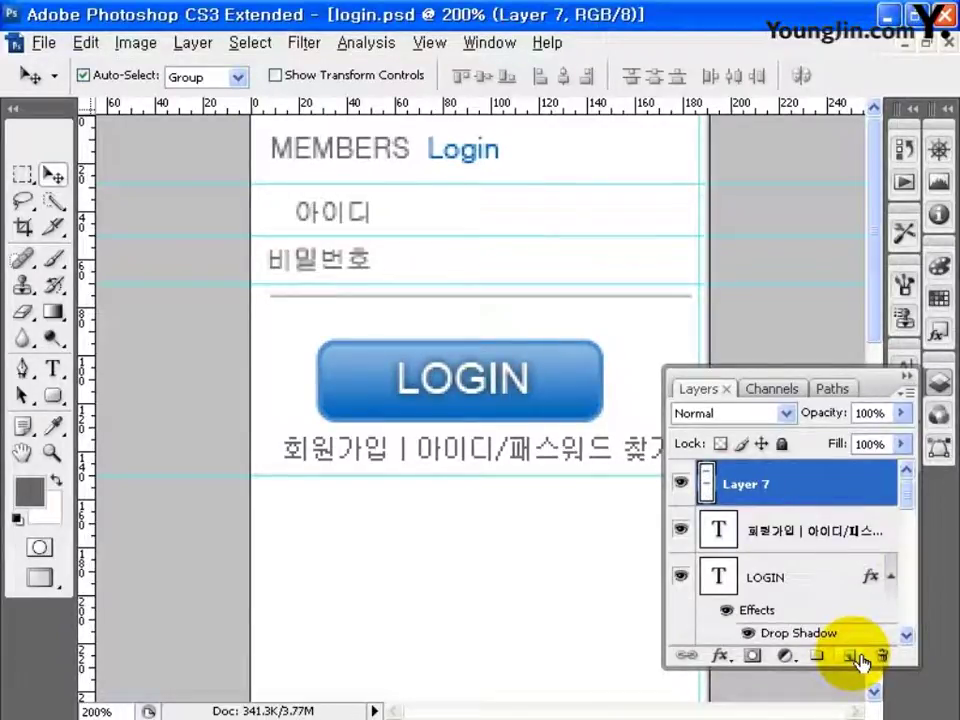
{"action": "left_click", "coordinate": [22, 175]}
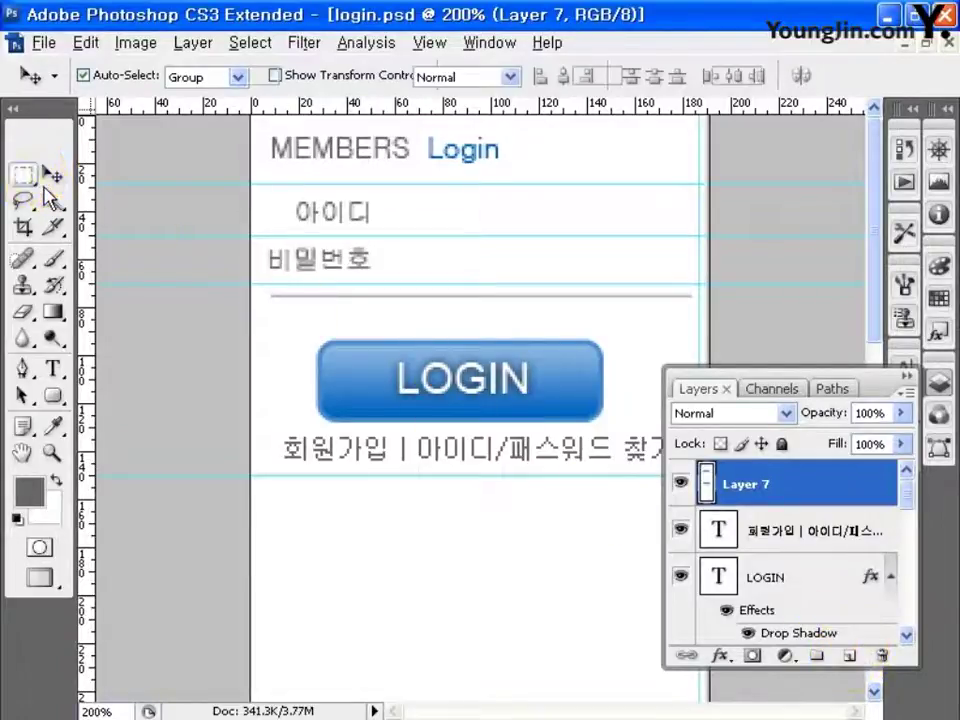
{"action": "left_click_drag", "start_coordinate": [231, 184], "coordinate": [708, 126]}
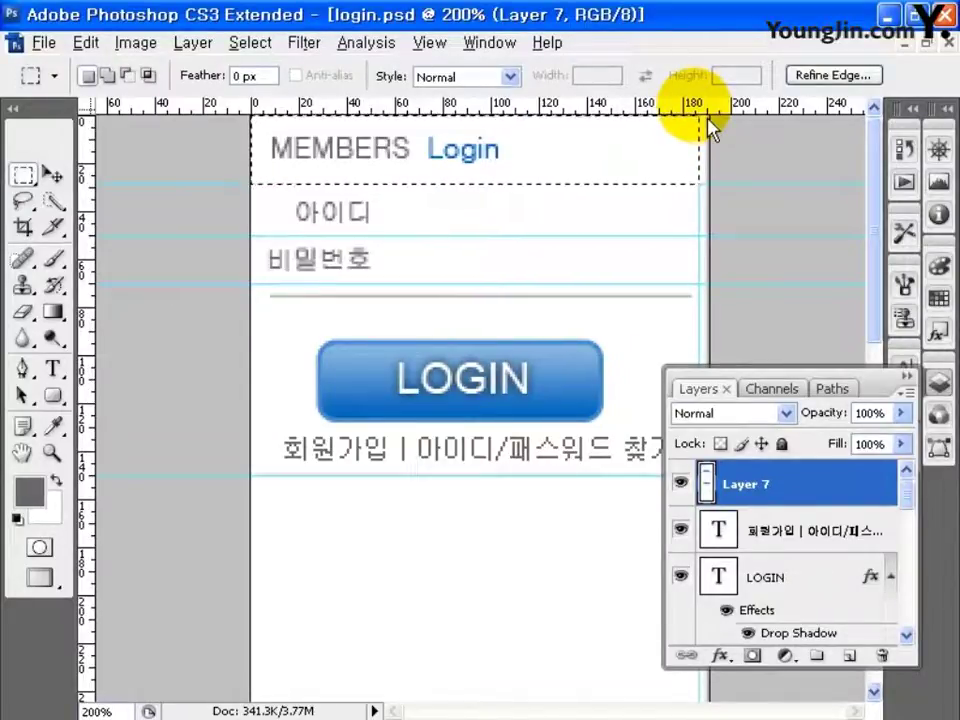
- Create a new 187 × 29 px document with a white background and paste the copied header into it
{"action": "key", "text": "ctrl+n"}
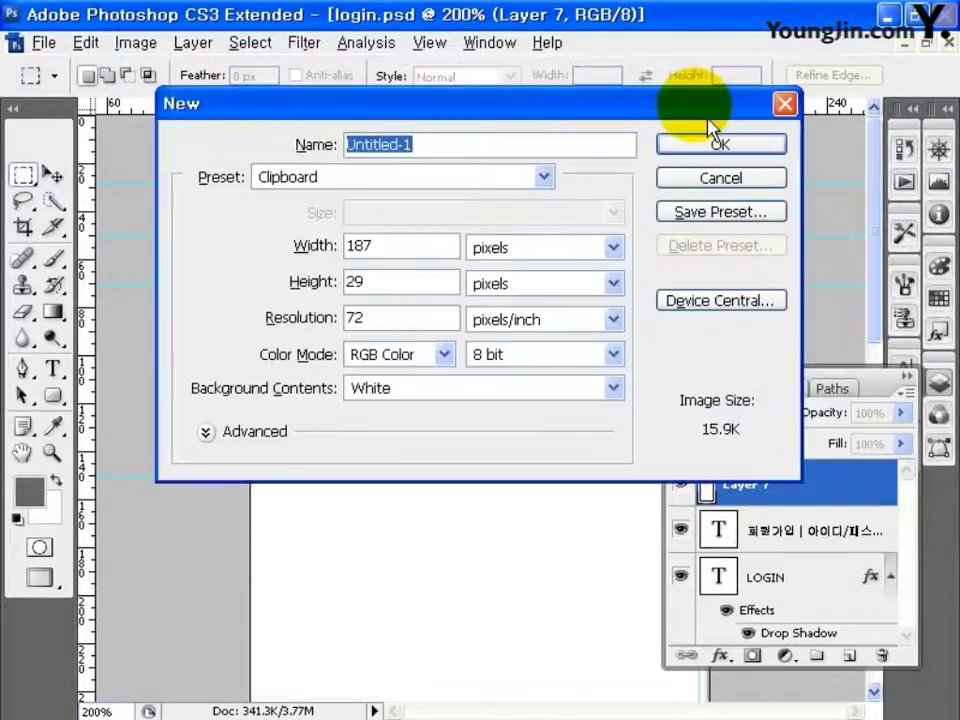
{"action": "left_click", "coordinate": [702, 144]}
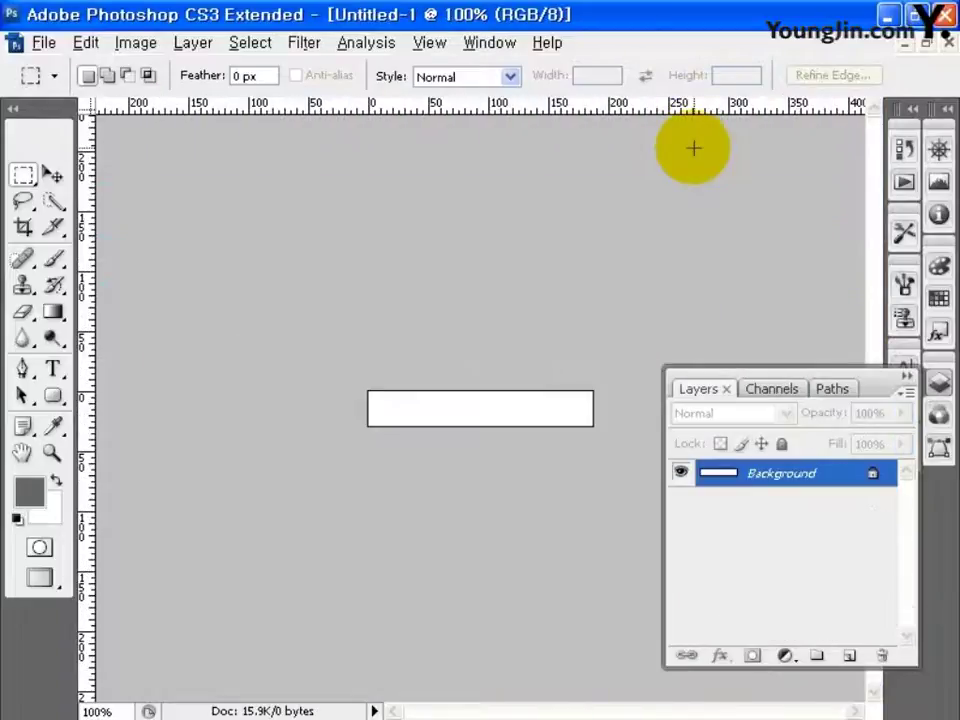
{"action": "key", "text": "ctrl+v"}
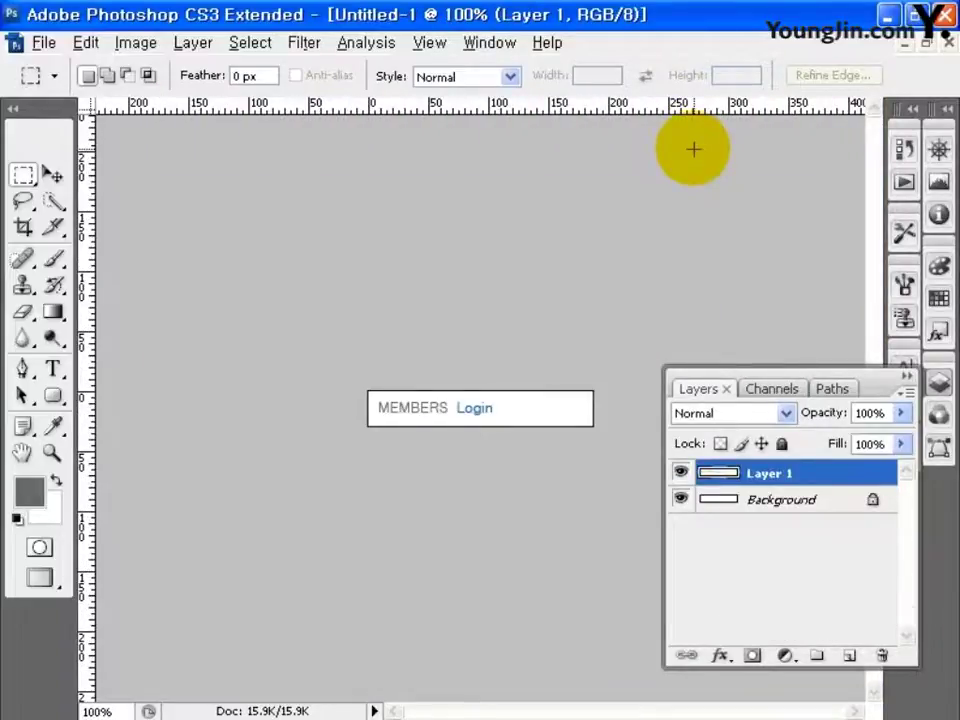
- Save the header for the web as a maximum-quality JPEG named login_top, and close its document without saving changes
{"action": "left_click", "coordinate": [44, 42]}
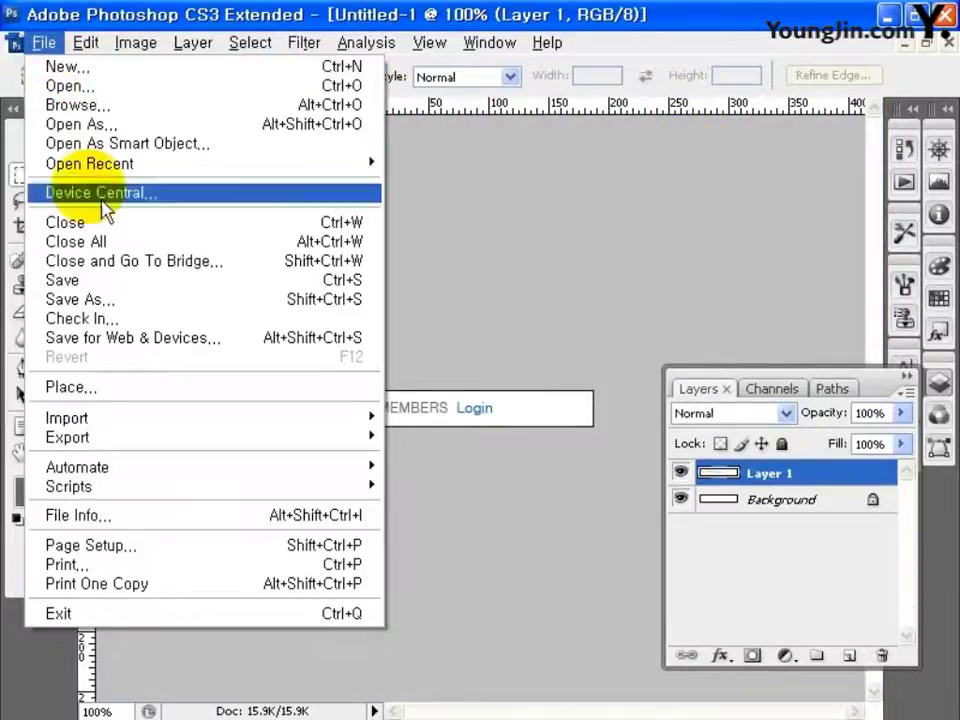
{"action": "left_click", "coordinate": [152, 337]}
{"action": "left_click", "coordinate": [760, 96]}
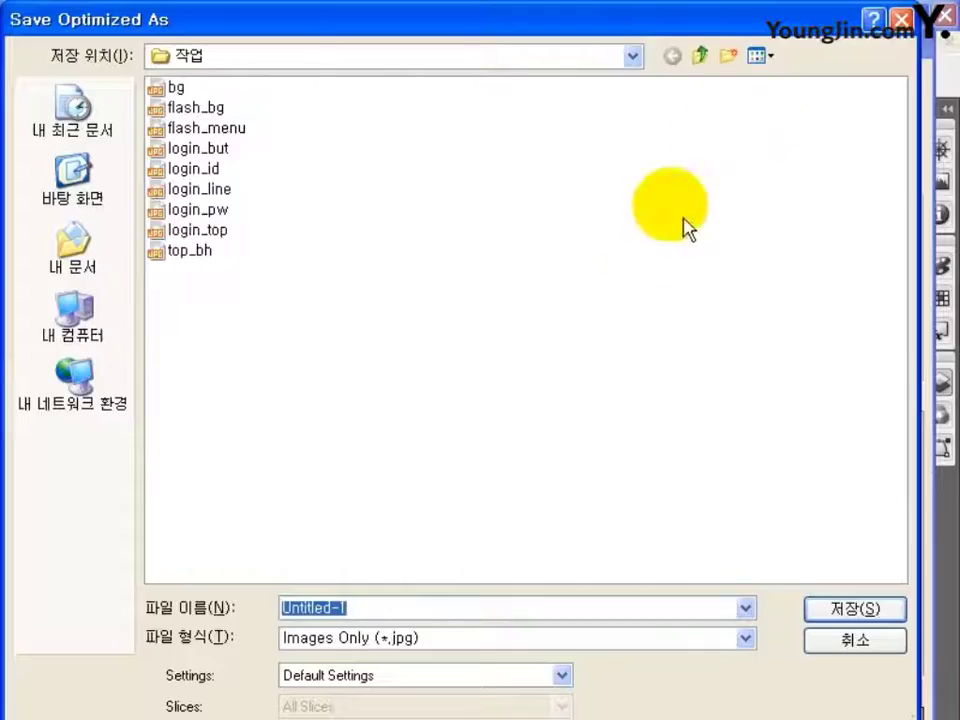
{"action": "type", "text": "login_top"}
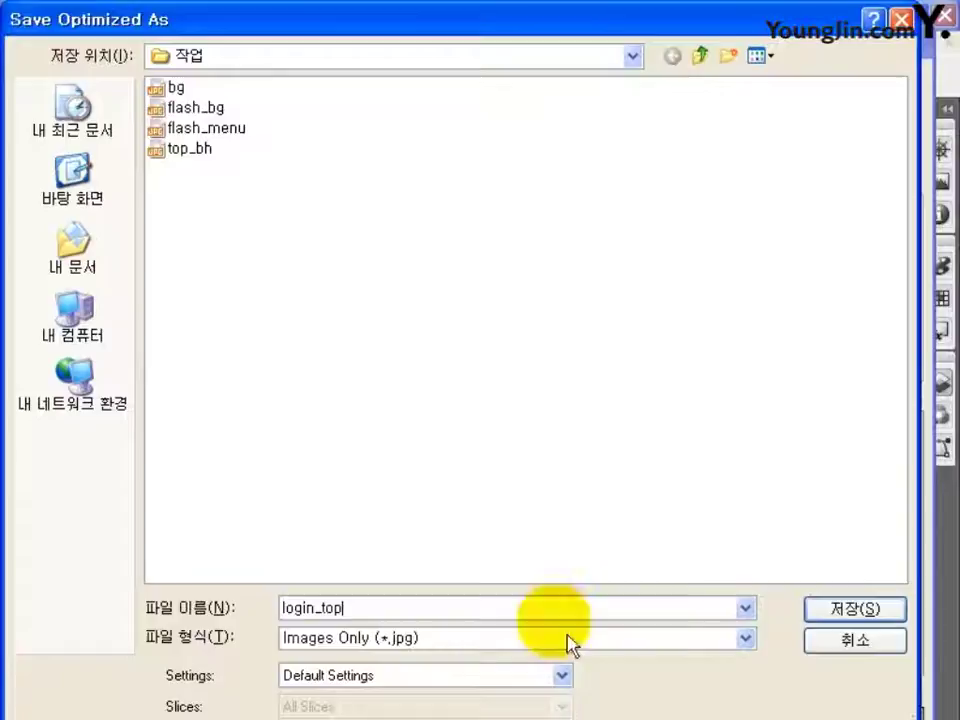
{"action": "left_click", "coordinate": [852, 608]}
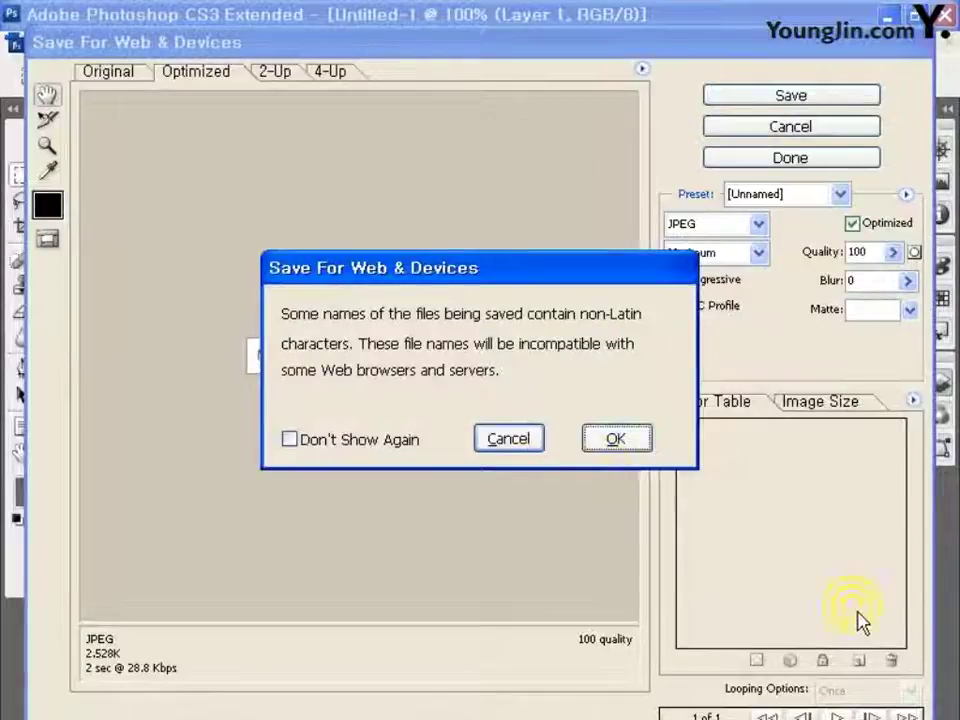
{"action": "left_click", "coordinate": [634, 437]}
{"action": "left_click", "coordinate": [948, 42]}
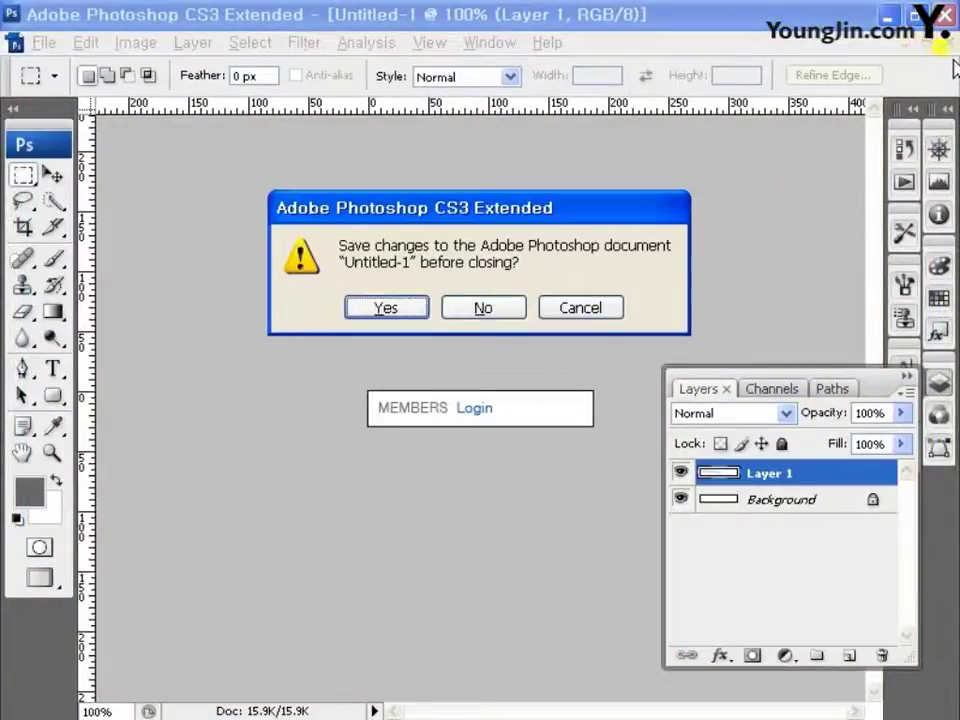
{"action": "left_click", "coordinate": [483, 307]}
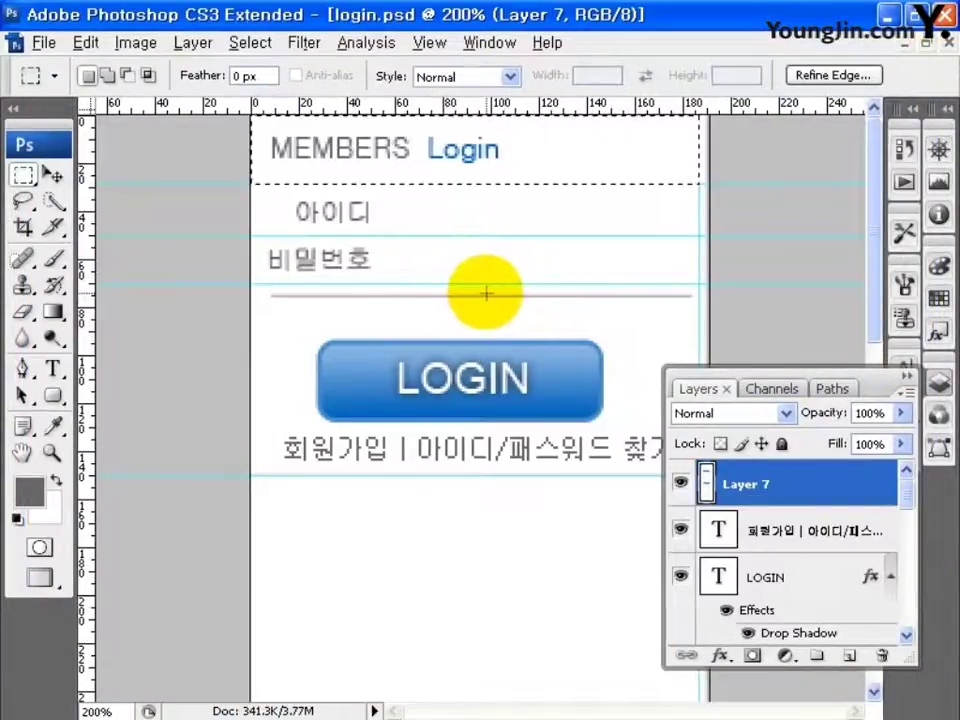
- Mark out the remaining slices one at a time along the guides: 아이디 label, 비밀번호 label, LOGIN button section and the narrow full-height right strip
{"action": "left_click_drag", "start_coordinate": [237, 190], "coordinate": [398, 230]}
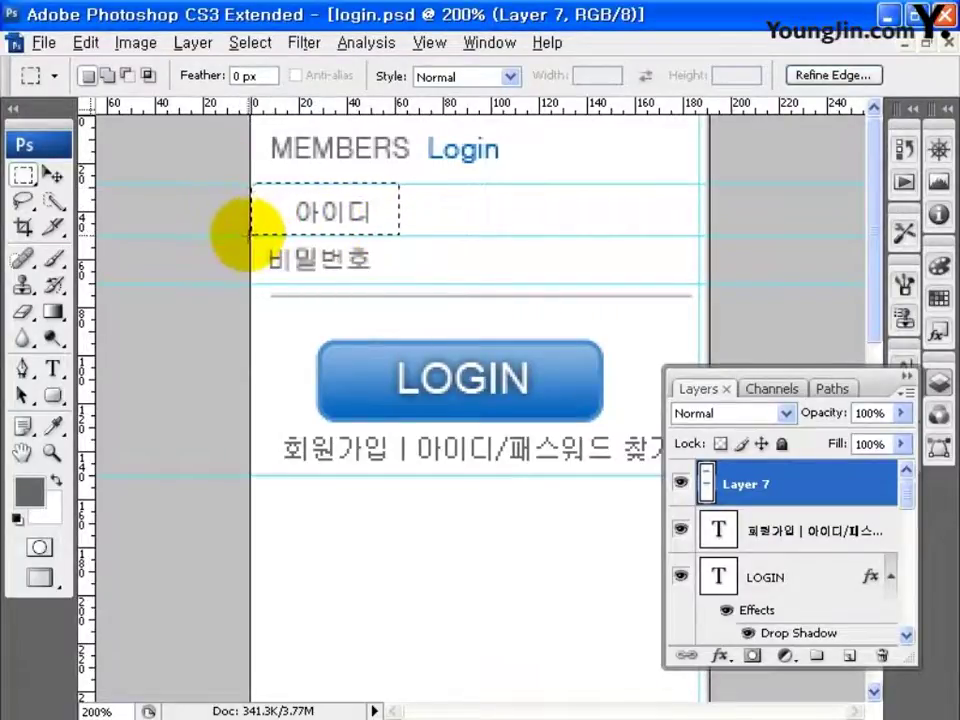
{"action": "left_click_drag", "start_coordinate": [251, 237], "coordinate": [382, 266]}
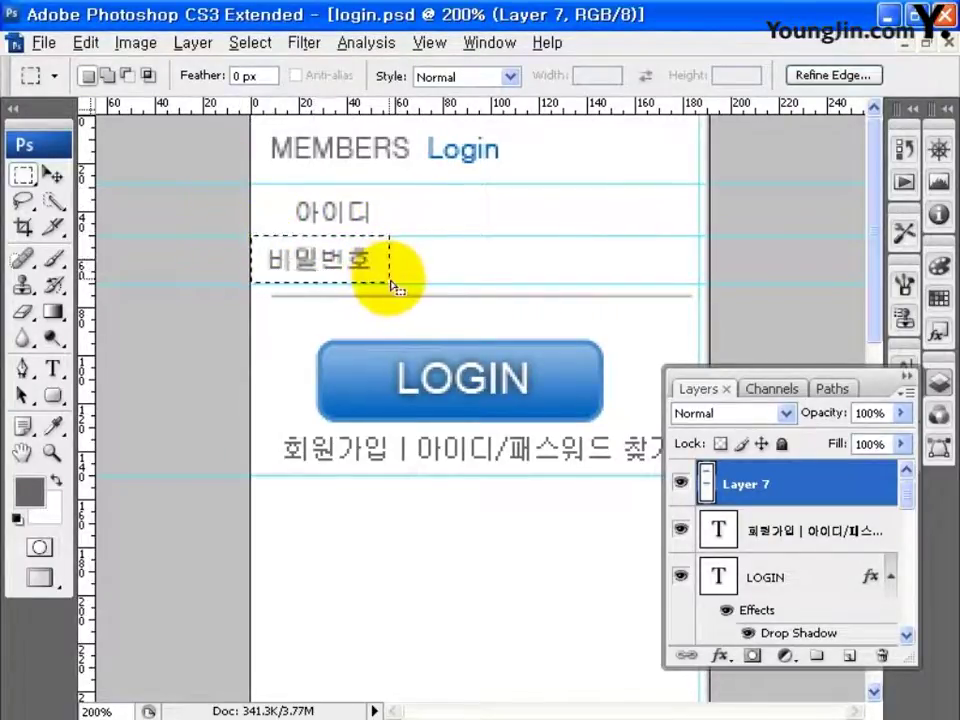
{"action": "left_click_drag", "start_coordinate": [251, 284], "coordinate": [707, 484]}
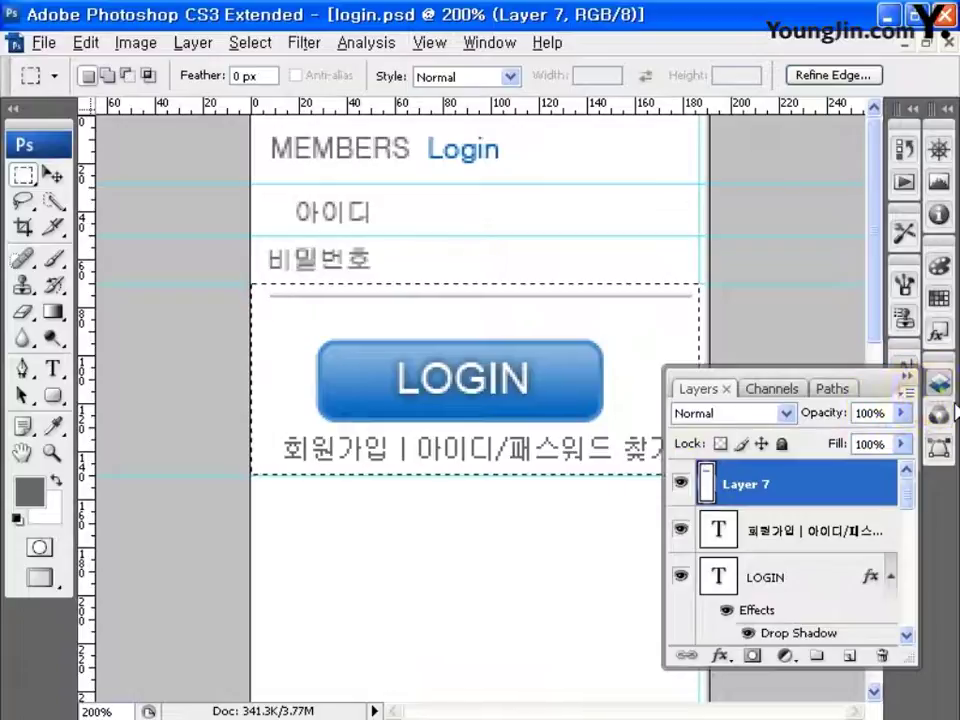
{"action": "left_click", "coordinate": [939, 384]}
{"action": "key", "text": "ctrl+minus"}
{"action": "key", "text": "ctrl+minus"}
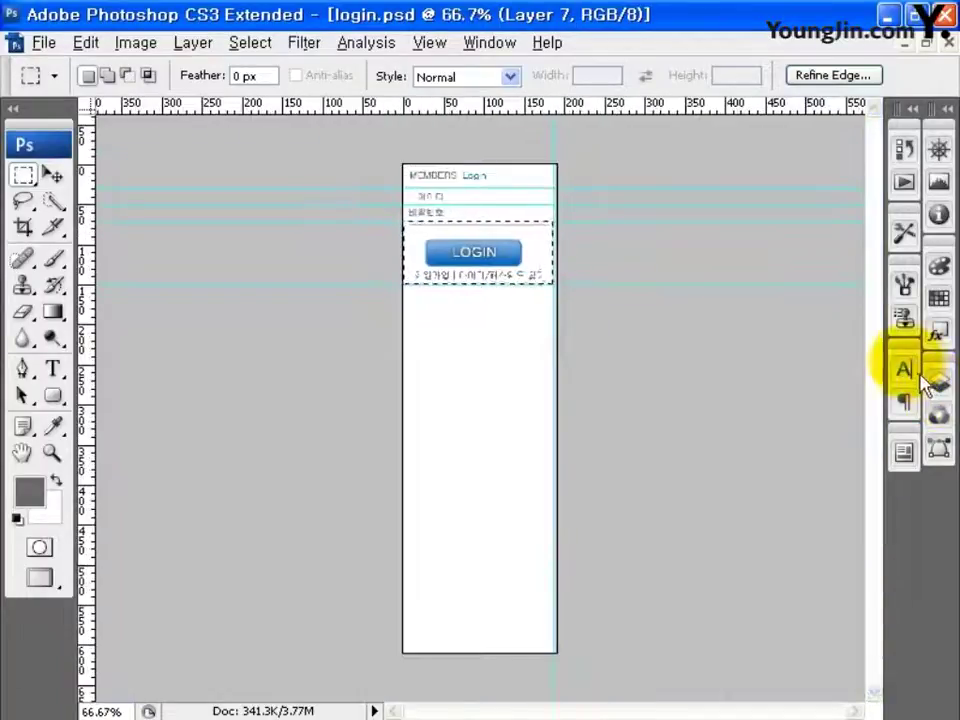
{"action": "left_click_drag", "start_coordinate": [599, 144], "coordinate": [553, 677]}
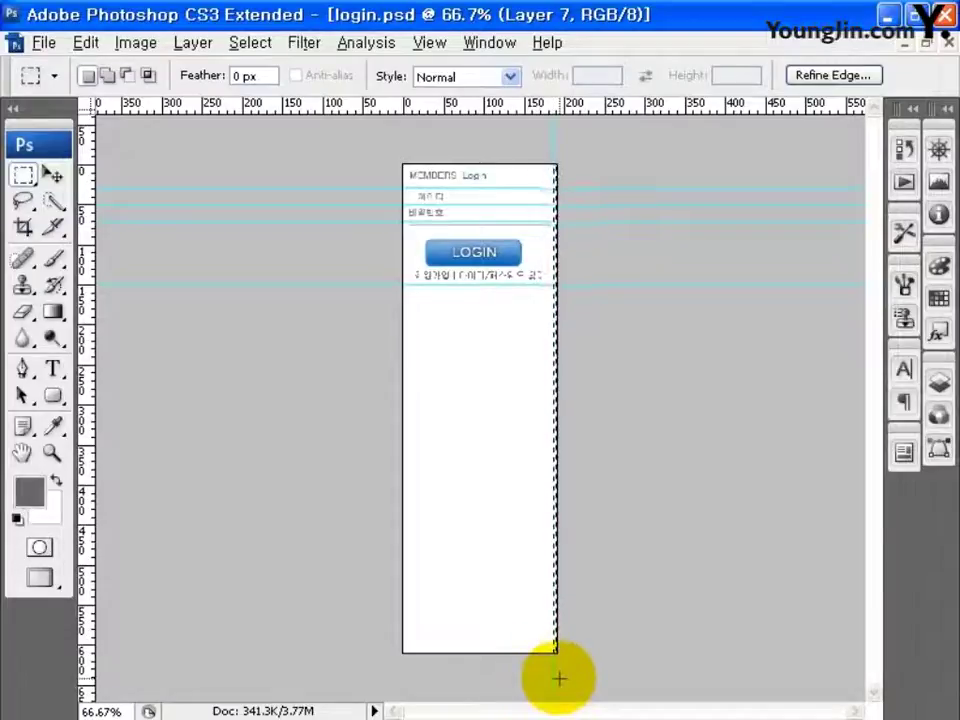
{"action": "left_click_drag", "start_coordinate": [557, 680], "coordinate": [546, 680]}
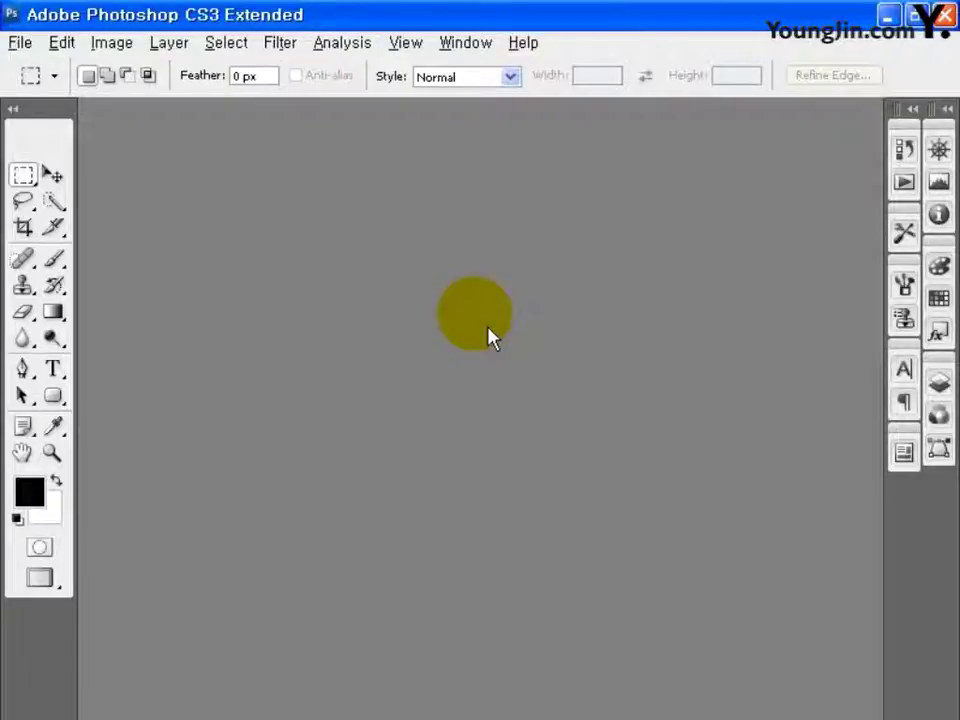
- Create a new 647 × 53 px document at 72 pixels/inch in RGB Color with a white background
{"action": "left_click", "coordinate": [20, 43]}
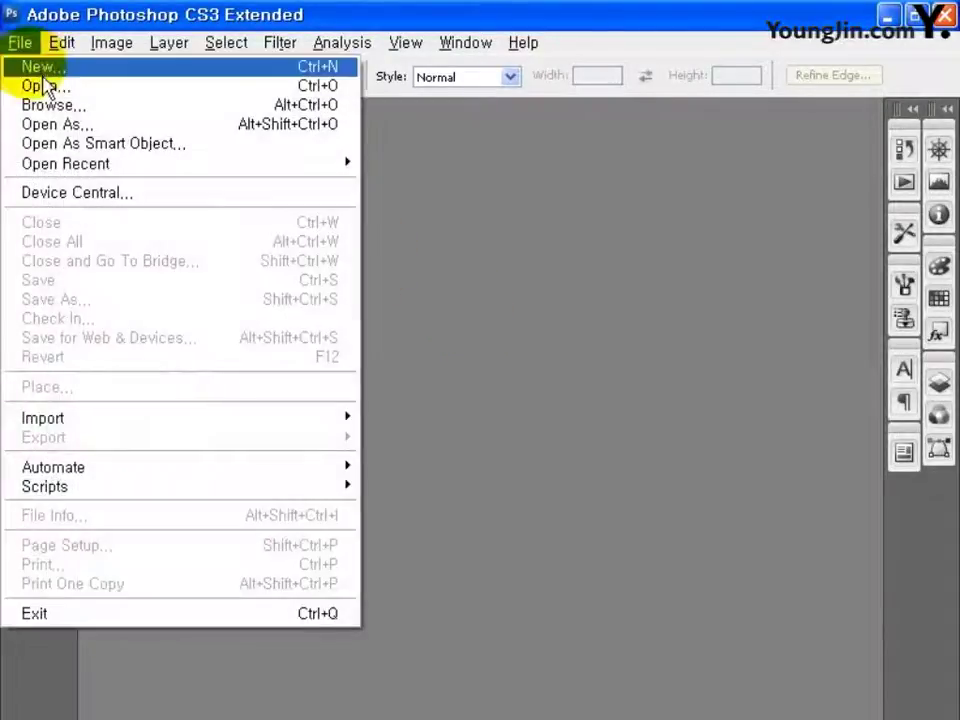
{"action": "left_click", "coordinate": [42, 74]}
{"action": "double_click", "coordinate": [400, 247]}
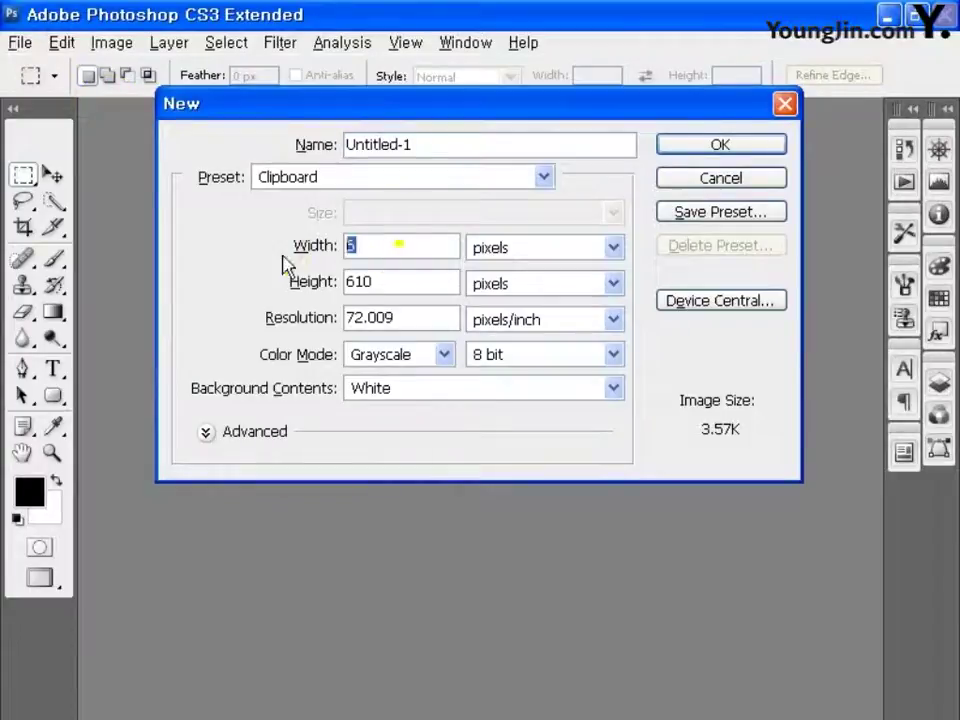
{"action": "double_click", "coordinate": [399, 284]}
{"action": "type", "text": "53"}
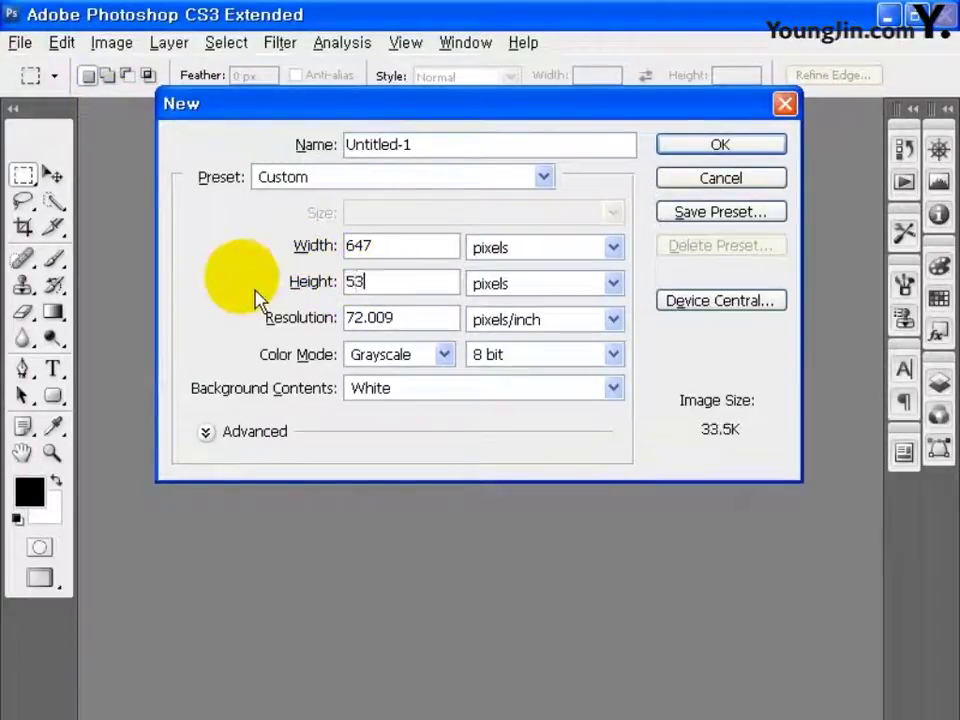
{"action": "double_click", "coordinate": [375, 318]}
{"action": "type", "text": "72"}
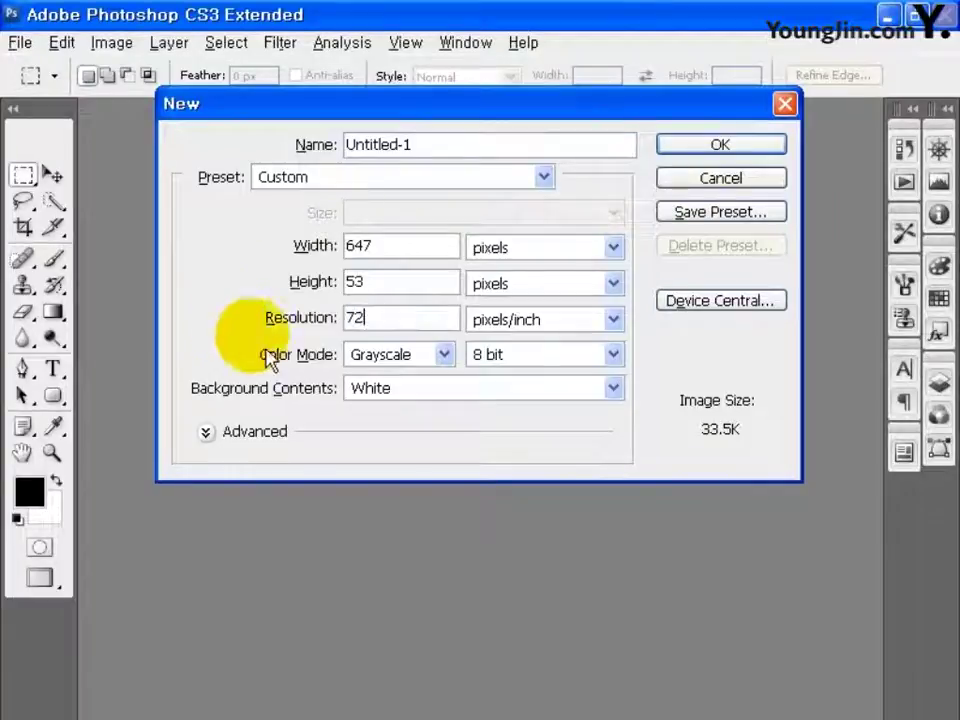
{"action": "left_click", "coordinate": [432, 355]}
{"action": "left_click", "coordinate": [430, 416]}
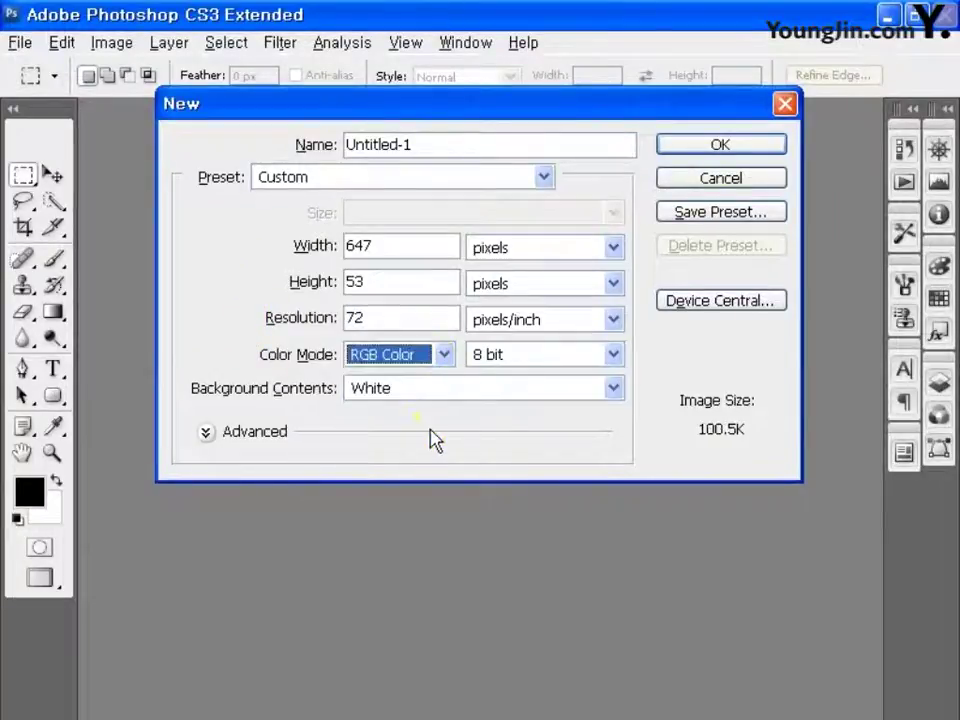
{"action": "left_click", "coordinate": [697, 144]}
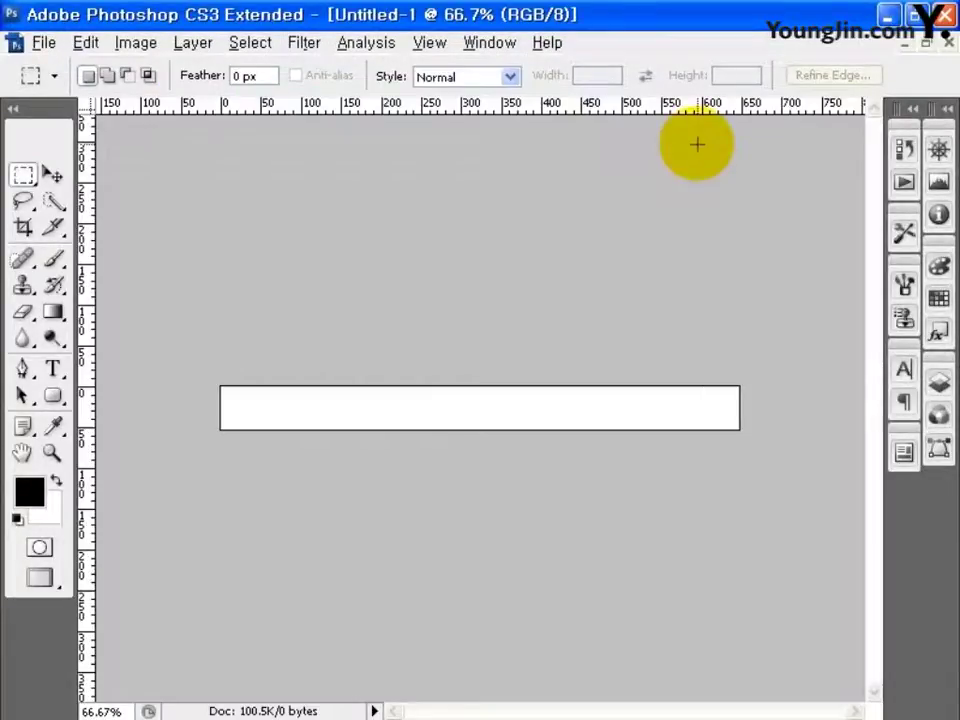
- Show the Info readout and place two vertical guides across the banner at about 290 px and 360 px
{"action": "left_click", "coordinate": [505, 44]}
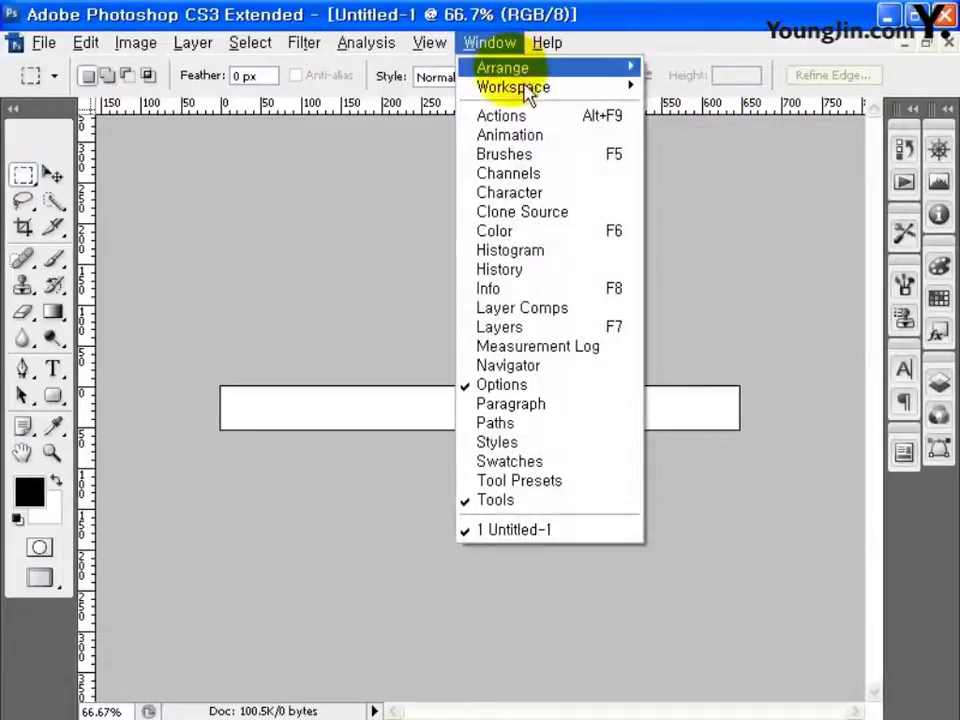
{"action": "left_click", "coordinate": [512, 288]}
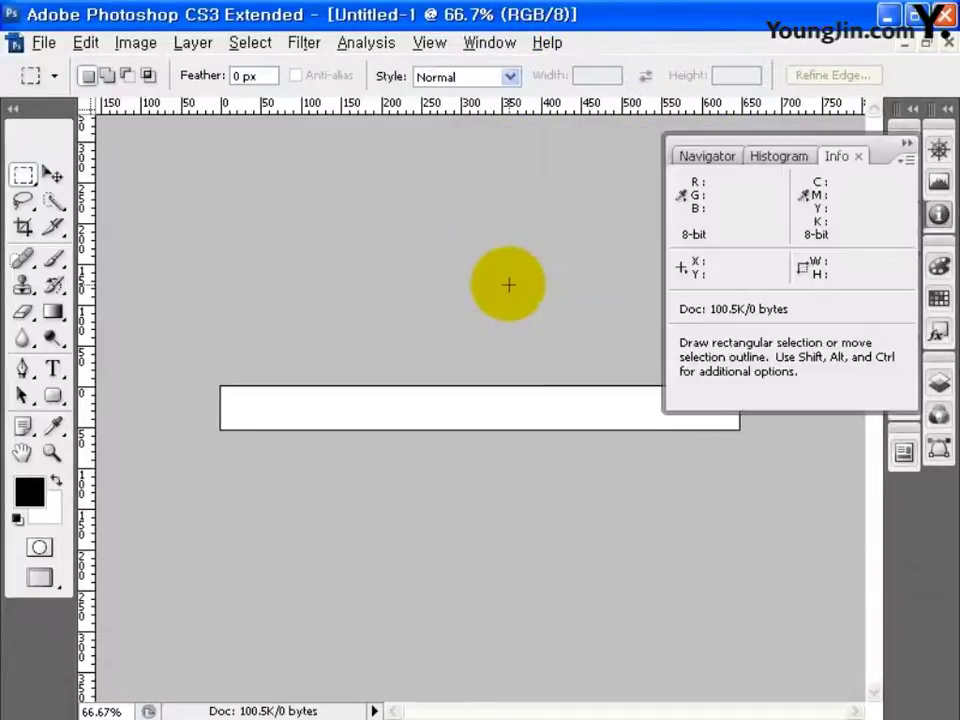
{"action": "left_click_drag", "start_coordinate": [88, 381], "coordinate": [517, 386]}
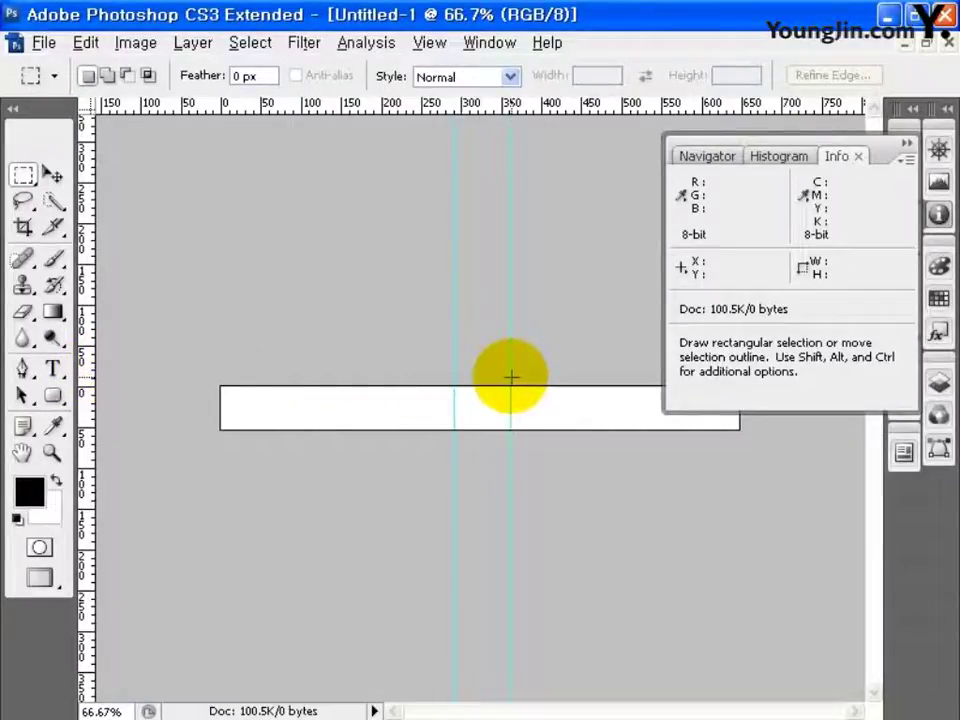
{"action": "left_click_drag", "start_coordinate": [511, 377], "coordinate": [513, 405]}
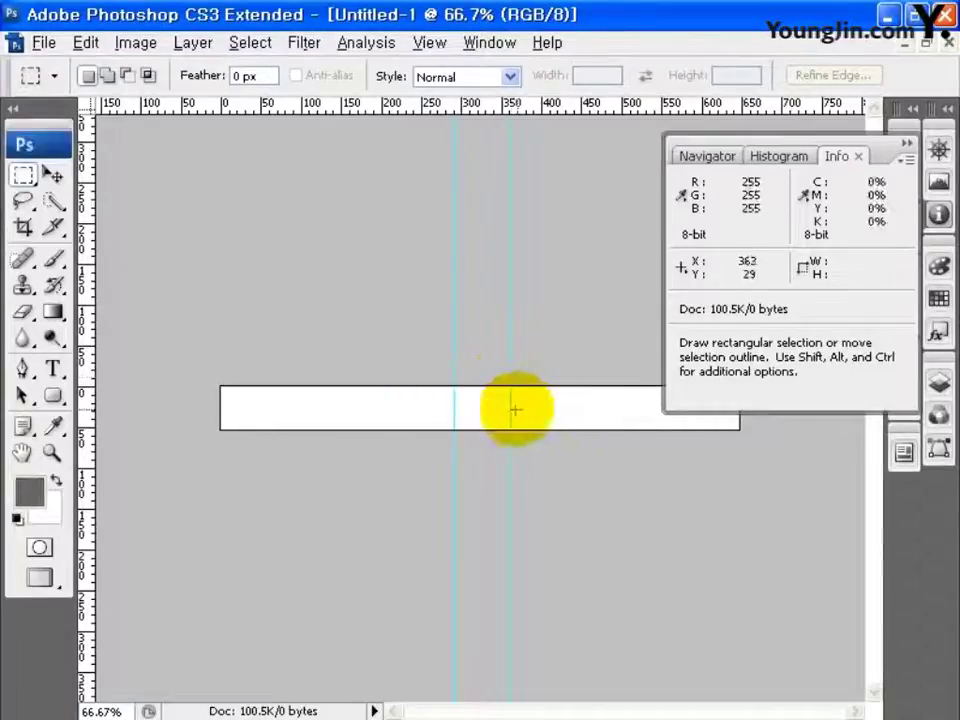
- Add a new layer and select a thin horizontal strip near the banner's lower edge, running from its left end to the first guide
{"action": "left_click", "coordinate": [938, 383]}
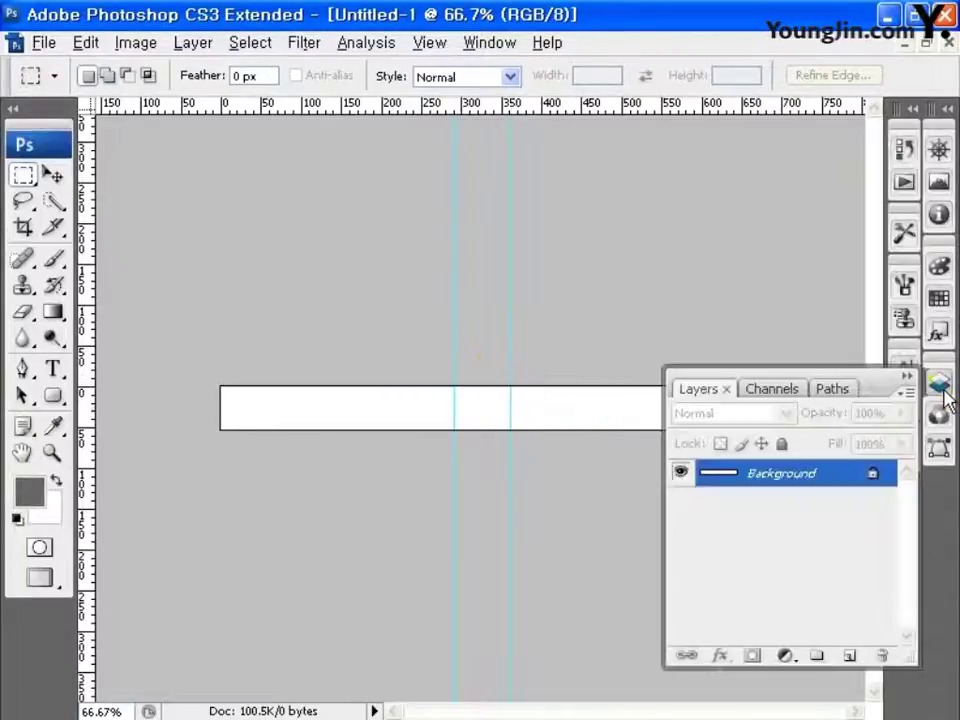
{"action": "left_click", "coordinate": [849, 655]}
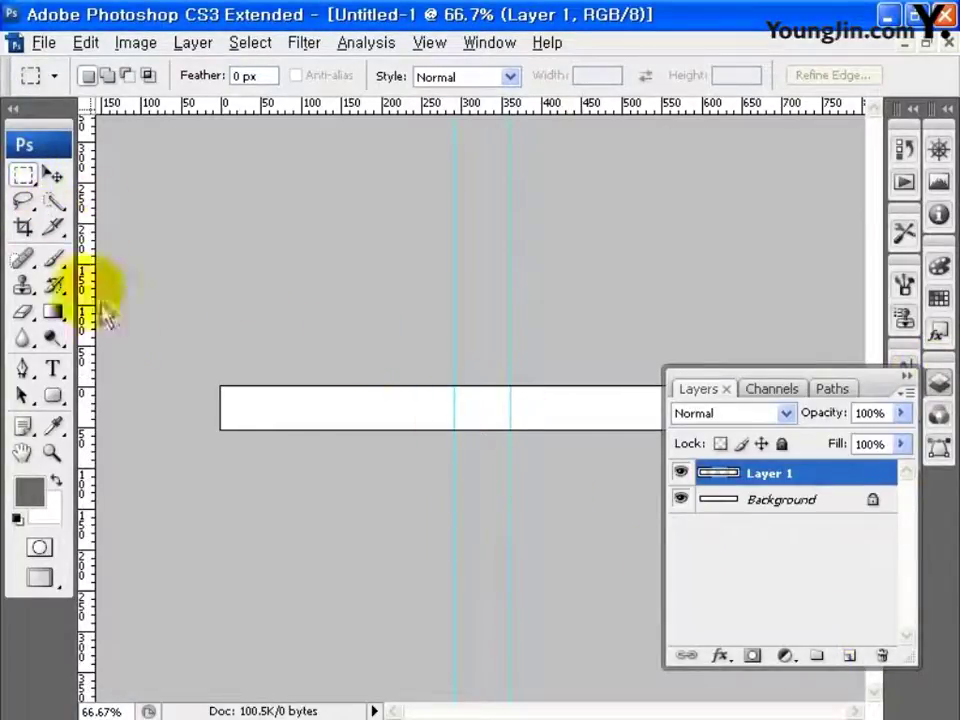
{"action": "left_click", "coordinate": [210, 403], "text": "ctrl"}
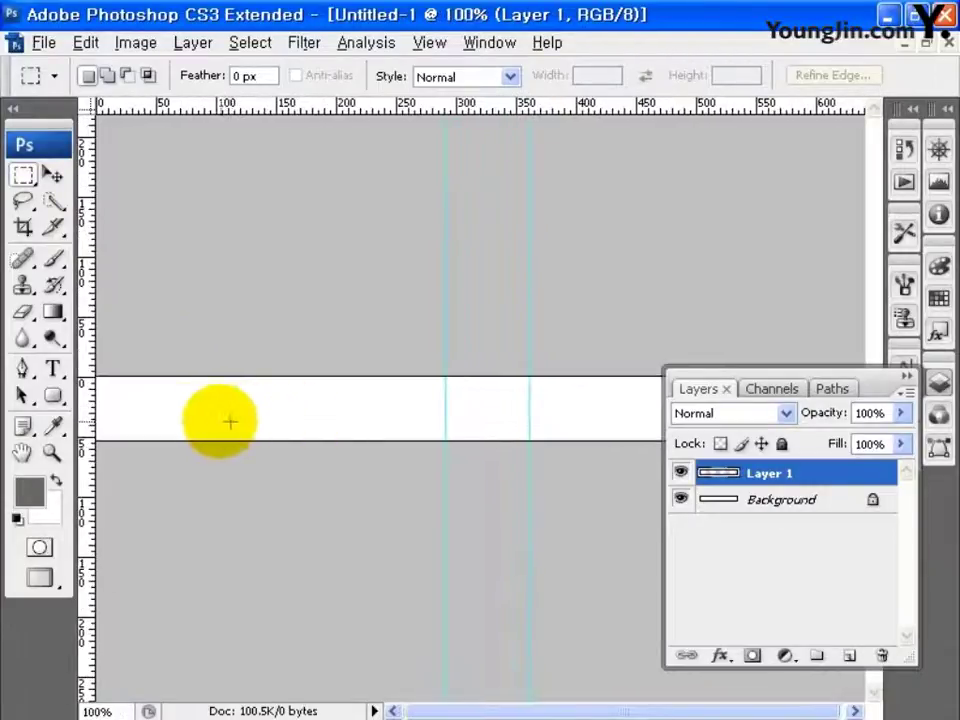
{"action": "left_click_drag", "start_coordinate": [240, 427], "coordinate": [428, 427]}
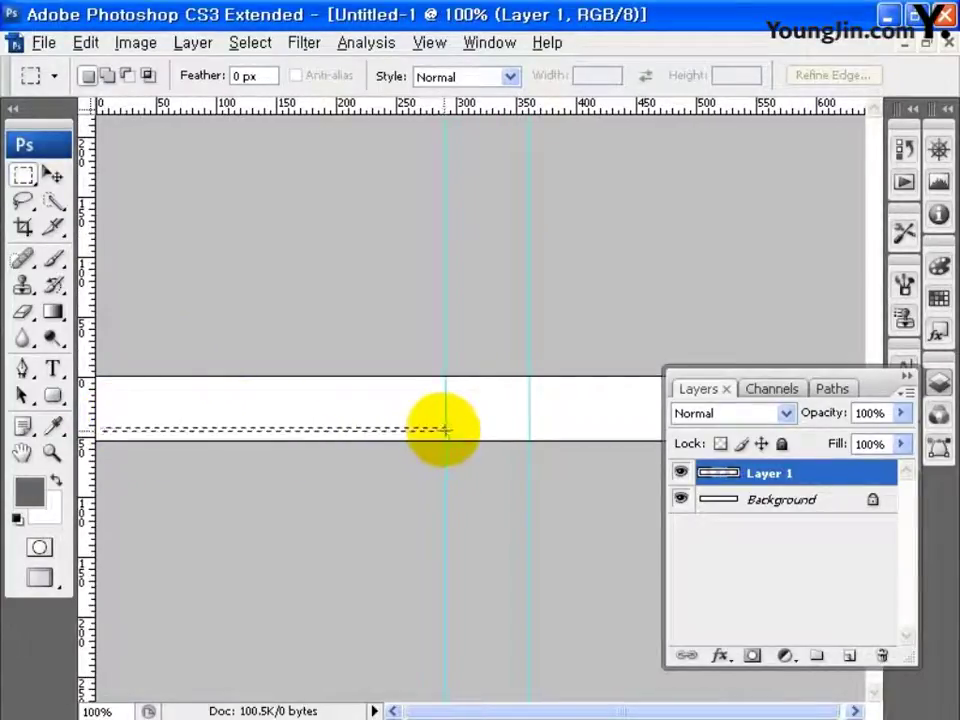
- Set the foreground color to A8A8A8 and fill the thin strip selection with it
{"action": "left_click", "coordinate": [29, 492]}
{"action": "double_click", "coordinate": [482, 475]}
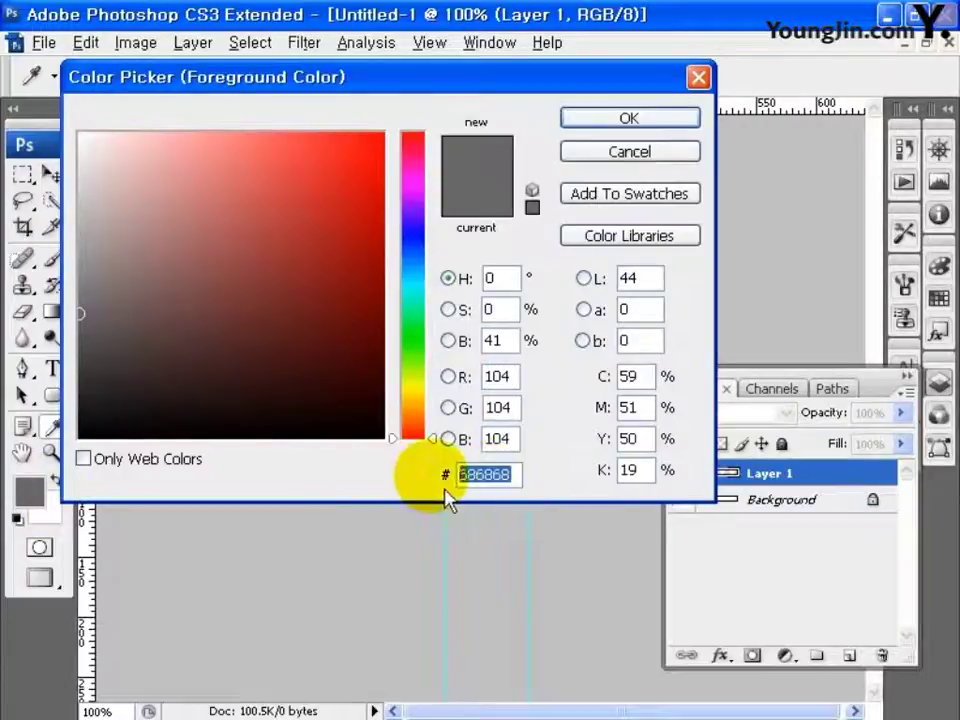
{"action": "type", "text": "A8A8A8"}
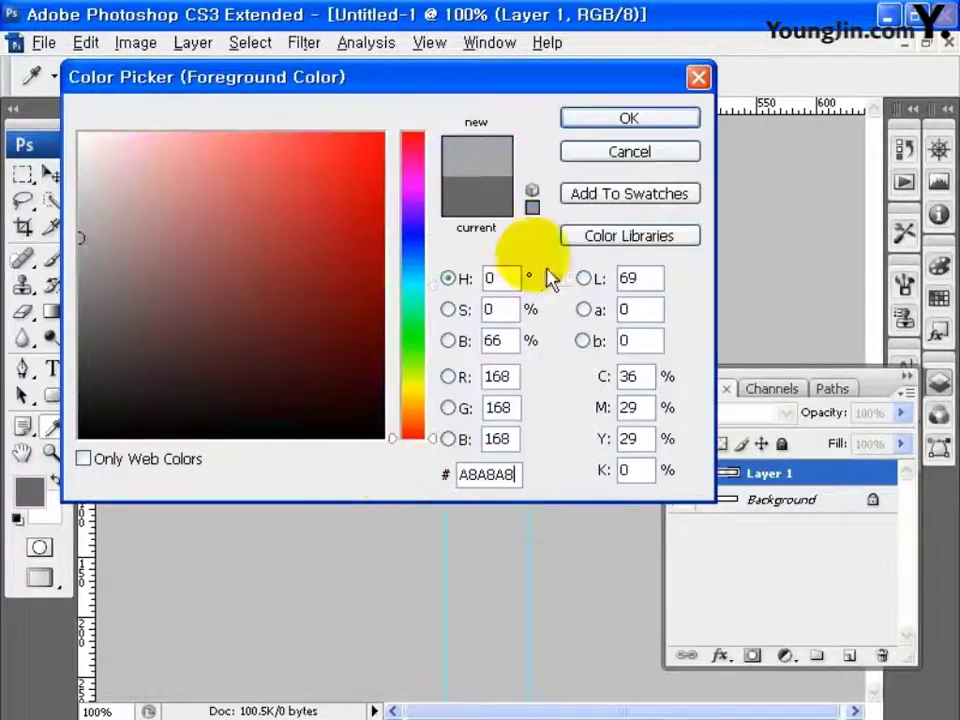
{"action": "left_click", "coordinate": [620, 118]}
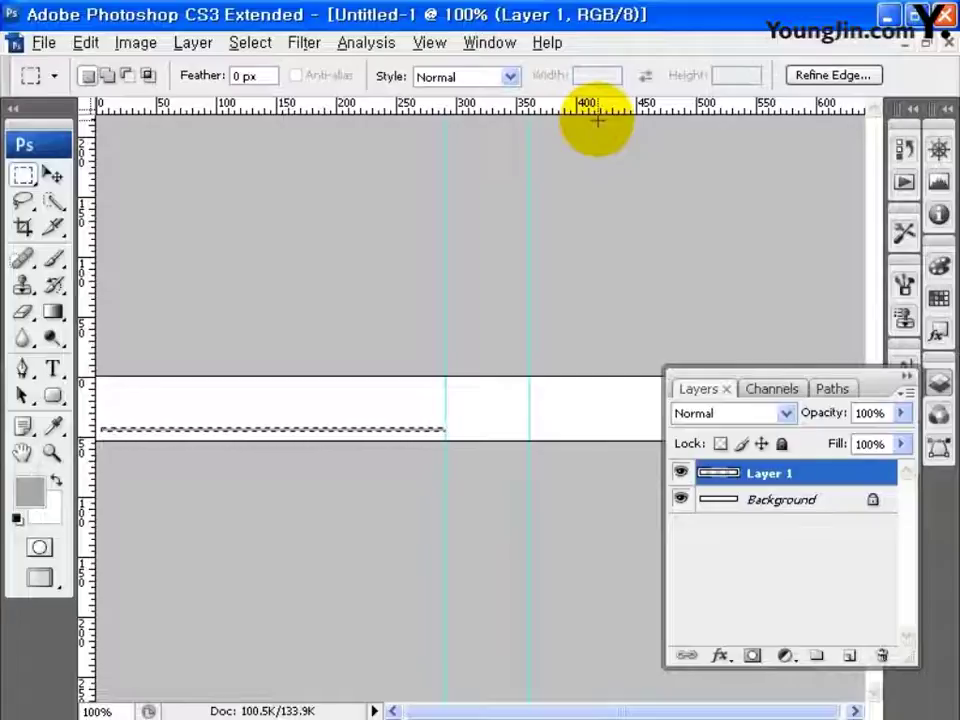
- Lock the layer's transparent pixels and recolor the left portion of the gray line with 0163B6
{"action": "left_click", "coordinate": [721, 444]}
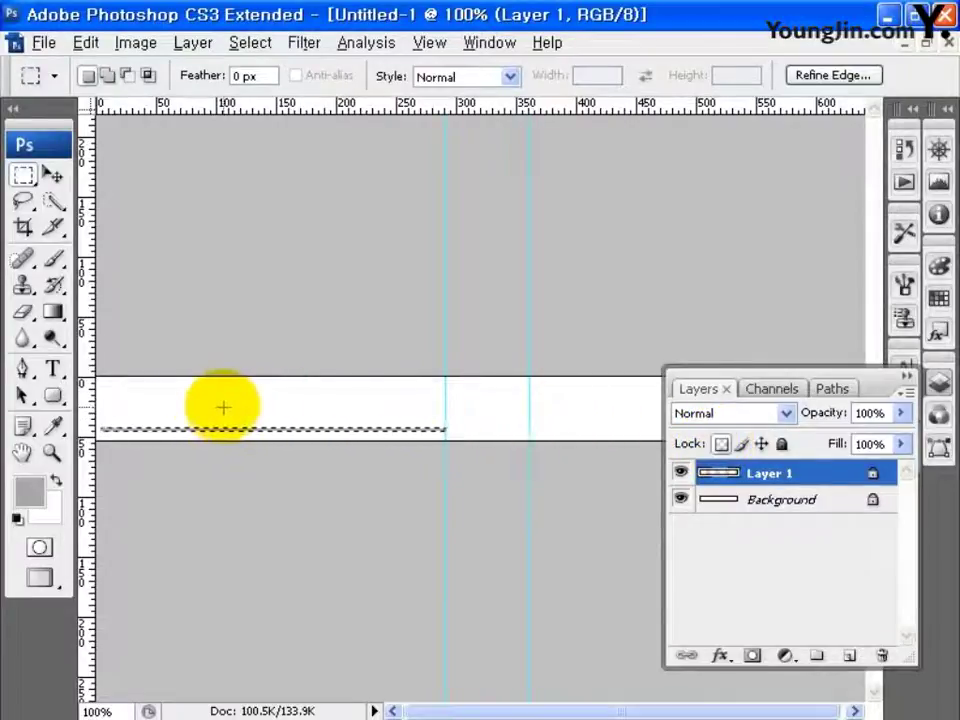
{"action": "left_click_drag", "start_coordinate": [207, 405], "coordinate": [107, 460]}
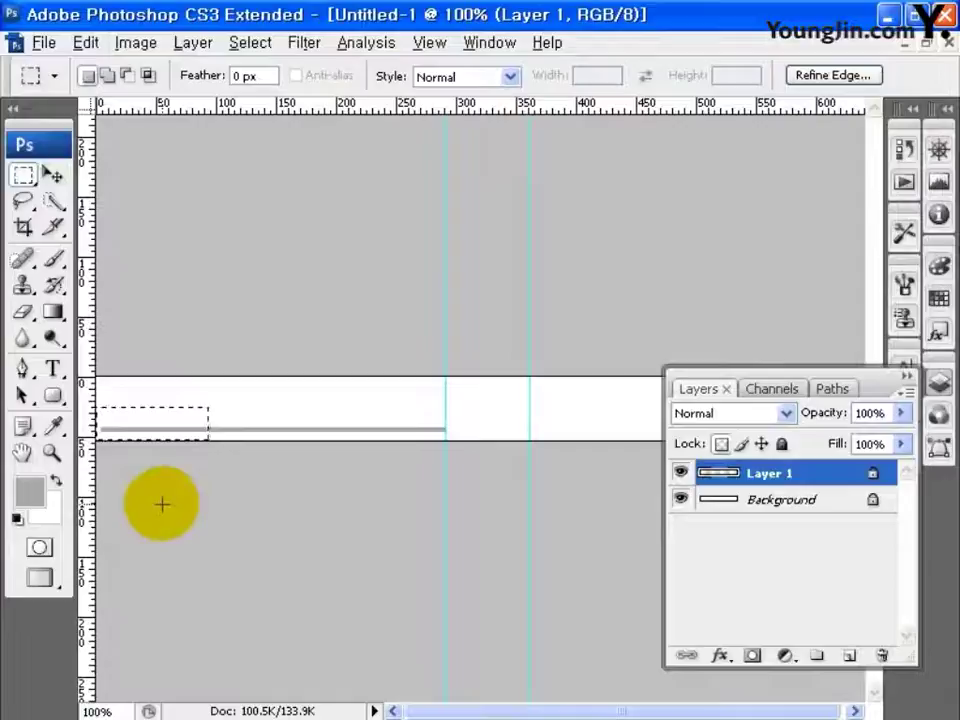
{"action": "left_click", "coordinate": [29, 491]}
{"action": "left_click", "coordinate": [487, 478]}
{"action": "type", "text": "0163B6"}
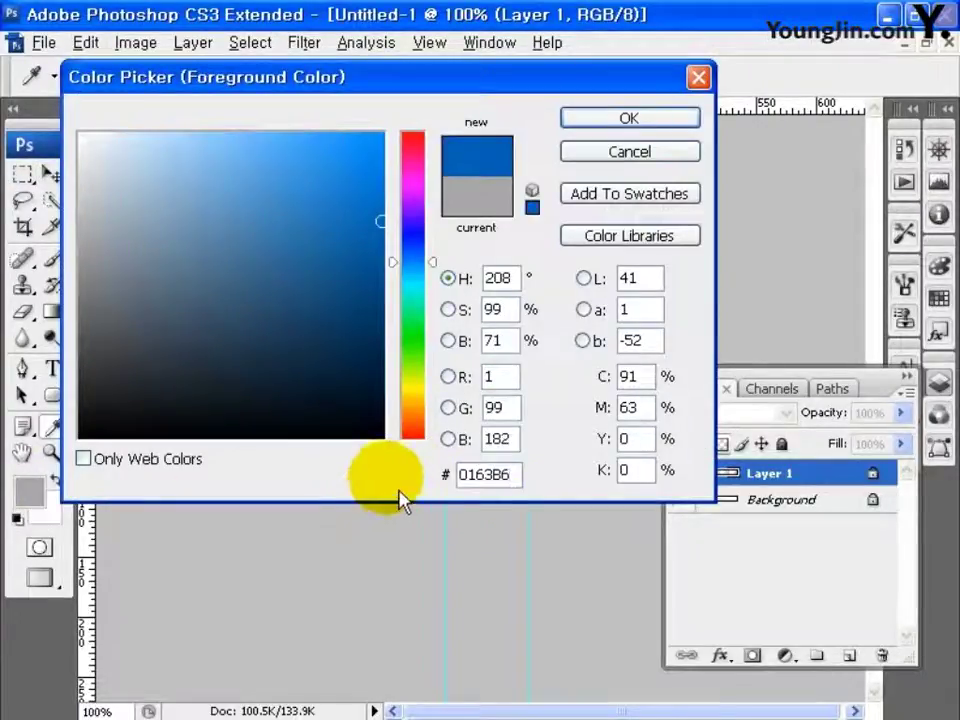
{"action": "left_click", "coordinate": [622, 119]}
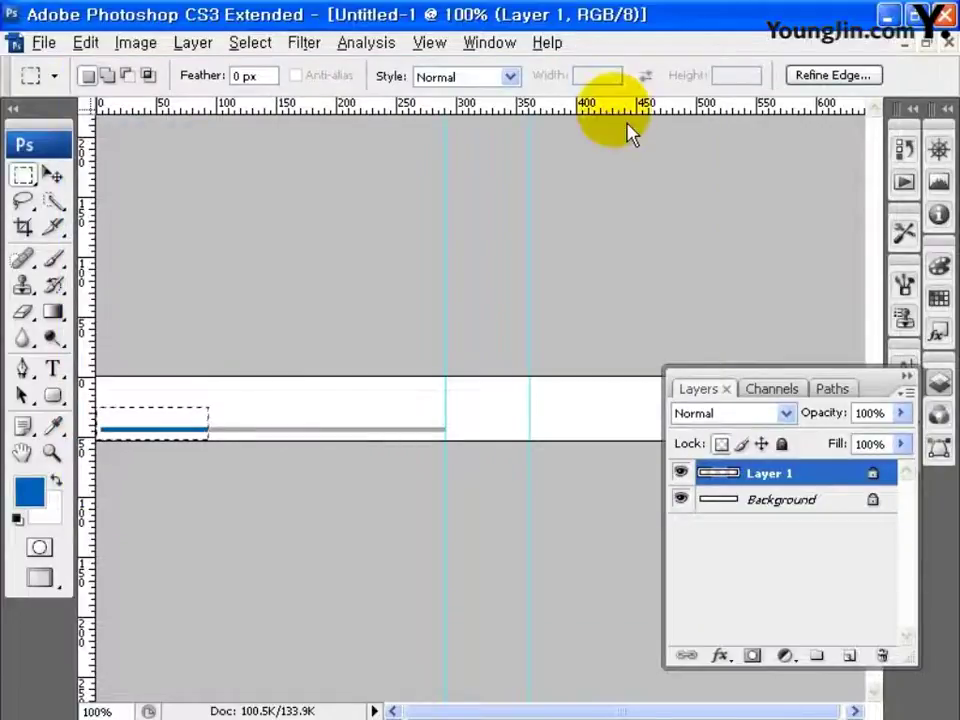
- Draw a blue circle about 20 px wide with the Ellipse tool just above the line's blue end
{"action": "left_click", "coordinate": [53, 396]}
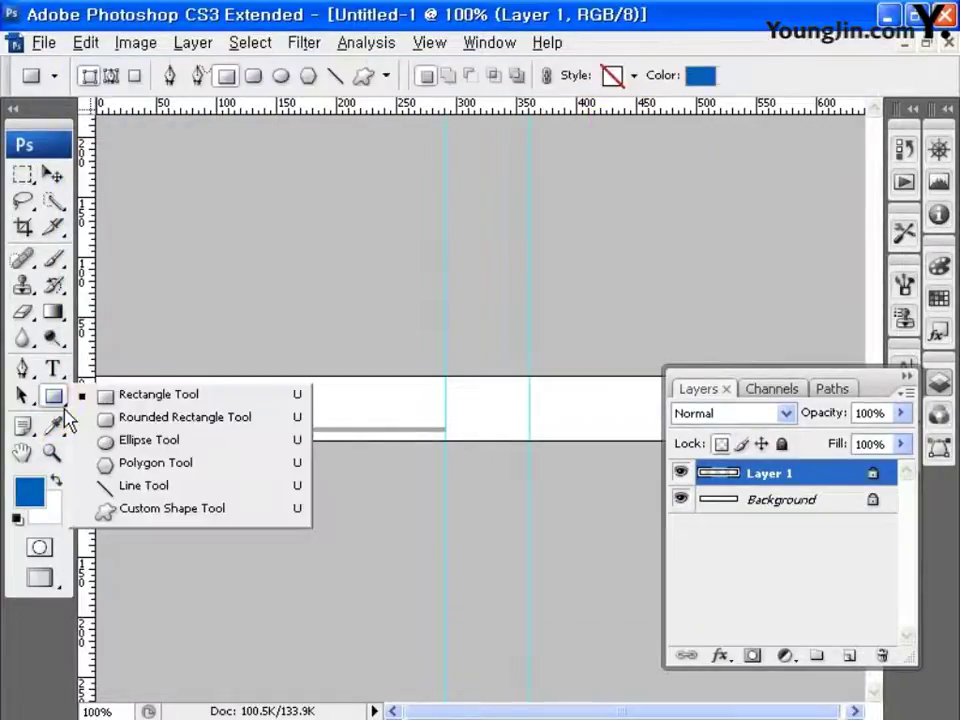
{"action": "left_click", "coordinate": [125, 440]}
{"action": "key", "text": "ctrl+plus"}
{"action": "left_click_drag", "start_coordinate": [120, 452], "coordinate": [571, 461]}
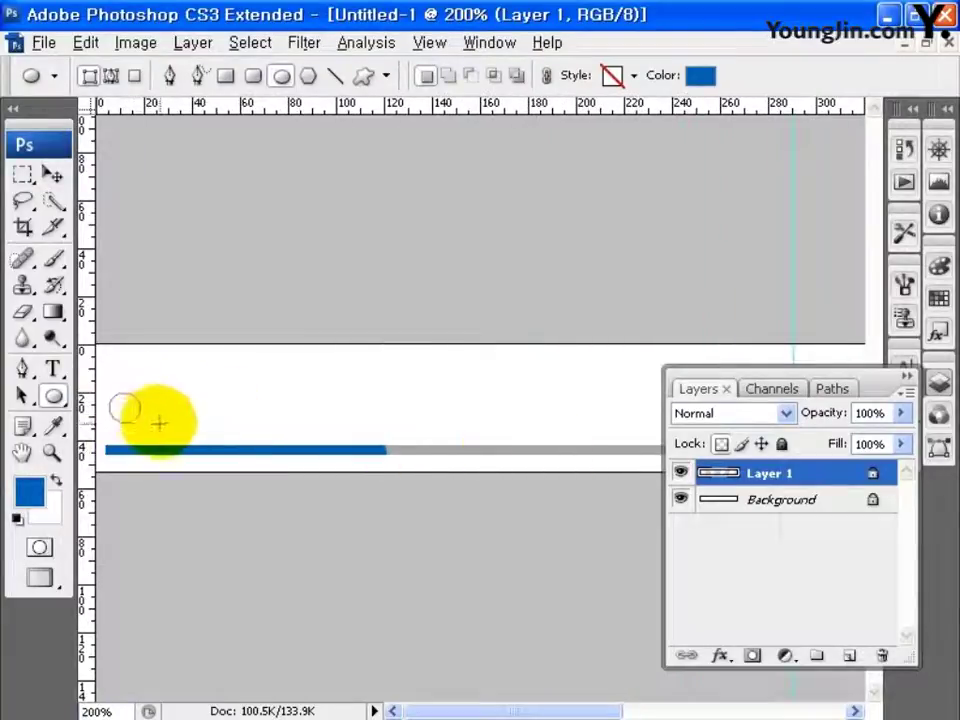
{"action": "left_click_drag", "start_coordinate": [186, 432], "coordinate": [192, 437]}
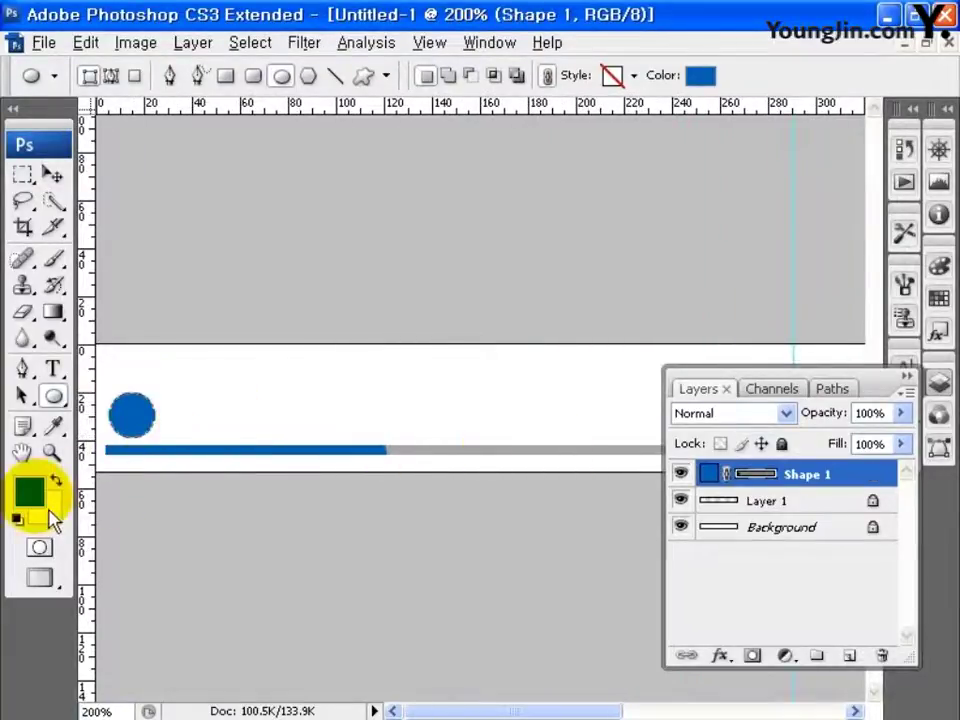
- Set the foreground color to white (ffffff) and add the text ">" on the blue circle
{"action": "left_click", "coordinate": [29, 491]}
{"action": "left_click_drag", "start_coordinate": [300, 360], "coordinate": [275, 190]}
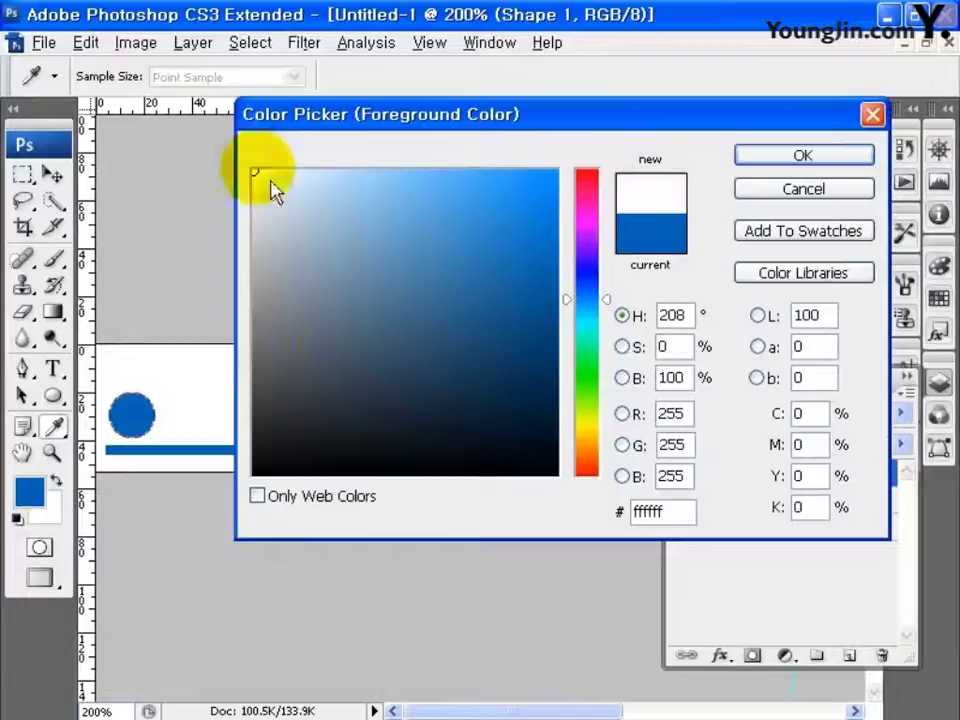
{"action": "left_click", "coordinate": [778, 160]}
{"action": "left_click", "coordinate": [53, 369]}
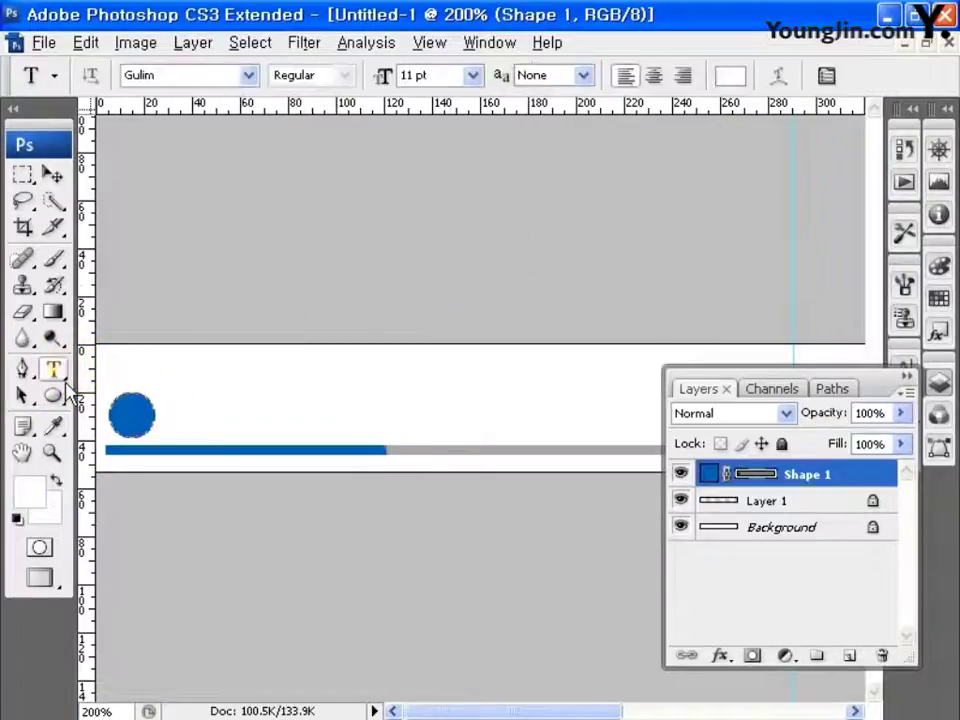
{"action": "left_click", "coordinate": [128, 418]}
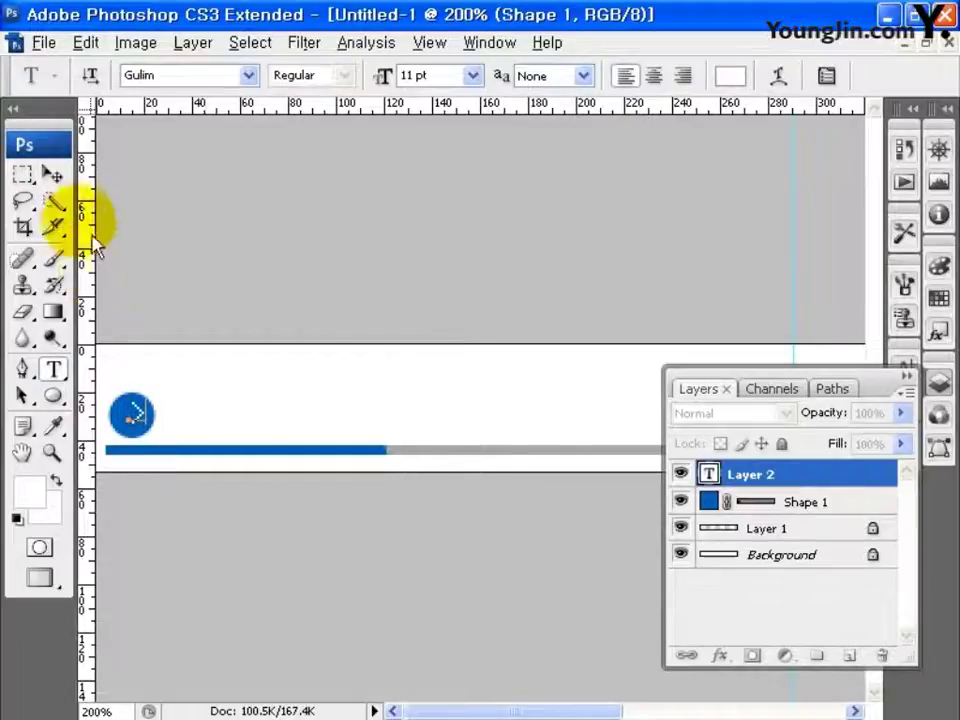
{"action": "left_click", "coordinate": [53, 175]}
- Set the ">" text size to 14 pt and center the character on the circle
{"action": "left_click", "coordinate": [489, 42]}
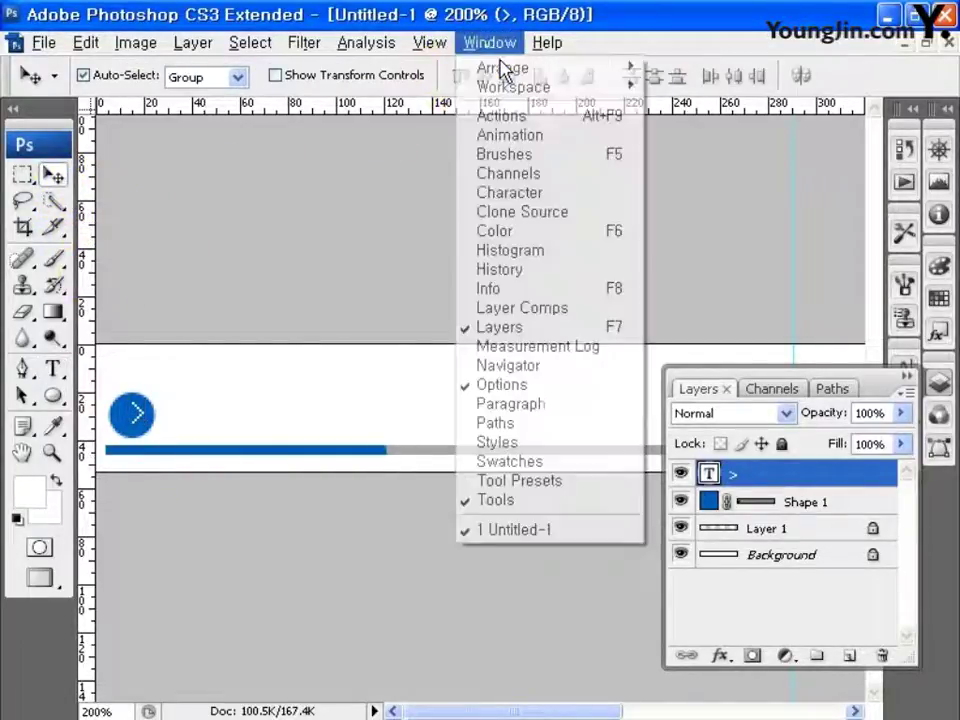
{"action": "left_click", "coordinate": [507, 191]}
{"action": "left_click", "coordinate": [742, 438]}
{"action": "left_click", "coordinate": [716, 267]}
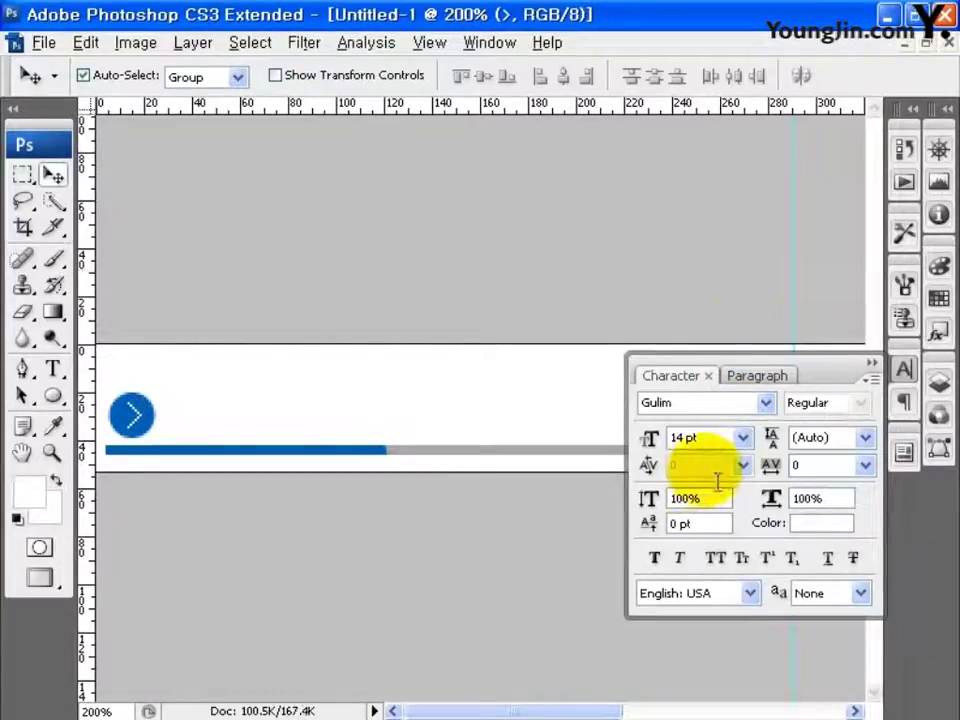
- Duplicate the ">" and circle layers together and move the copy along the line toward the first guide
{"action": "key", "text": "F7"}
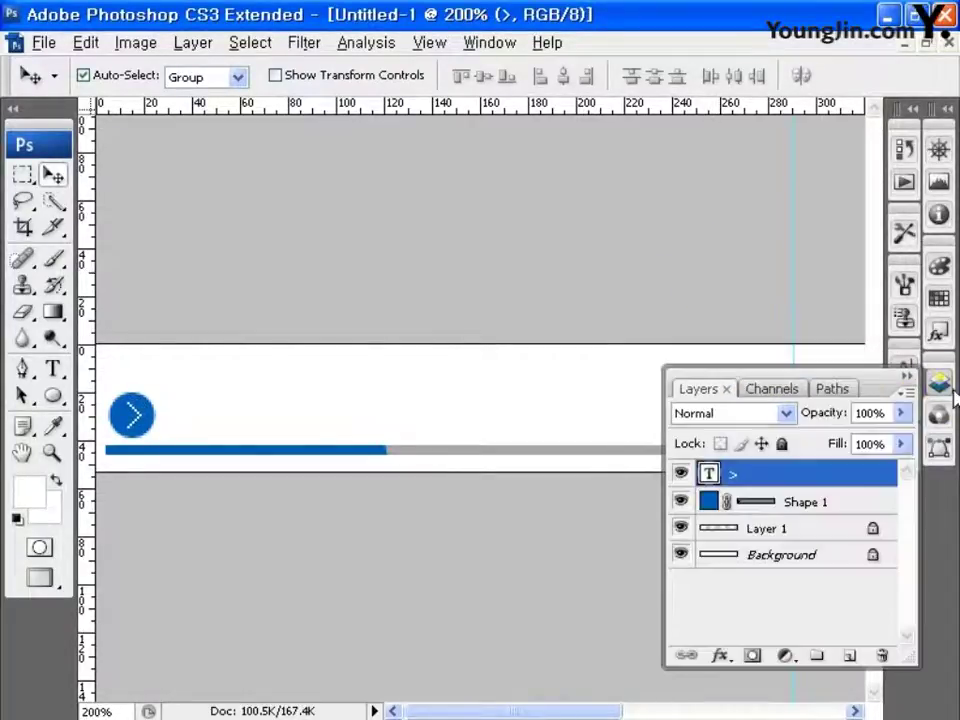
{"action": "left_click", "coordinate": [846, 502], "text": "shift"}
{"action": "left_click_drag", "start_coordinate": [858, 505], "coordinate": [850, 658]}
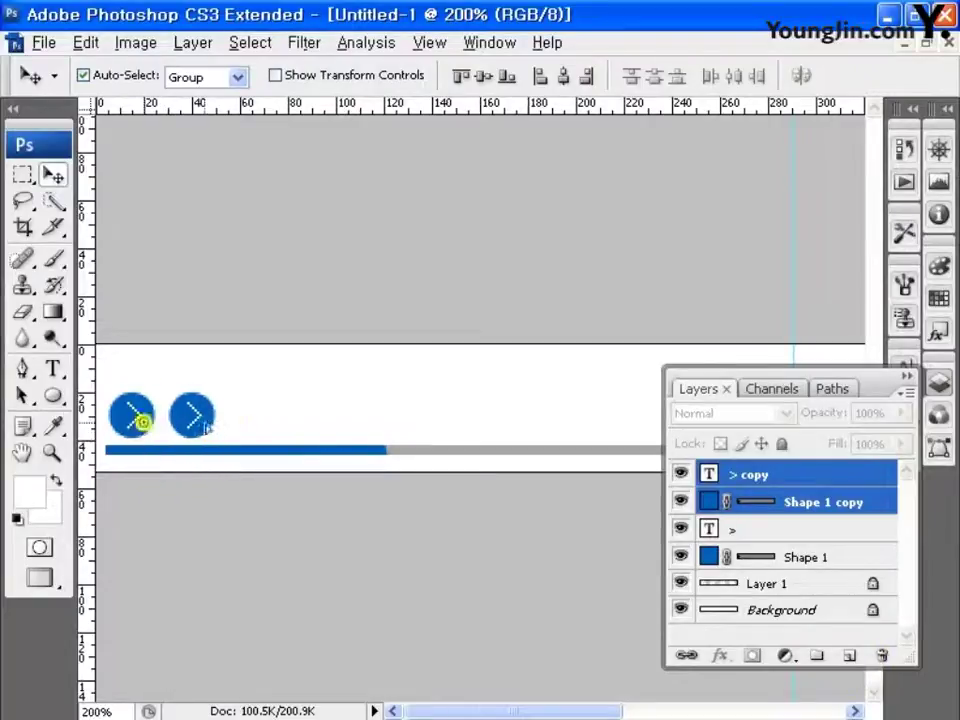
{"action": "left_click_drag", "start_coordinate": [143, 421], "coordinate": [632, 428]}
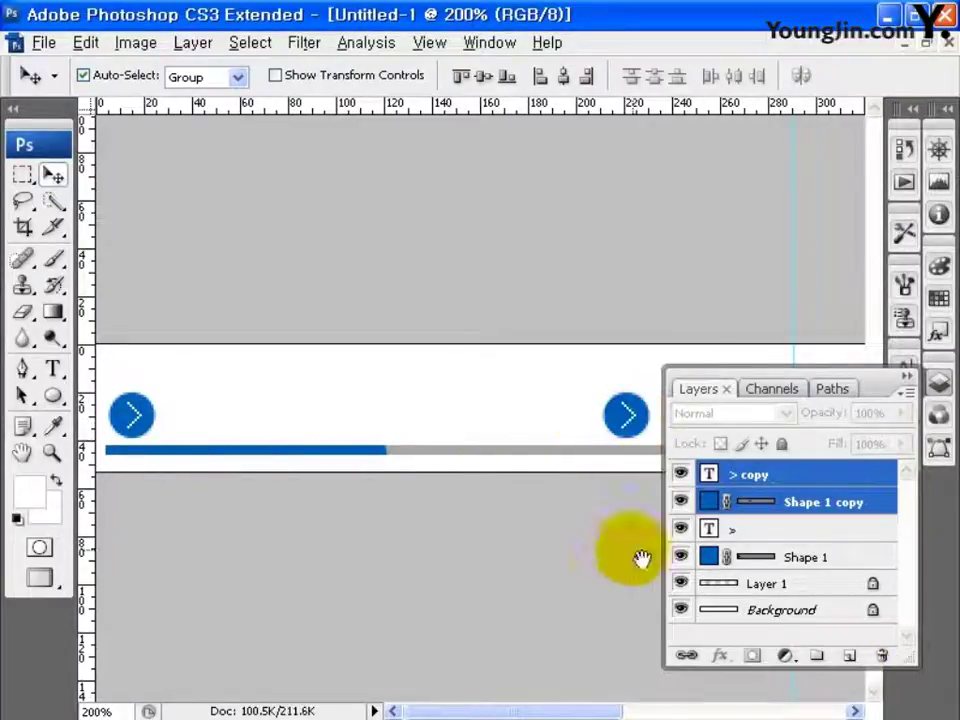
- Position the copied arrow button just before the first guide and scale it down to about 52.6%
{"action": "left_click_drag", "start_coordinate": [641, 561], "coordinate": [396, 561]}
{"action": "left_click_drag", "start_coordinate": [386, 420], "coordinate": [519, 410]}
{"action": "key", "text": "ctrl+t"}
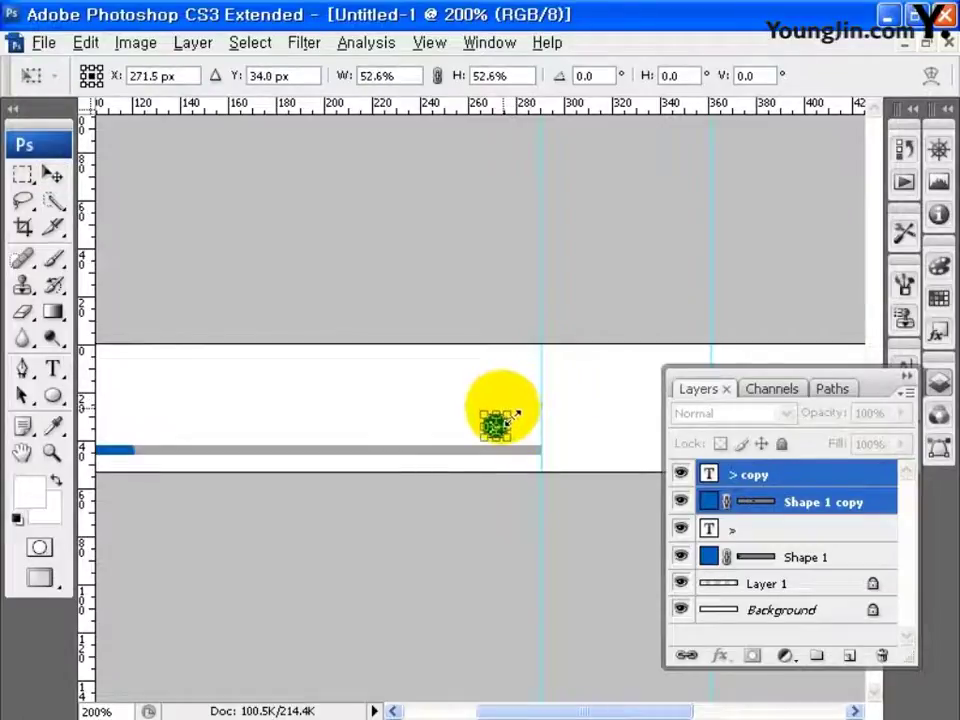
{"action": "key", "text": "Return"}
- Start a text line beside the large arrow button and set its font to Dotum at 12 pt
{"action": "key", "text": "ctrl+minus"}
{"action": "left_click", "coordinate": [54, 369]}
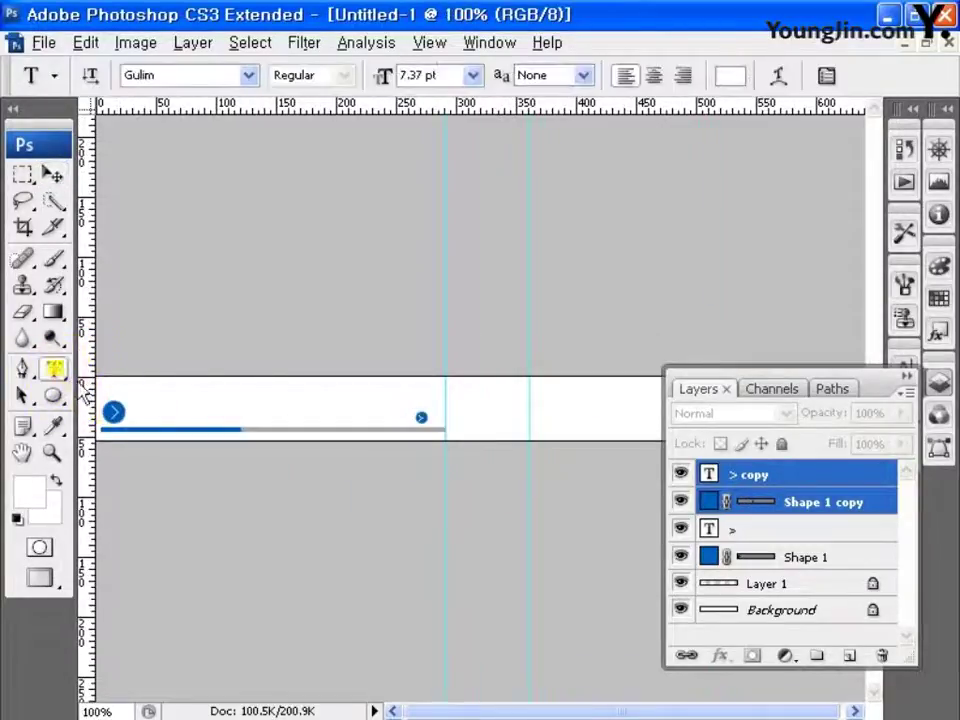
{"action": "left_click", "coordinate": [138, 391]}
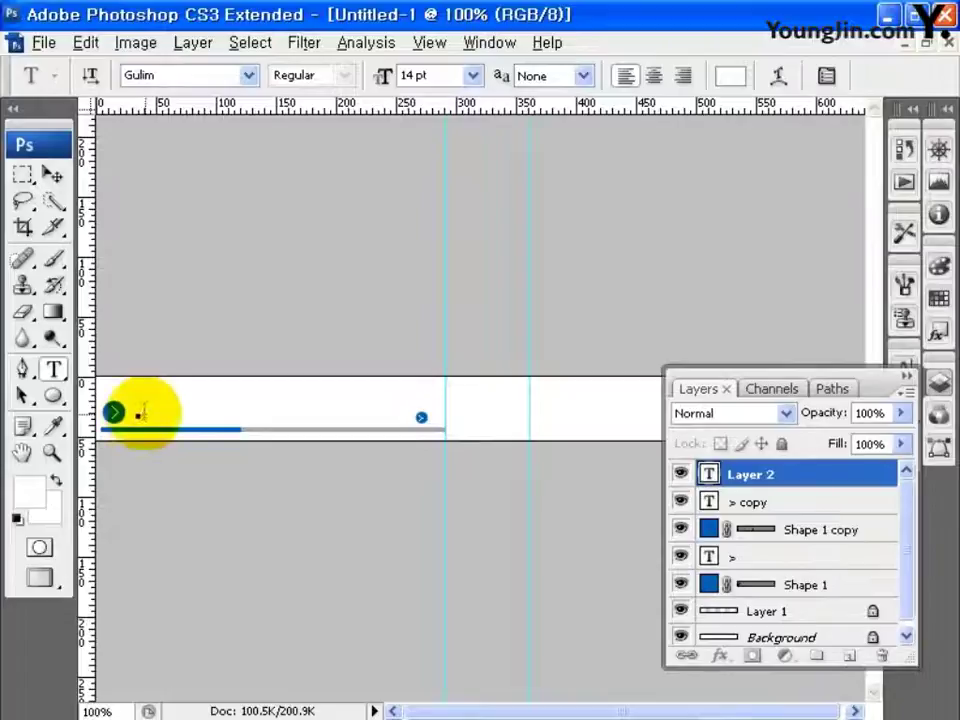
{"action": "left_click", "coordinate": [902, 355]}
{"action": "left_click", "coordinate": [745, 403]}
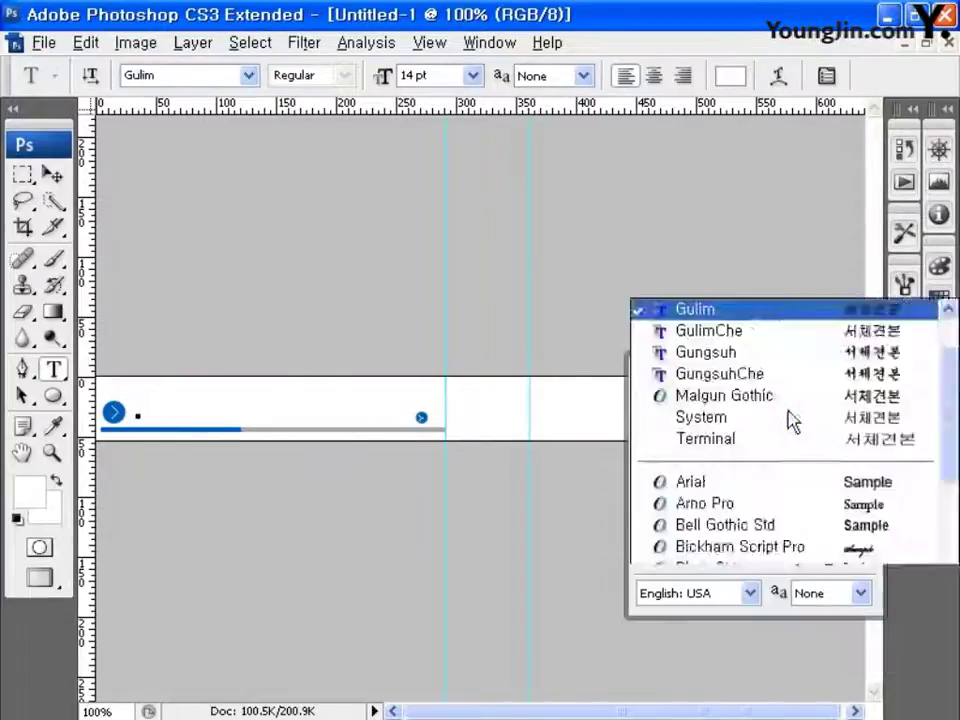
{"action": "scroll", "coordinate": [940, 160], "scroll_direction": "up", "scroll_amount": 3}
{"action": "left_click", "coordinate": [750, 72]}
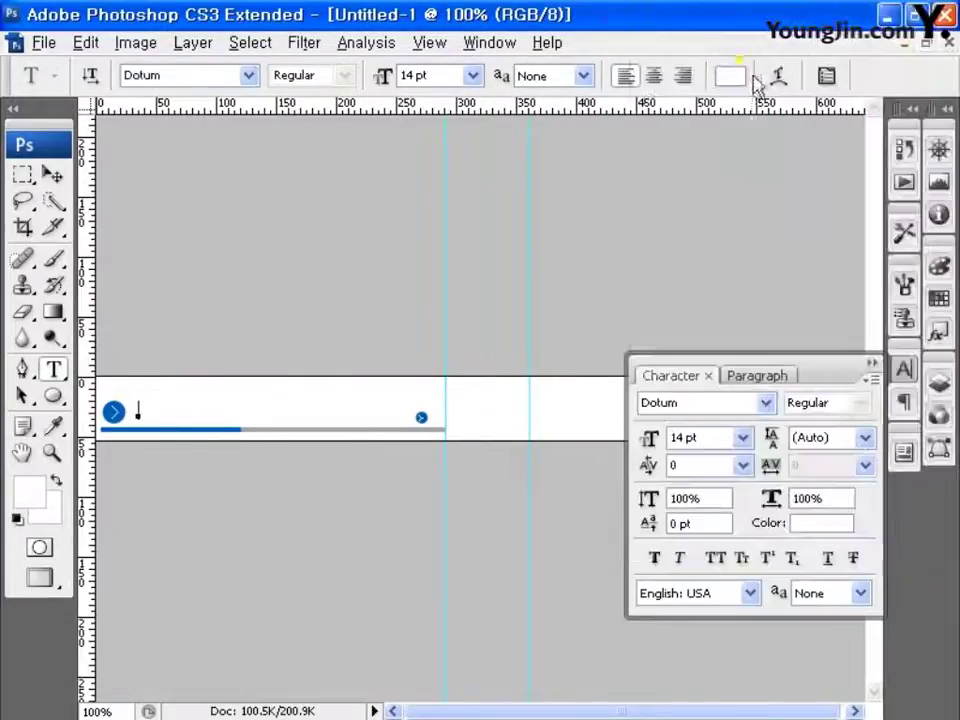
{"action": "left_click", "coordinate": [743, 437]}
{"action": "left_click", "coordinate": [697, 238]}
- Set the text color to near-black 010101 with faux bold and enter "공지사항" beside the large arrow button
{"action": "left_click", "coordinate": [820, 522]}
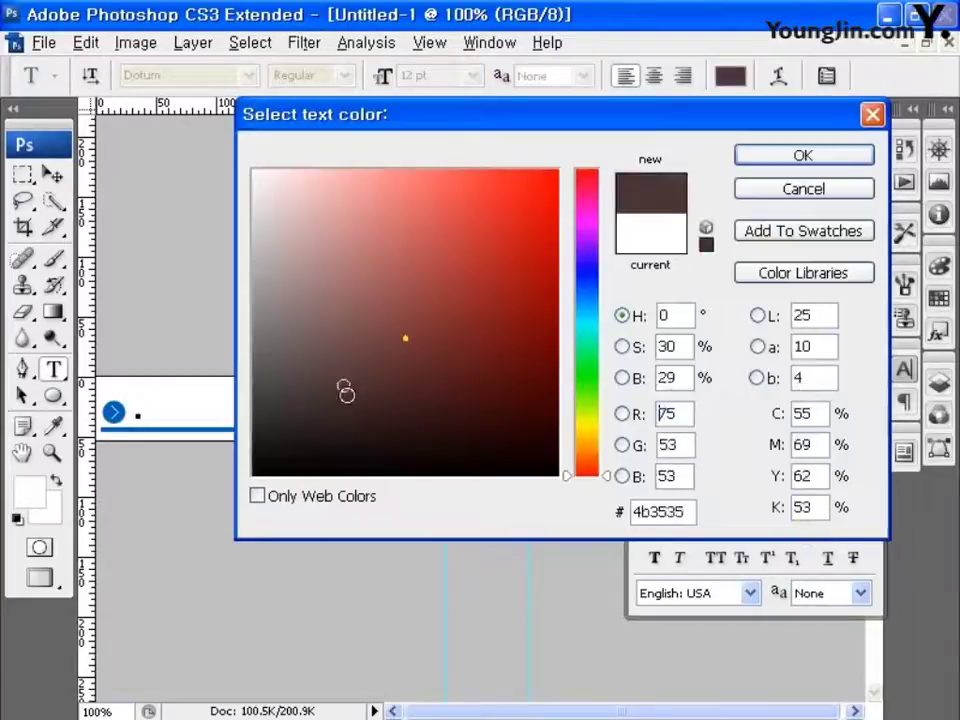
{"action": "left_click_drag", "start_coordinate": [405, 338], "coordinate": [254, 475]}
{"action": "left_click", "coordinate": [766, 158]}
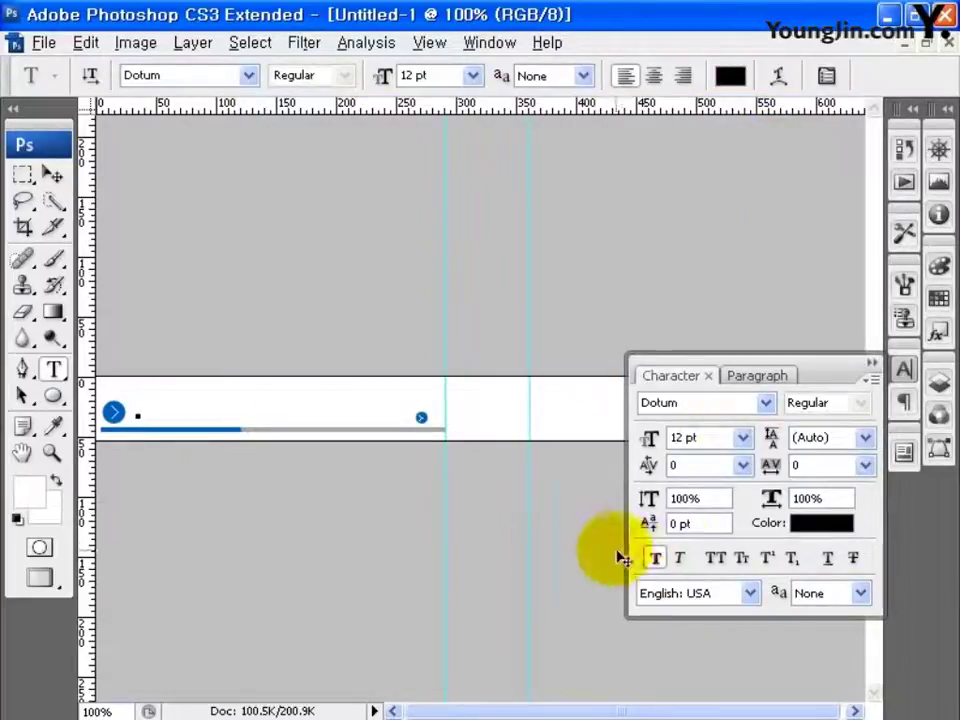
{"action": "type", "text": "공지사항"}
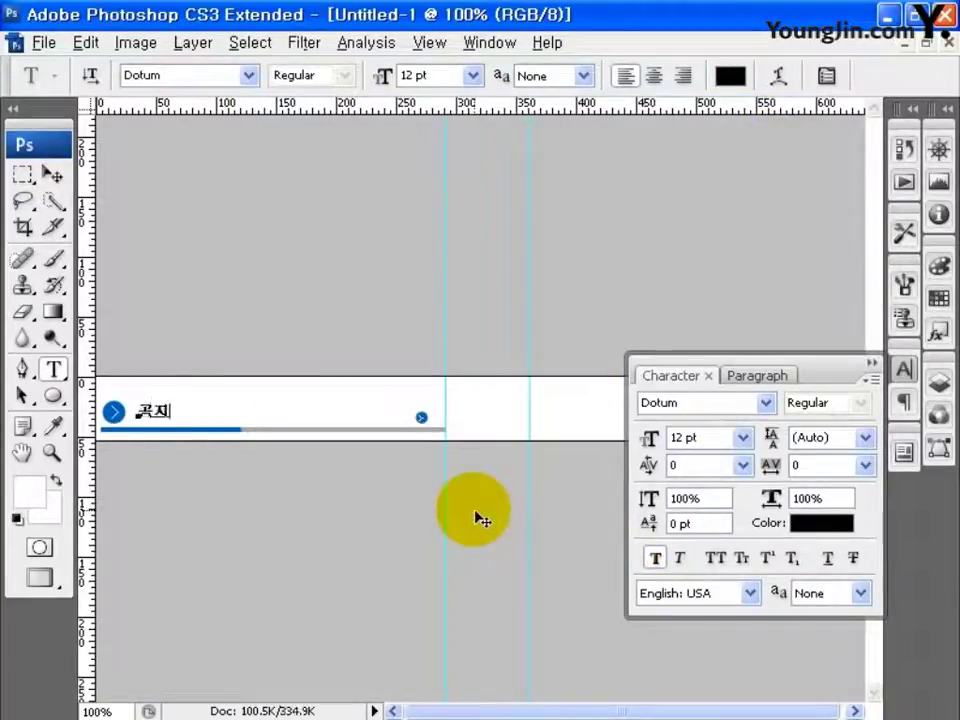
{"action": "left_click", "coordinate": [53, 176]}
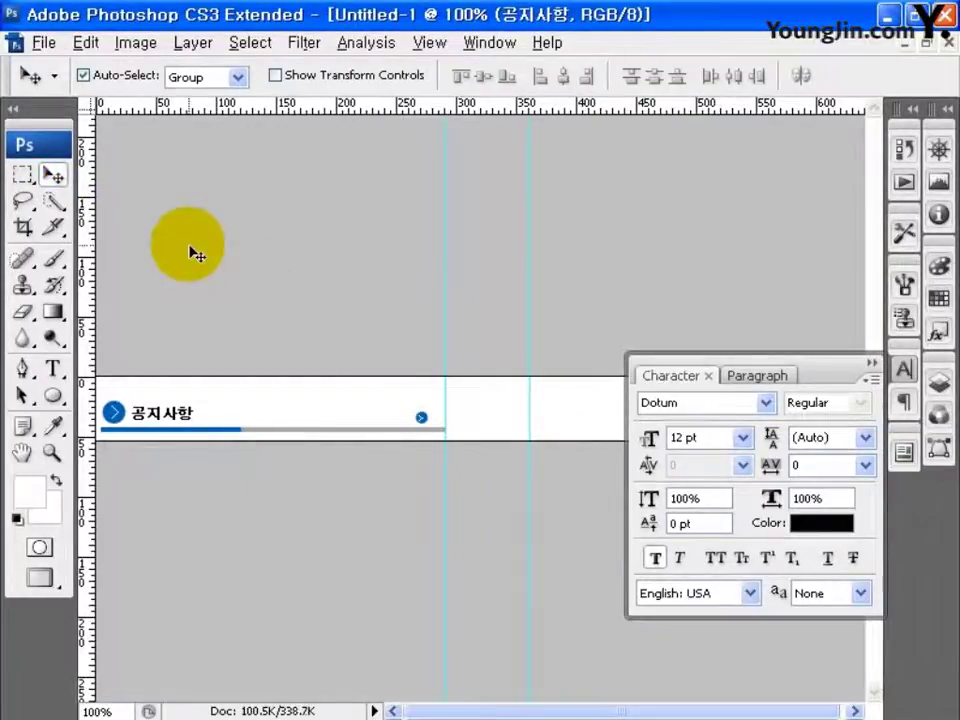
- Add the text "MORE" above the gray line, in front of the small arrow button
{"action": "left_click", "coordinate": [53, 368]}
{"action": "left_click", "coordinate": [342, 412]}
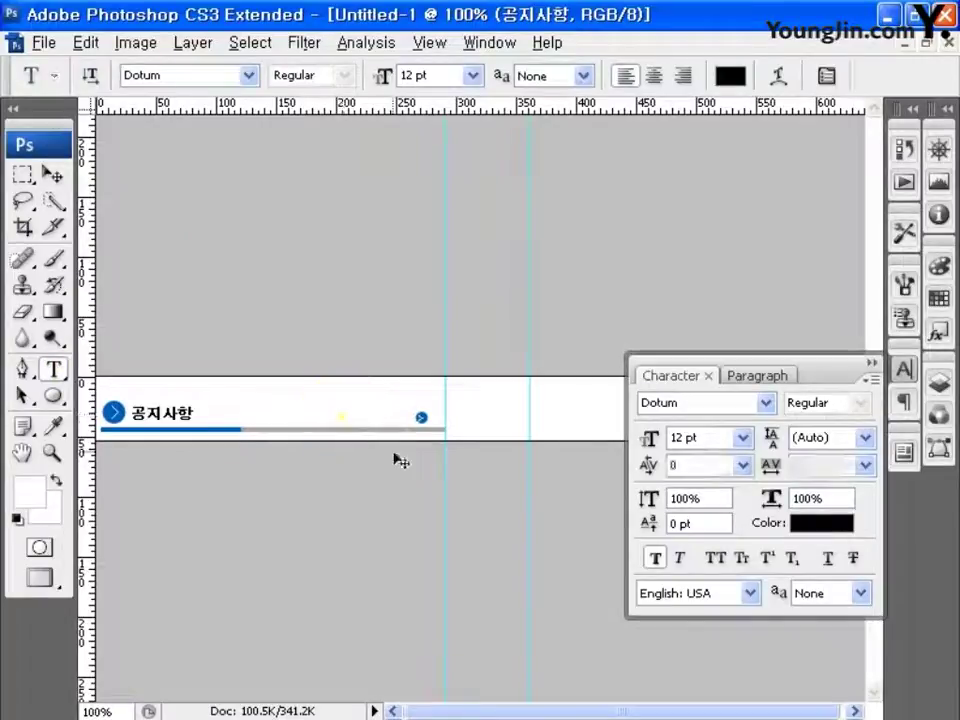
{"action": "left_click", "coordinate": [53, 176]}
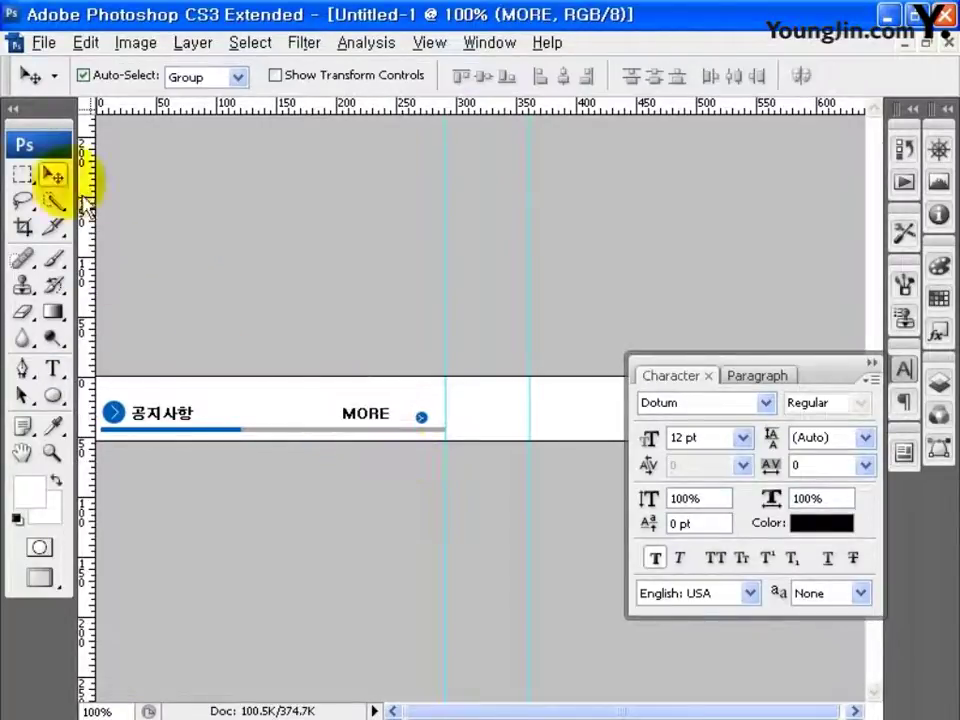
- Format "MORE" as 9 pt in color 686868 without faux bold and move it right beside the small arrow button
{"action": "left_click", "coordinate": [742, 438]}
{"action": "left_click", "coordinate": [728, 181]}
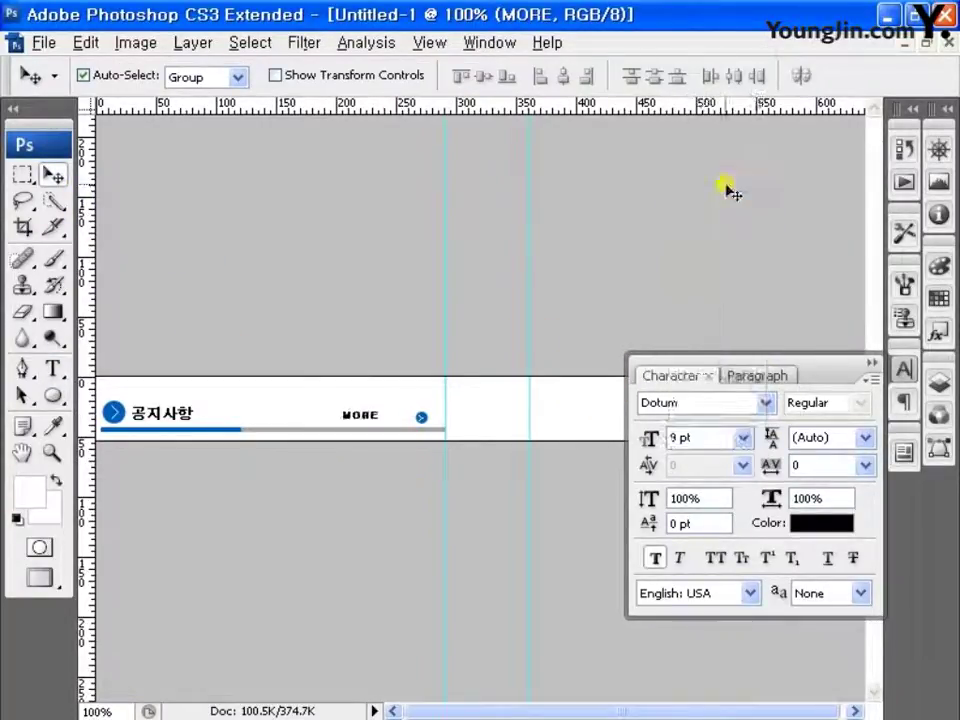
{"action": "left_click", "coordinate": [821, 523]}
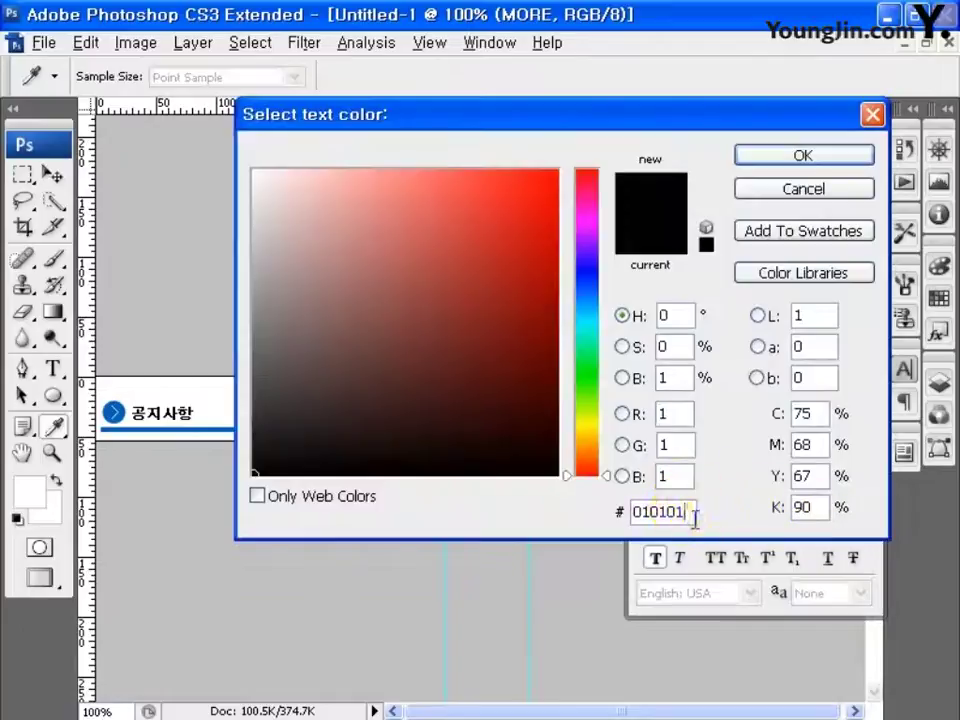
{"action": "type", "text": "686868"}
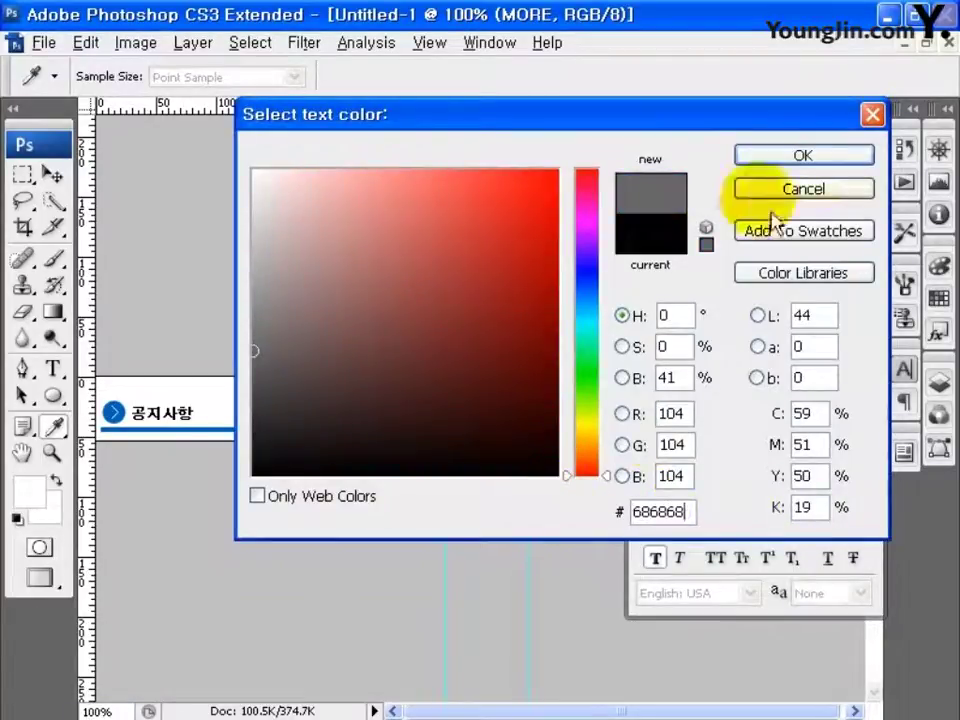
{"action": "left_click", "coordinate": [786, 157]}
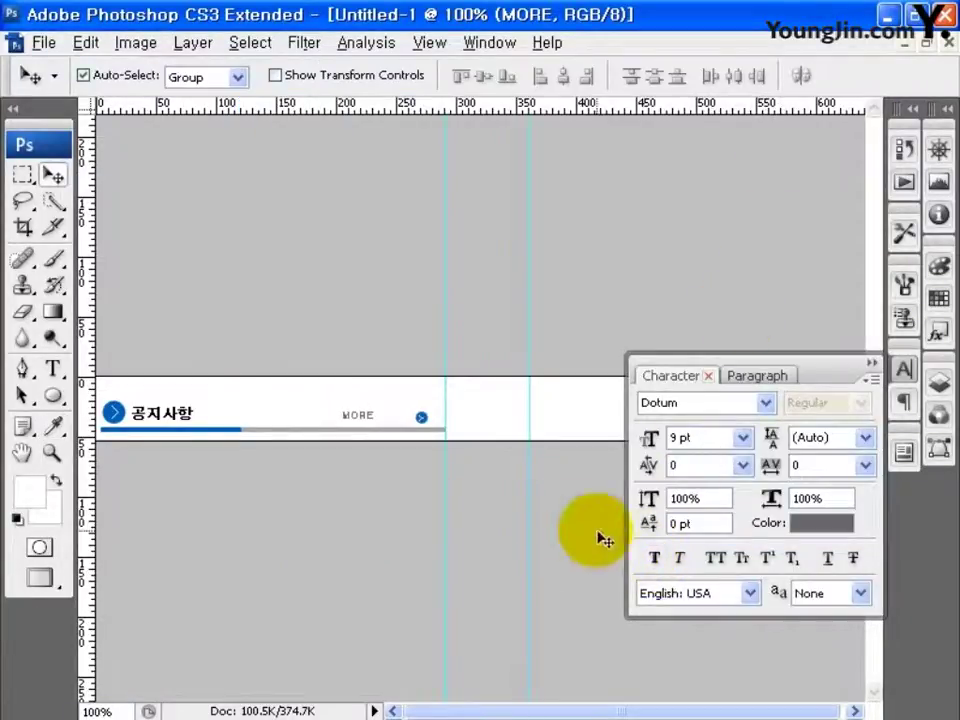
{"action": "left_click", "coordinate": [371, 418]}
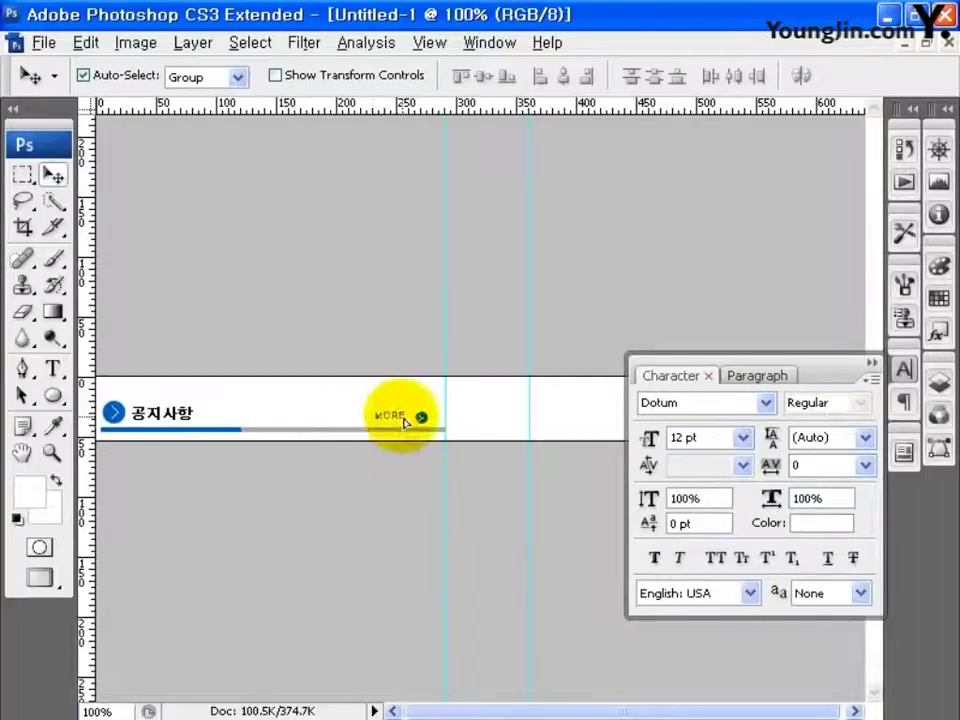
{"action": "left_click", "coordinate": [405, 423]}
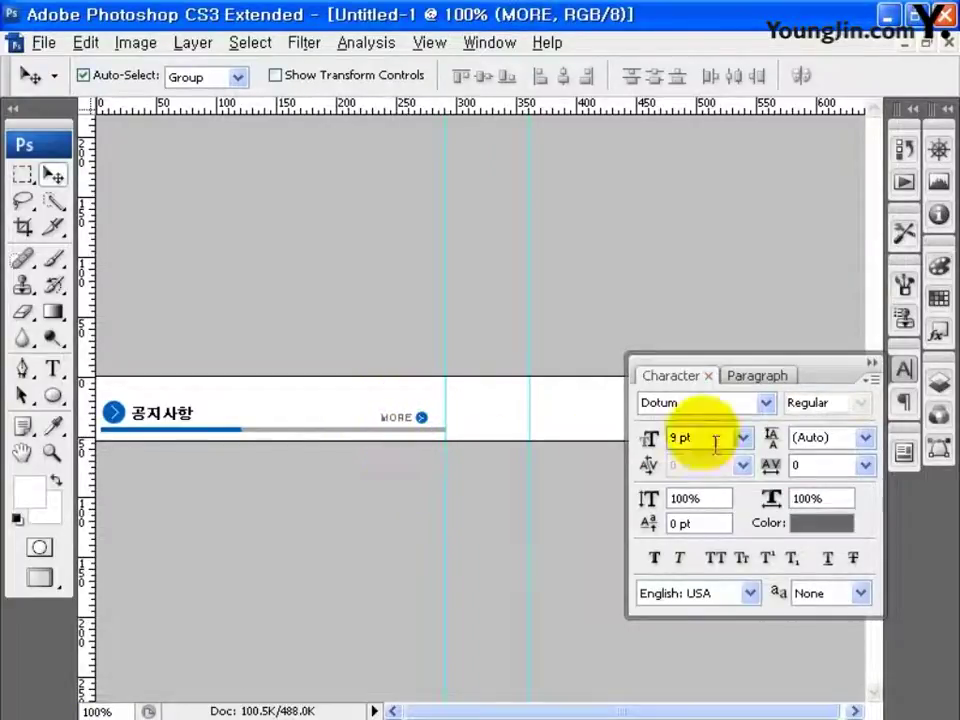
- Select all layers from MORE down to Layer 1 and group them
{"action": "left_click", "coordinate": [940, 383]}
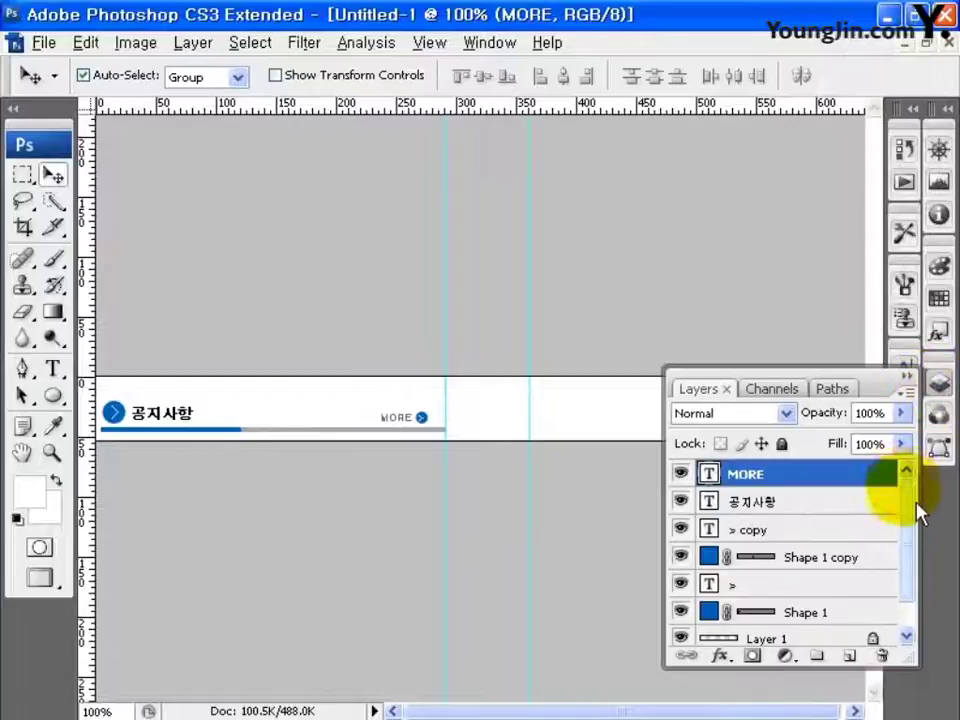
{"action": "scroll", "coordinate": [910, 520], "scroll_direction": "down", "scroll_amount": 1}
{"action": "left_click", "coordinate": [823, 618], "text": "shift"}
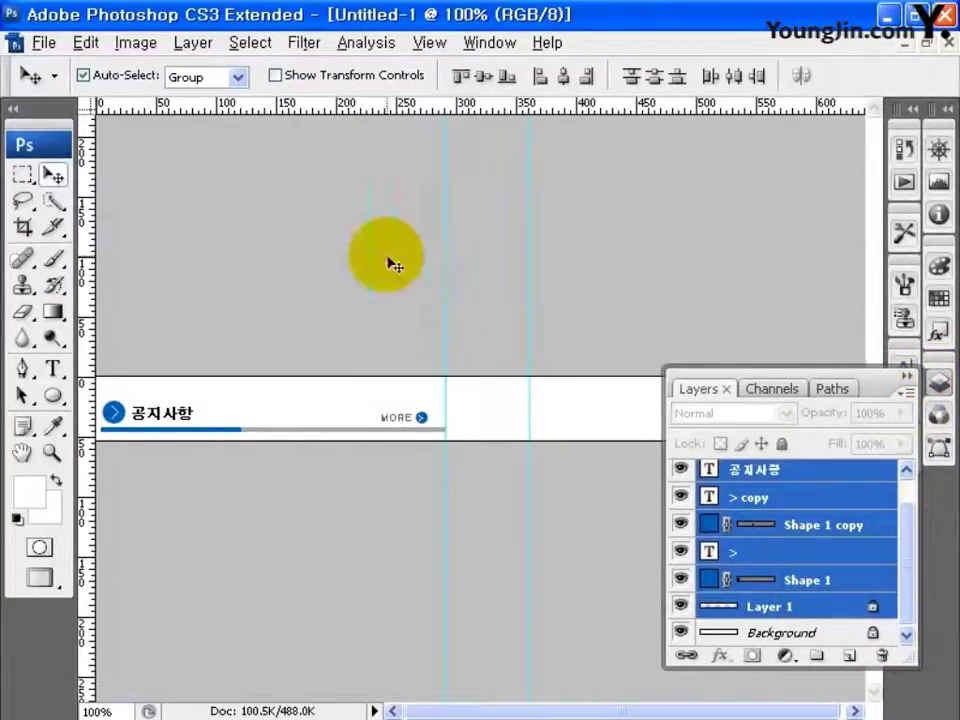
{"action": "left_click", "coordinate": [198, 44]}
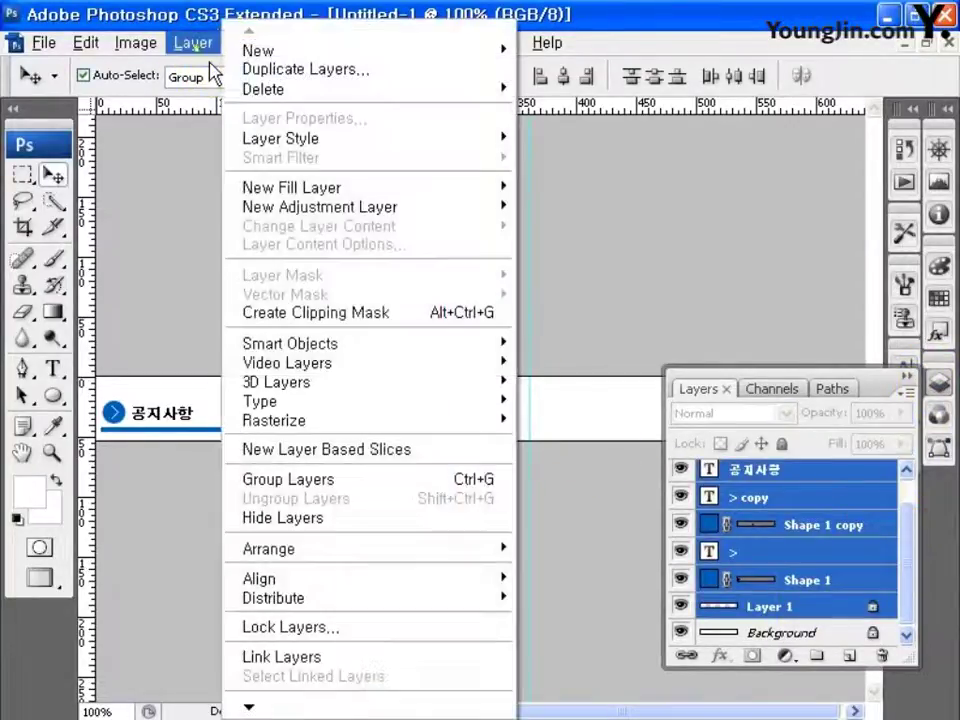
{"action": "left_click", "coordinate": [332, 480]}
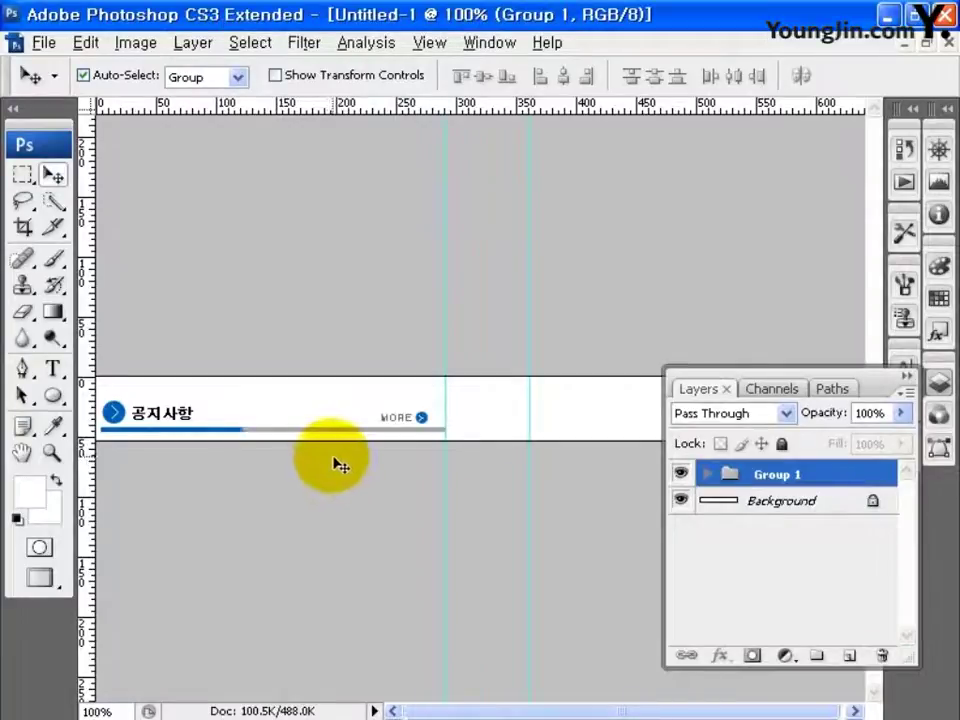
- Duplicate the layer group and move the copy so that it starts at the second guide
{"action": "left_click_drag", "start_coordinate": [831, 475], "coordinate": [850, 657]}
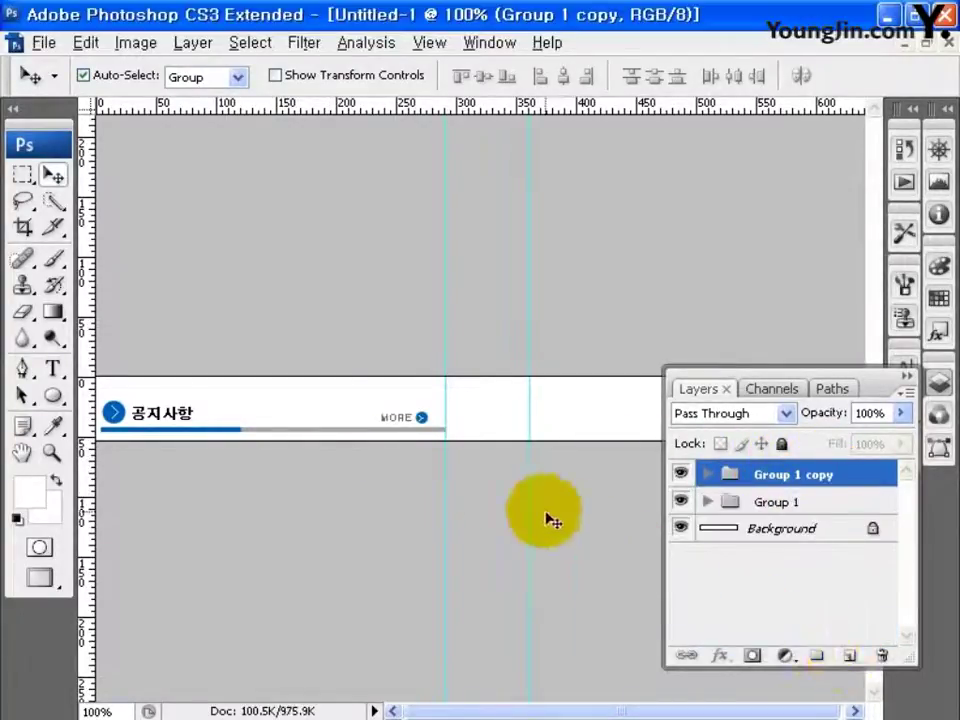
{"action": "left_click_drag", "start_coordinate": [112, 417], "coordinate": [529, 410]}
- Replace the copied heading "공지사항" in the second section with "업계뉴스"
{"action": "left_click", "coordinate": [930, 388]}
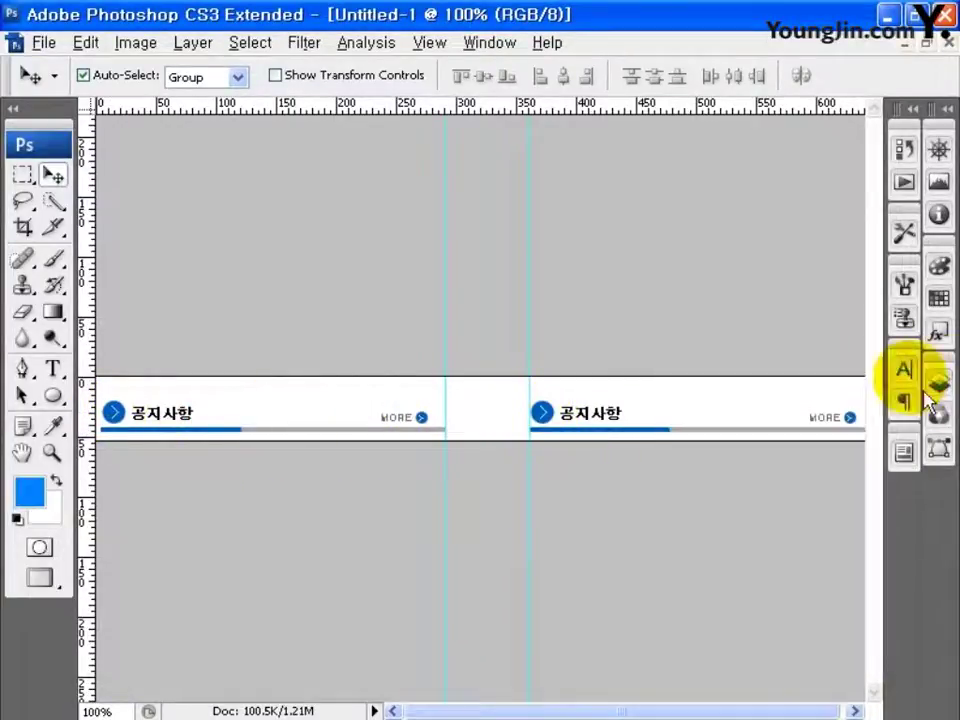
{"action": "left_click", "coordinate": [53, 368]}
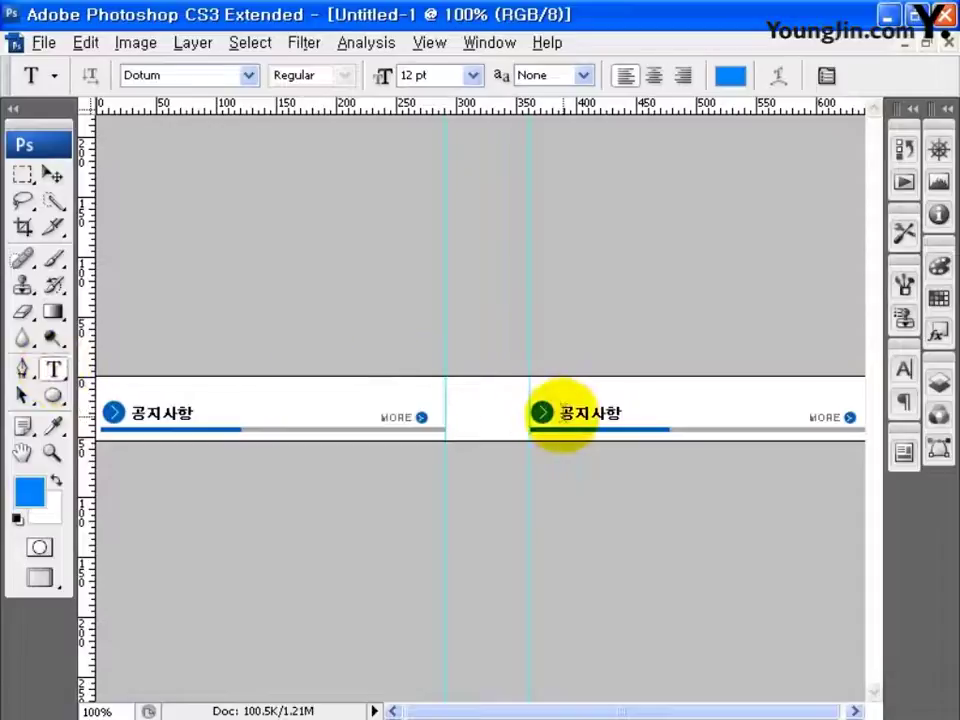
{"action": "left_click", "coordinate": [562, 412]}
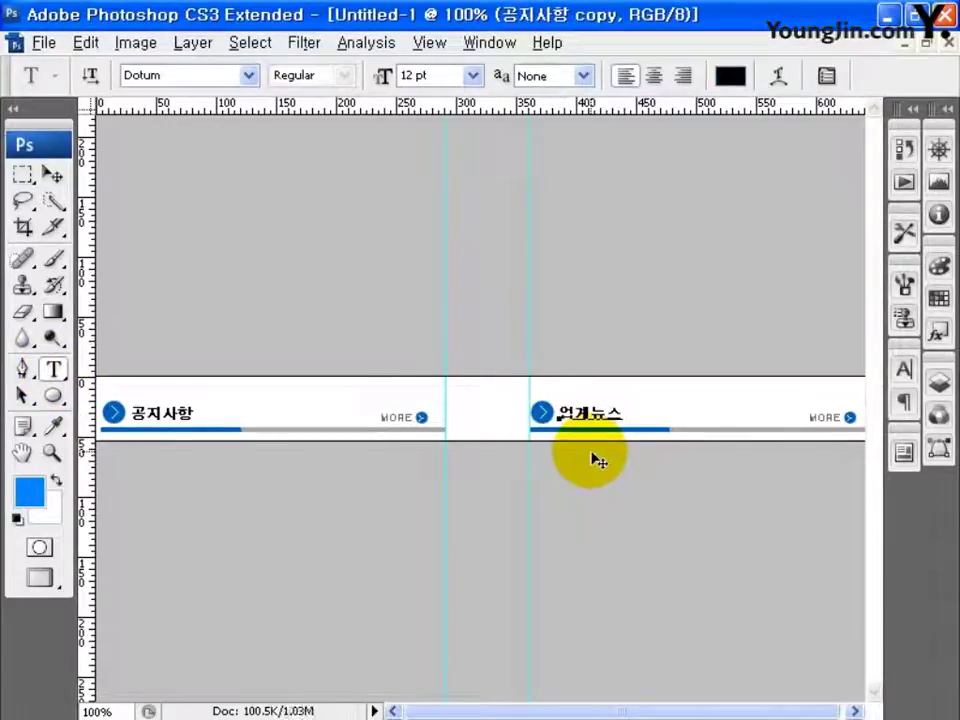
{"action": "key", "text": "ctrl+Return"}
{"action": "key", "text": "v"}
- Save the banner for the web as a JPEG named "community" in the 작업 folder
{"action": "left_click", "coordinate": [43, 42]}
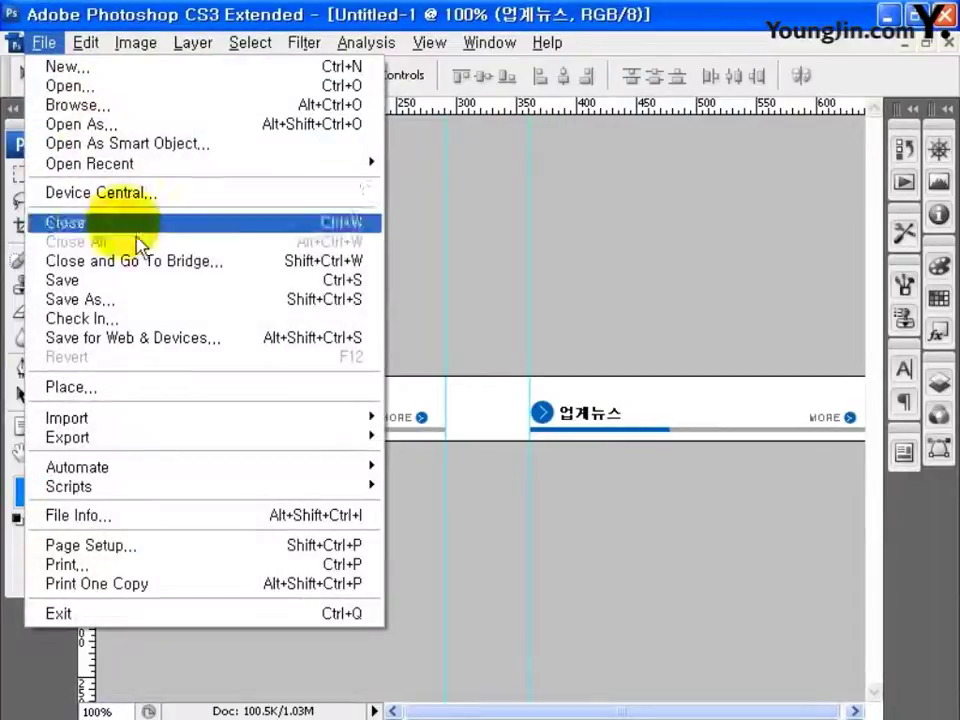
{"action": "left_click", "coordinate": [154, 342]}
{"action": "left_click", "coordinate": [745, 94]}
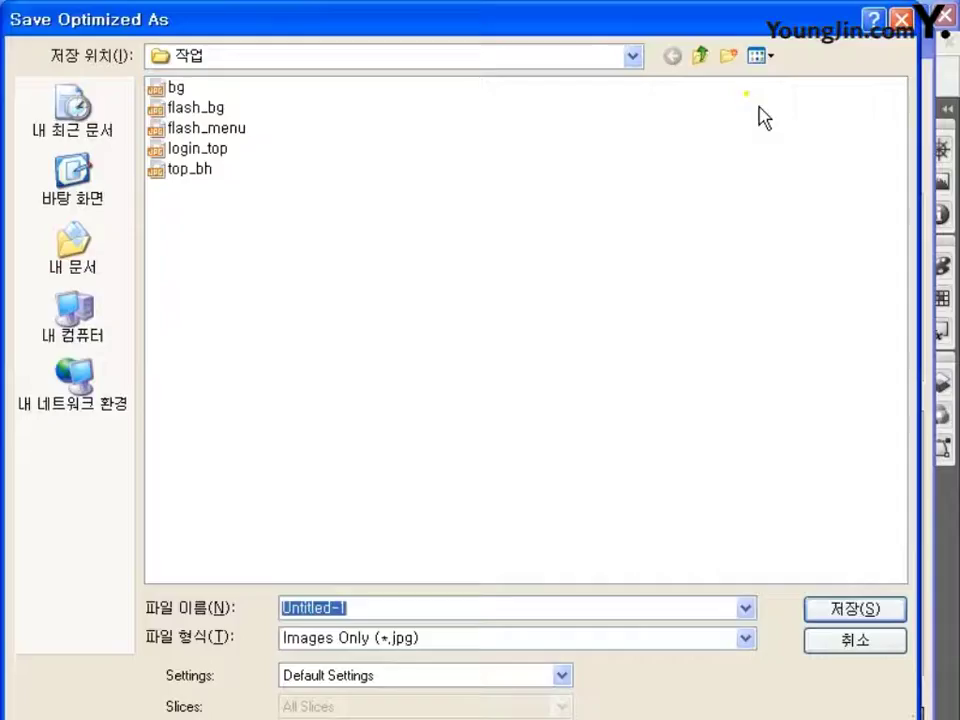
{"action": "left_click", "coordinate": [452, 604]}
{"action": "type", "text": "co"}
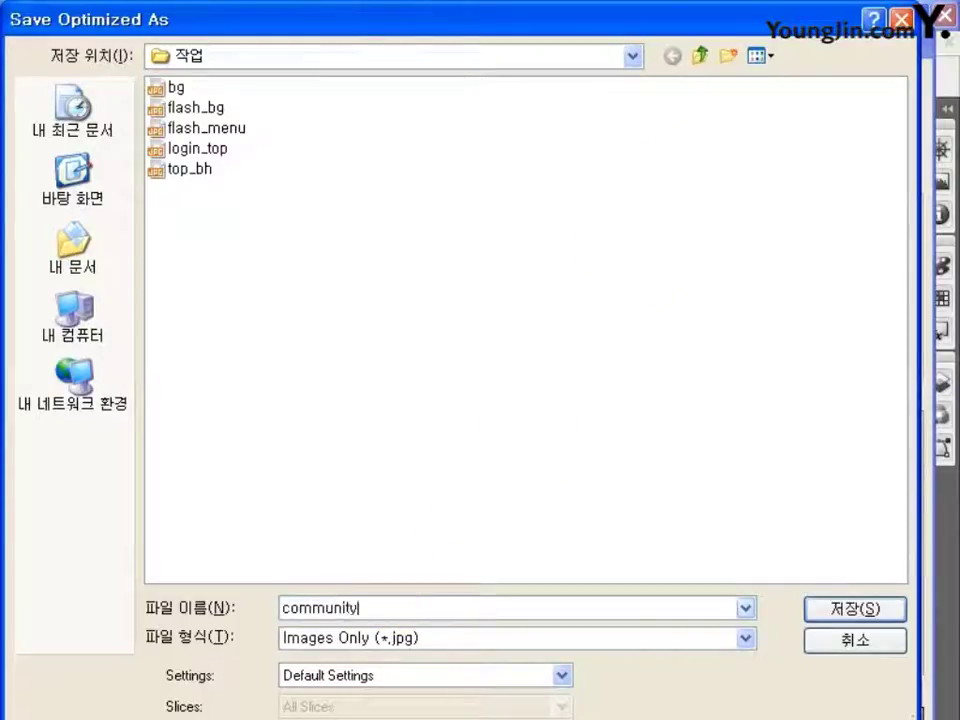
{"action": "type", "text": "mmunity"}
{"action": "left_click", "coordinate": [852, 609]}
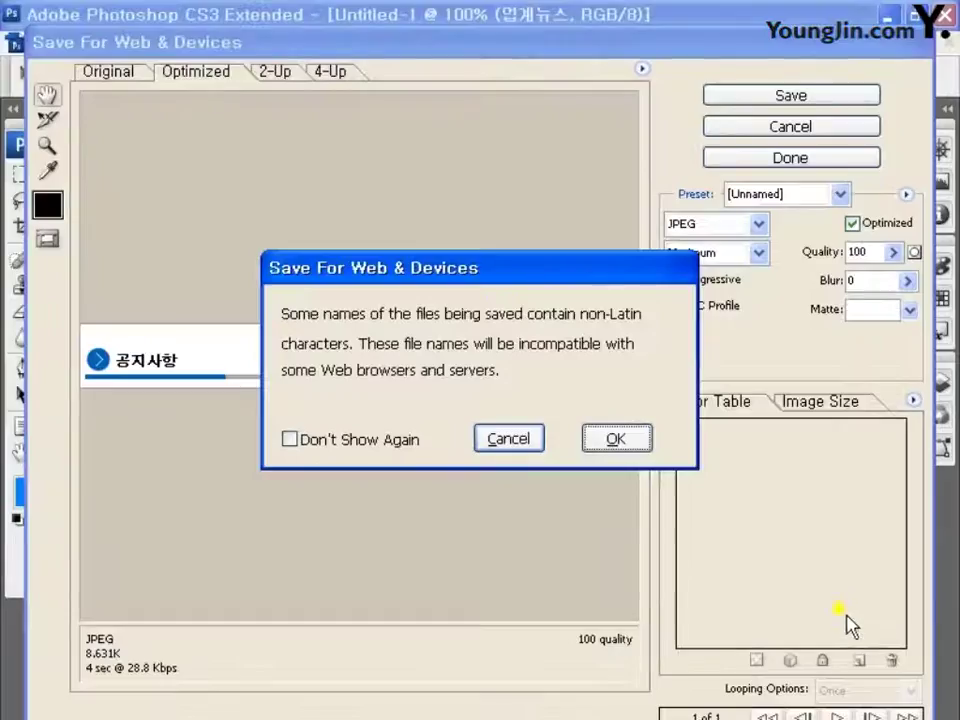
{"action": "left_click", "coordinate": [616, 440]}
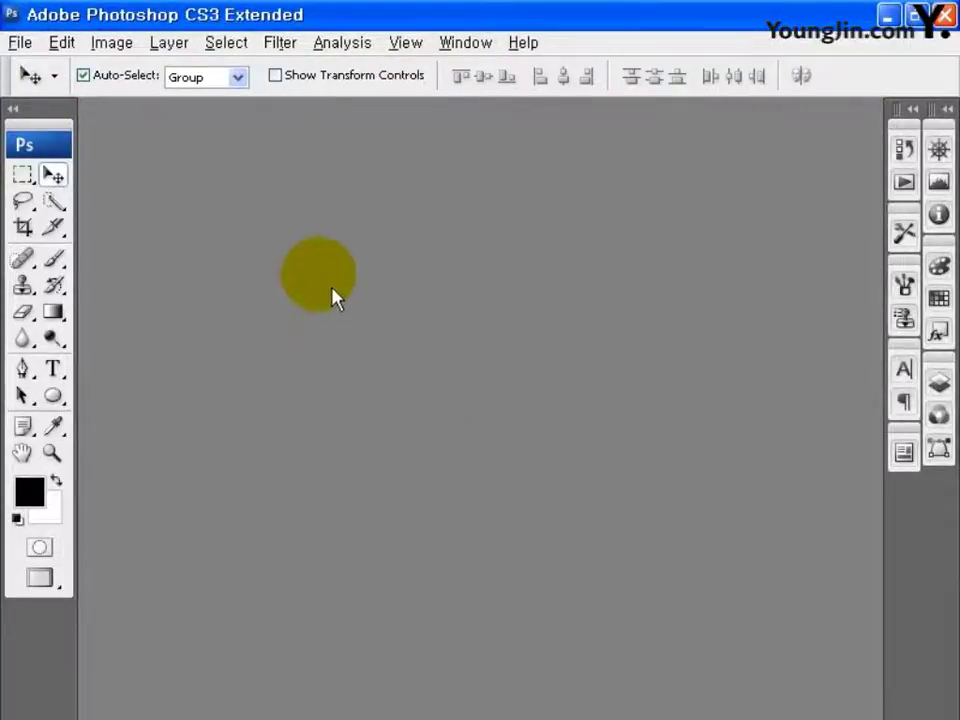
- Create a new RGB document 647 pixels wide and 72 pixels high at 72 pixels/inch with a white background
{"action": "left_click", "coordinate": [20, 42]}
{"action": "left_click", "coordinate": [42, 70]}
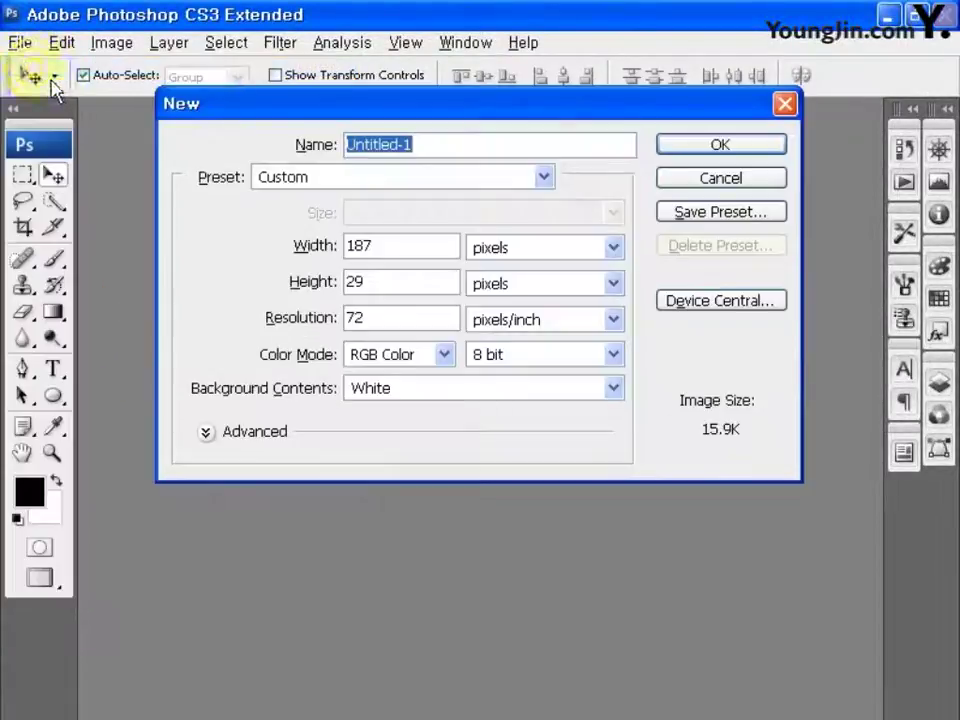
{"action": "left_click_drag", "start_coordinate": [409, 264], "coordinate": [296, 272]}
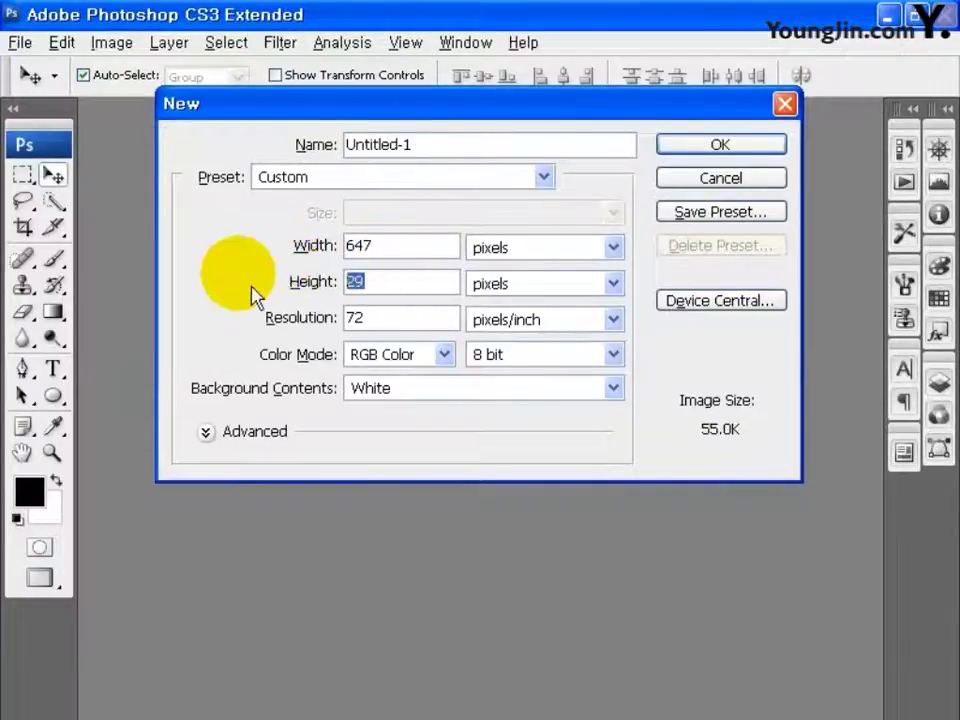
{"action": "left_click", "coordinate": [385, 320]}
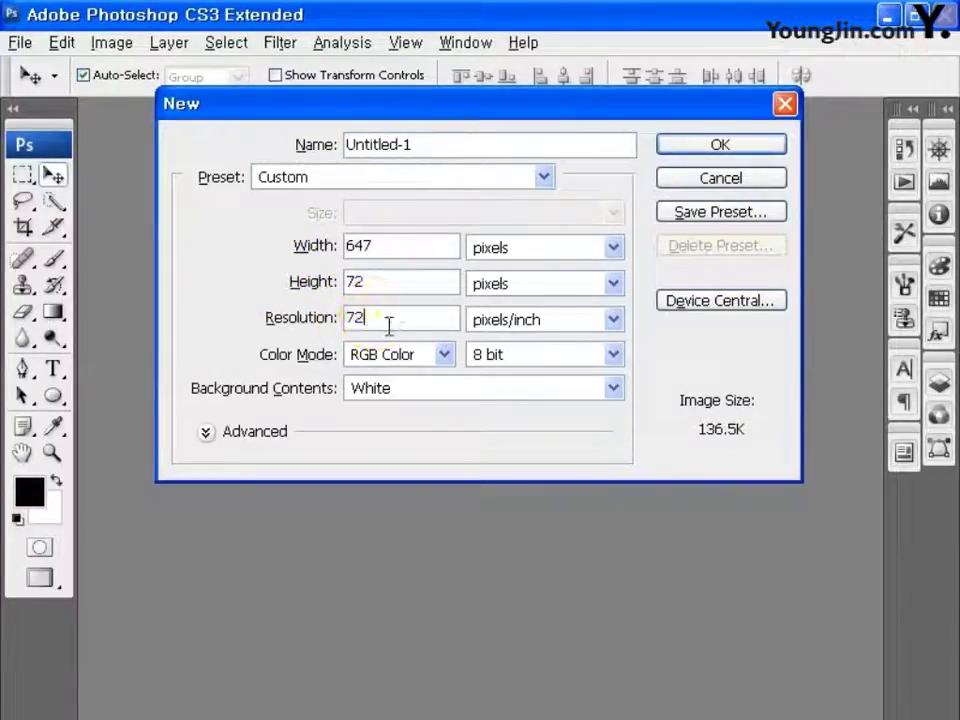
{"action": "left_click", "coordinate": [443, 357]}
{"action": "left_click", "coordinate": [440, 413]}
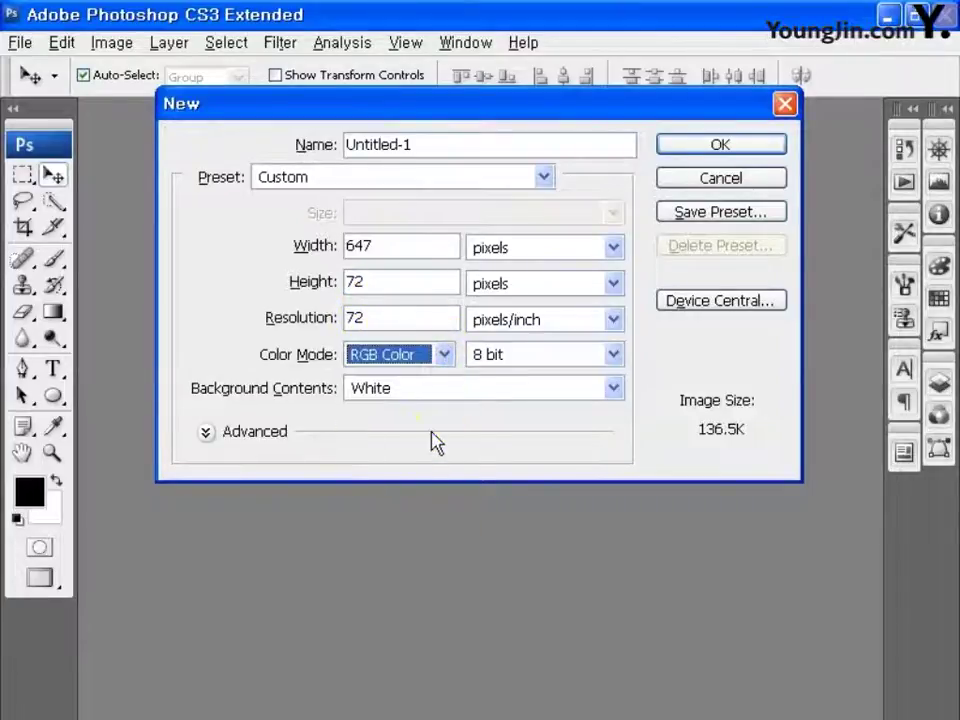
{"action": "left_click", "coordinate": [702, 150]}
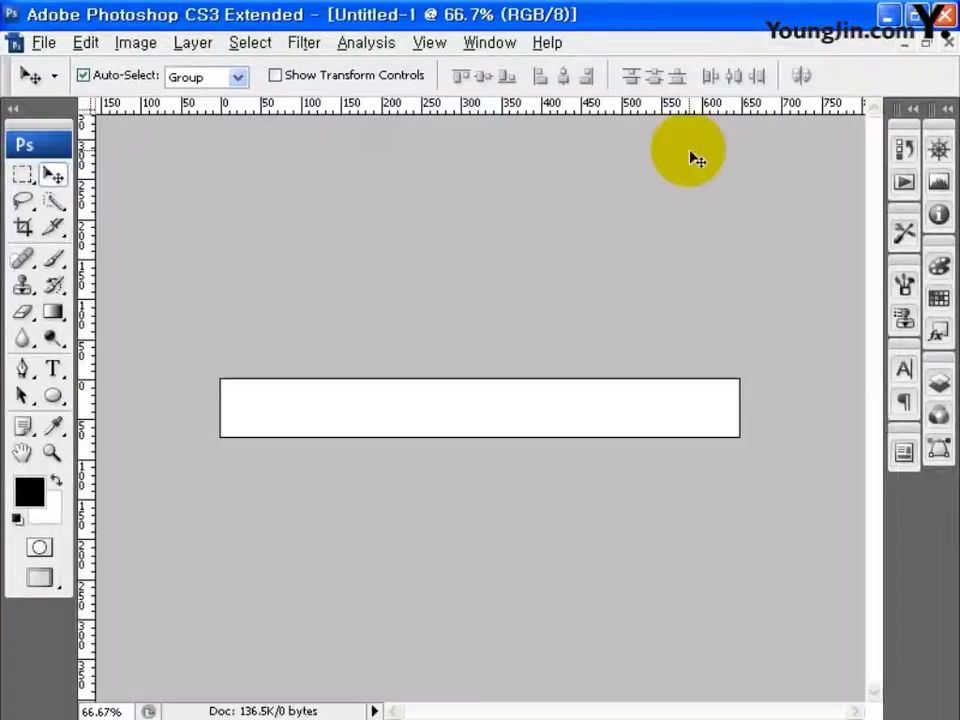
- Show the Info readout and place vertical guides at about 210 px and 439 px
{"action": "left_click", "coordinate": [490, 42]}
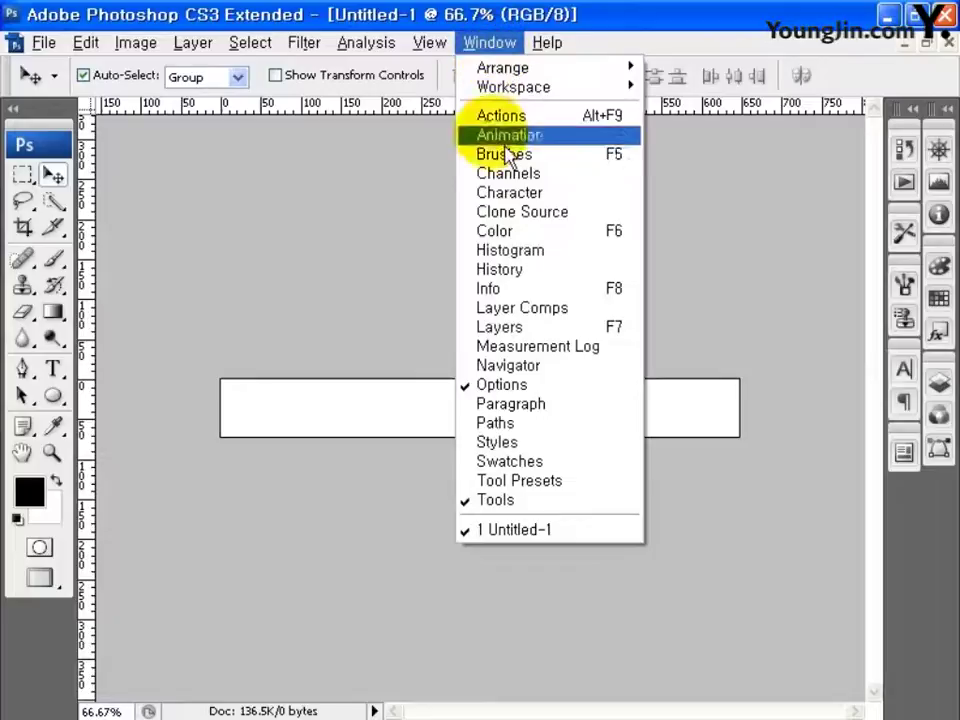
{"action": "left_click", "coordinate": [508, 288]}
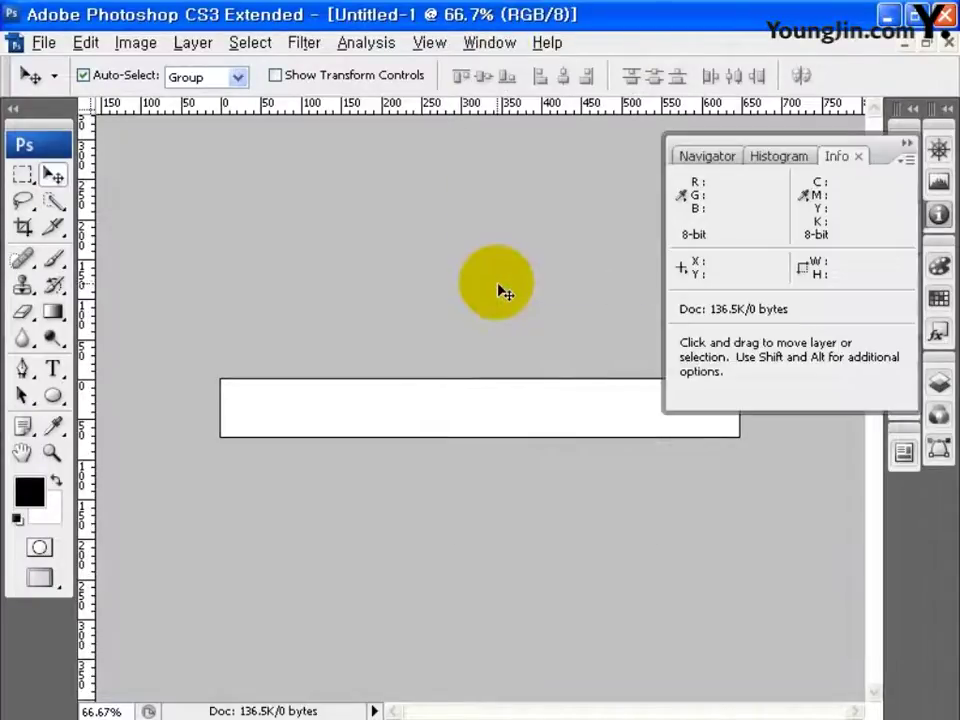
{"action": "key", "text": "ctrl+plus"}
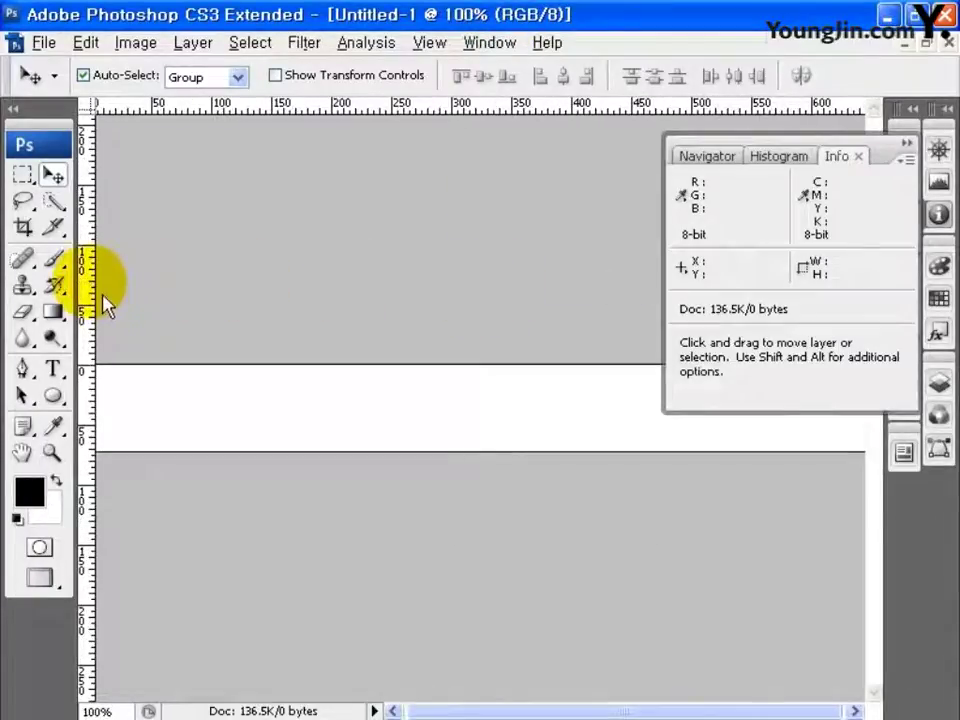
{"action": "left_click_drag", "start_coordinate": [88, 300], "coordinate": [352, 290]}
{"action": "left_click_drag", "start_coordinate": [90, 289], "coordinate": [626, 416]}
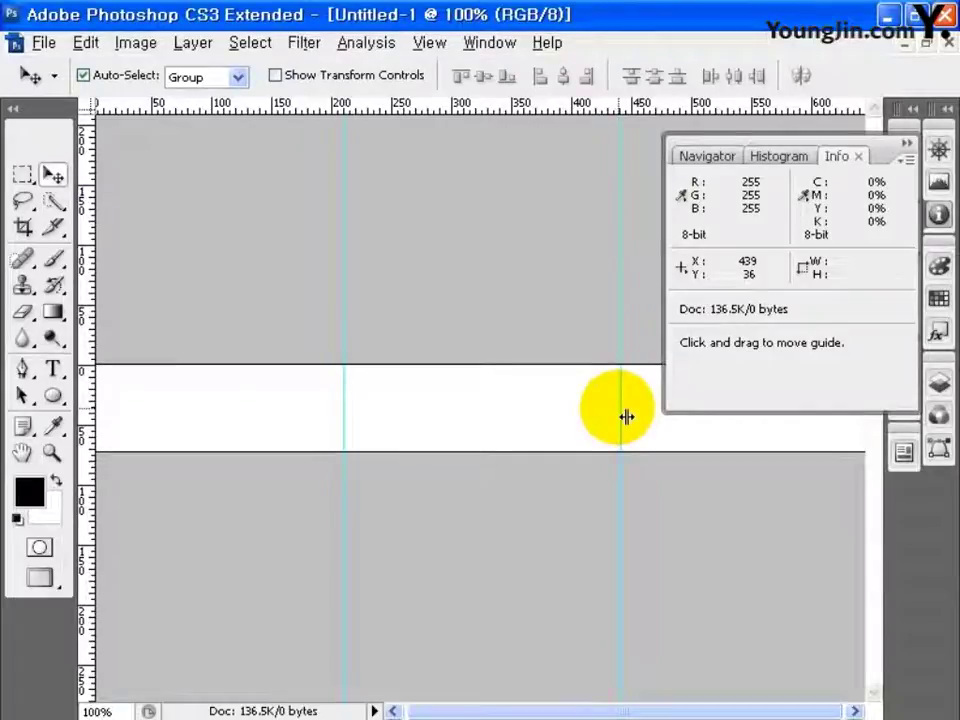
- Set the Type tool's text color to ED9100
{"action": "left_click", "coordinate": [51, 369]}
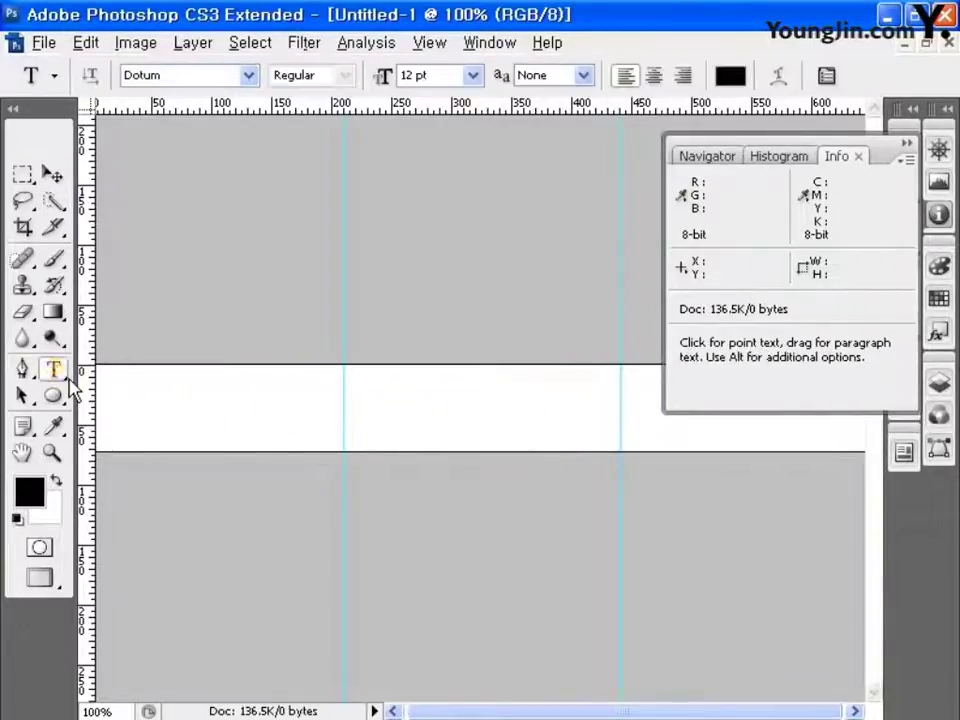
{"action": "left_click", "coordinate": [489, 42]}
{"action": "left_click", "coordinate": [519, 191]}
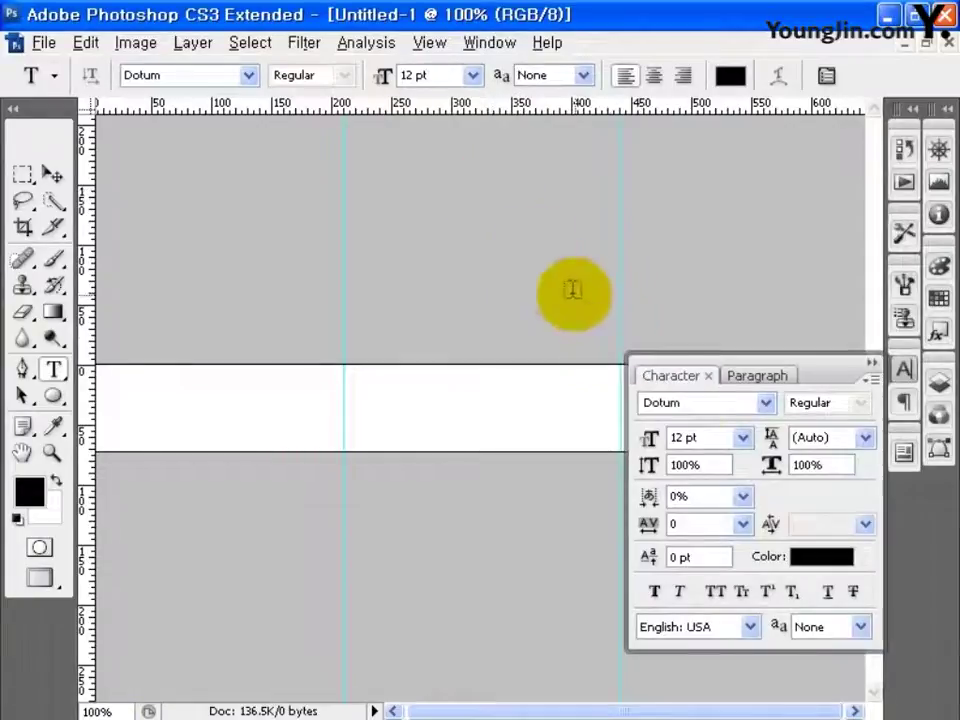
{"action": "left_click", "coordinate": [718, 440]}
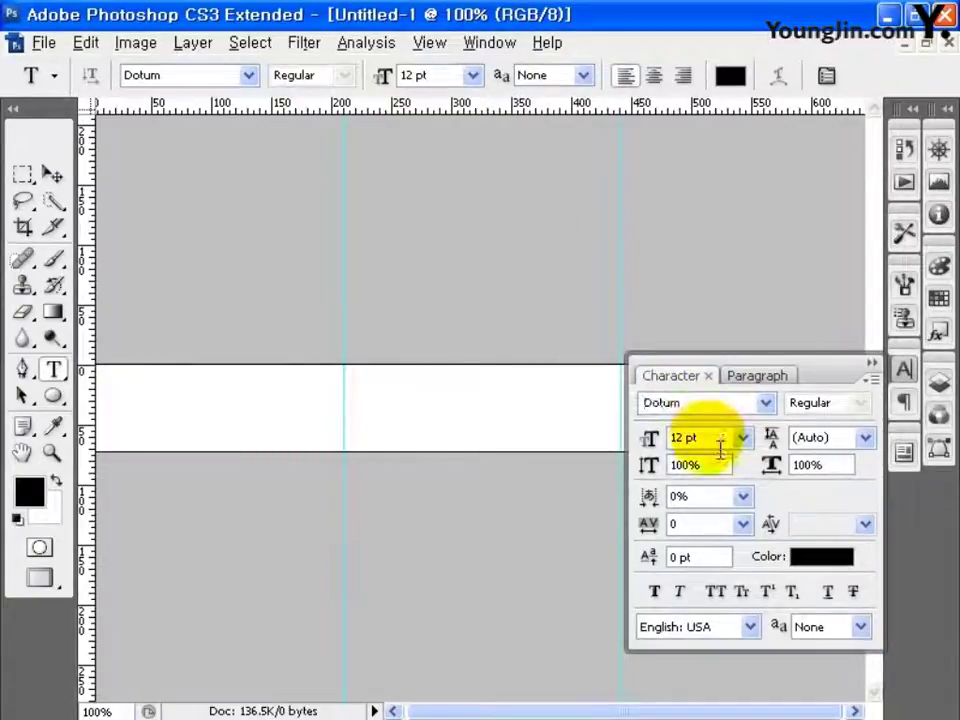
{"action": "left_click", "coordinate": [820, 557]}
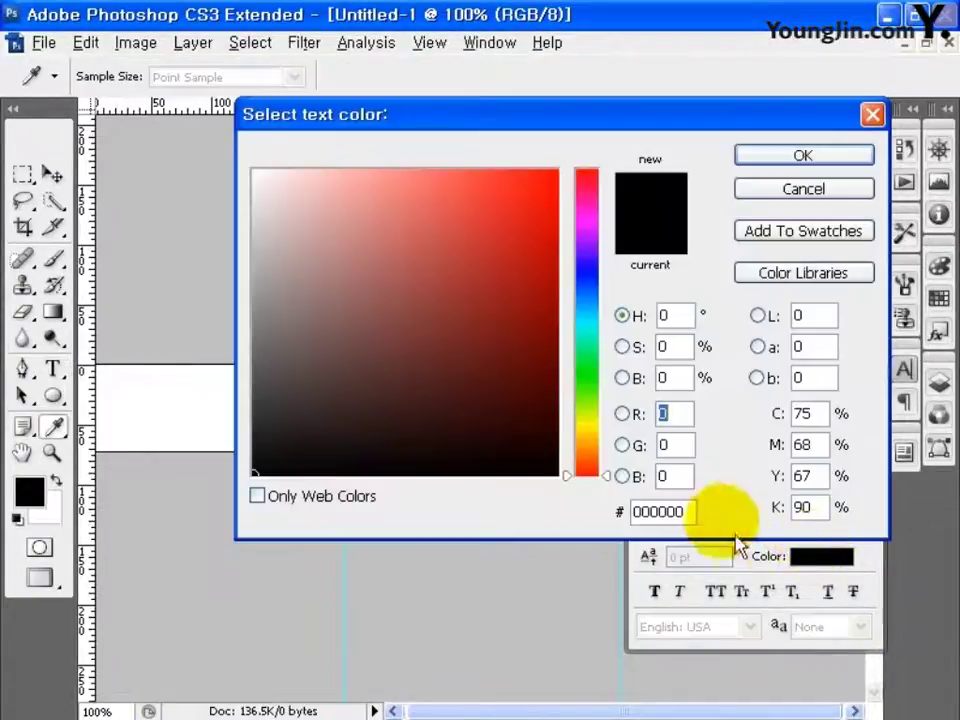
{"action": "type", "text": "ED9100"}
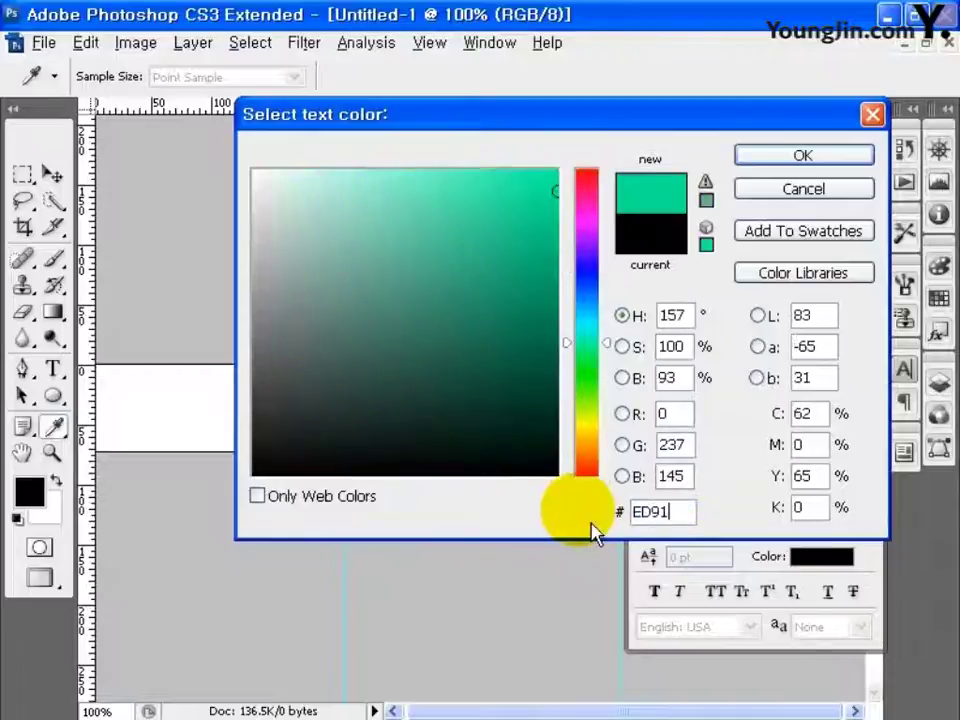
{"action": "left_click", "coordinate": [800, 155]}
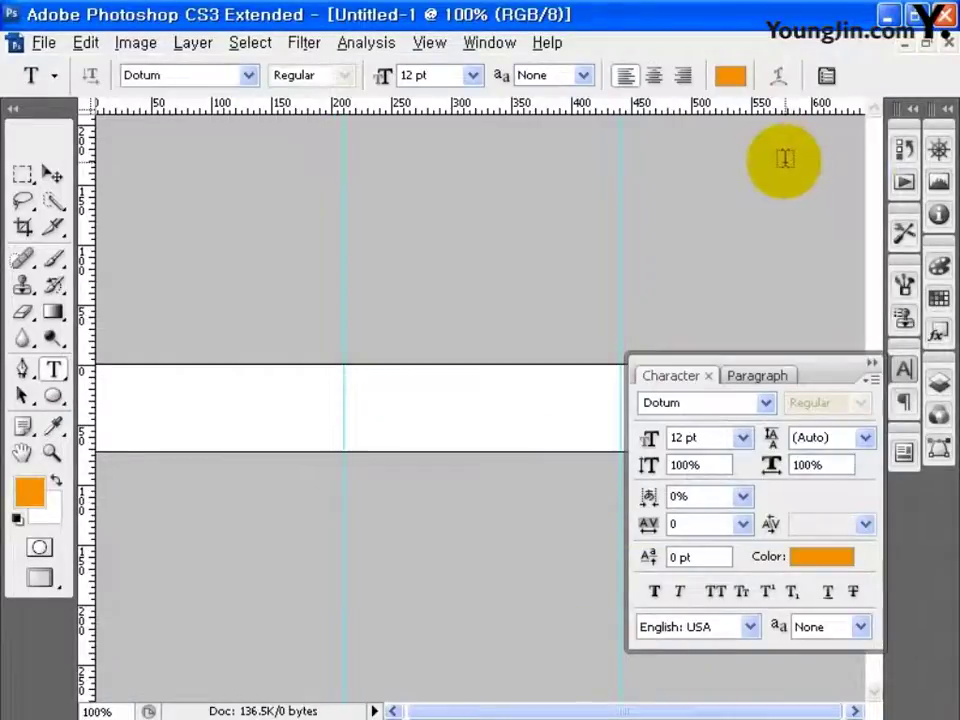
- Add the two-line text "홈페이지 오픈 기념 이벤트!" and "선착순 100명 선물 증정!" in the first guide section
{"action": "key", "text": "ctrl+plus"}
{"action": "left_click_drag", "start_coordinate": [133, 416], "coordinate": [539, 425]}
{"action": "left_click", "coordinate": [110, 378]}
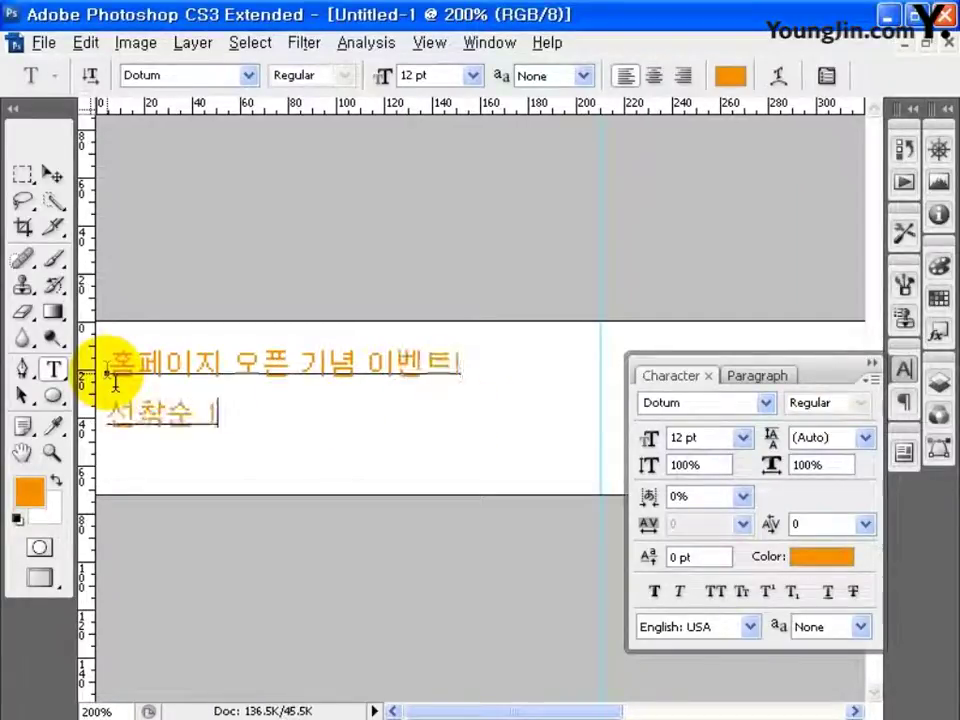
{"action": "type", "text": "증정!"}
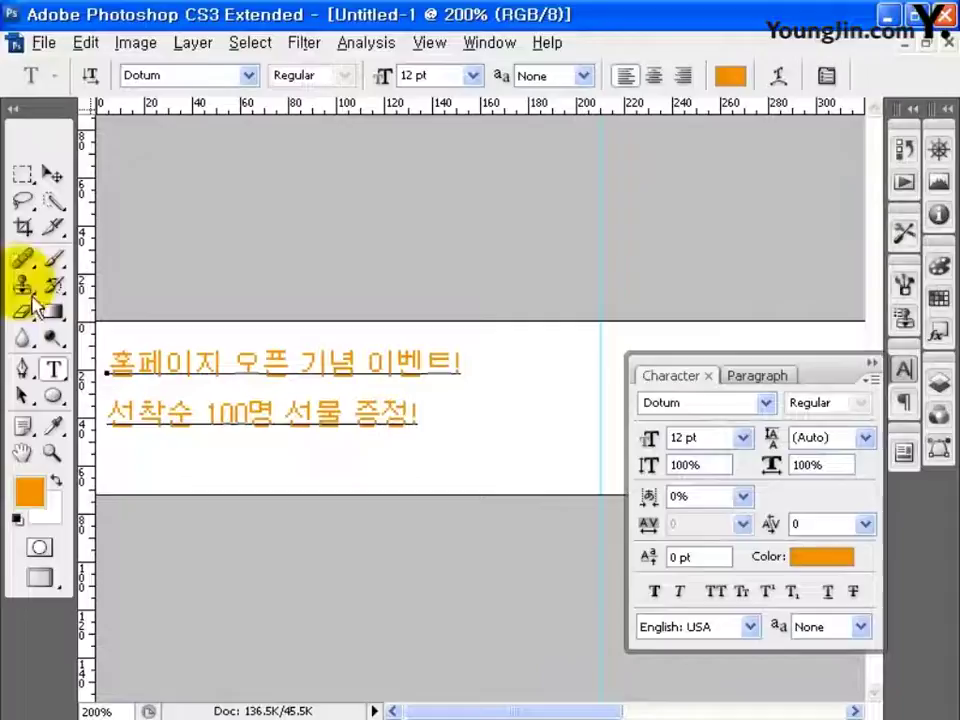
- Move the two-line text to the canvas's left edge and set its leading to 18 pt
{"action": "left_click", "coordinate": [52, 175]}
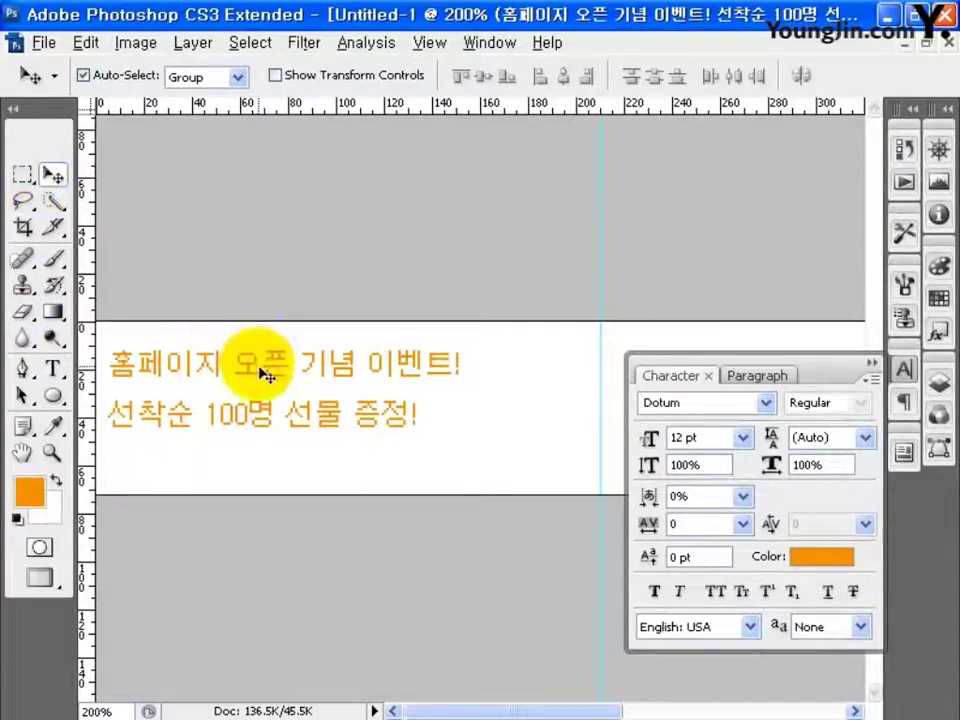
{"action": "left_click_drag", "start_coordinate": [258, 374], "coordinate": [248, 374]}
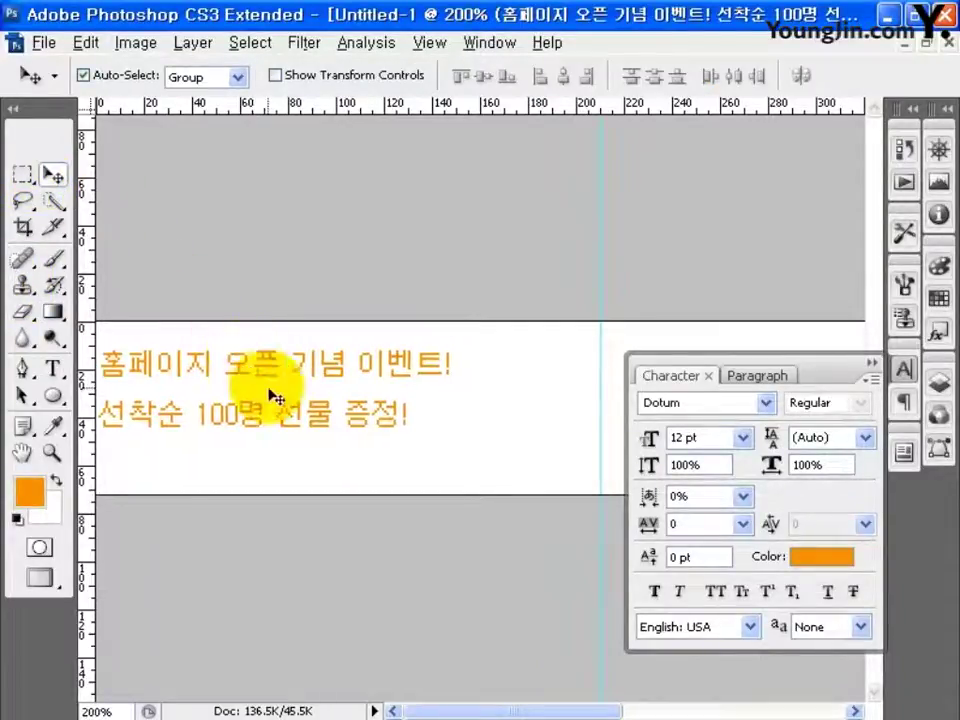
{"action": "left_click", "coordinate": [866, 437]}
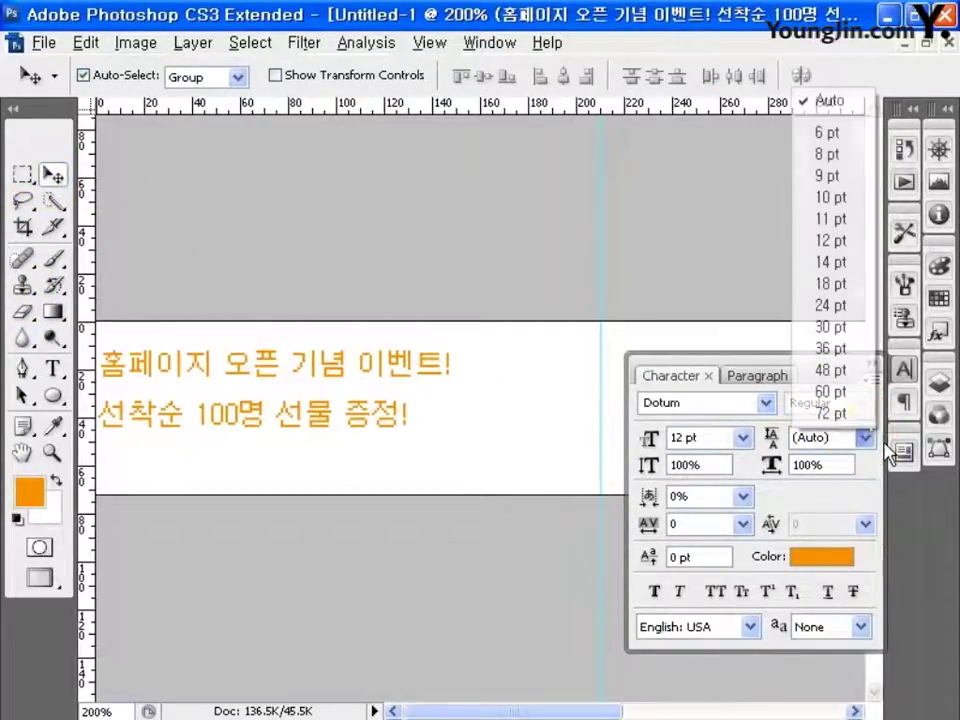
{"action": "left_click", "coordinate": [848, 286]}
- Open image4 from the source folder
{"action": "key", "text": "ctrl+o"}
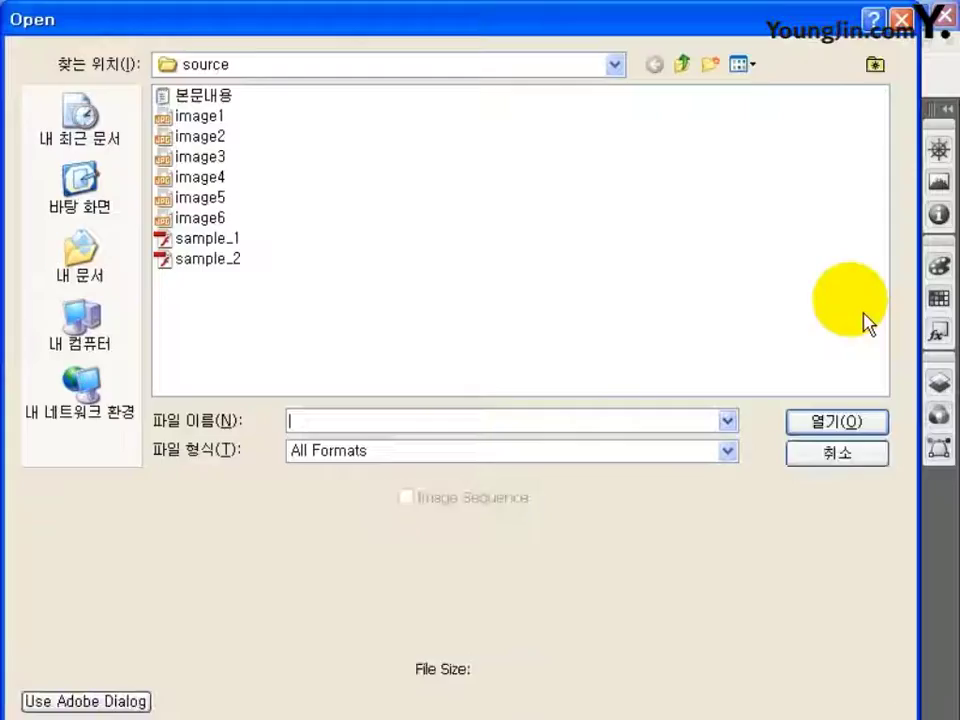
{"action": "left_click", "coordinate": [224, 180]}
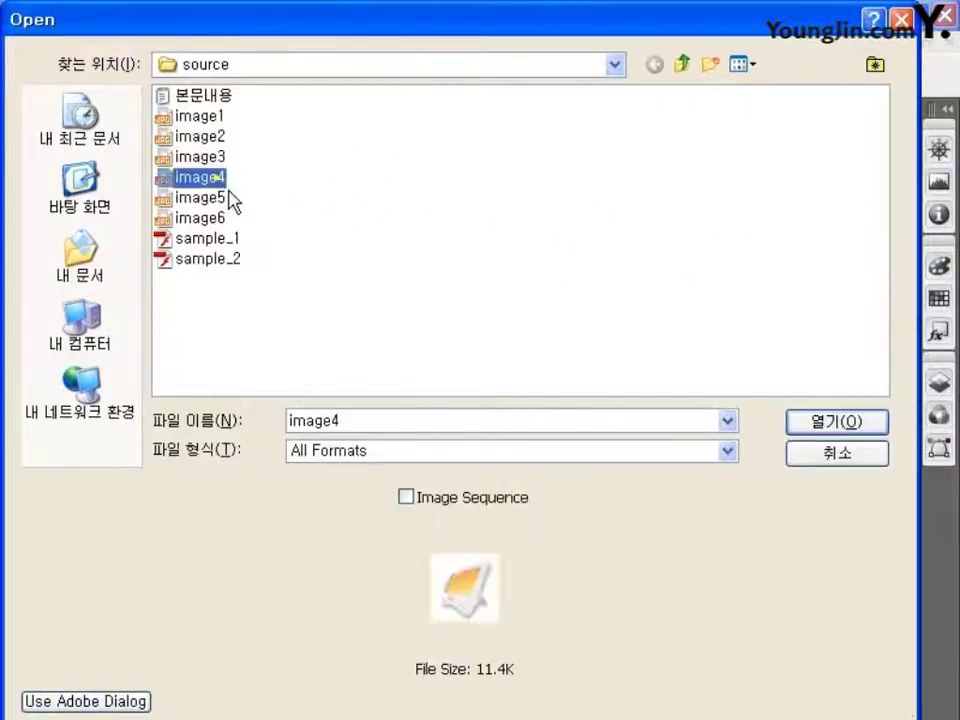
{"action": "left_click", "coordinate": [826, 425]}
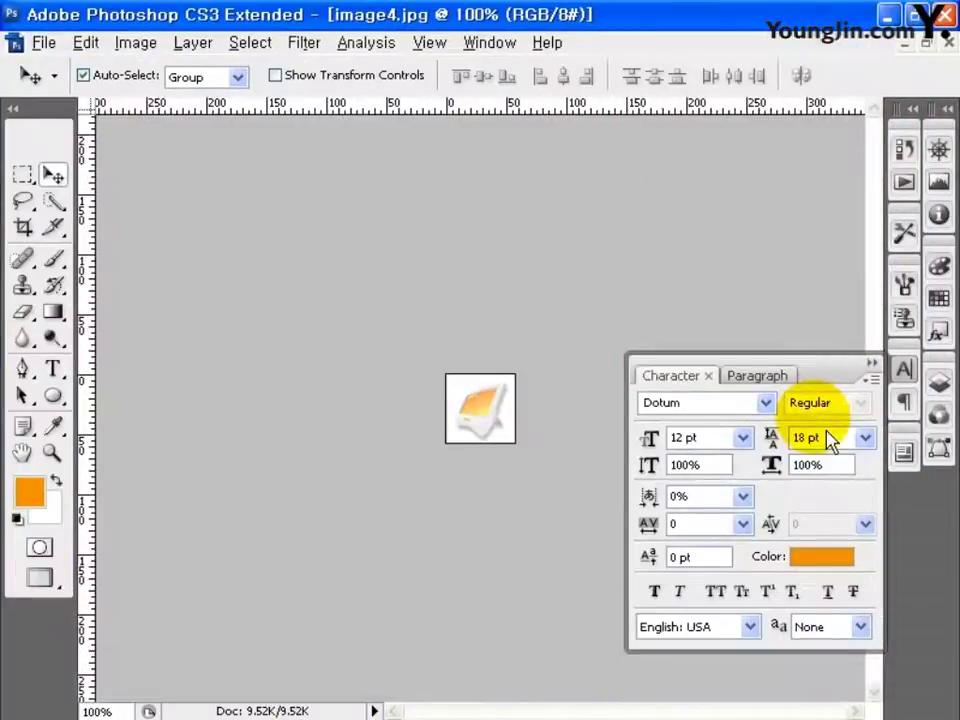
- Copy the monitor picture from image4 into the new banner, between the event text and the first guide
{"action": "left_click", "coordinate": [925, 42]}
{"action": "left_click_drag", "start_coordinate": [258, 134], "coordinate": [568, 334]}
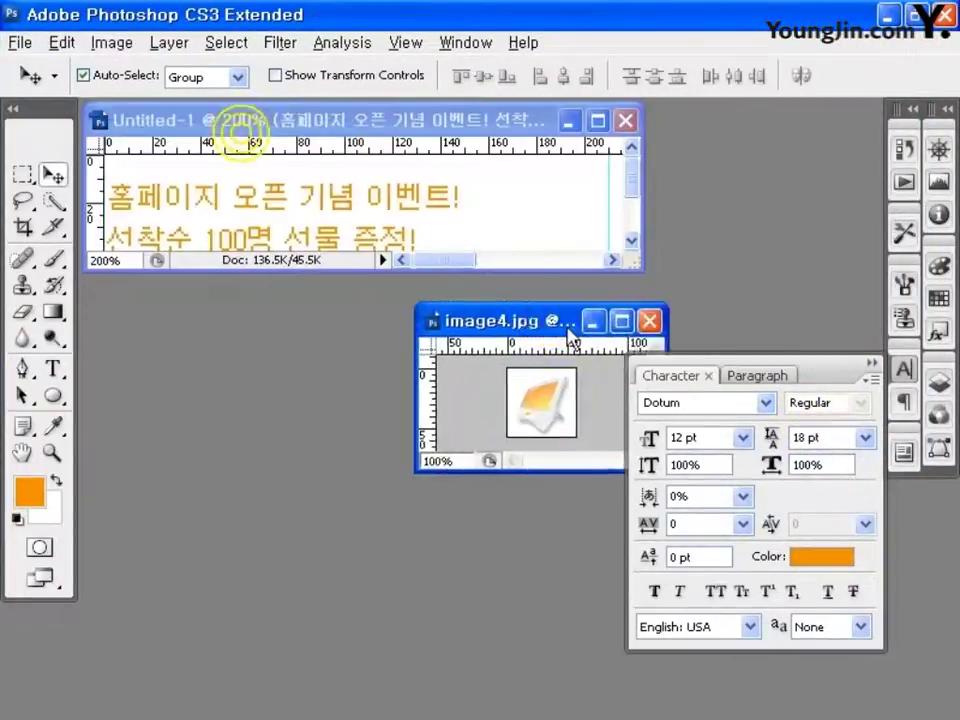
{"action": "left_click_drag", "start_coordinate": [541, 400], "coordinate": [551, 221]}
{"action": "left_click", "coordinate": [597, 120]}
{"action": "left_click", "coordinate": [565, 268]}
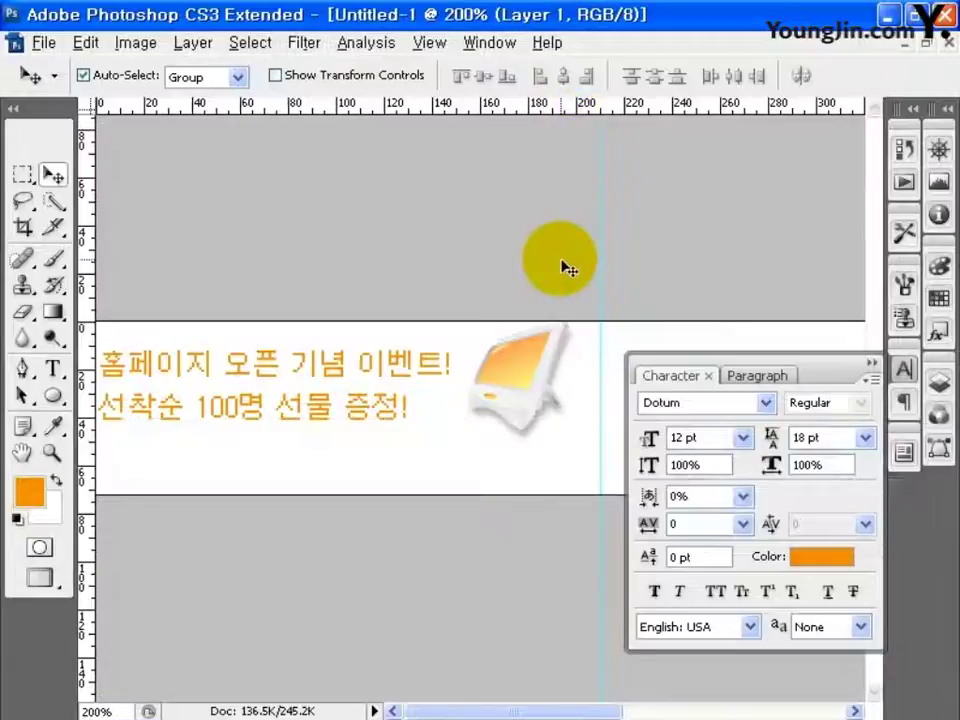
- Scale the monitor picture down slightly, keeping it beside the event text
{"action": "key", "text": "ctrl+t"}
{"action": "left_click_drag", "start_coordinate": [601, 315], "coordinate": [581, 343]}
{"action": "key", "text": "Return"}
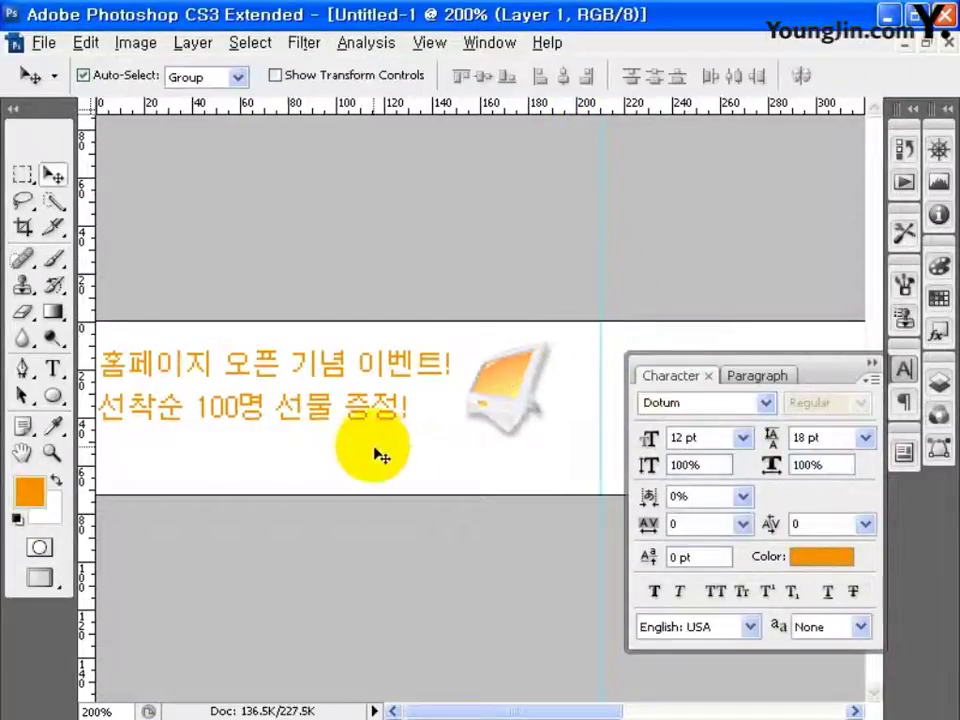
- Set the foreground colour to black and draw a small filled circle below the end of the event text
{"action": "left_click", "coordinate": [29, 490]}
{"action": "left_click_drag", "start_coordinate": [308, 432], "coordinate": [240, 484]}
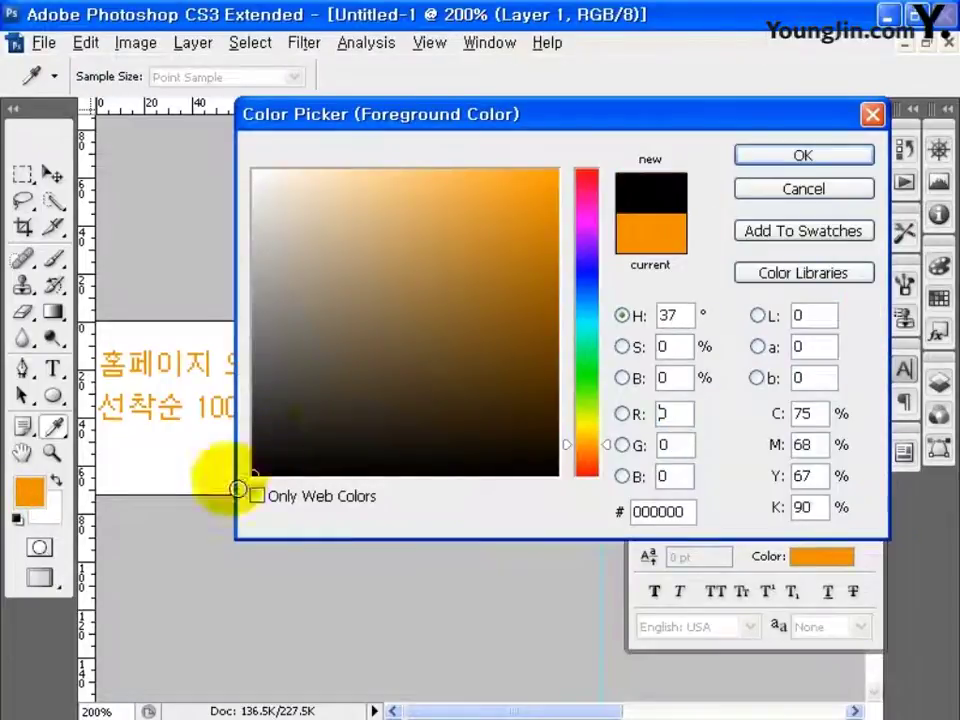
{"action": "left_click", "coordinate": [763, 158]}
{"action": "left_click", "coordinate": [492, 268]}
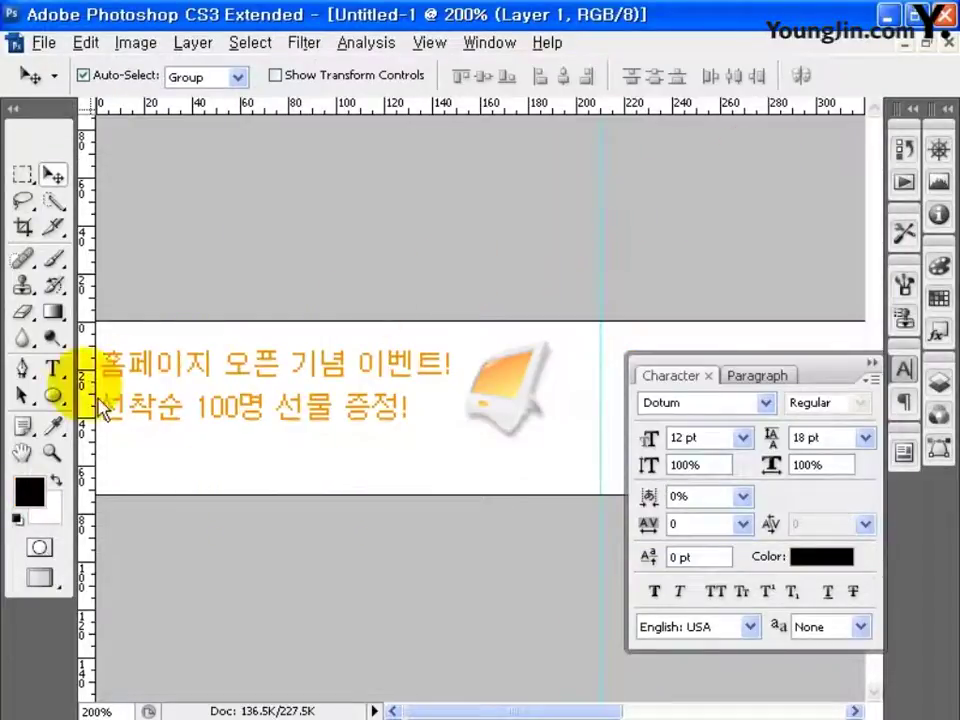
{"action": "left_click", "coordinate": [54, 395]}
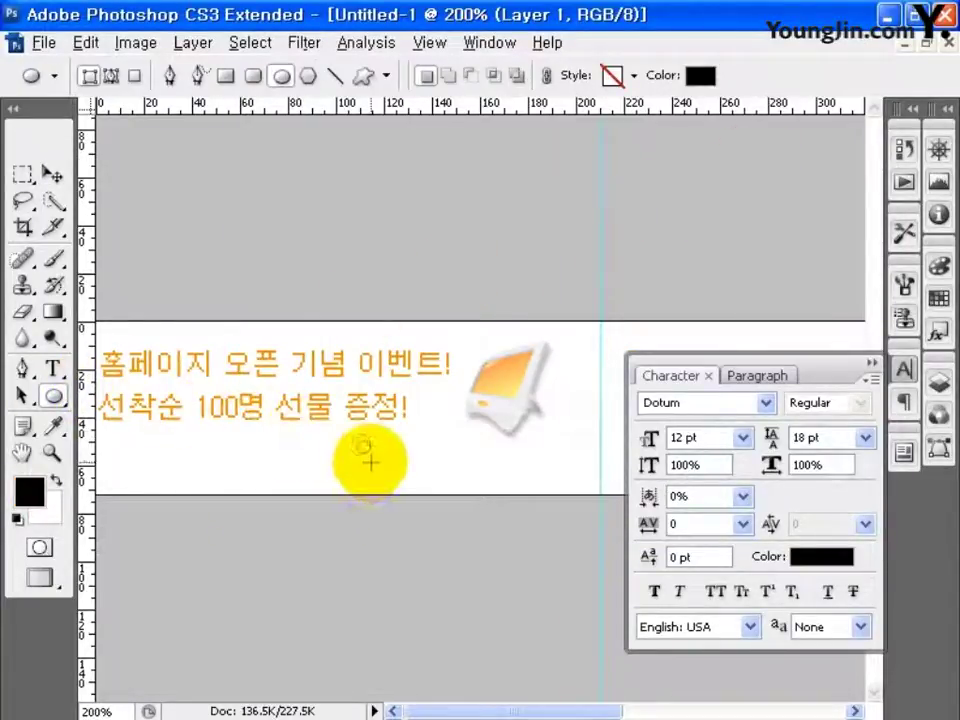
{"action": "left_click_drag", "start_coordinate": [356, 441], "coordinate": [379, 463]}
- Add a white + character as text and centre it on the small black circle
{"action": "left_click", "coordinate": [58, 369]}
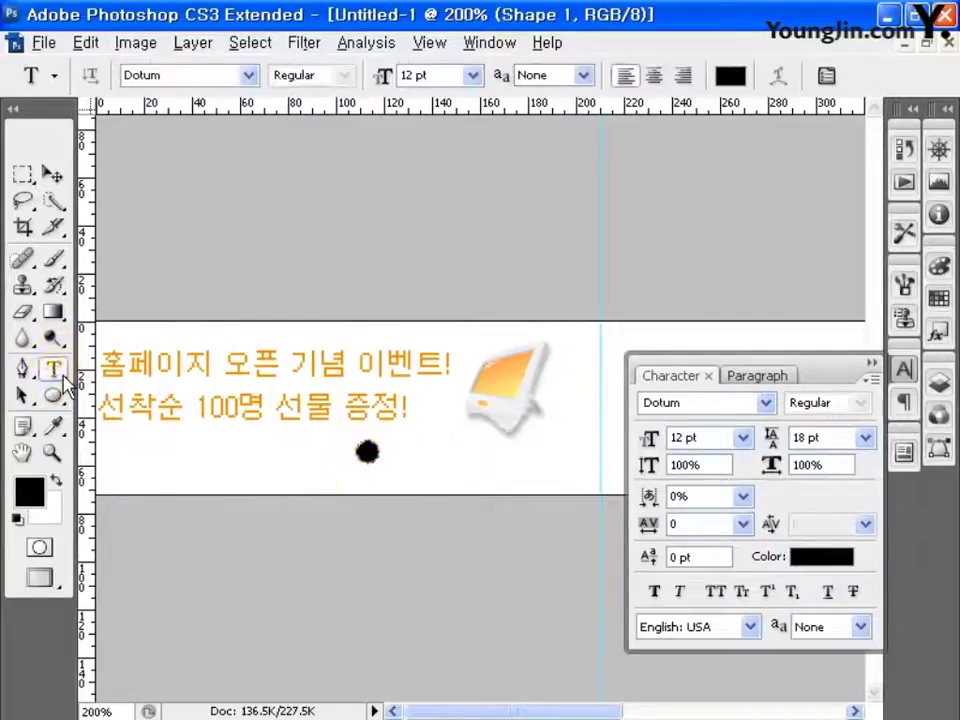
{"action": "left_click", "coordinate": [54, 427]}
{"action": "left_click", "coordinate": [29, 490]}
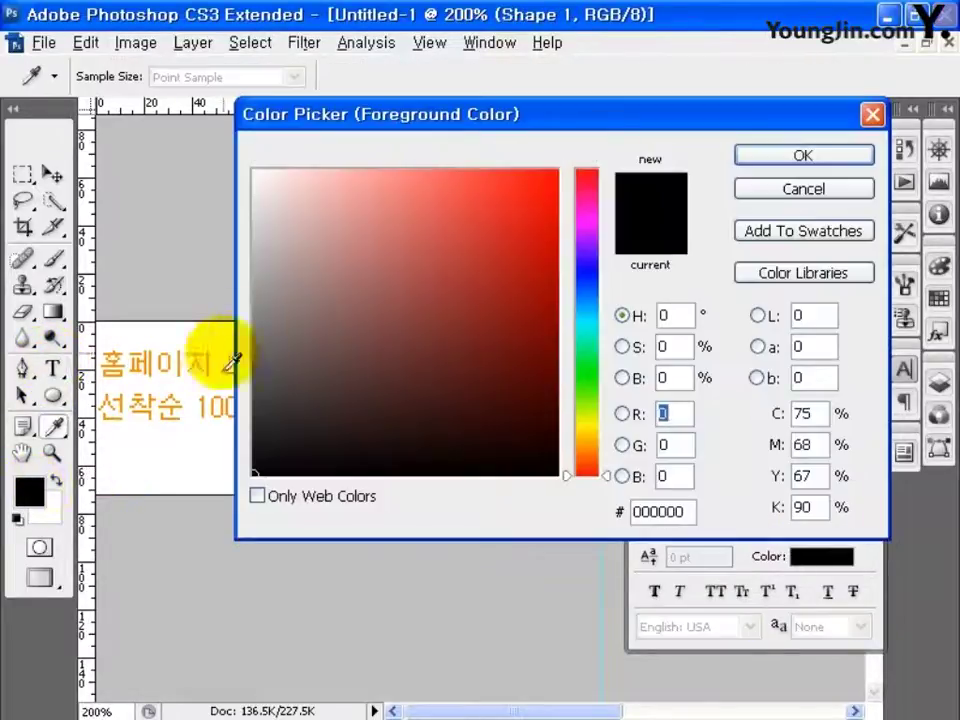
{"action": "left_click", "coordinate": [255, 170]}
{"action": "left_click", "coordinate": [758, 156]}
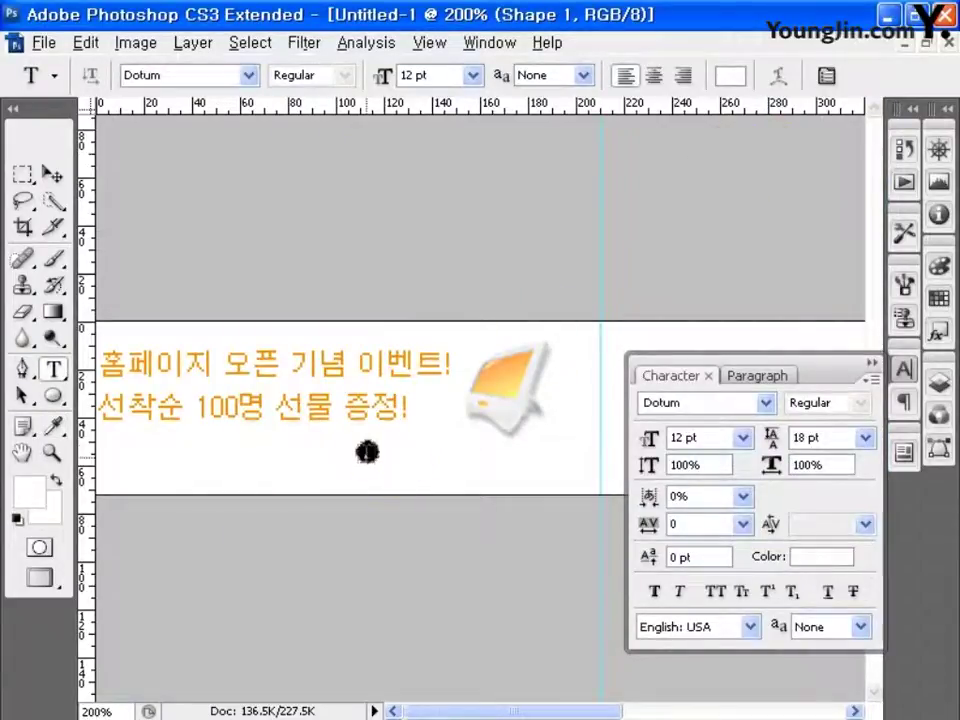
{"action": "left_click", "coordinate": [367, 452]}
{"action": "type", "text": "+"}
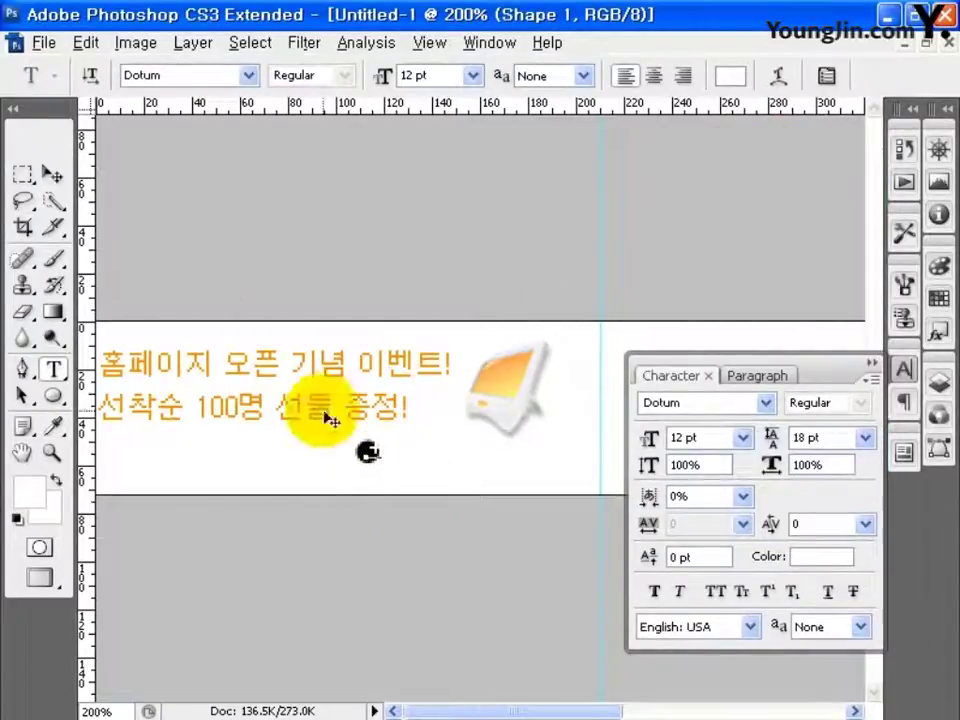
{"action": "left_click", "coordinate": [55, 178]}
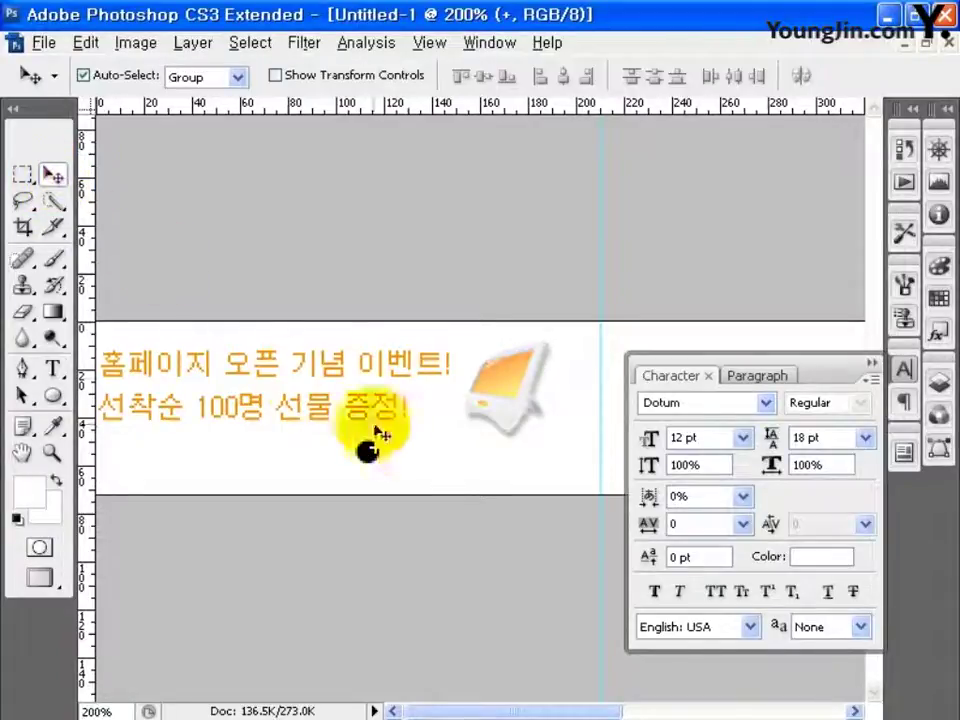
{"action": "left_click", "coordinate": [420, 460]}
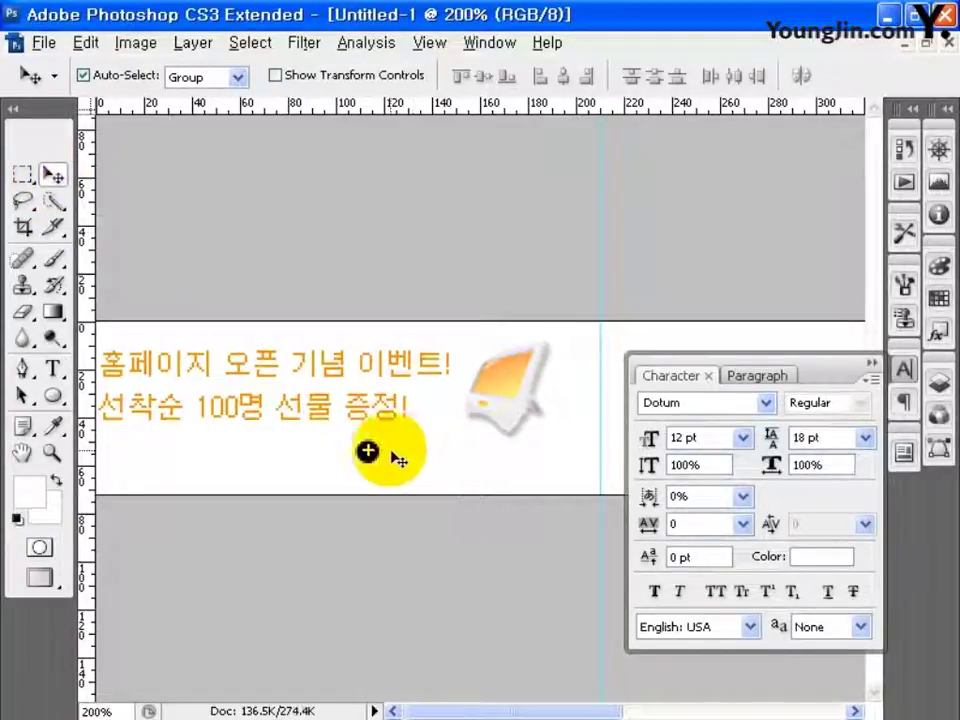
- Add the text MORE beside the plus circle, choosing Arial at 10 pt in black, and nudge it closer to the circle
{"action": "left_click", "coordinate": [52, 368]}
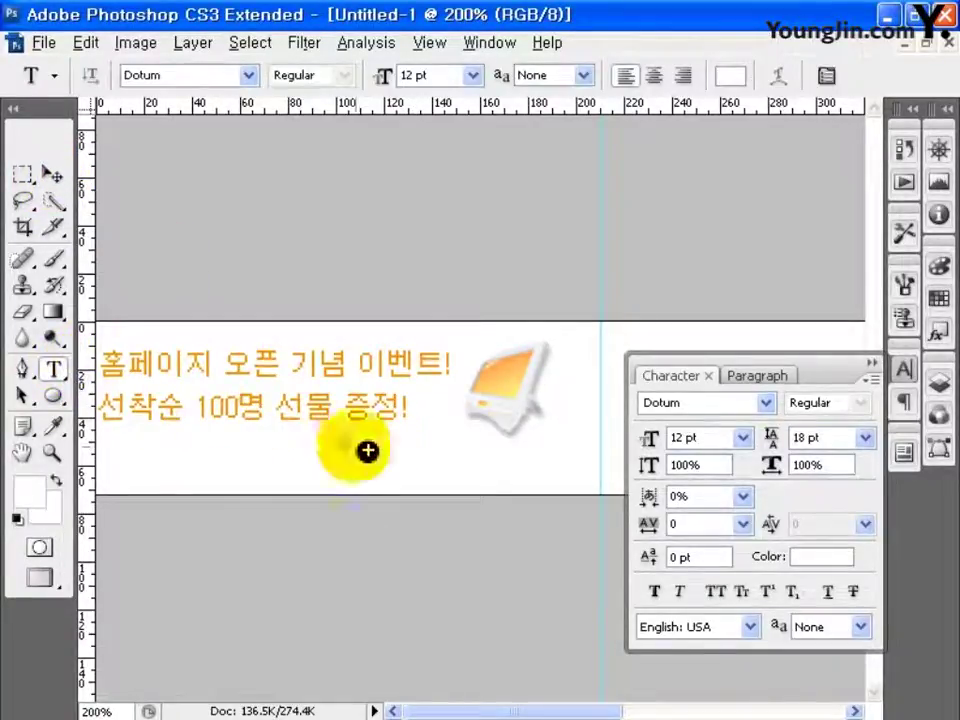
{"action": "left_click", "coordinate": [399, 453]}
{"action": "left_click", "coordinate": [741, 412]}
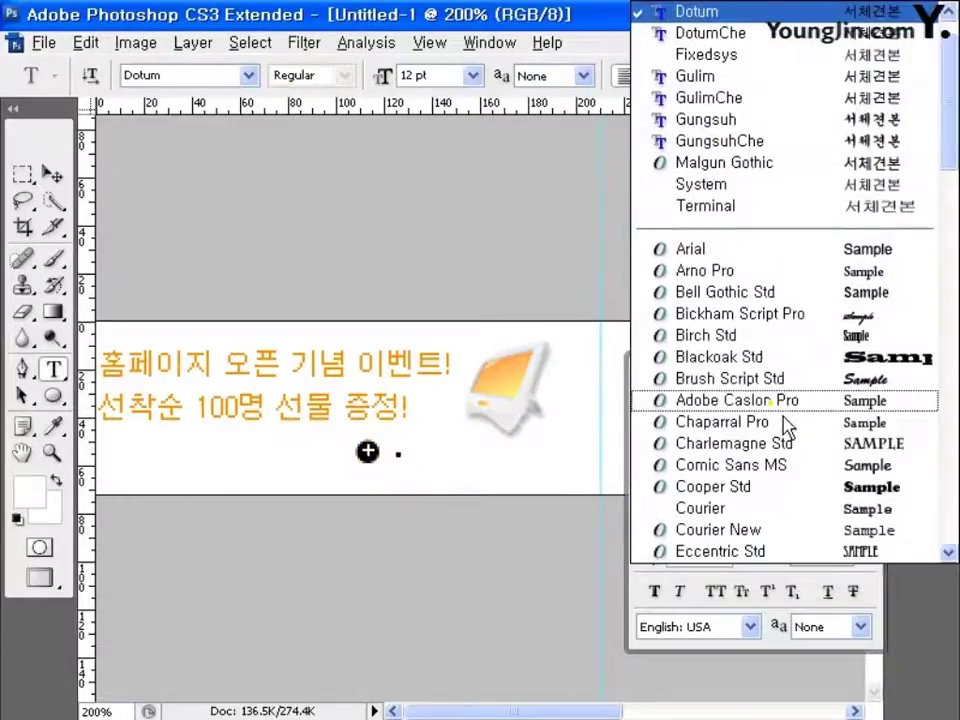
{"action": "left_click", "coordinate": [735, 255]}
{"action": "left_click", "coordinate": [743, 437]}
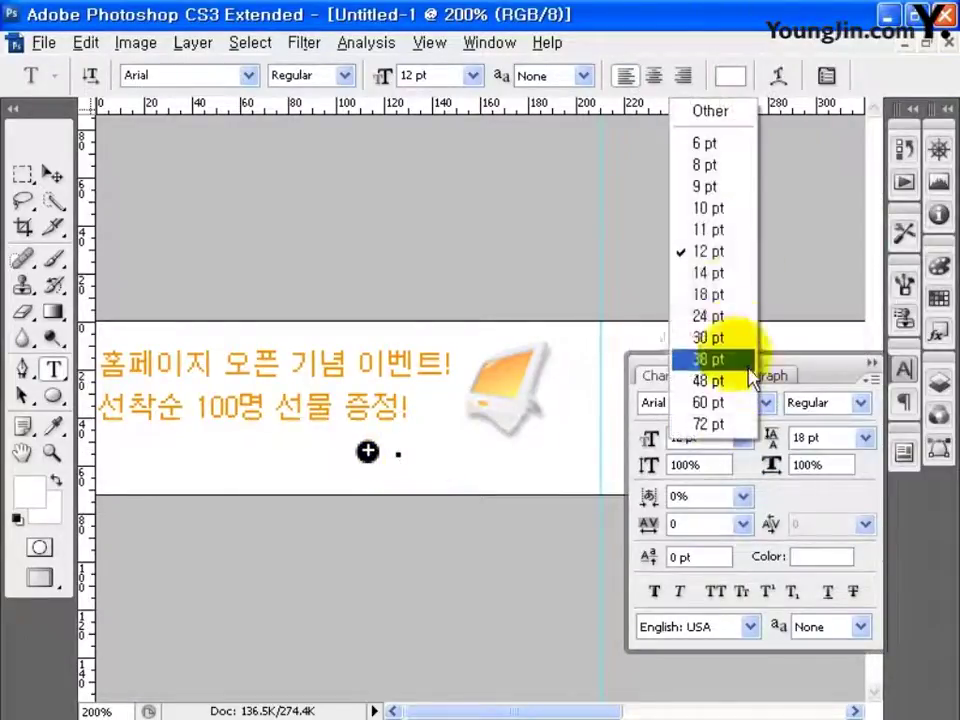
{"action": "left_click", "coordinate": [740, 210]}
{"action": "left_click", "coordinate": [855, 562]}
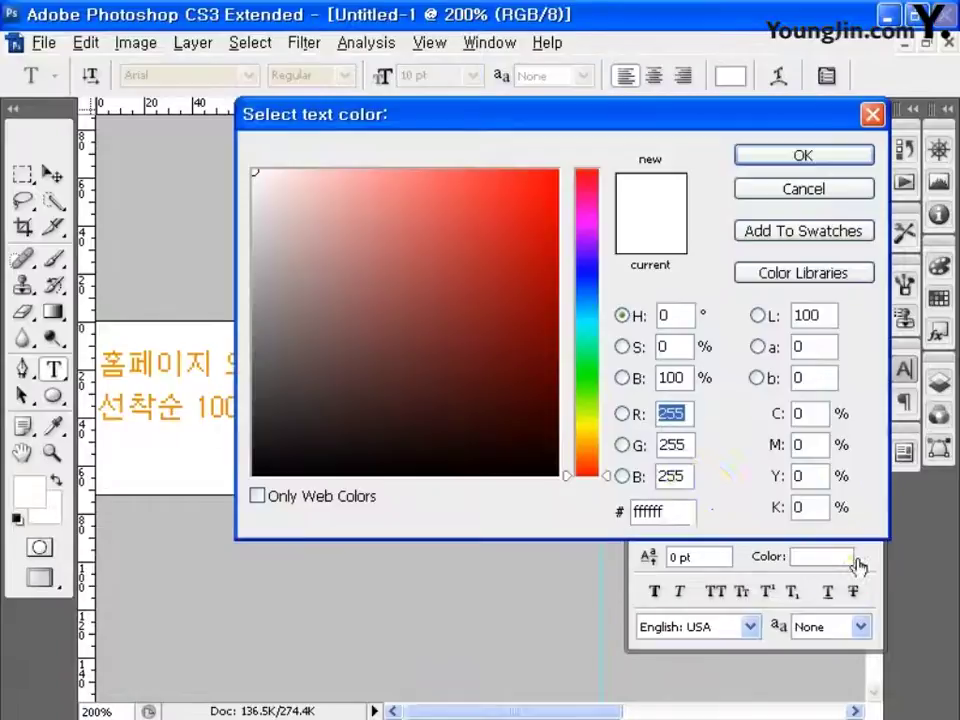
{"action": "left_click", "coordinate": [254, 478]}
{"action": "left_click", "coordinate": [750, 157]}
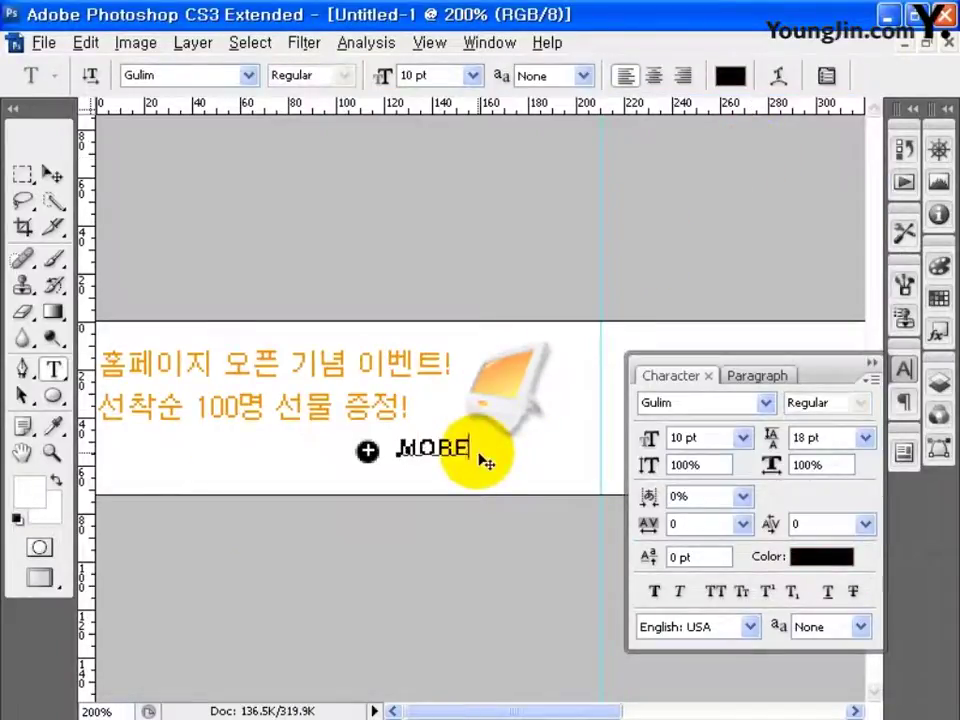
{"action": "left_click", "coordinate": [55, 177]}
{"action": "key", "text": "Left"}
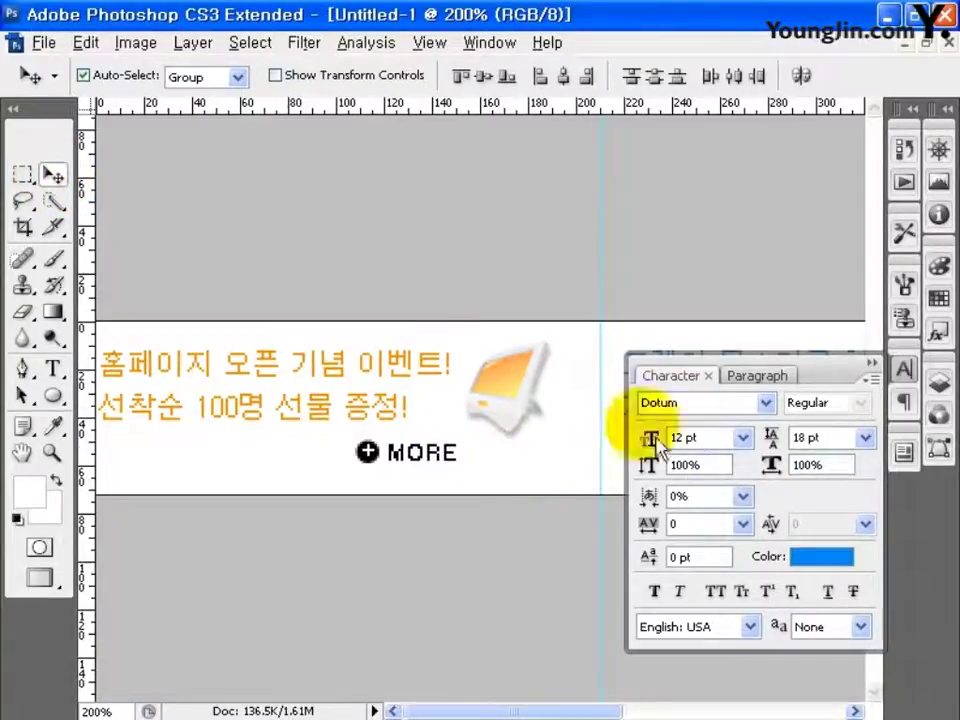
- Set the foreground colour to A8A8A8 and draw 1 px vertical divider lines along both guides between the banner sections
{"action": "left_click_drag", "start_coordinate": [758, 280], "coordinate": [276, 278]}
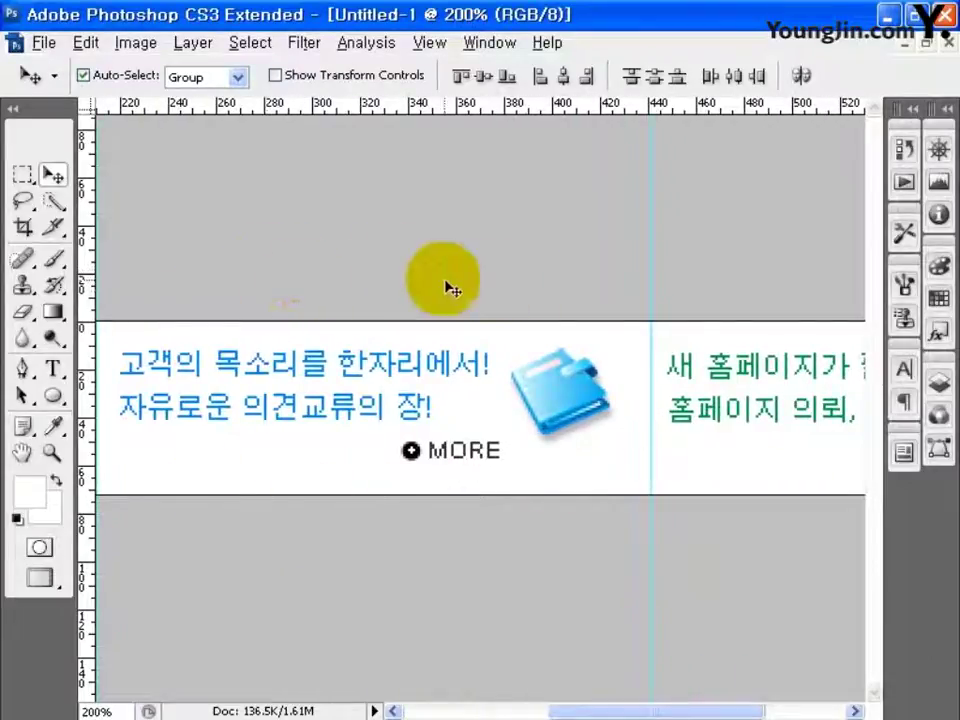
{"action": "left_click_drag", "start_coordinate": [537, 285], "coordinate": [257, 279]}
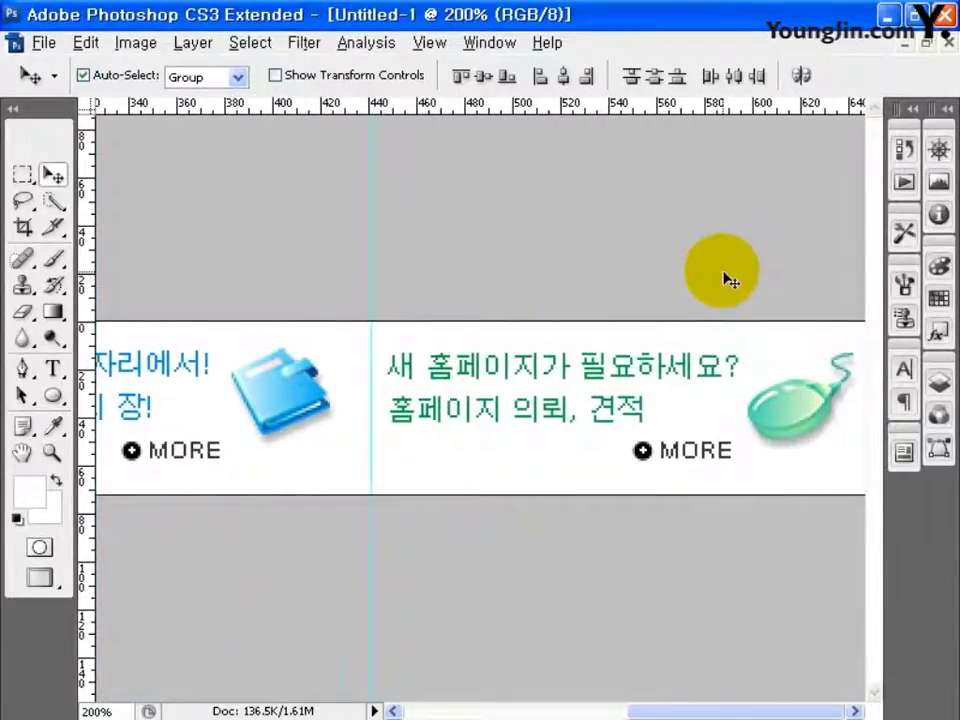
{"action": "key", "text": "ctrl+minus"}
{"action": "left_click", "coordinate": [29, 490]}
{"action": "double_click", "coordinate": [660, 512]}
{"action": "type", "text": "A8"}
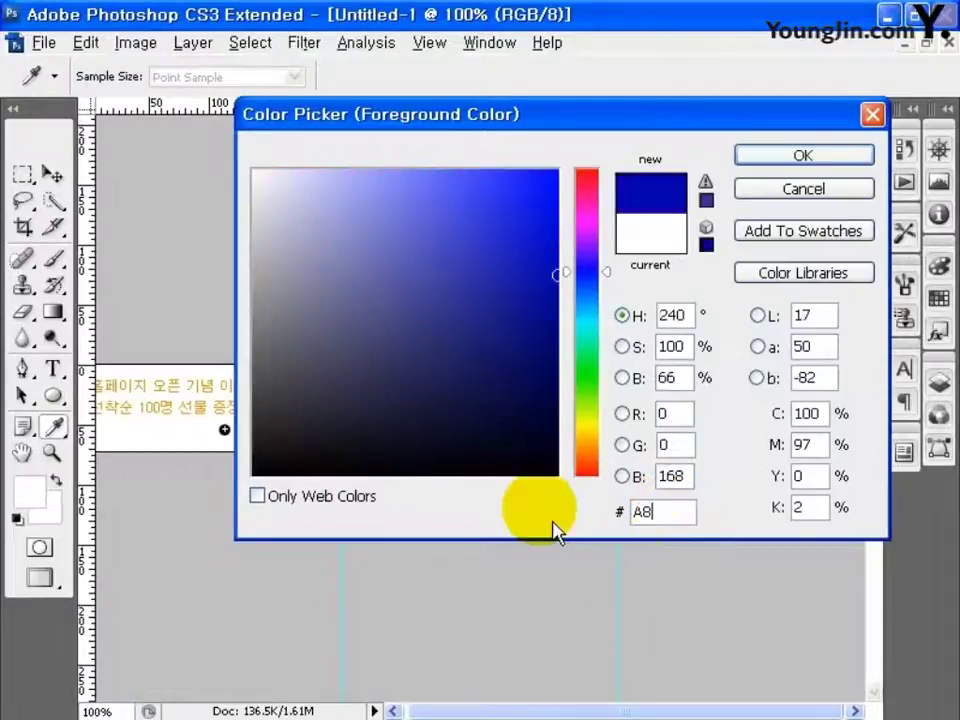
{"action": "type", "text": "A8A8"}
{"action": "left_click", "coordinate": [793, 160]}
{"action": "key", "text": "v"}
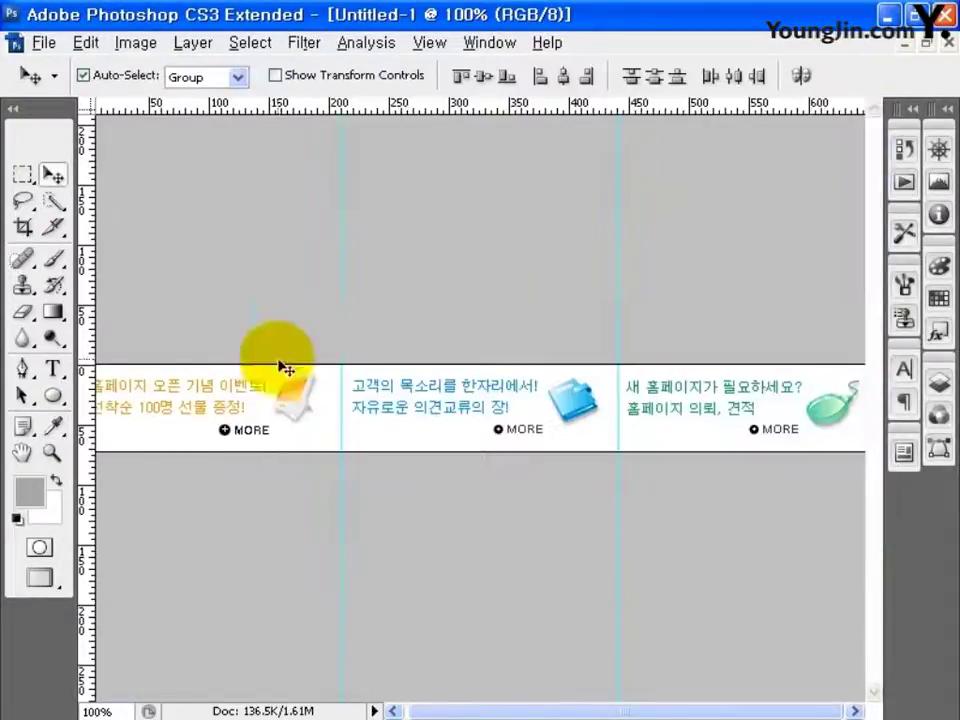
{"action": "left_click_drag", "start_coordinate": [52, 396], "coordinate": [124, 486]}
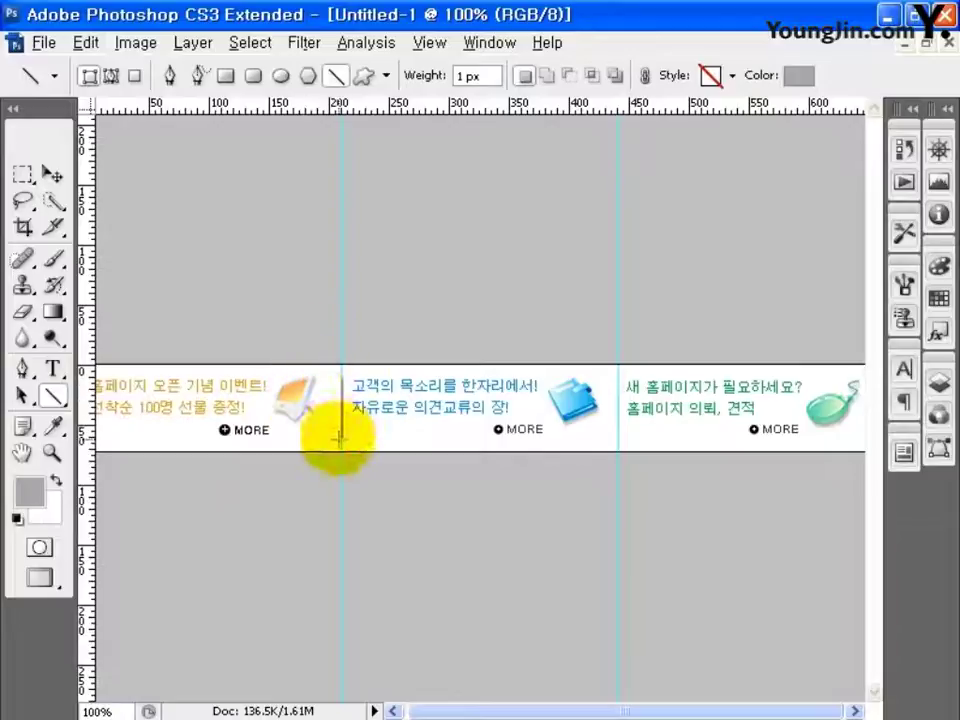
{"action": "left_click_drag", "start_coordinate": [339, 437], "coordinate": [341, 450]}
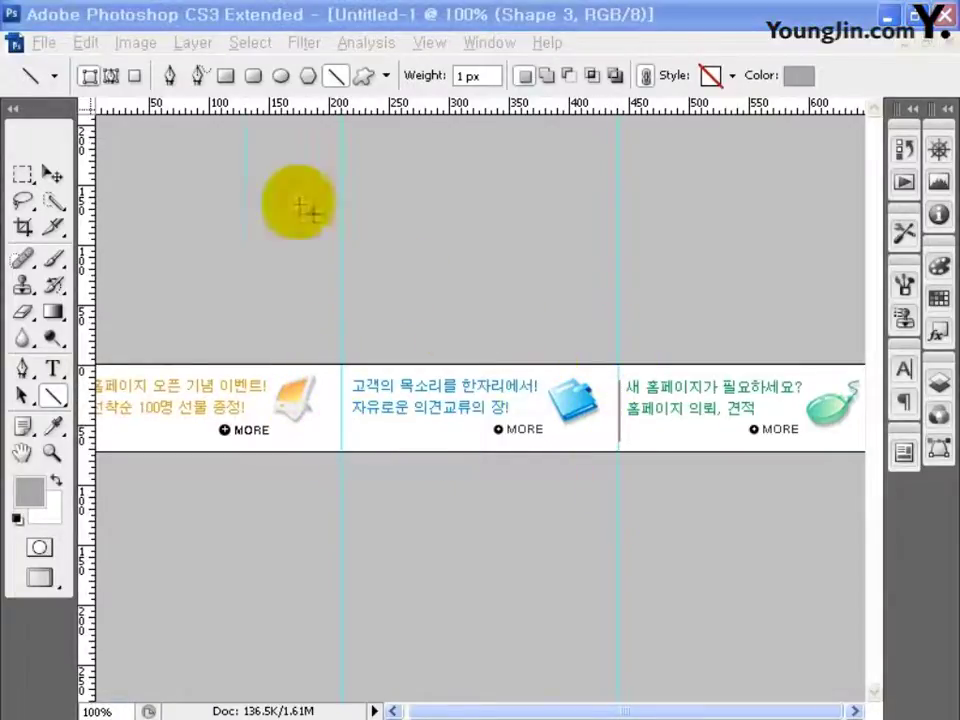
- Export the three-section banner for the web as a JPEG named main in the 작업 folder and close the document
{"action": "left_click", "coordinate": [43, 42]}
{"action": "left_click", "coordinate": [90, 336]}
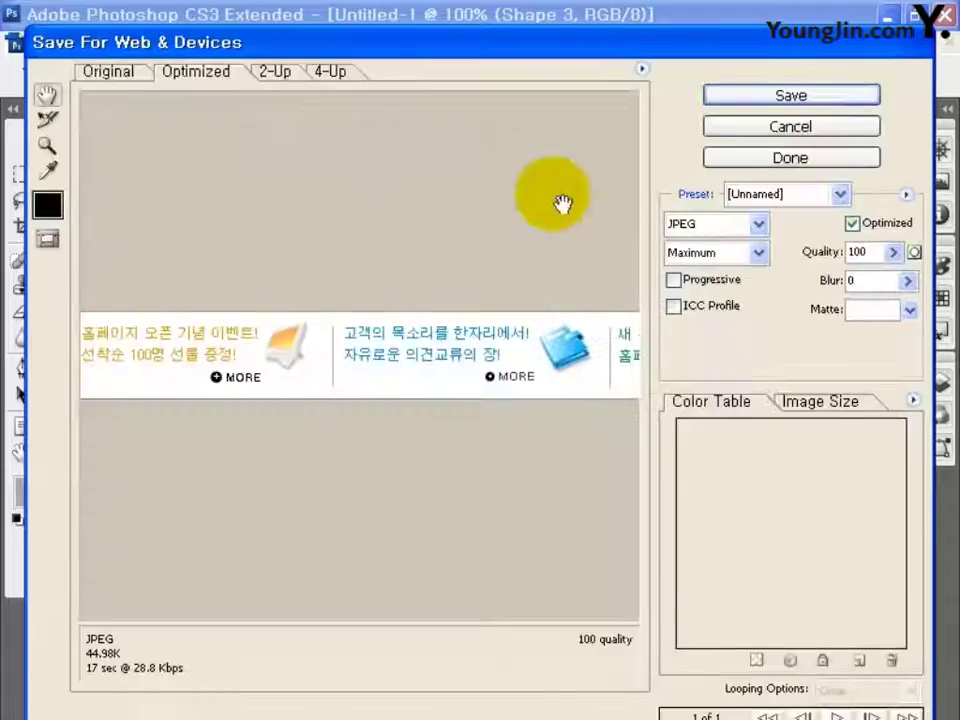
{"action": "left_click", "coordinate": [790, 94]}
{"action": "type", "text": "main"}
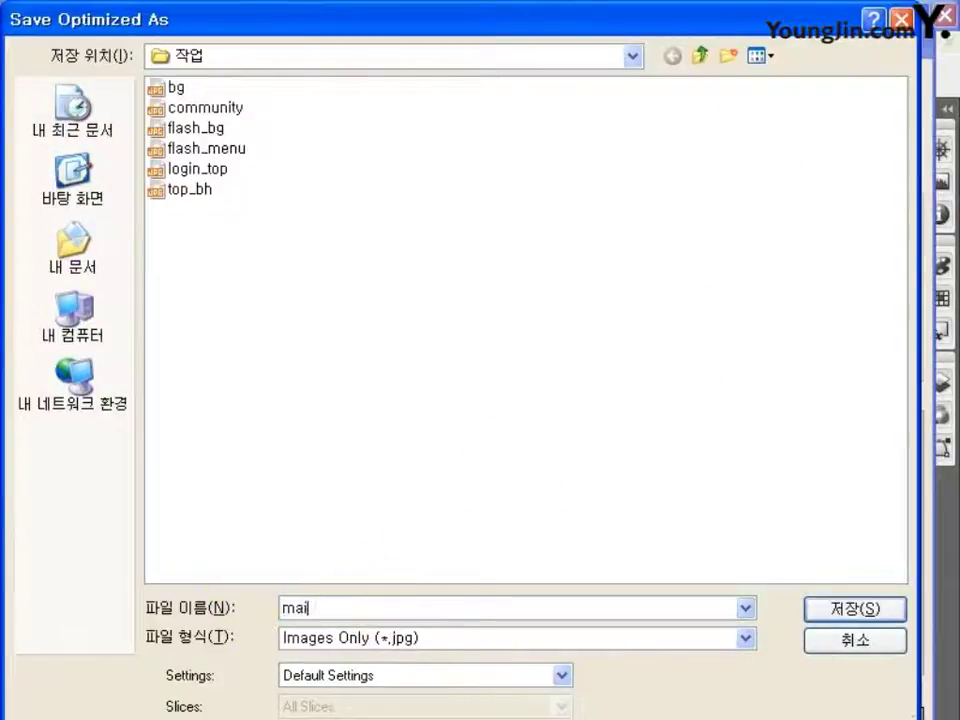
{"action": "left_click", "coordinate": [840, 610]}
{"action": "left_click", "coordinate": [613, 441]}
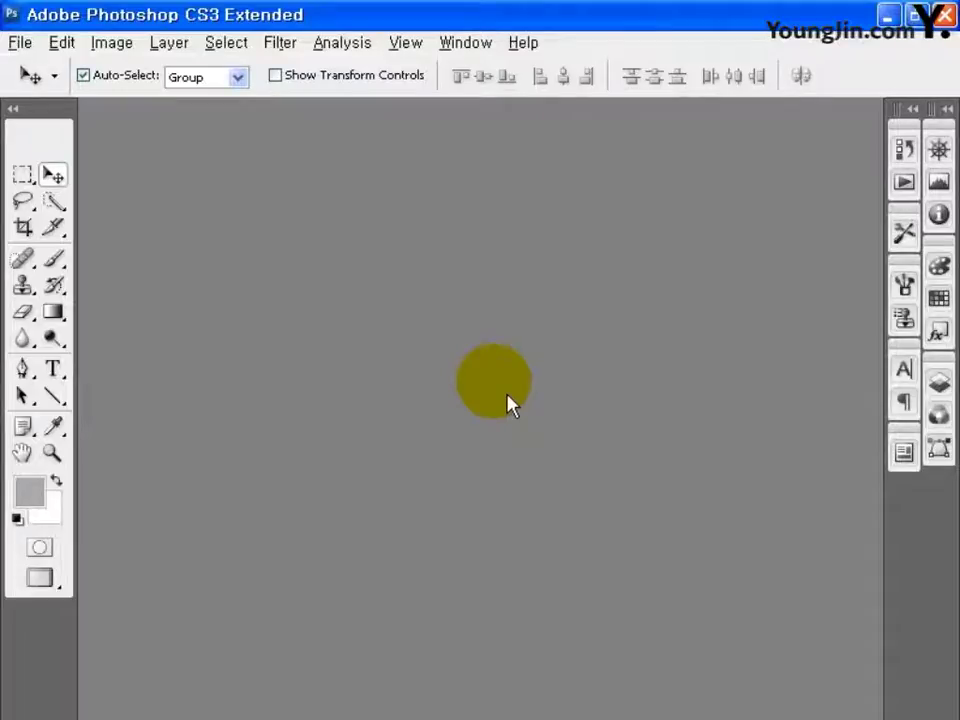
- Create a new 900 × 125 px document in RGB Color mode
{"action": "left_click", "coordinate": [20, 42]}
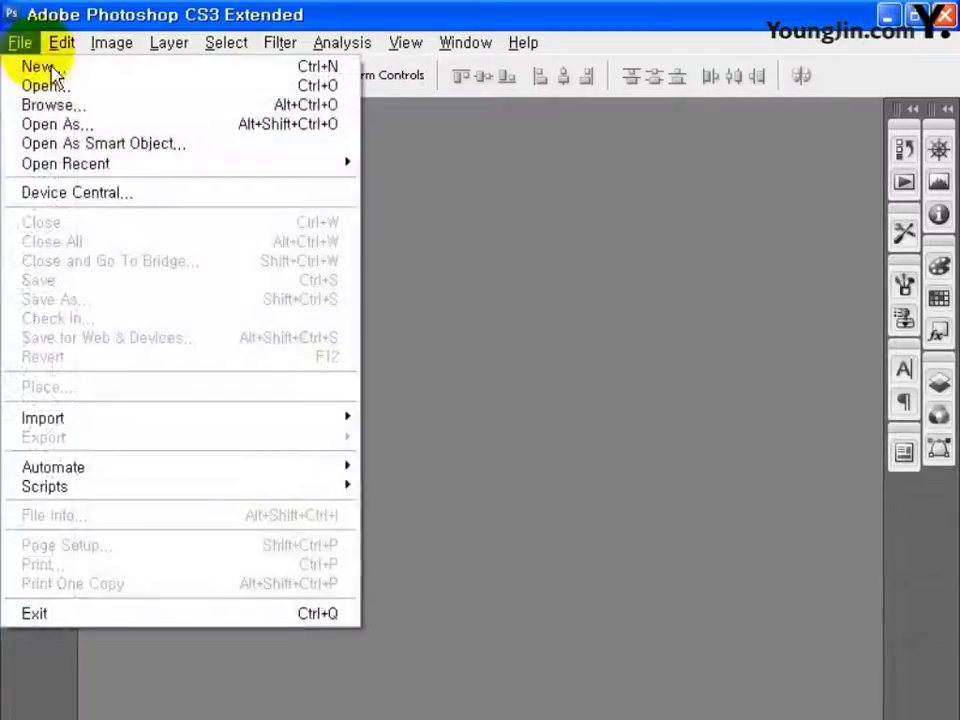
{"action": "left_click", "coordinate": [52, 73]}
{"action": "double_click", "coordinate": [401, 255]}
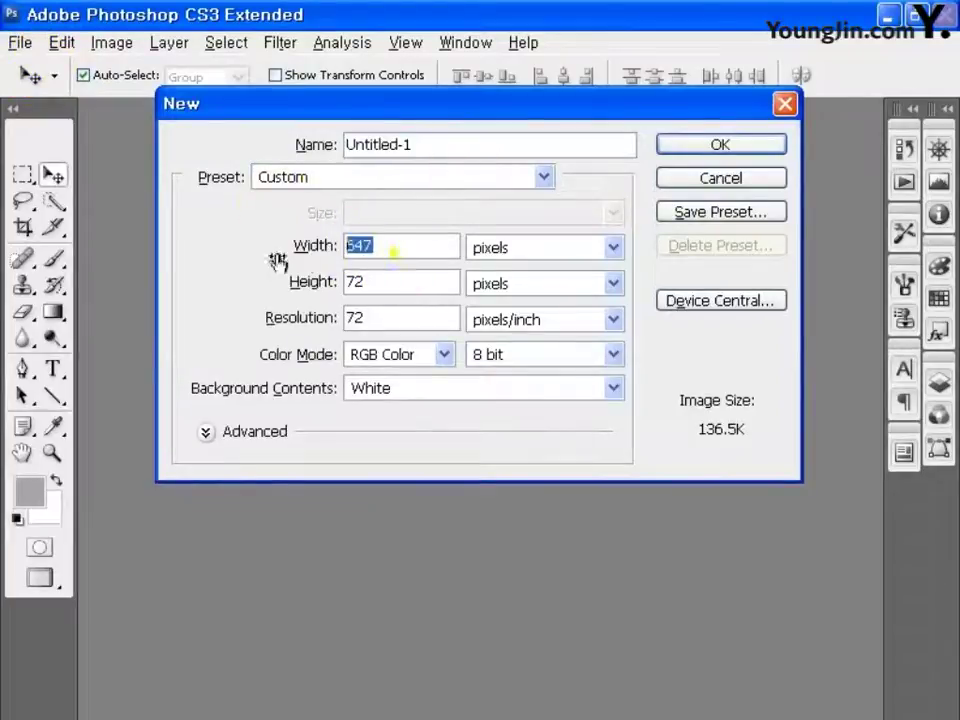
{"action": "double_click", "coordinate": [386, 284]}
{"action": "type", "text": "125"}
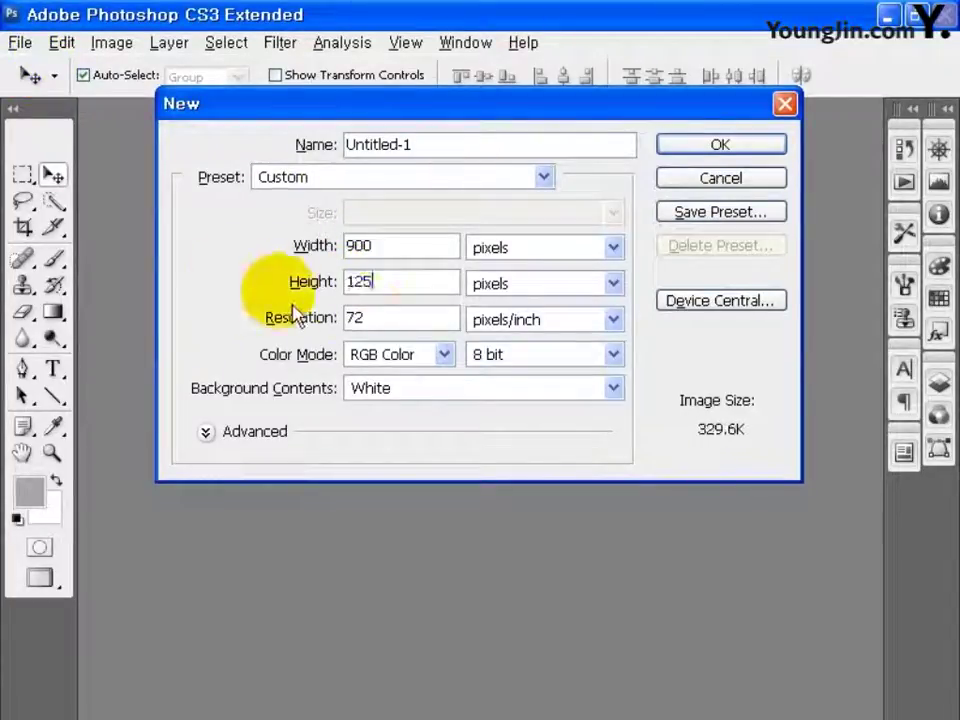
{"action": "left_click", "coordinate": [445, 370]}
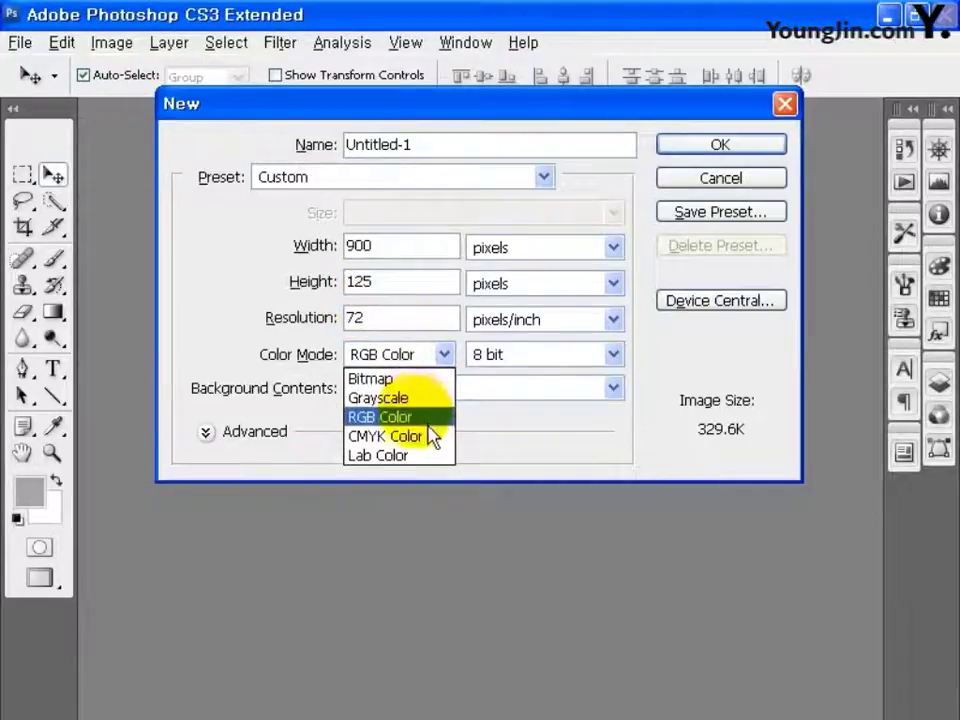
{"action": "left_click", "coordinate": [426, 418]}
{"action": "left_click", "coordinate": [728, 146]}
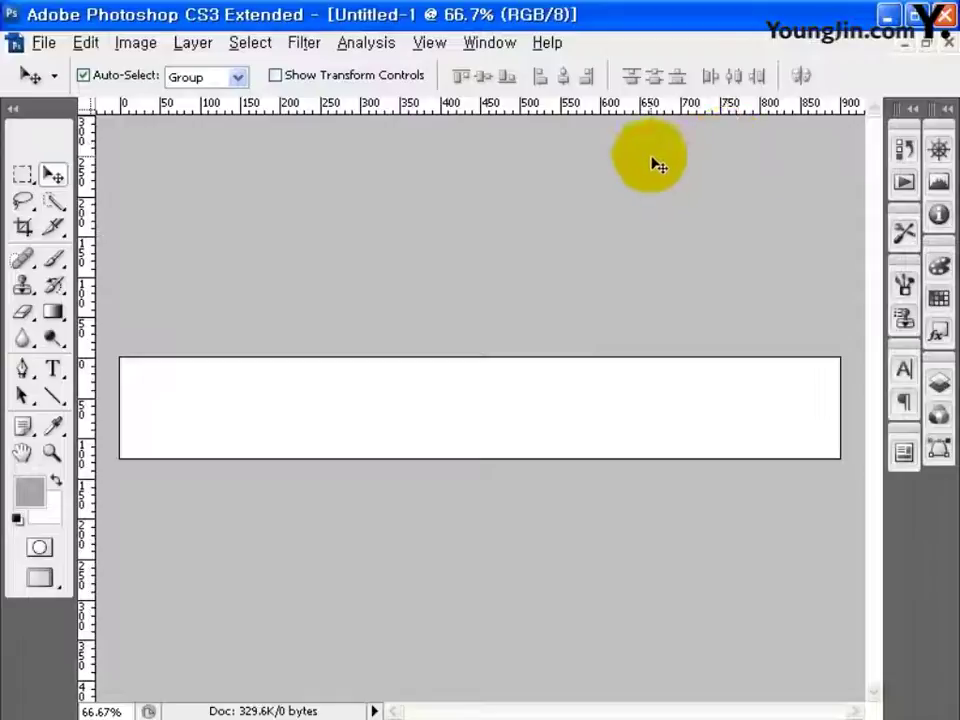
- Show the Info panel and place horizontal guides at about 22 px and 41 px and a vertical guide at about 200 px
{"action": "left_click", "coordinate": [490, 43]}
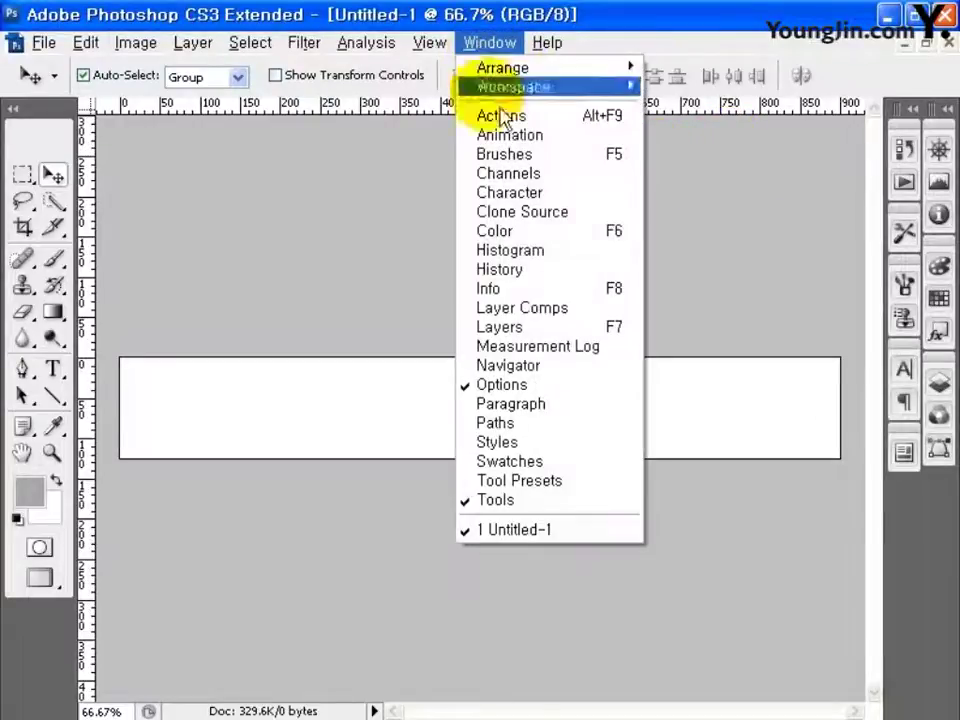
{"action": "left_click", "coordinate": [502, 290]}
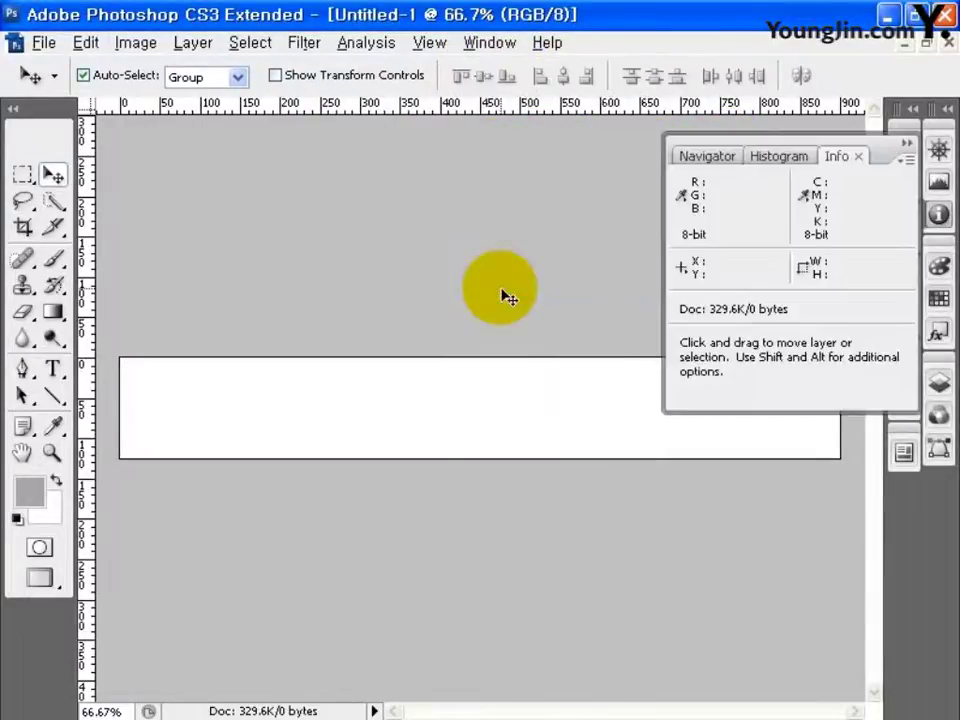
{"action": "key", "text": "ctrl+plus"}
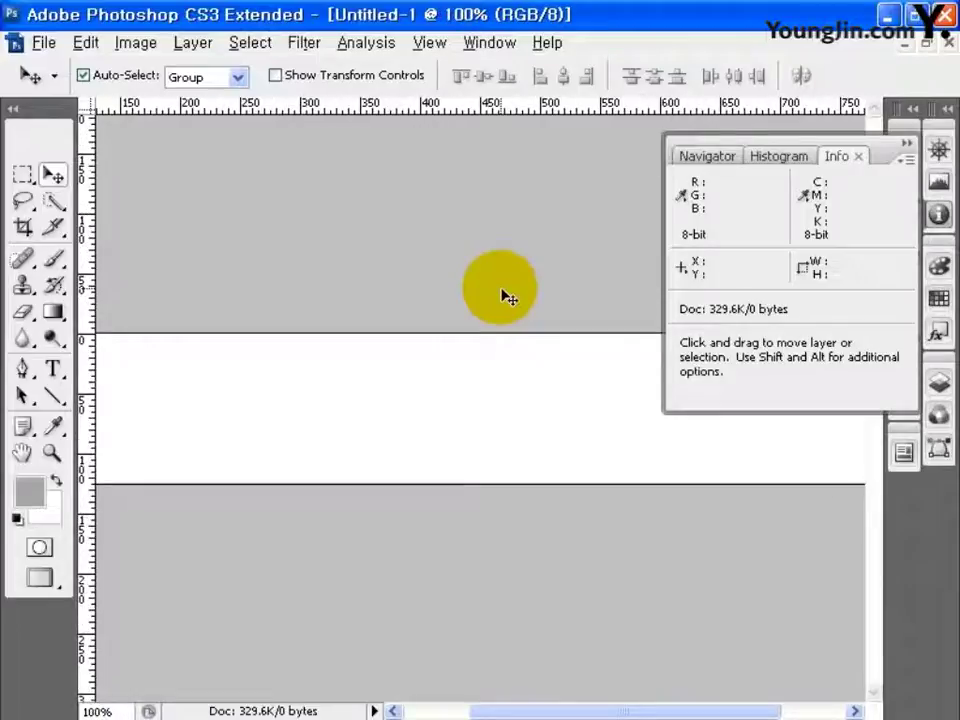
{"action": "left_click_drag", "start_coordinate": [495, 104], "coordinate": [494, 358]}
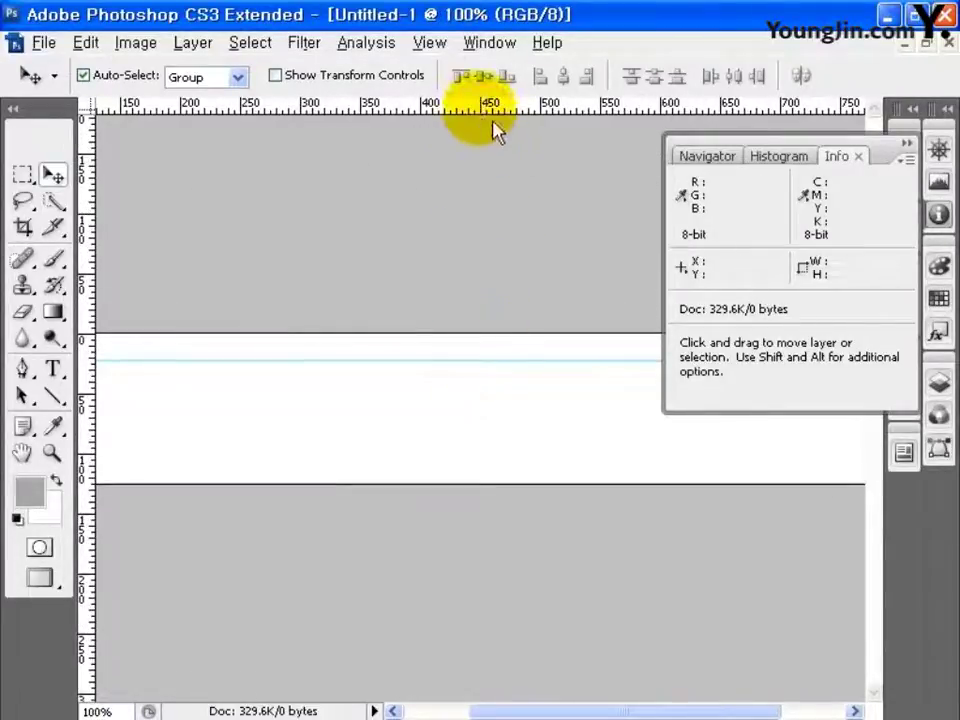
{"action": "left_click_drag", "start_coordinate": [495, 108], "coordinate": [486, 382]}
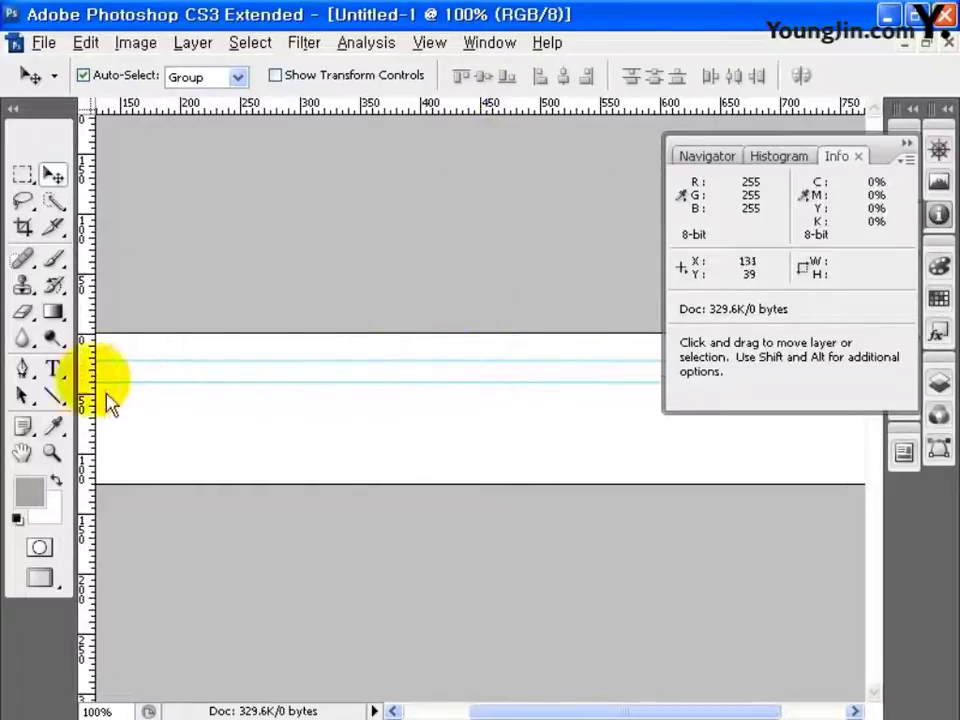
{"action": "left_click_drag", "start_coordinate": [88, 396], "coordinate": [188, 390]}
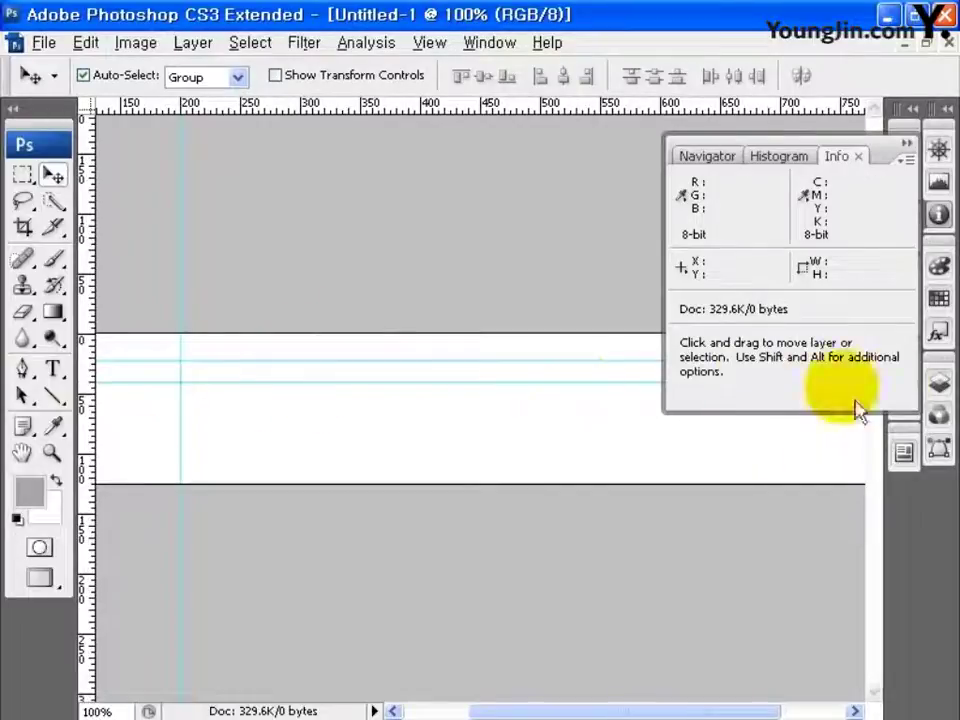
- Add a new layer above the background and set the foreground colour to EBEBEB
{"action": "left_click", "coordinate": [938, 383]}
{"action": "left_click", "coordinate": [852, 657]}
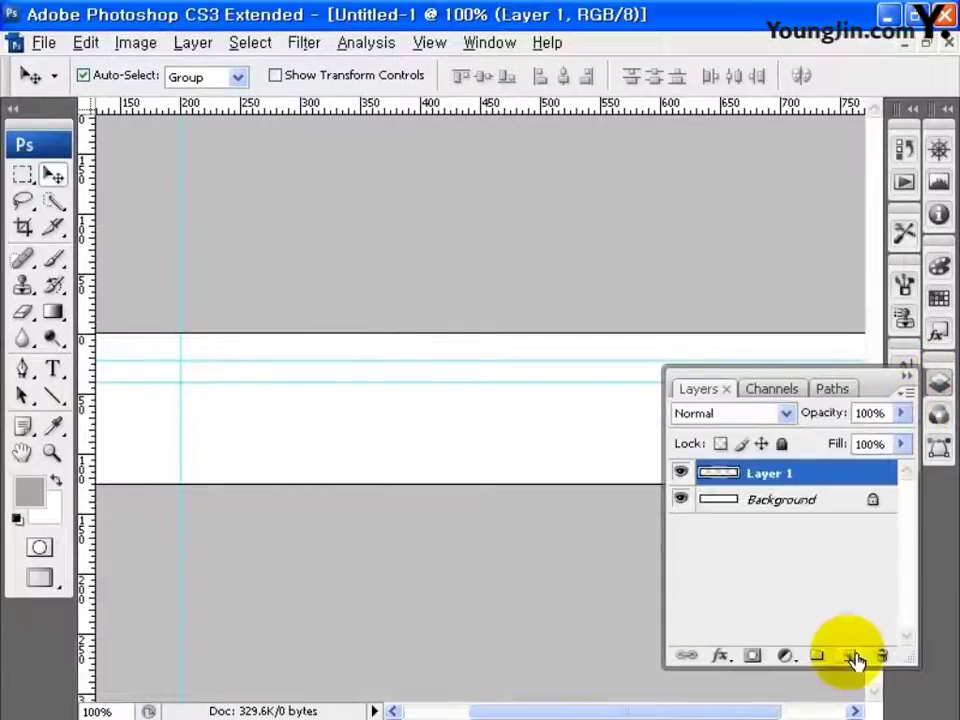
{"action": "left_click", "coordinate": [29, 490]}
{"action": "key", "text": "Tab"}
{"action": "key", "text": "Tab"}
{"action": "key", "text": "Tab"}
{"action": "type", "text": "EBEBEB"}
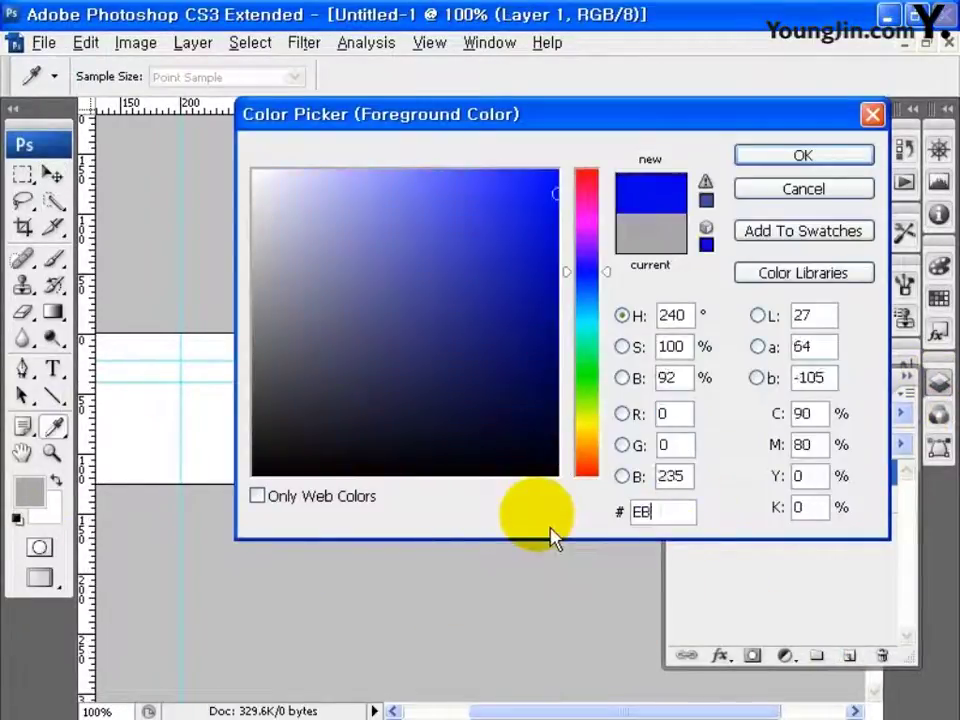
{"action": "left_click", "coordinate": [795, 158]}
{"action": "key", "text": "v"}
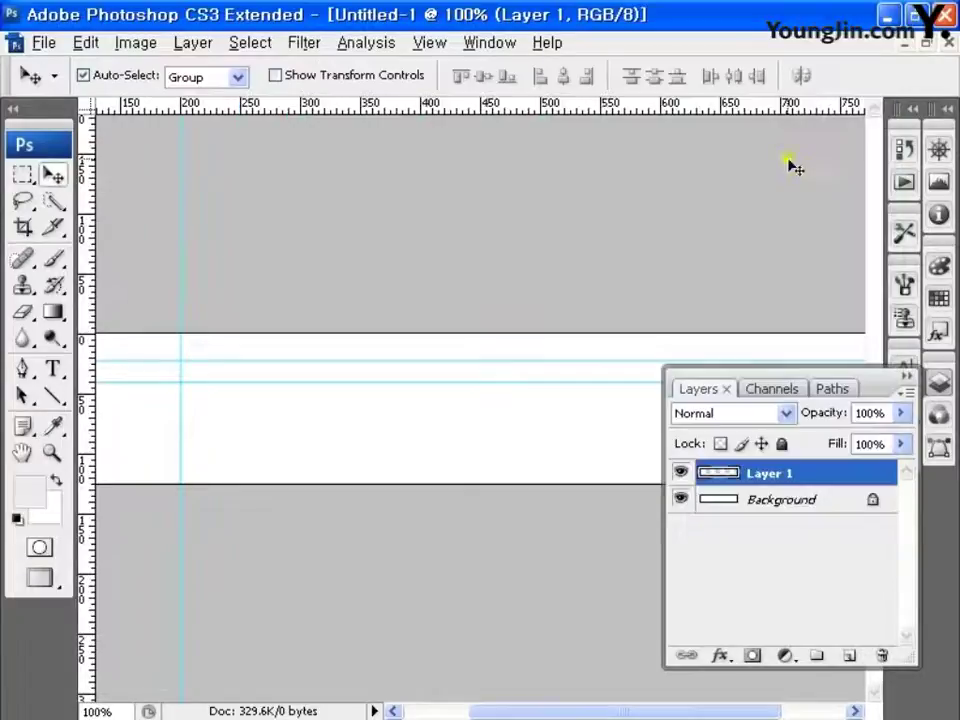
- Fill a thin full-width strip along the canvas's upper edge with the foreground colour on the new layer and clear the selection
{"action": "left_click", "coordinate": [22, 175]}
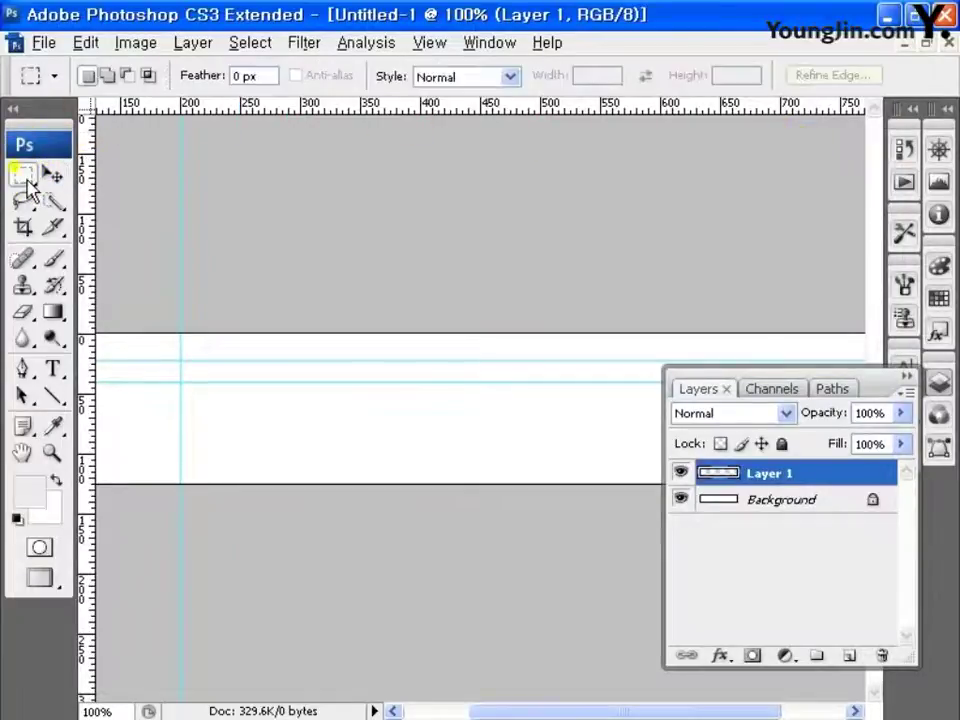
{"action": "key", "text": "ctrl+minus"}
{"action": "left_click_drag", "start_coordinate": [111, 345], "coordinate": [849, 360]}
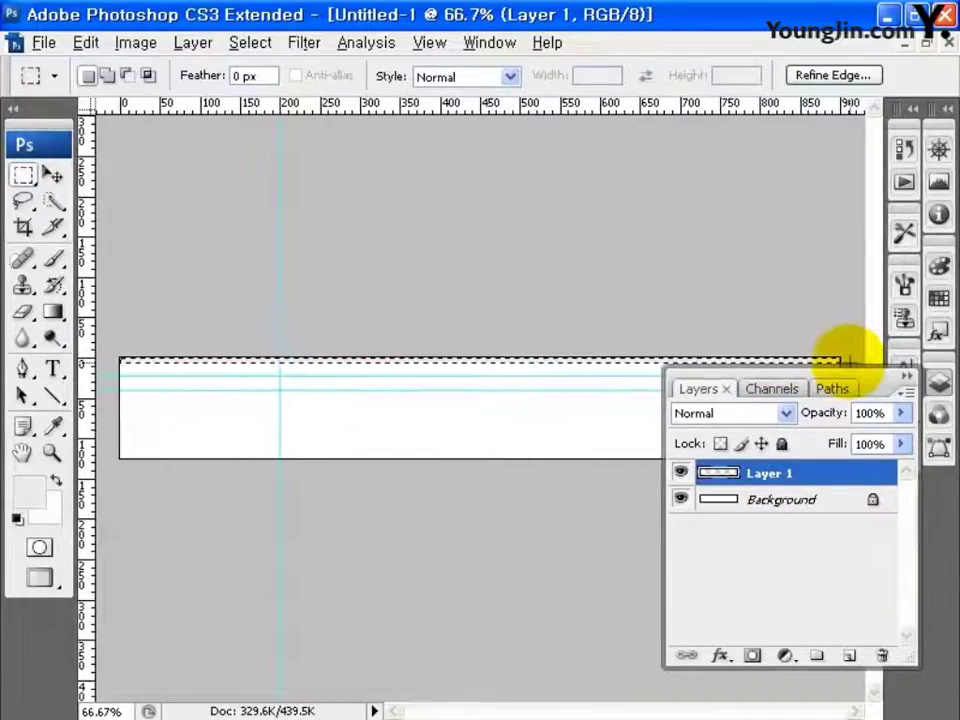
{"action": "left_click", "coordinate": [849, 362]}
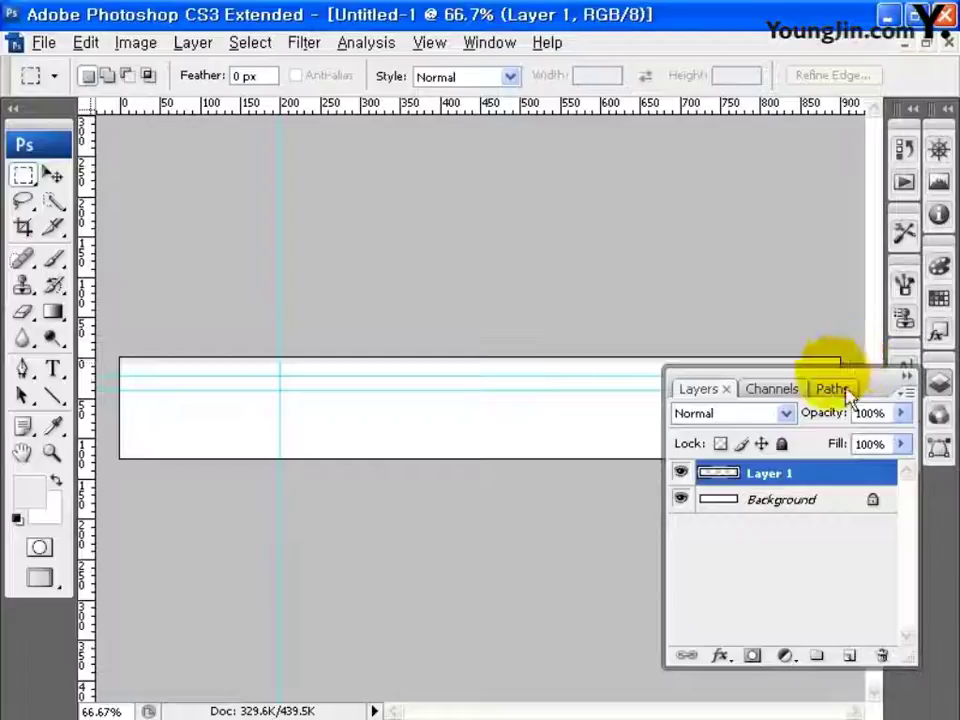
- Draw a 4 px horizontal line along the lower horizontal guide across the whole canvas width
{"action": "left_click", "coordinate": [53, 395]}
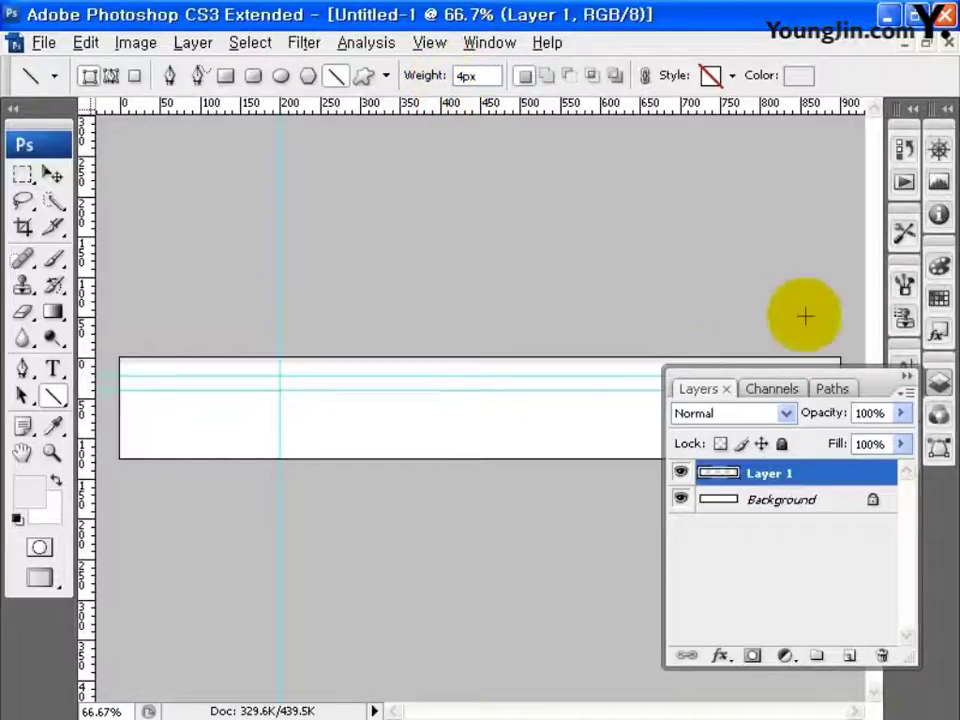
{"action": "key", "text": "F7"}
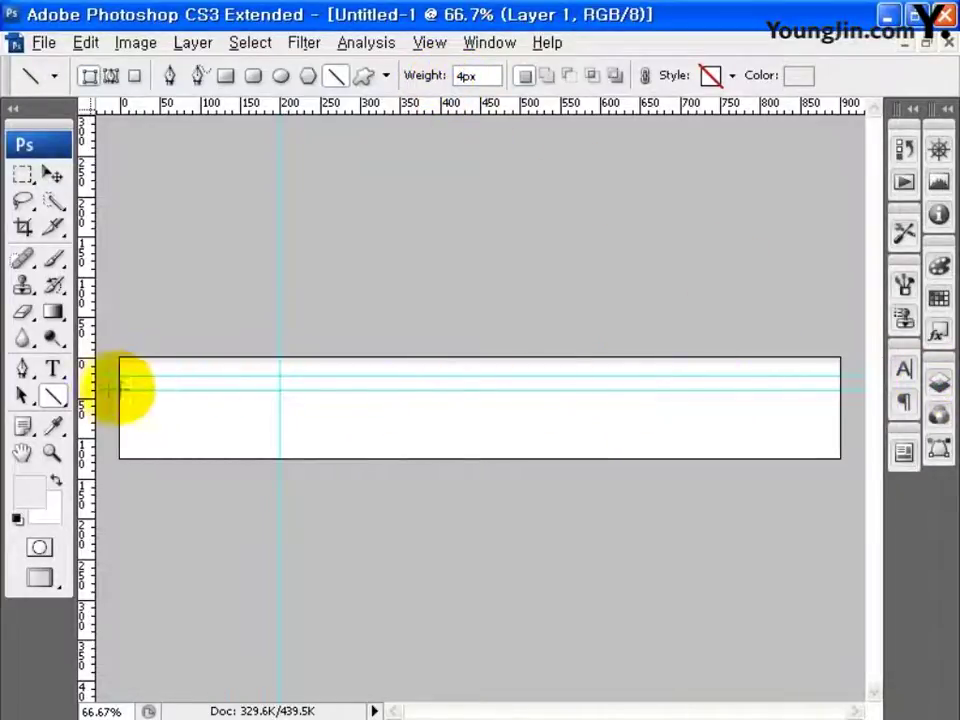
{"action": "left_click_drag", "start_coordinate": [335, 390], "coordinate": [860, 388]}
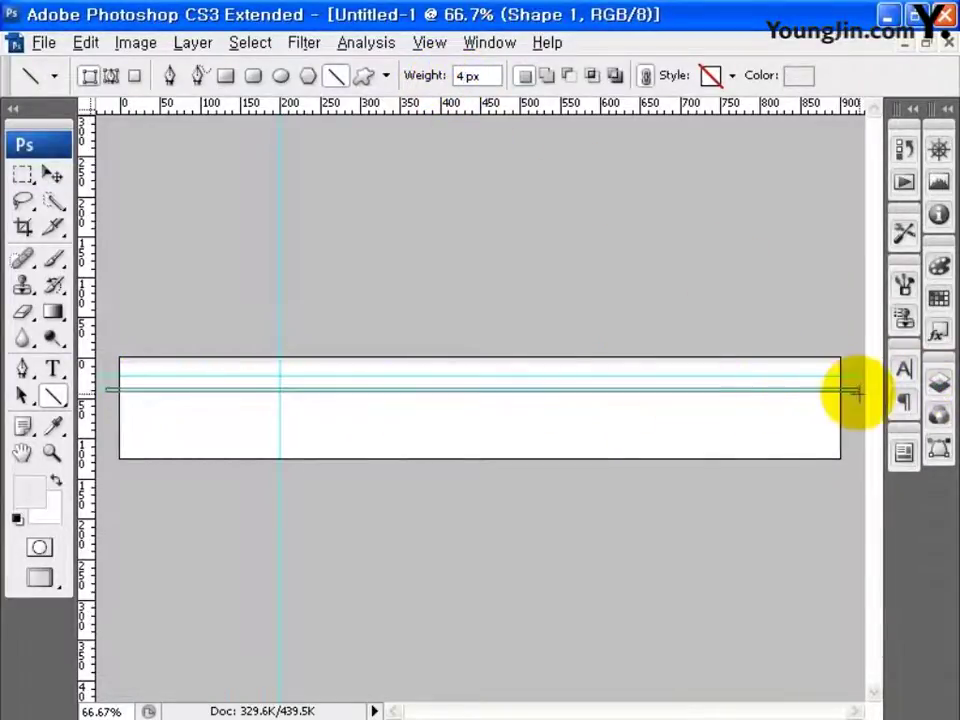
- Place the logo file from the AL folder, scaled to about 55.3%, below the lower horizontal guide and left of the vertical guide
{"action": "left_click", "coordinate": [43, 42]}
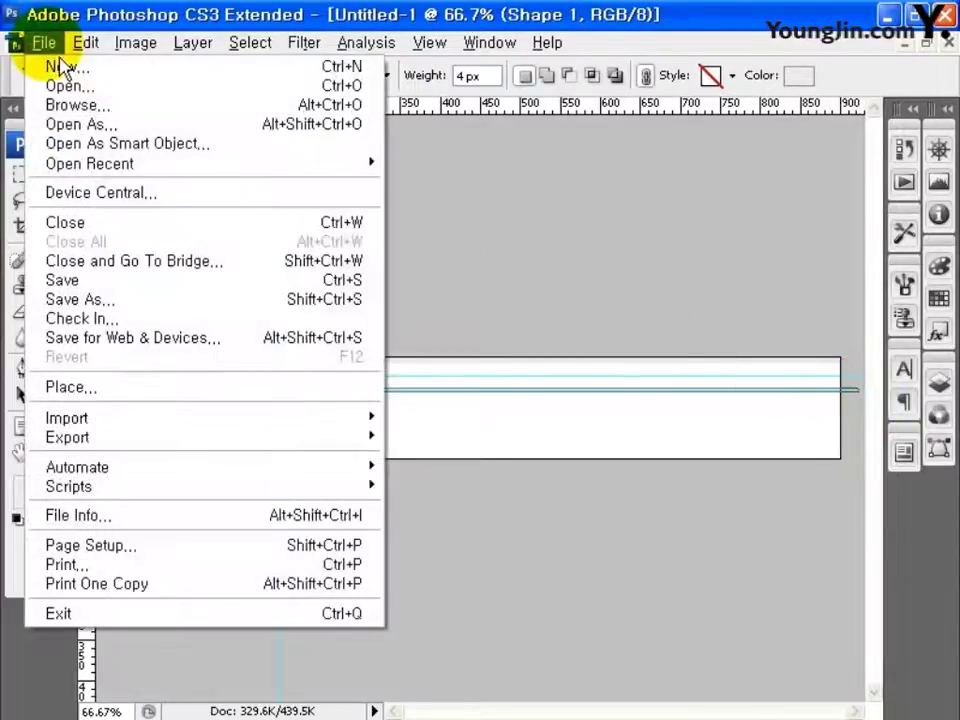
{"action": "left_click", "coordinate": [135, 390]}
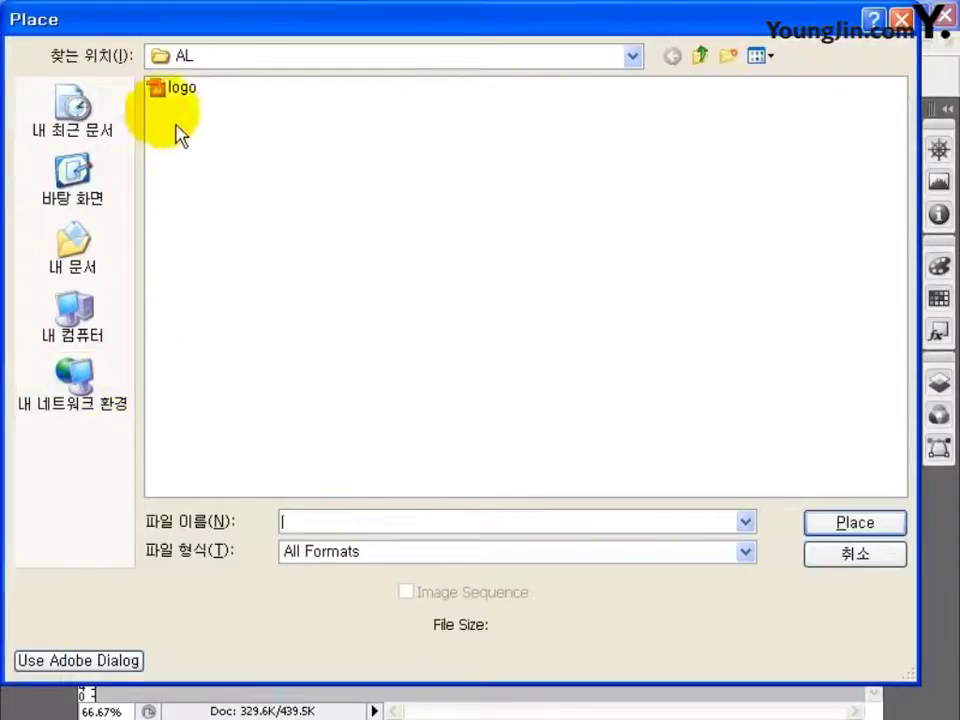
{"action": "left_click", "coordinate": [180, 88]}
{"action": "left_click", "coordinate": [818, 530]}
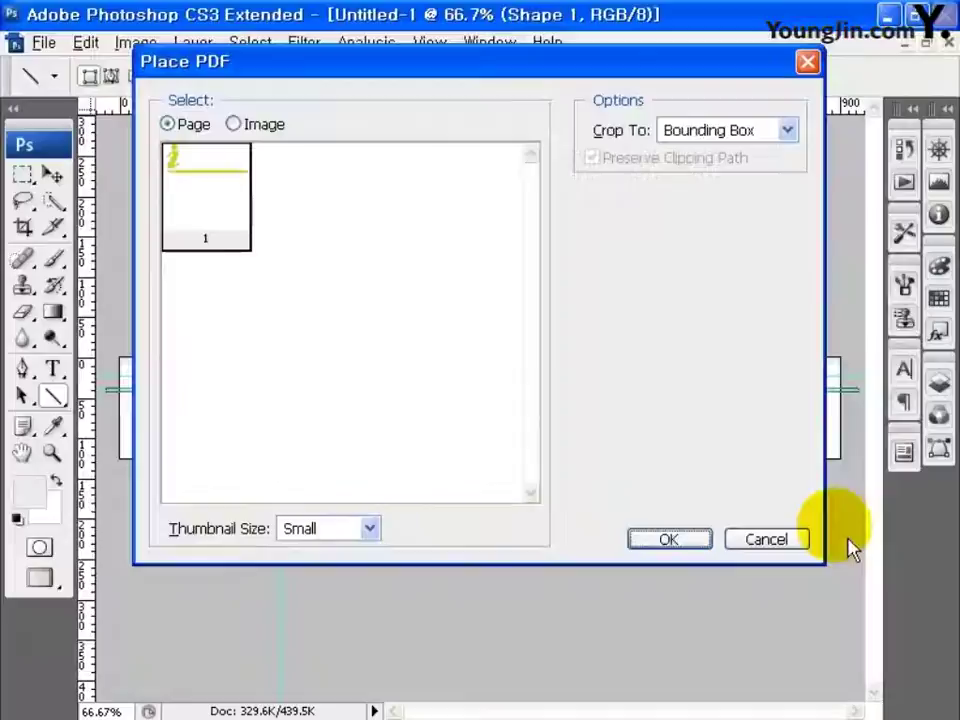
{"action": "left_click", "coordinate": [700, 545]}
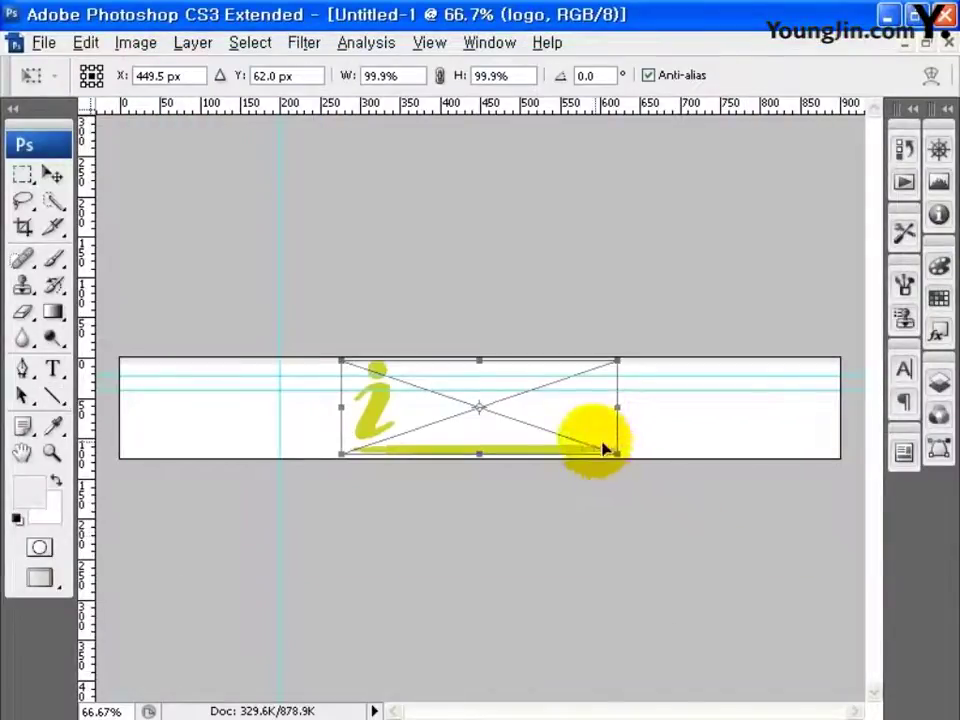
{"action": "left_click_drag", "start_coordinate": [606, 448], "coordinate": [377, 441]}
{"action": "left_click_drag", "start_coordinate": [400, 362], "coordinate": [288, 413]}
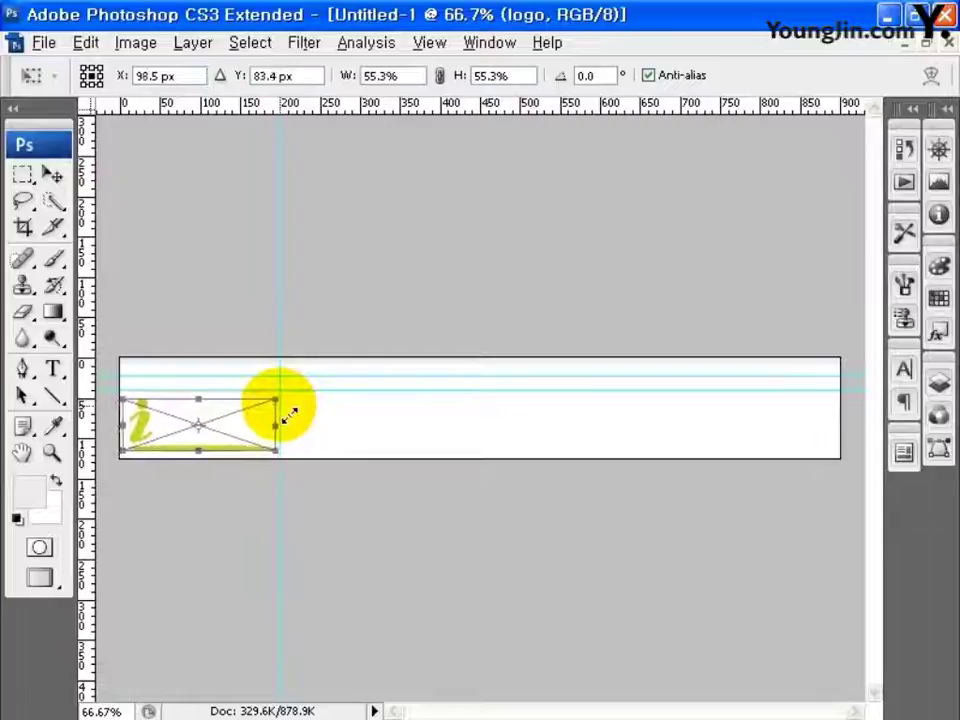
{"action": "key", "text": "Return"}
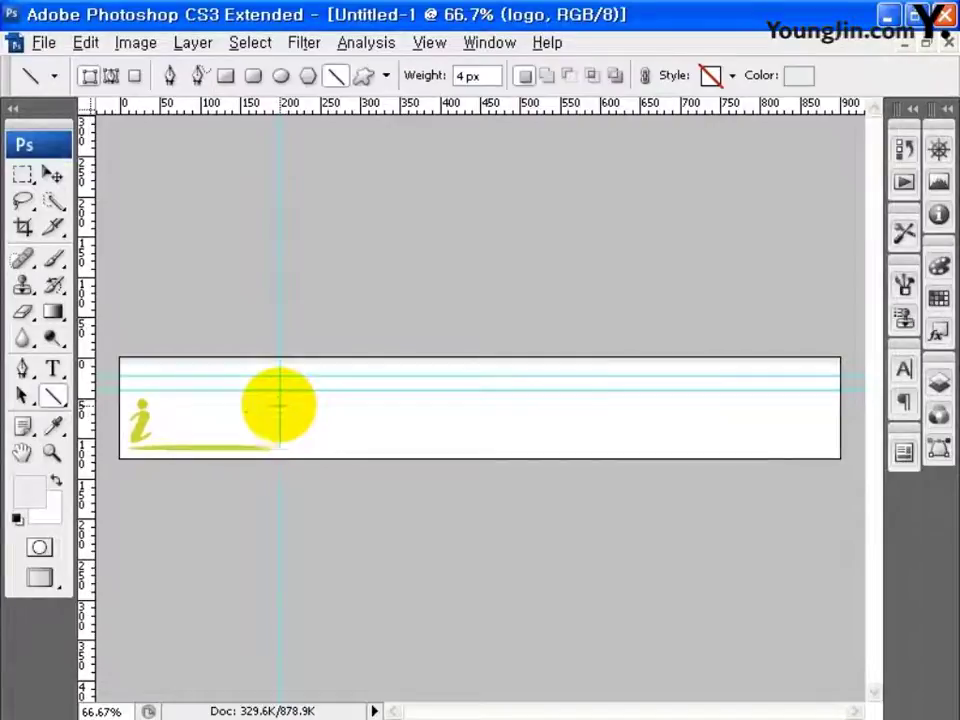
- Rasterize the logo layer and lock its transparent pixels
{"action": "left_click", "coordinate": [940, 384]}
{"action": "right_click", "coordinate": [864, 476]}
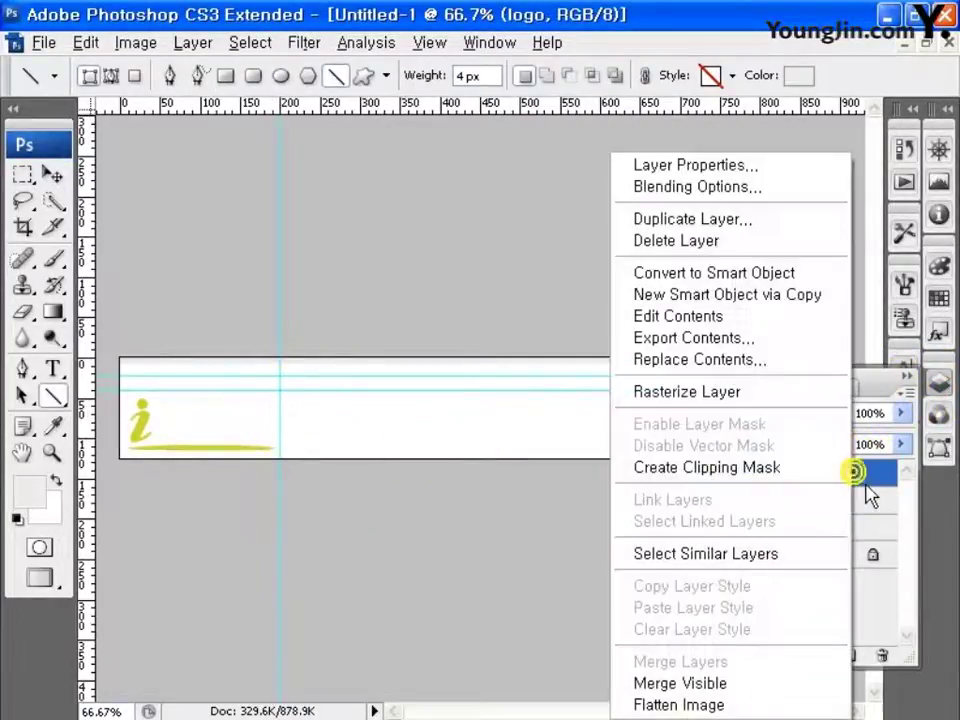
{"action": "left_click", "coordinate": [776, 396]}
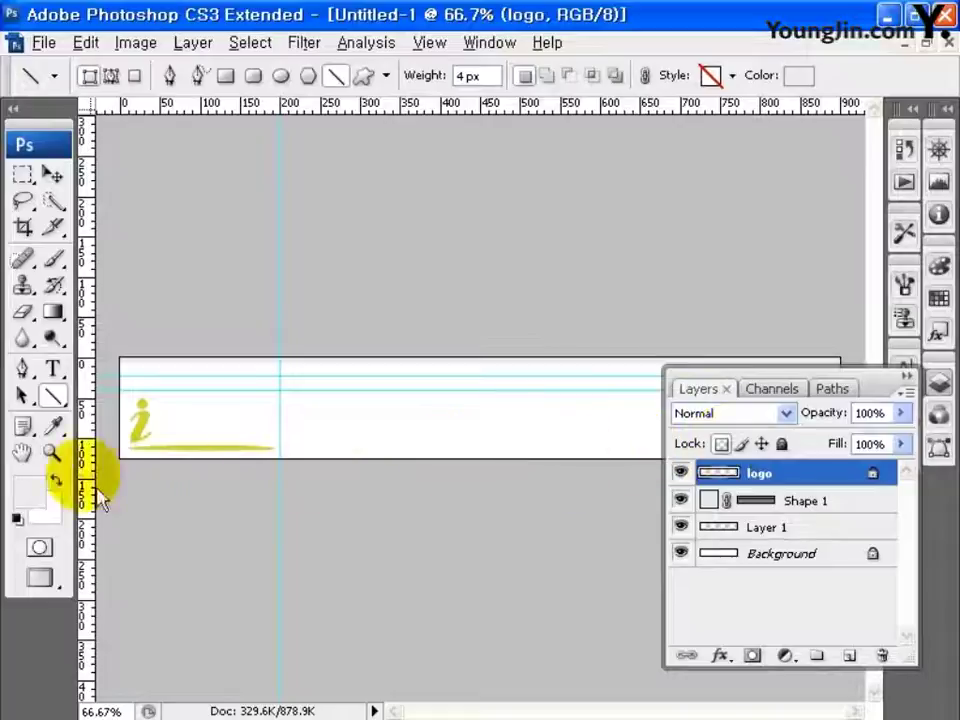
- Set the foreground colour to A8A8A8 and recolour the logo with it
{"action": "left_click", "coordinate": [29, 489]}
{"action": "double_click", "coordinate": [690, 512]}
{"action": "type", "text": "A"}
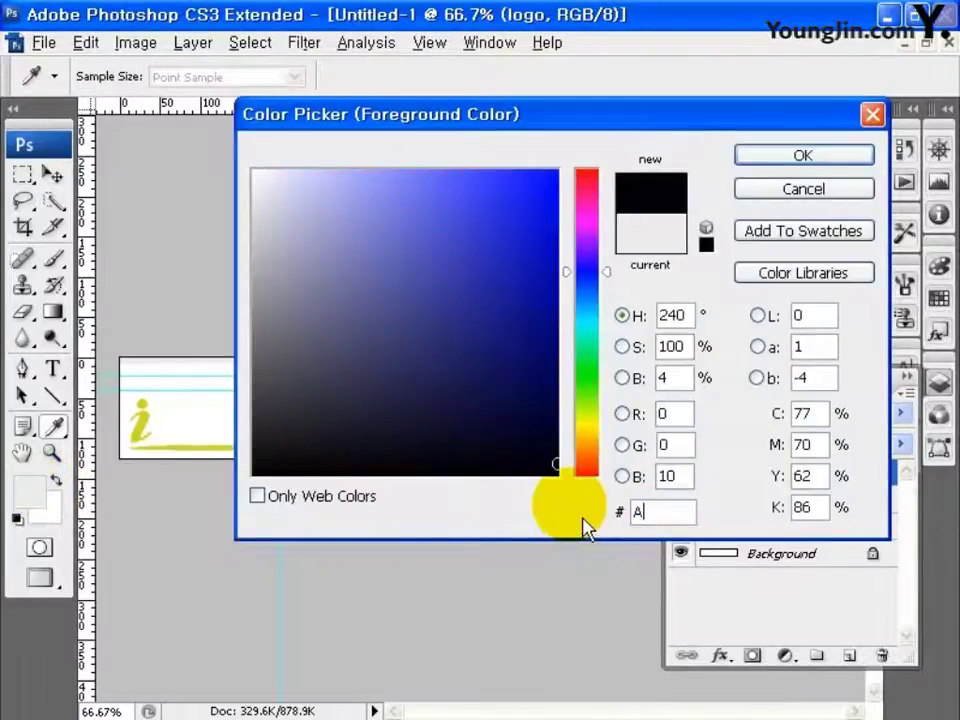
{"action": "type", "text": "8A8A8"}
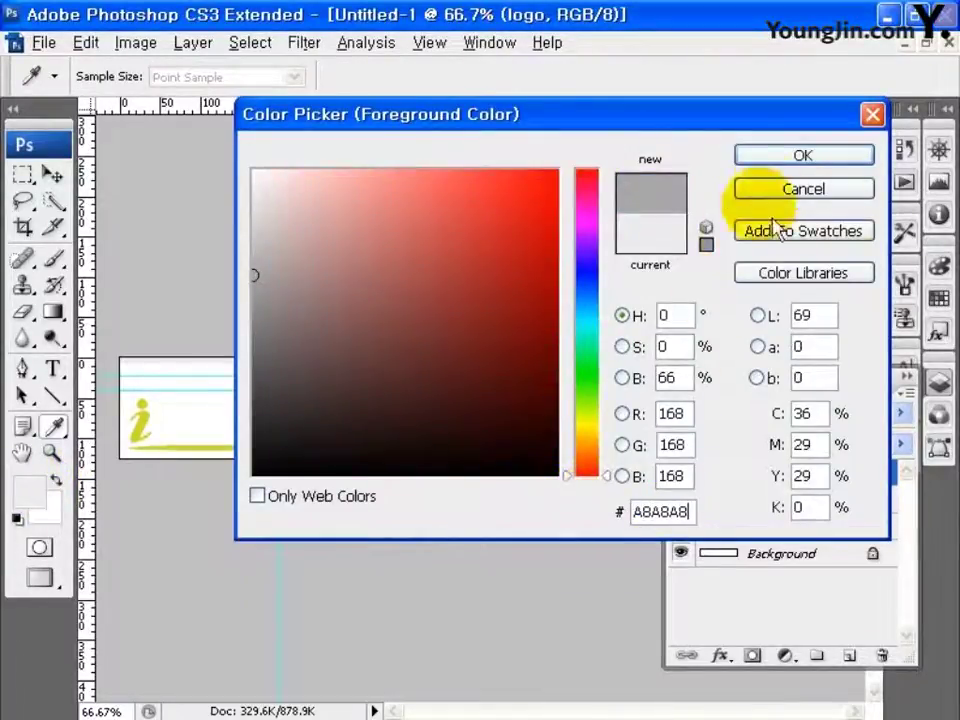
{"action": "left_click", "coordinate": [787, 157]}
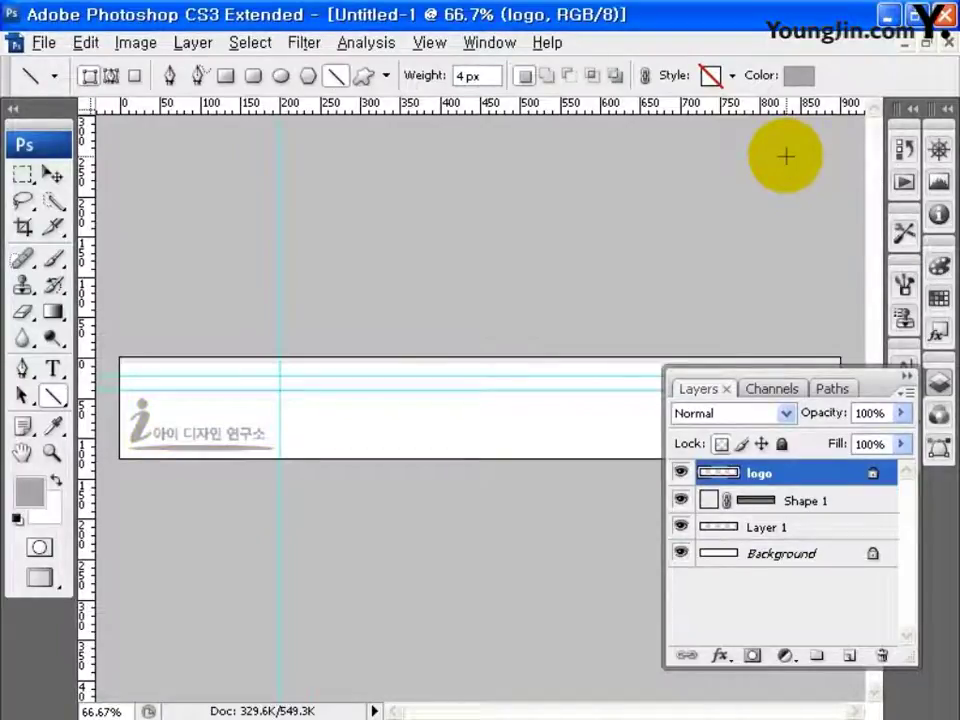
{"action": "key", "text": "F7"}
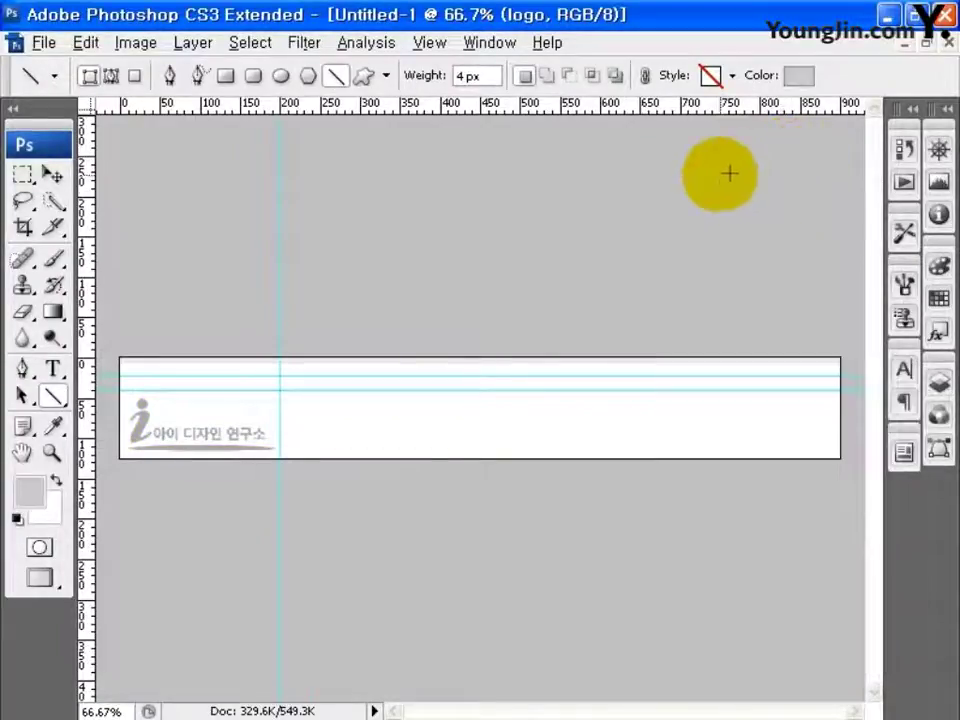
- Set up the Type tool with Dotum at 11 pt and text colour 797979
{"action": "left_click", "coordinate": [53, 369]}
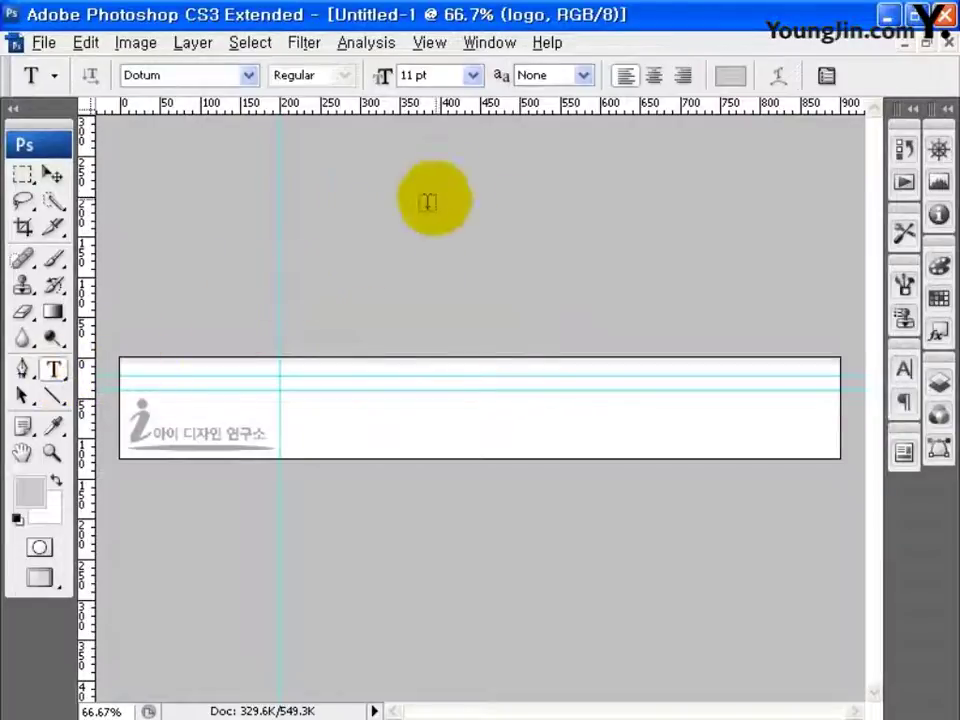
{"action": "left_click", "coordinate": [510, 42]}
{"action": "left_click", "coordinate": [527, 192]}
{"action": "left_click", "coordinate": [665, 402]}
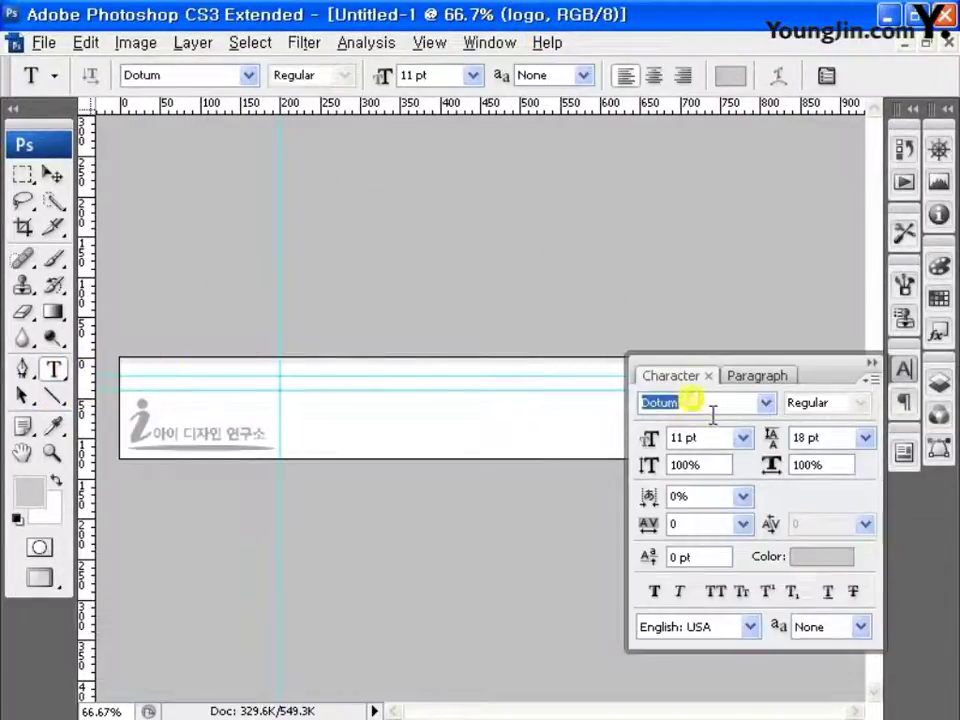
{"action": "left_click", "coordinate": [743, 437]}
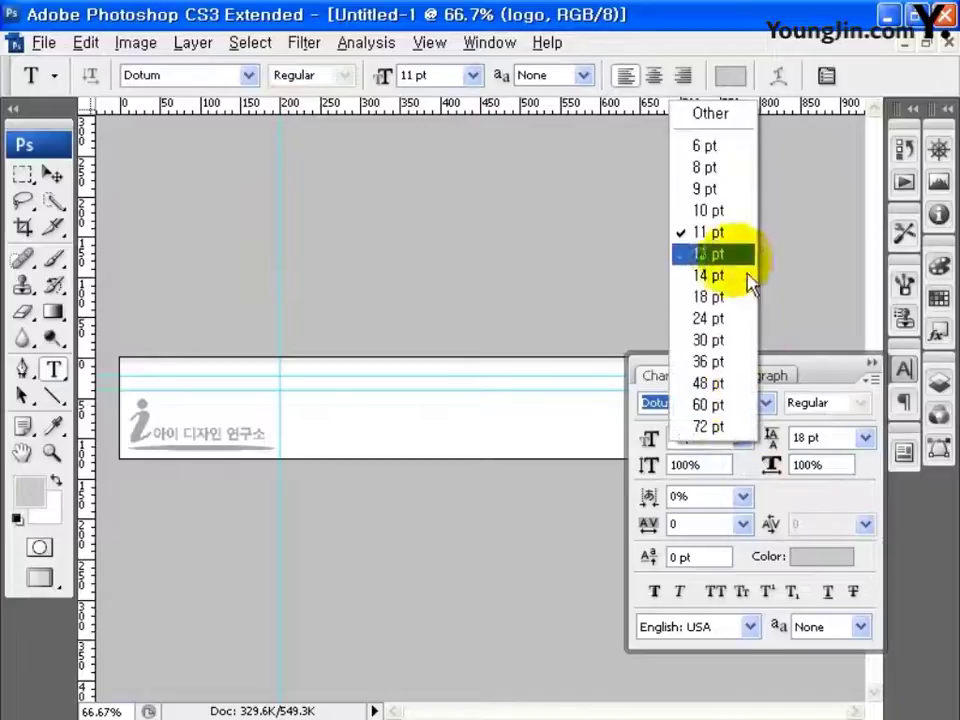
{"action": "left_click", "coordinate": [720, 230]}
{"action": "left_click", "coordinate": [838, 558]}
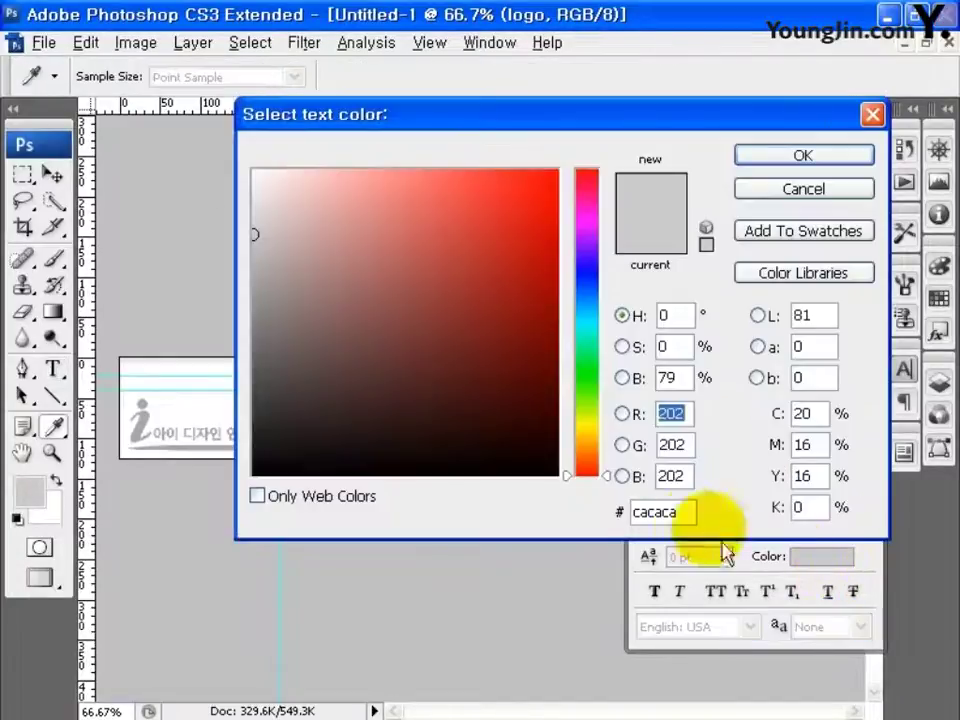
{"action": "left_click_drag", "start_coordinate": [714, 514], "coordinate": [606, 536]}
{"action": "type", "text": "797979"}
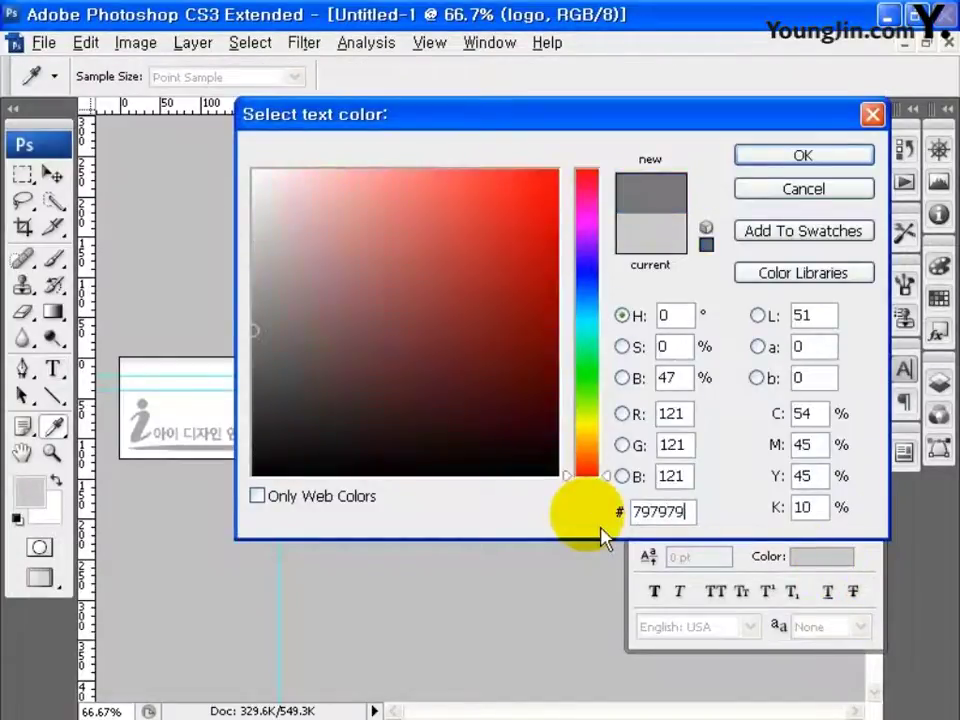
{"action": "left_click", "coordinate": [803, 155]}
{"action": "left_click", "coordinate": [904, 369]}
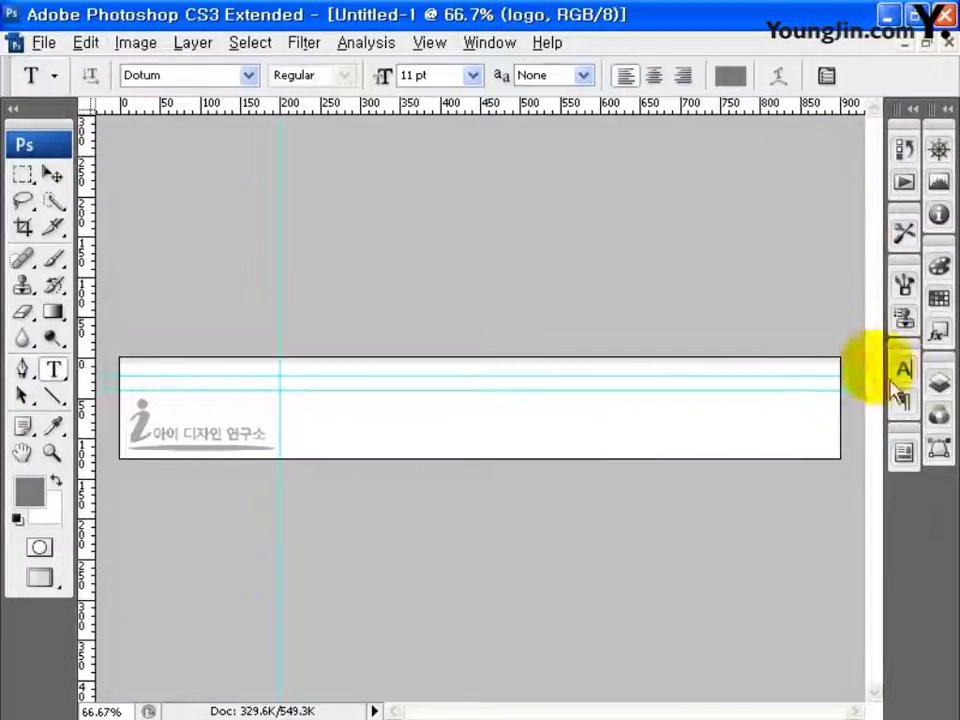
- Add three text lines starting at the vertical guide: the company's representative and registration details, its address, and "Copyright(c) idesign 2012~2013 All rights reserved."
{"action": "key", "text": "ctrl+plus"}
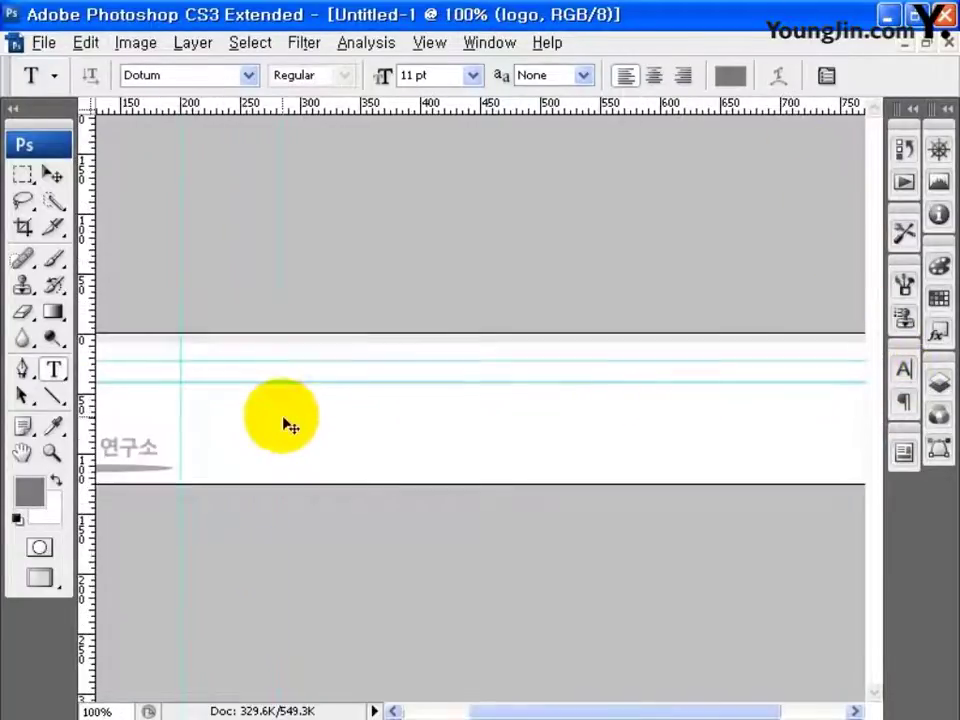
{"action": "left_click", "coordinate": [186, 420]}
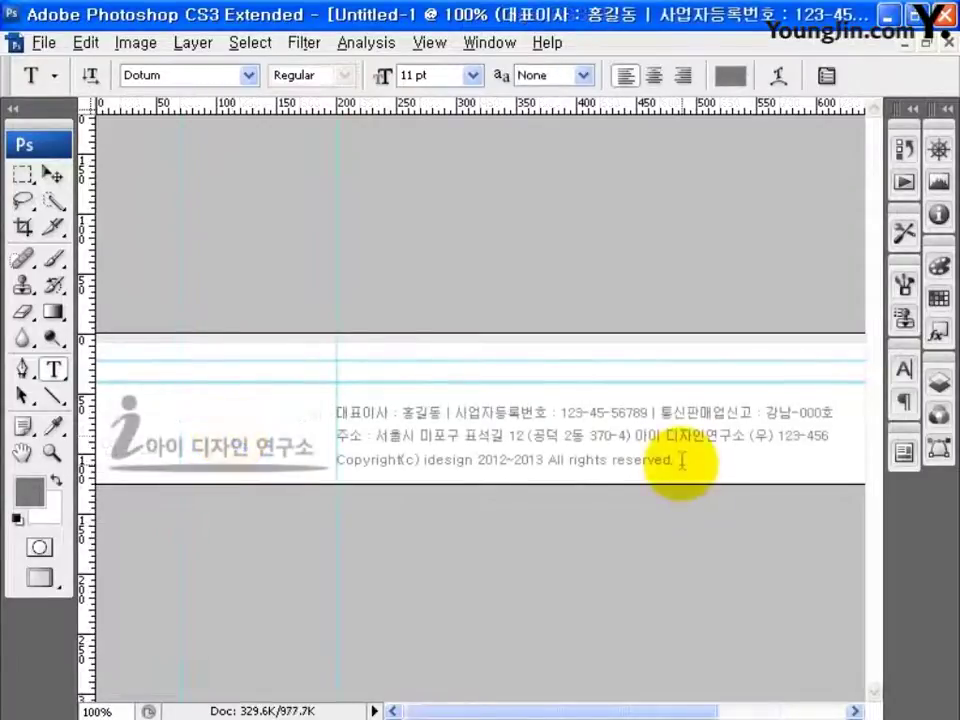
{"action": "key", "text": "ctrl+minus"}
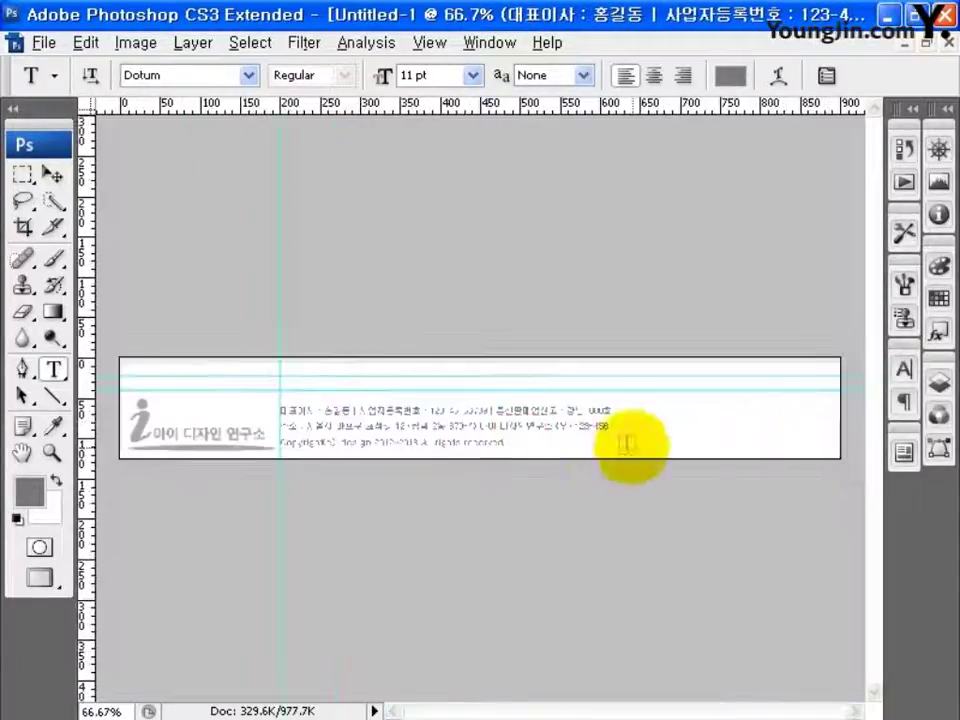
- Add a new layer on top of the stack and select the full-width strip above the upper horizontal guide
{"action": "left_click", "coordinate": [938, 383]}
{"action": "left_click", "coordinate": [850, 657]}
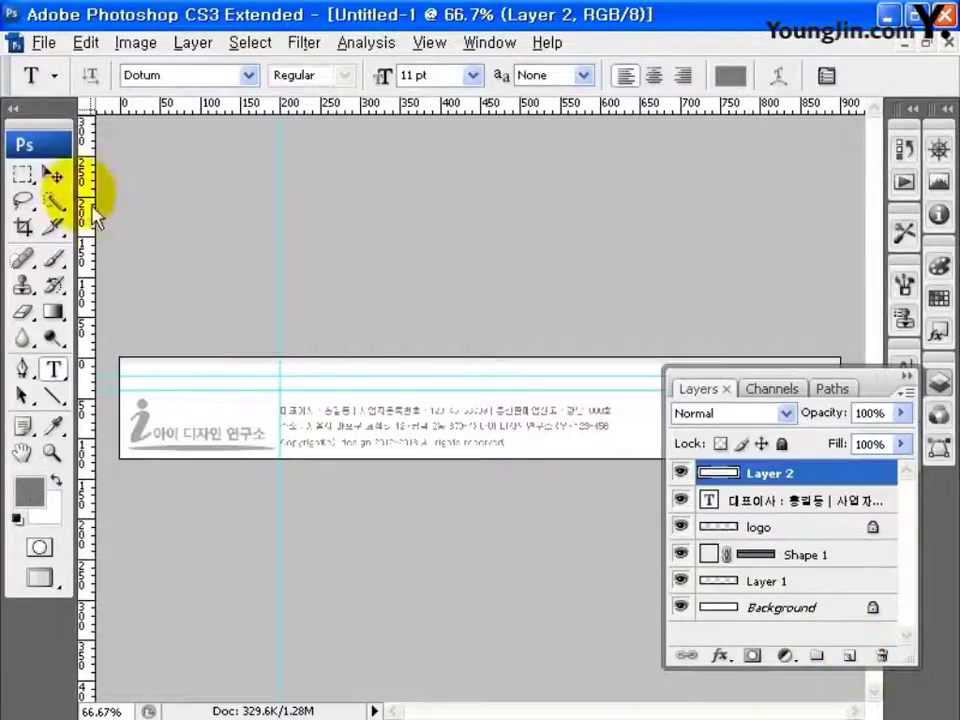
{"action": "left_click", "coordinate": [26, 176]}
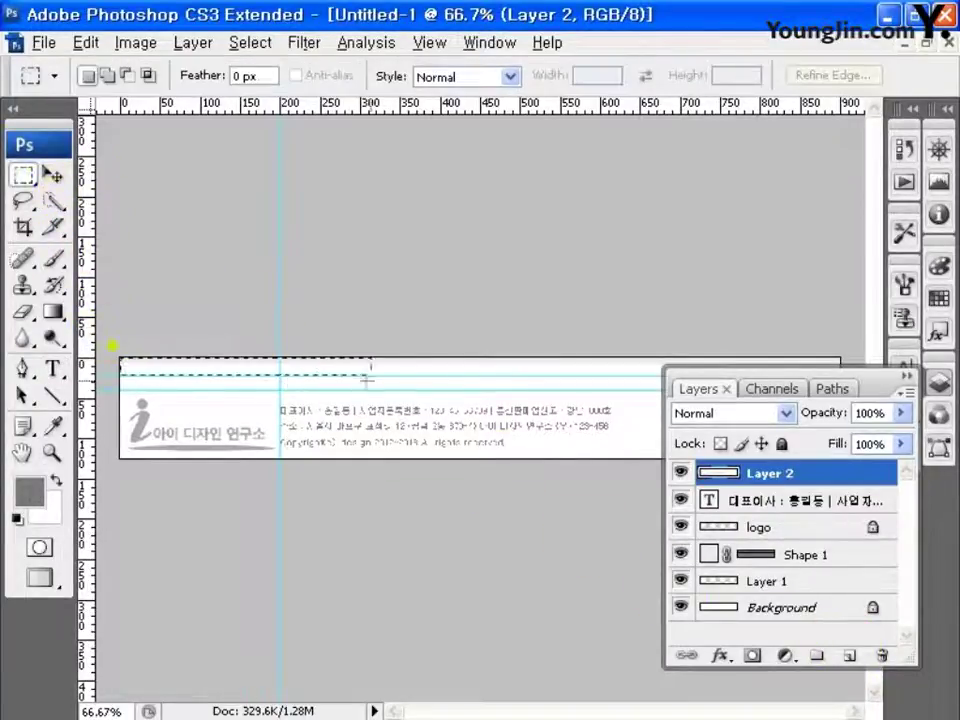
{"action": "left_click_drag", "start_coordinate": [366, 380], "coordinate": [857, 386]}
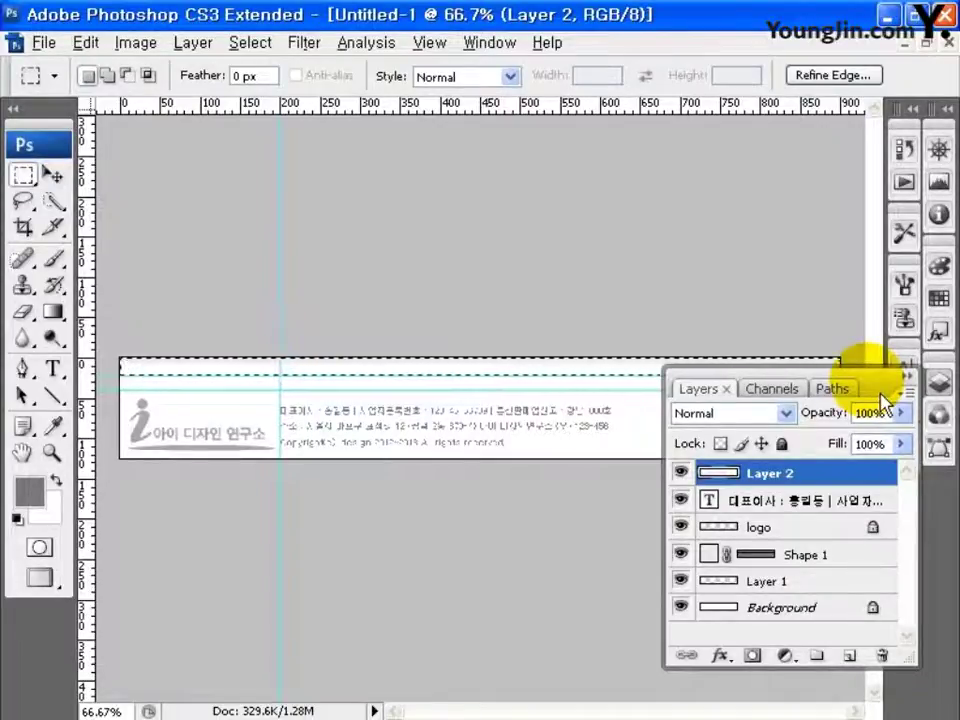
- Copy the selected strip into a new 900 × 22 px RGB document
{"action": "key", "text": "ctrl+n"}
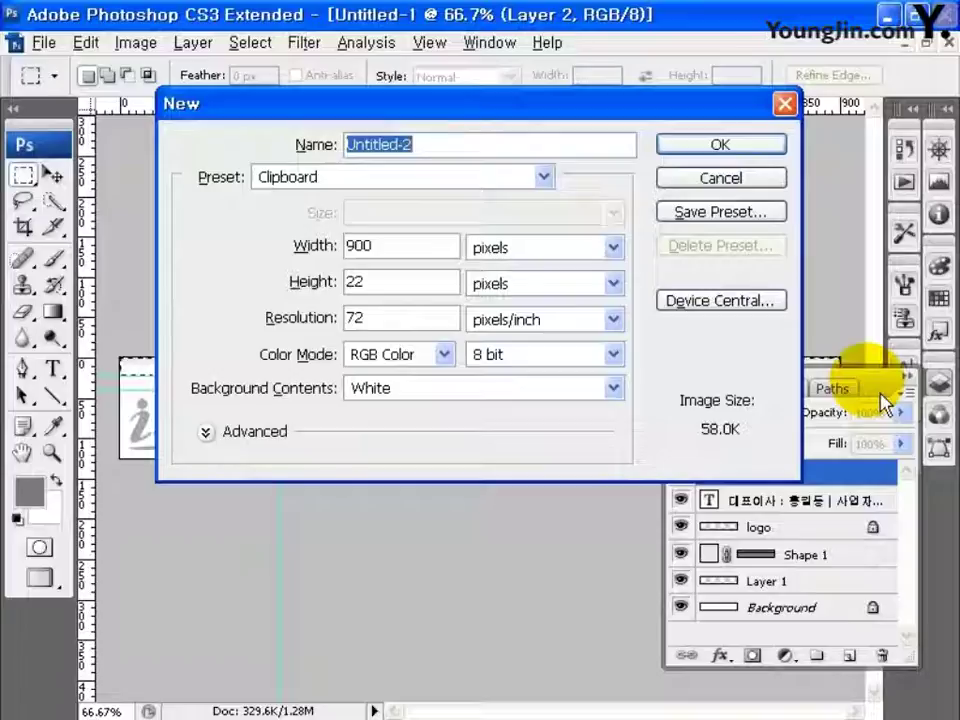
{"action": "key", "text": "Return"}
{"action": "key", "text": "ctrl+v"}
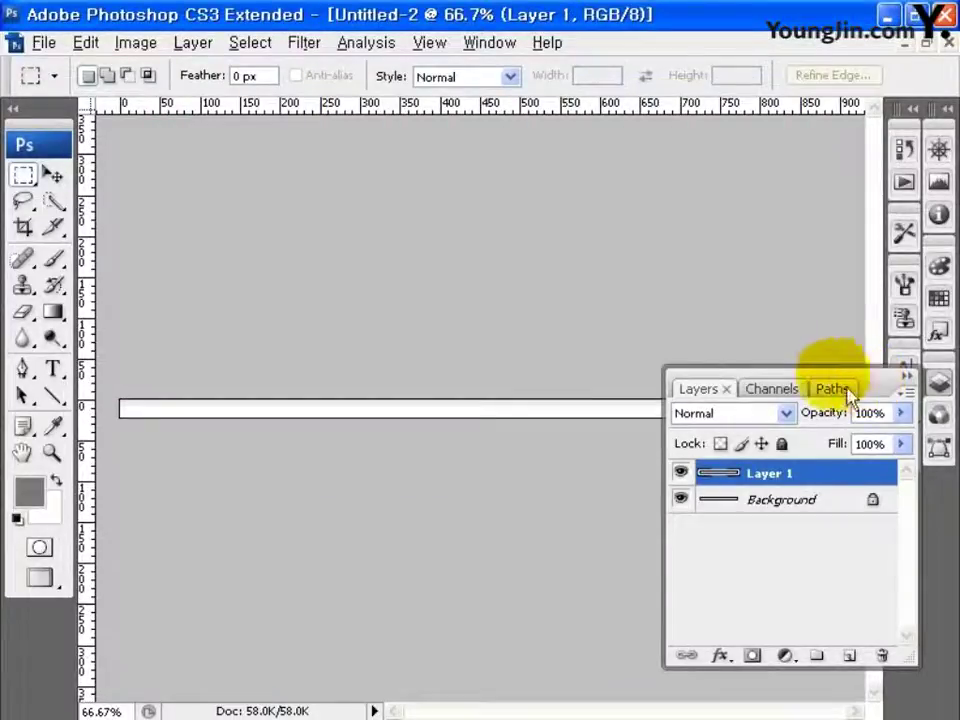
- Export the thin strip for the web as a JPEG named bottom_top in the 작업 folder and return to the footer document
{"action": "left_click", "coordinate": [43, 42]}
{"action": "left_click", "coordinate": [118, 337]}
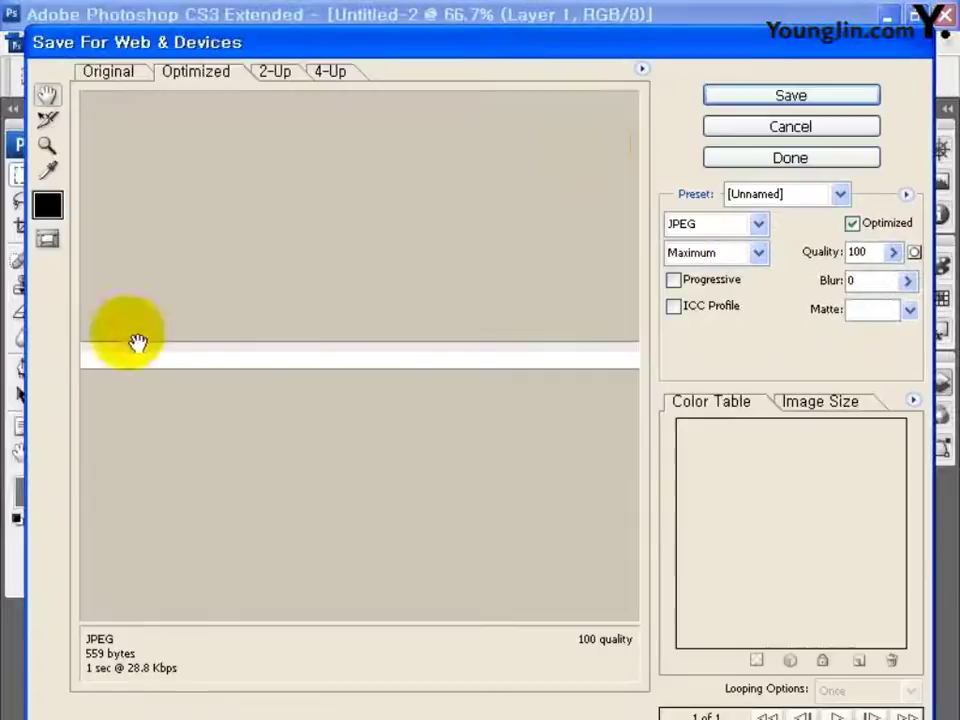
{"action": "left_click", "coordinate": [730, 96]}
{"action": "type", "text": "botto"}
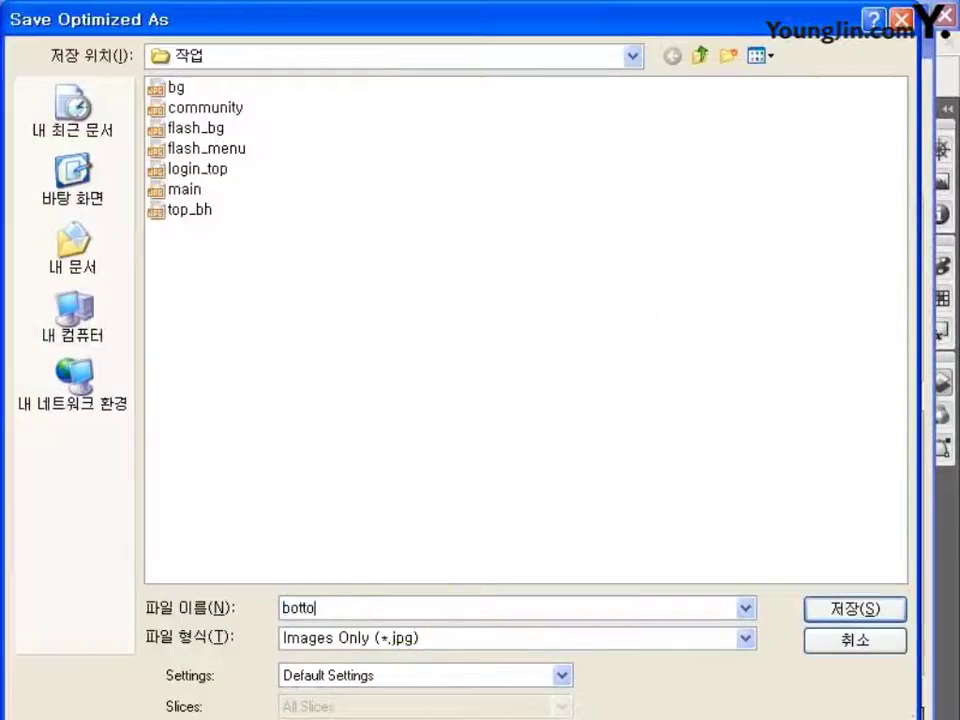
{"action": "type", "text": "m_t"}
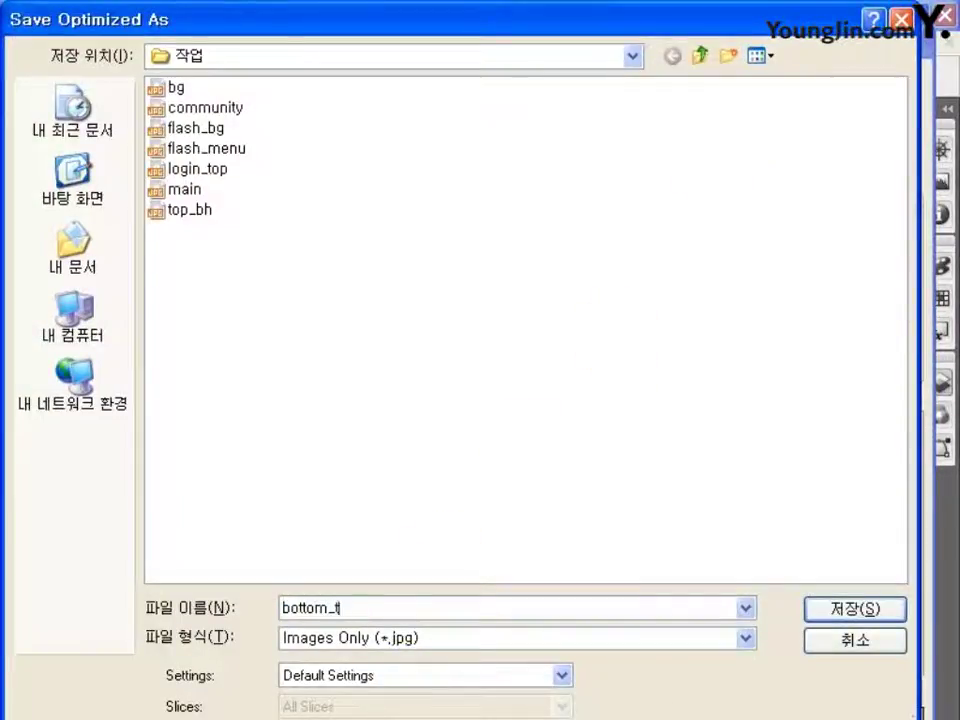
{"action": "type", "text": "op"}
{"action": "left_click", "coordinate": [818, 610]}
{"action": "left_click", "coordinate": [615, 437]}
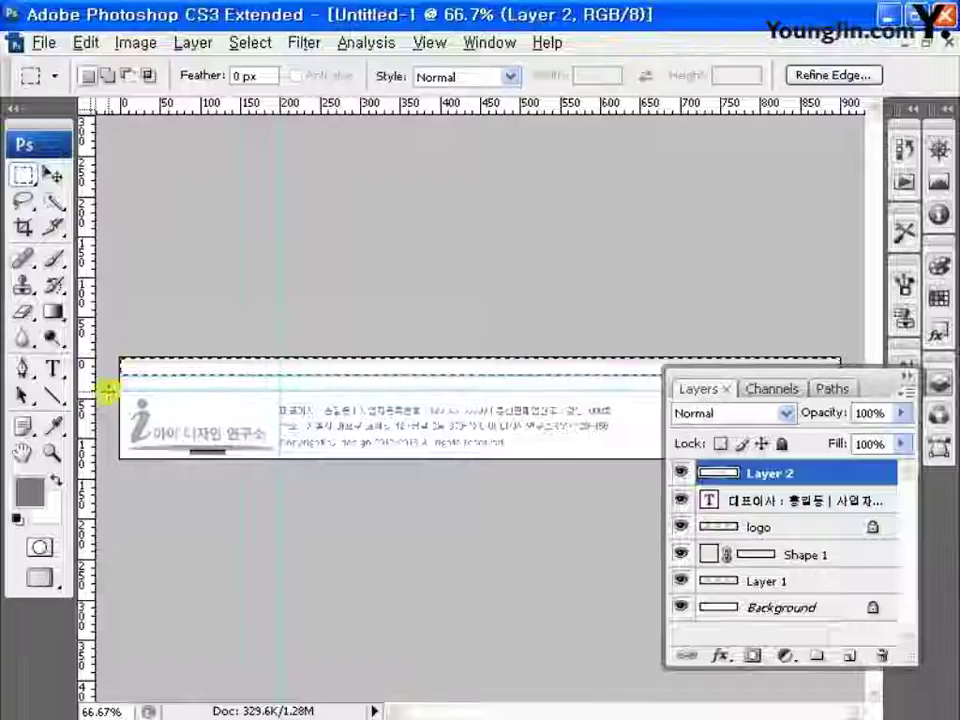
- Copy the merged full-width area below the lower horizontal guide, with logo and company text, into a new document of matching size
{"action": "left_click", "coordinate": [107, 390]}
{"action": "left_click_drag", "start_coordinate": [107, 390], "coordinate": [942, 664]}
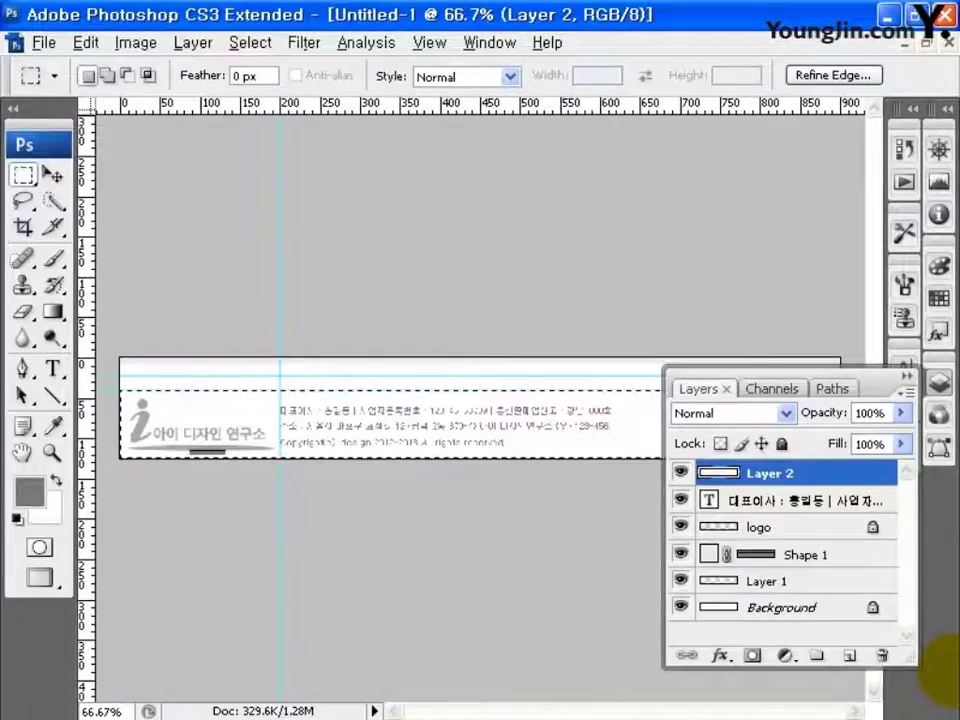
{"action": "key", "text": "ctrl+c"}
{"action": "key", "text": "ctrl+n"}
{"action": "key", "text": "Return"}
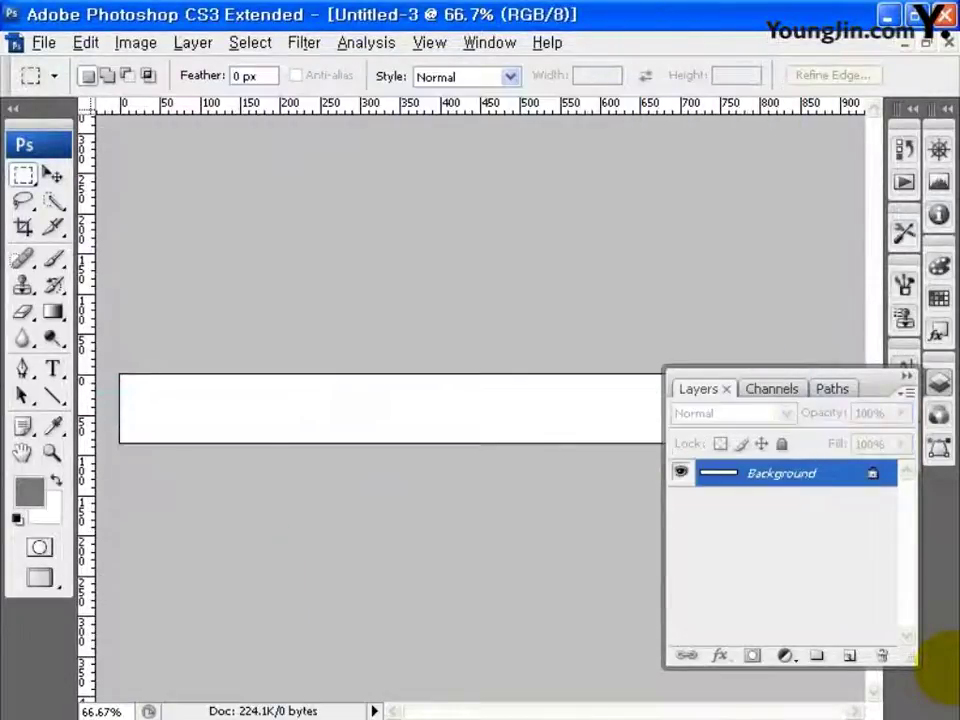
{"action": "key", "text": "ctrl+v"}
- Export the logo and company text strip for the web as a JPEG named copyright in the 작업 folder
{"action": "left_click", "coordinate": [43, 42]}
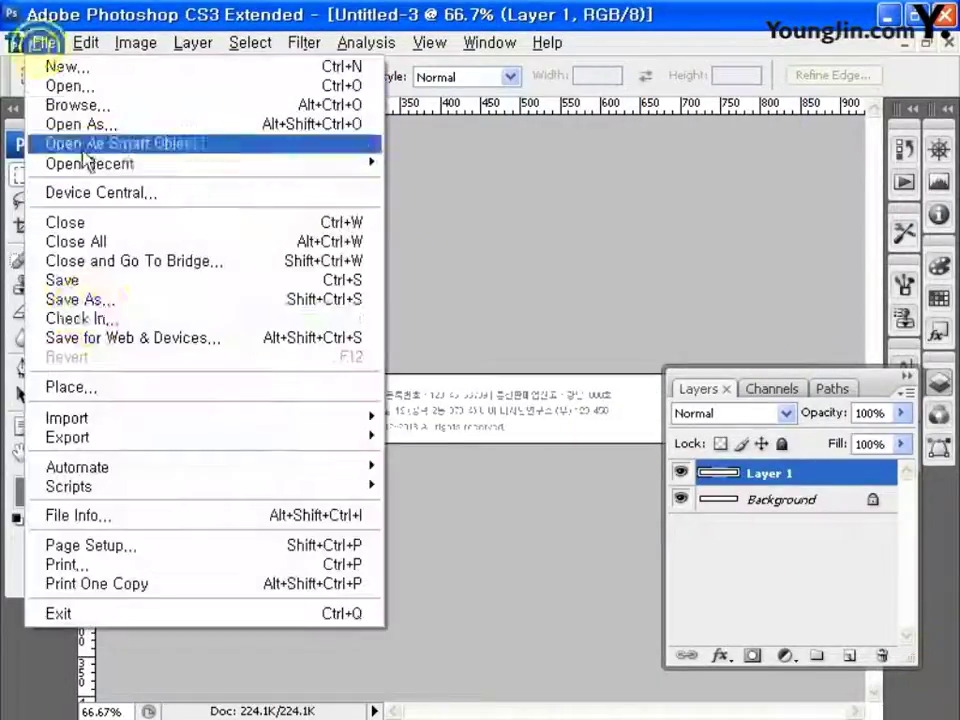
{"action": "left_click", "coordinate": [105, 337]}
{"action": "key", "text": "Return"}
{"action": "type", "text": "copyright"}
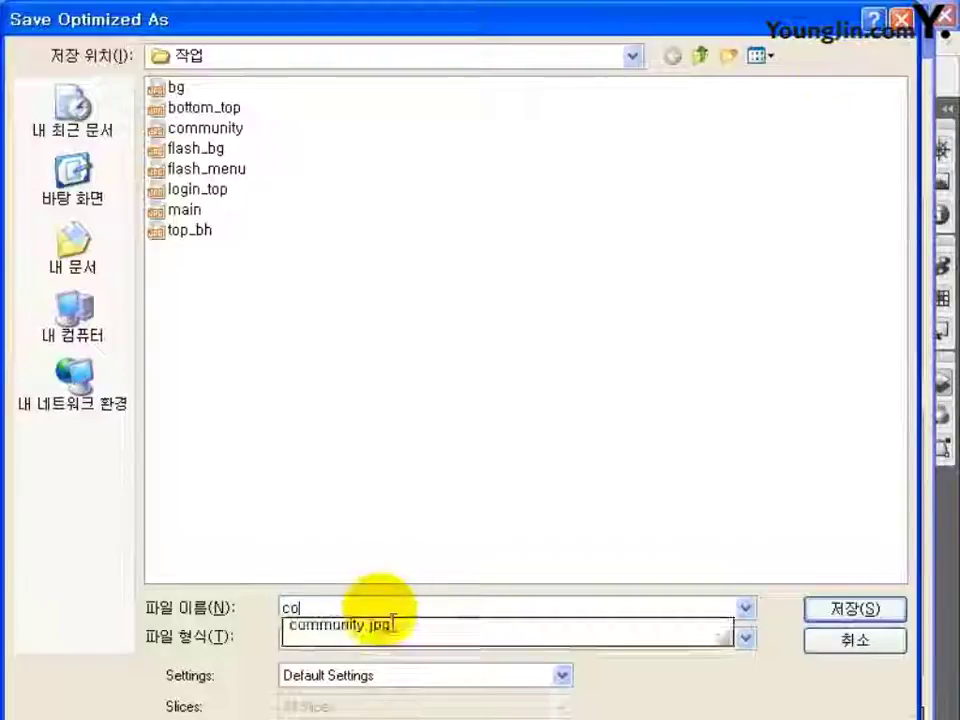
{"action": "left_click", "coordinate": [818, 612]}
{"action": "left_click", "coordinate": [628, 443]}
{"action": "left_click", "coordinate": [623, 442]}
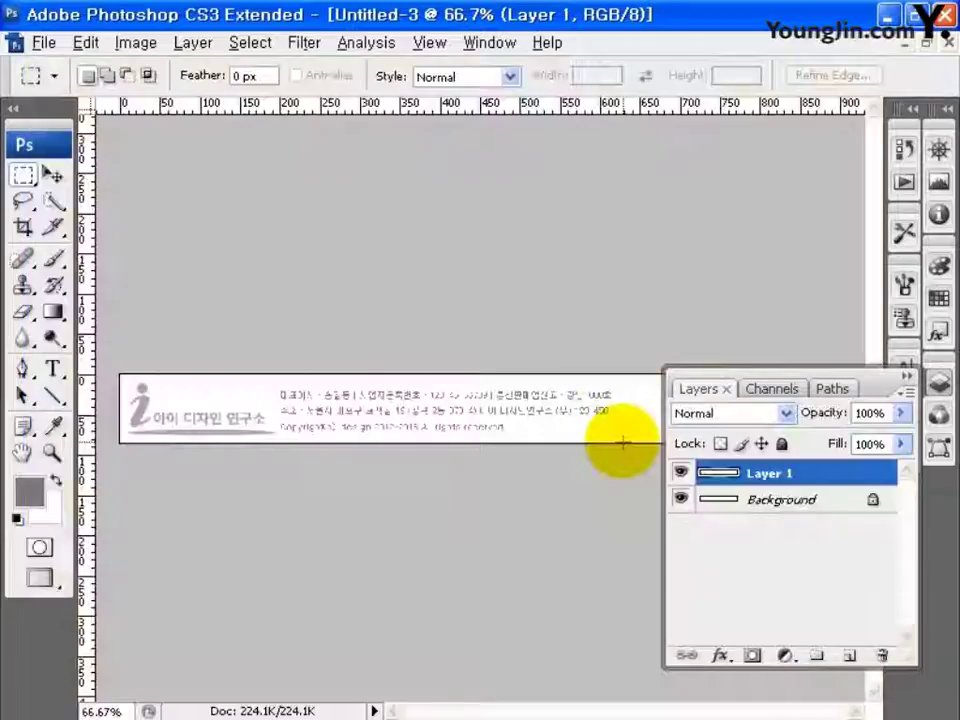